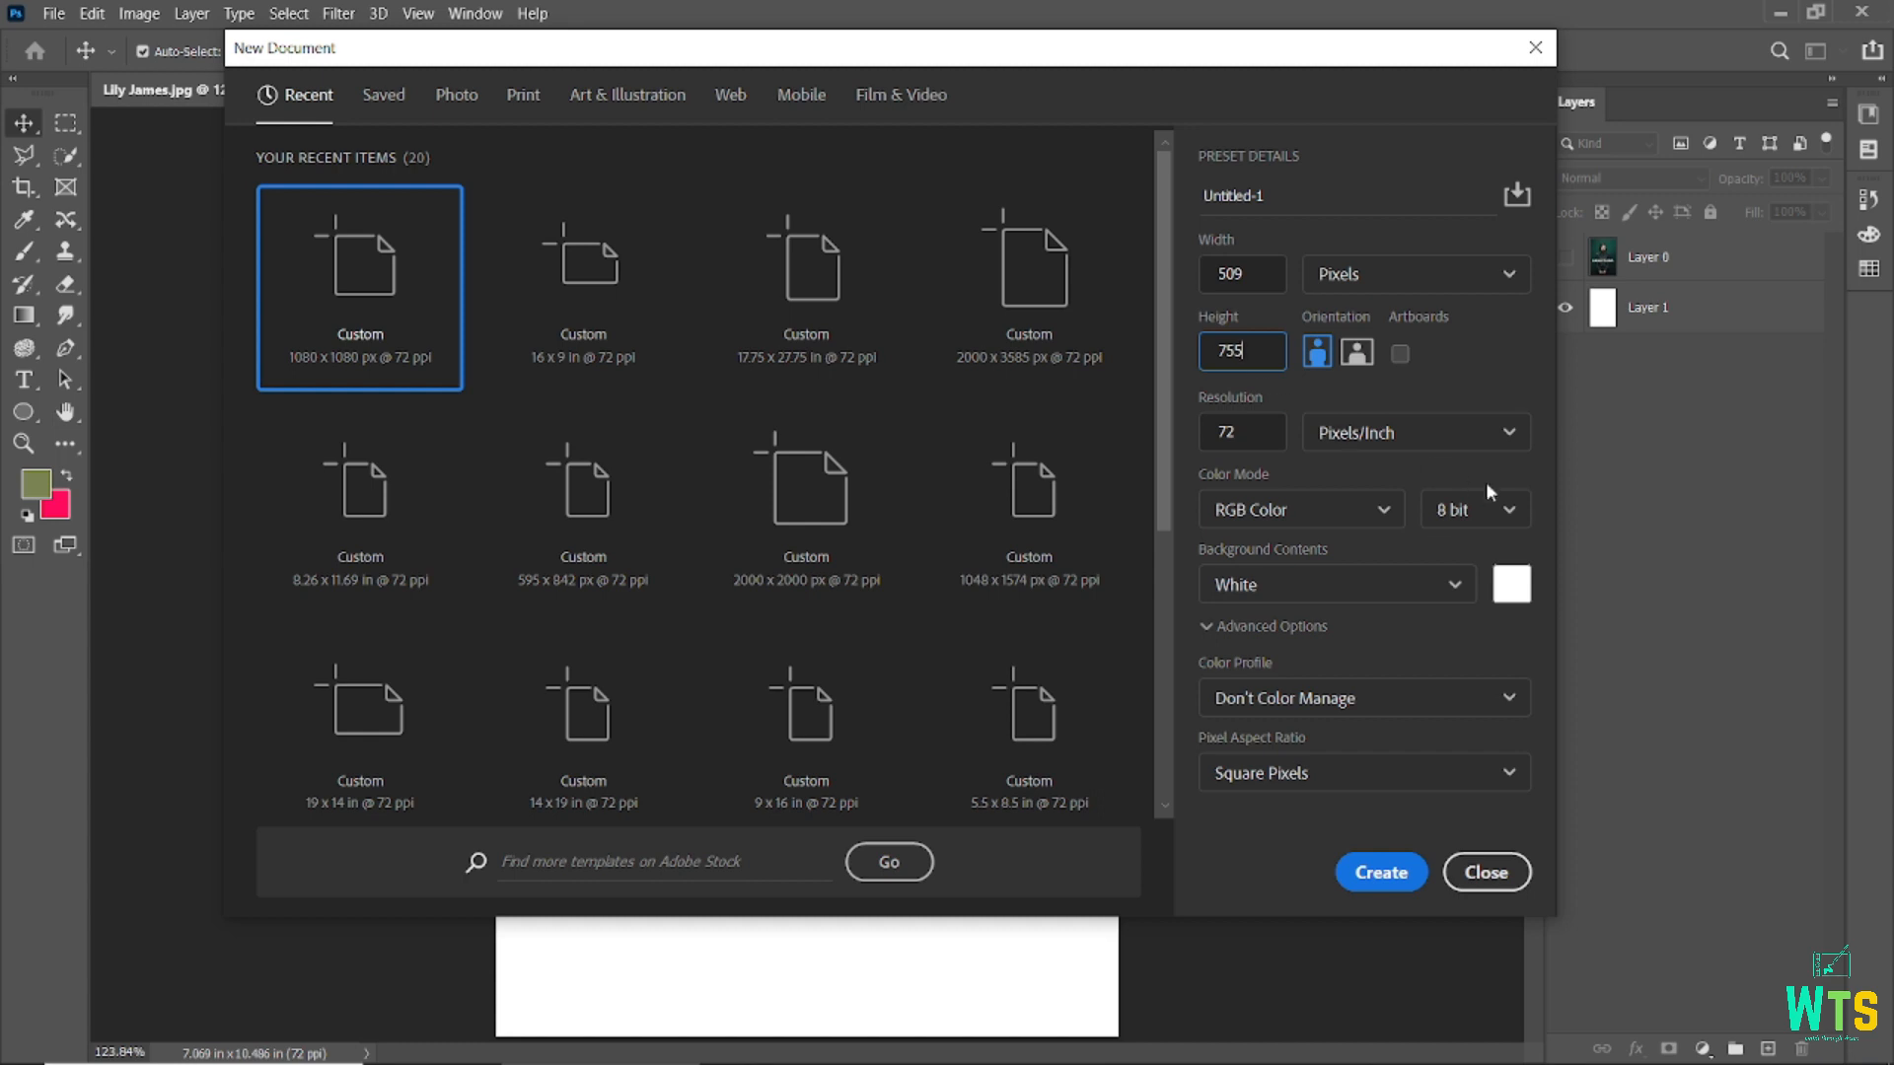
- Create a 509 × 755 px RGB document at 72 pixels/inch with a white background
click(1381, 871)
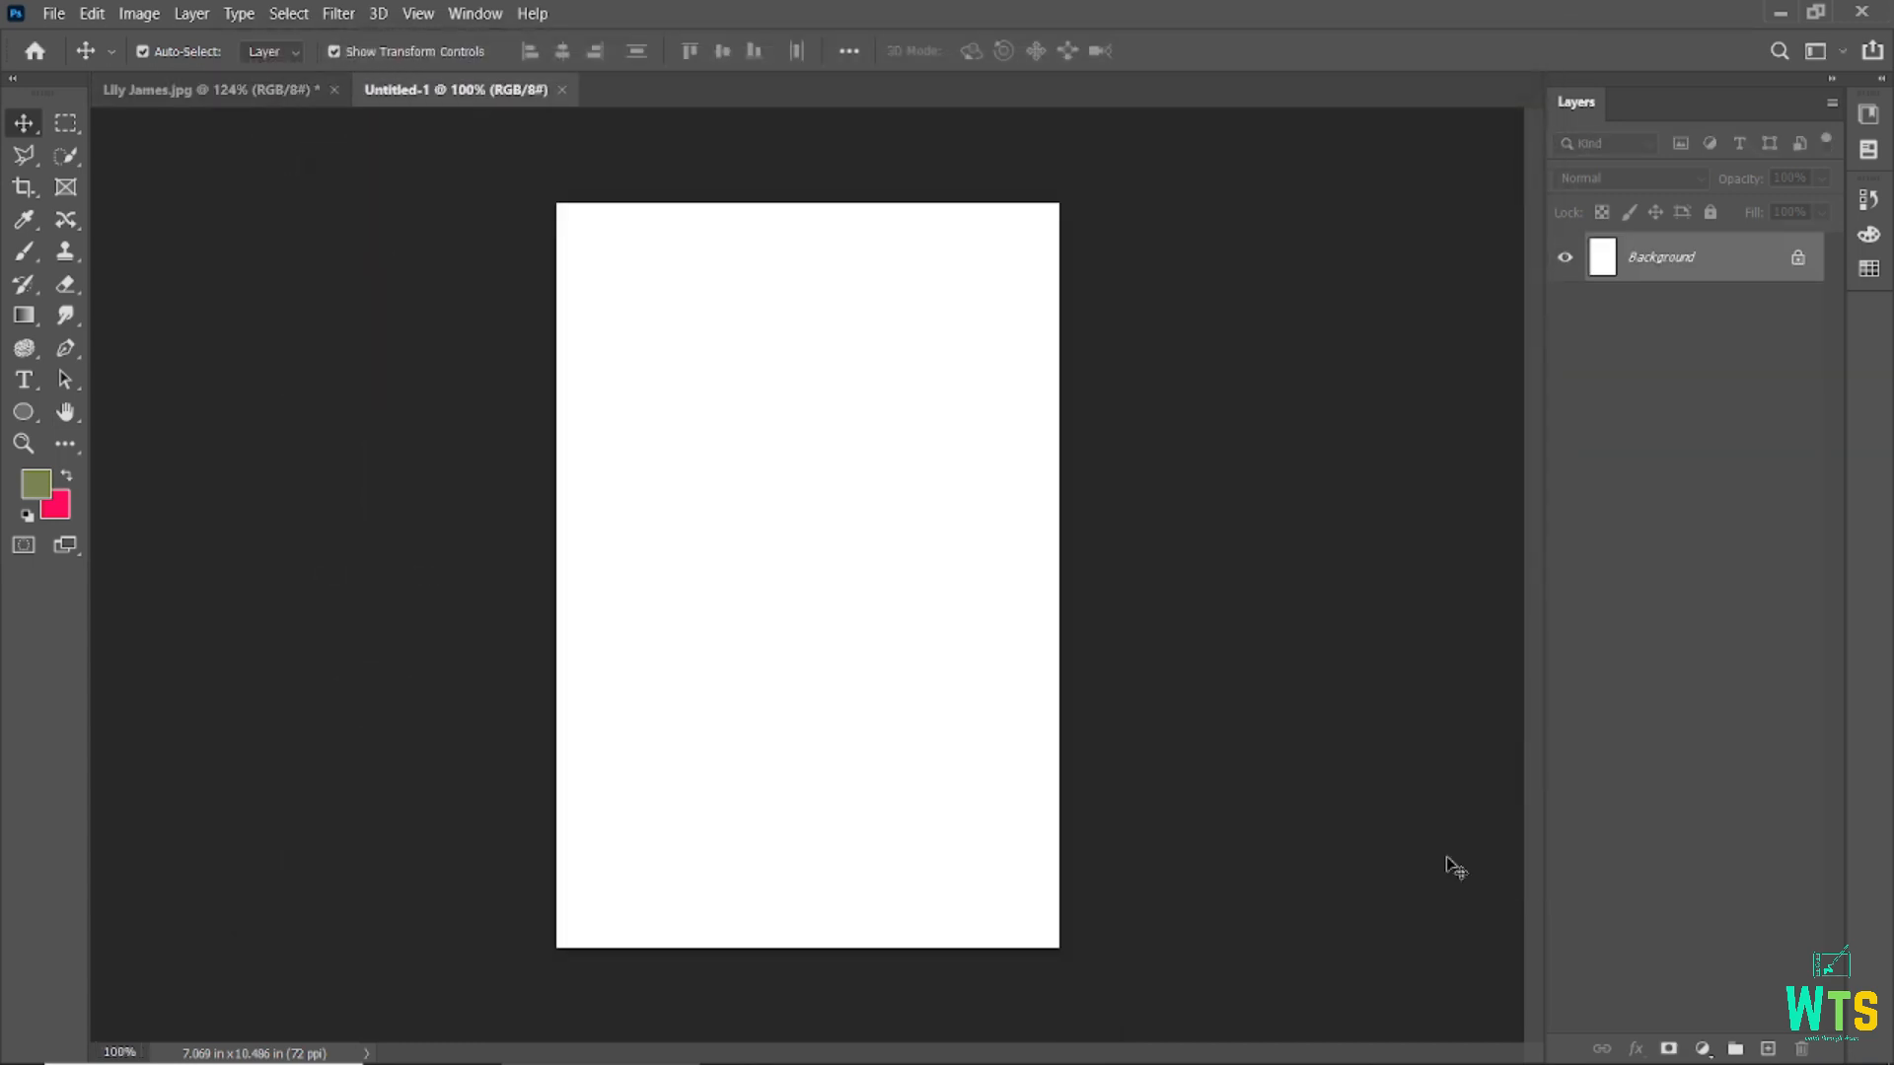
key(ctrl+0)
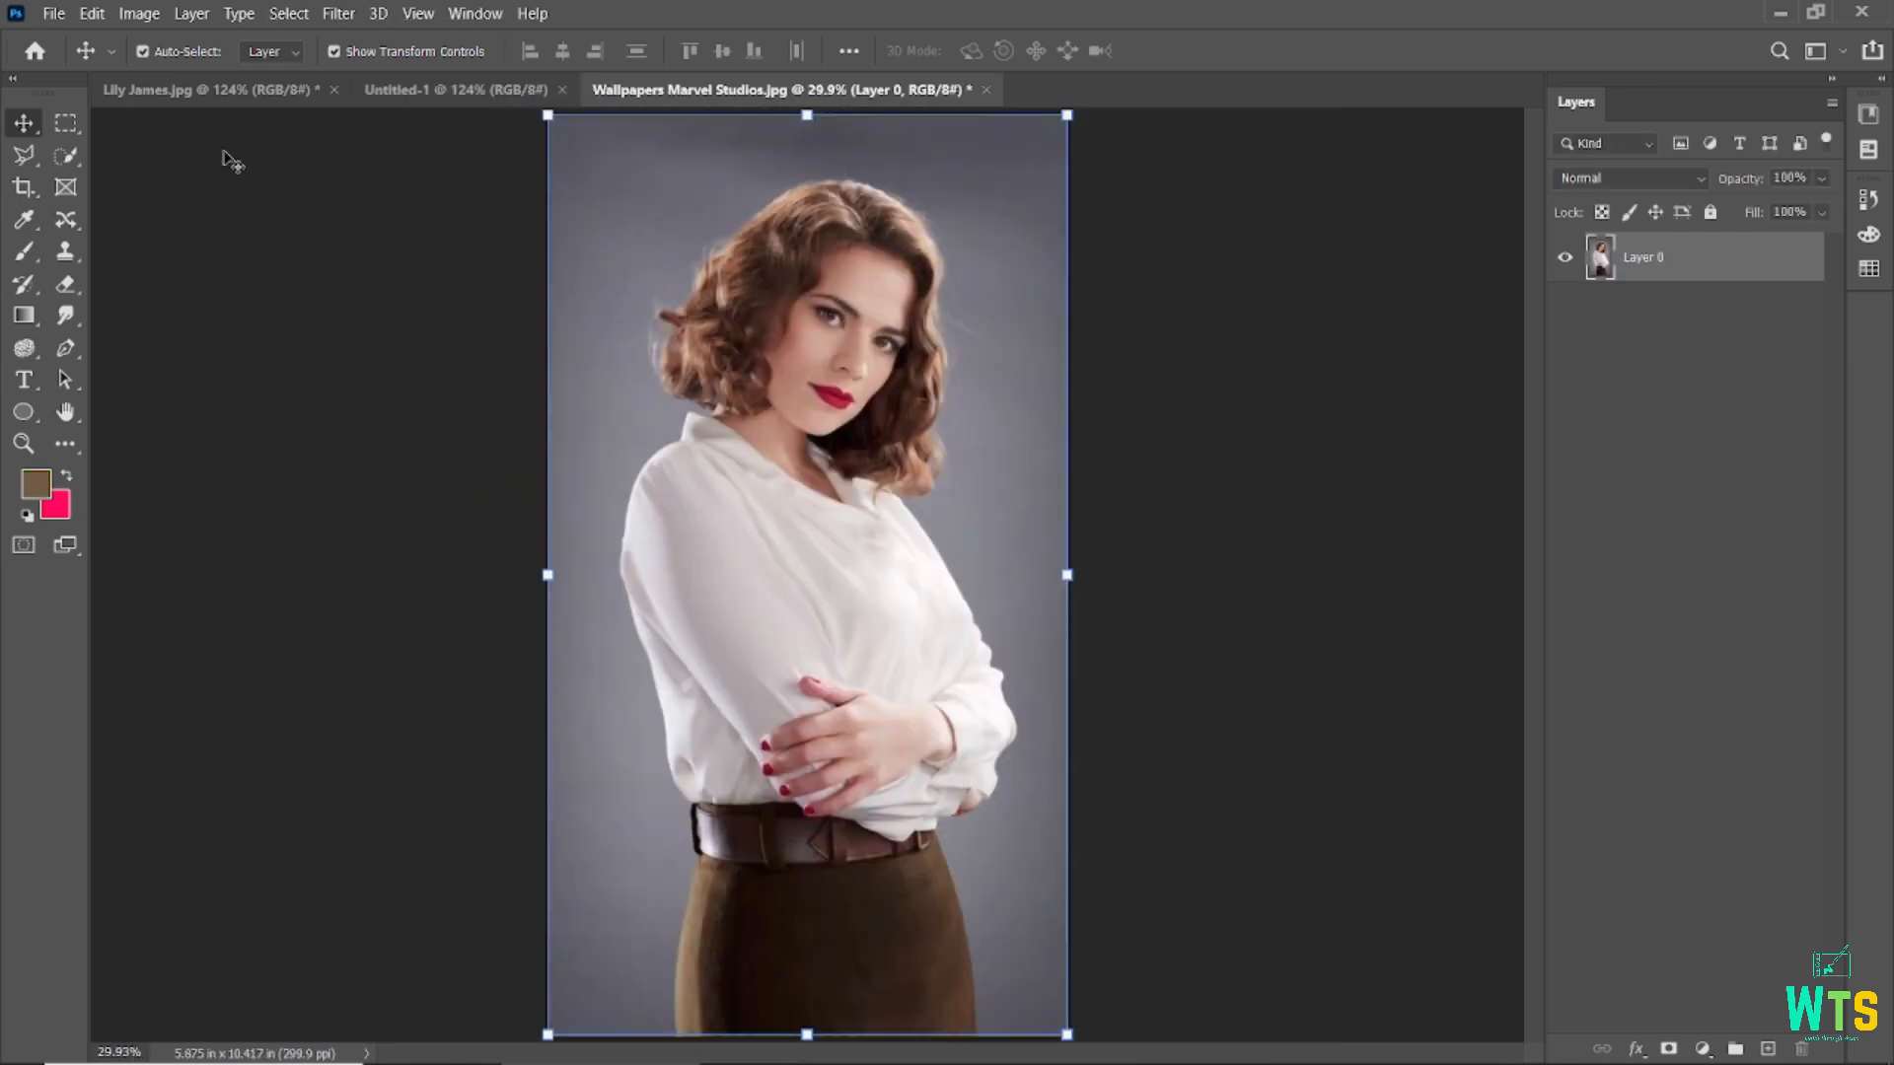
- In the Wallpapers Marvel Studios.jpg document, select the woman with Select Subject, invert the selection and delete the grey backdrop
key(w)
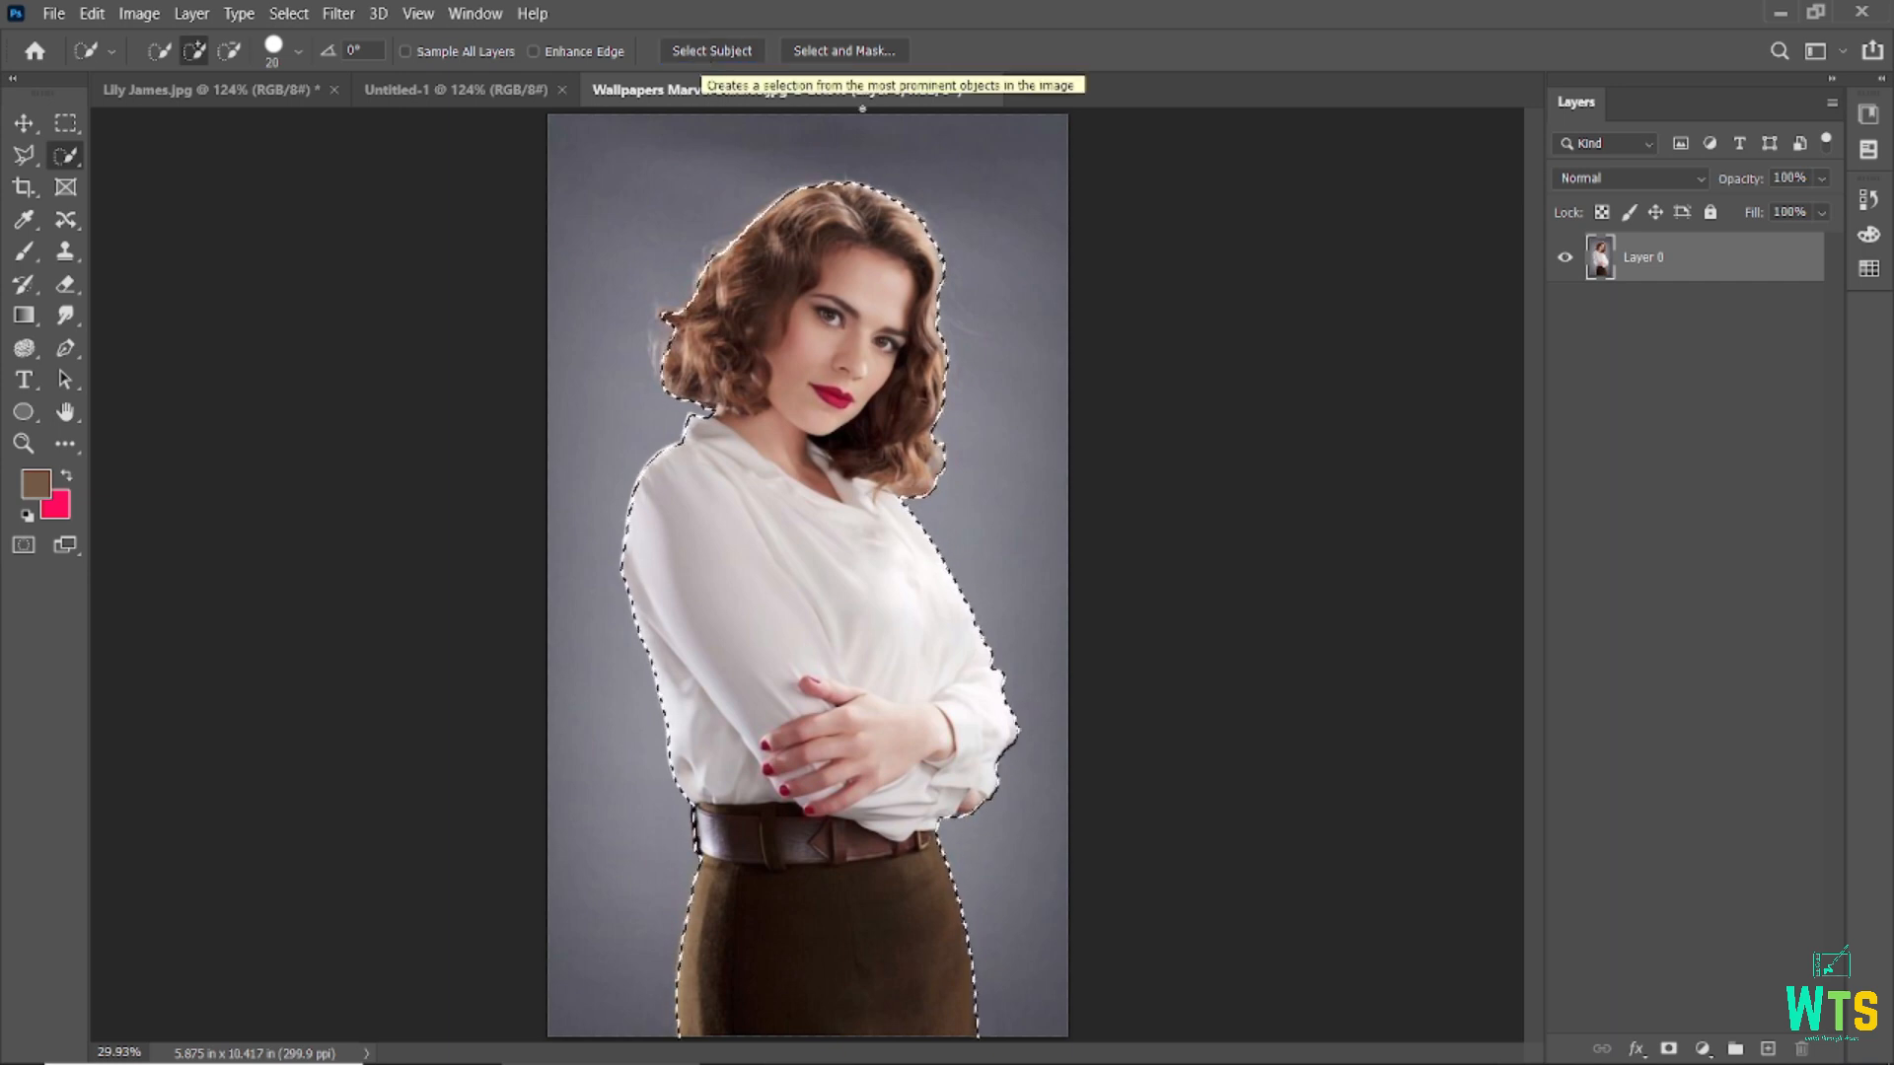
key(ctrl+shift+i)
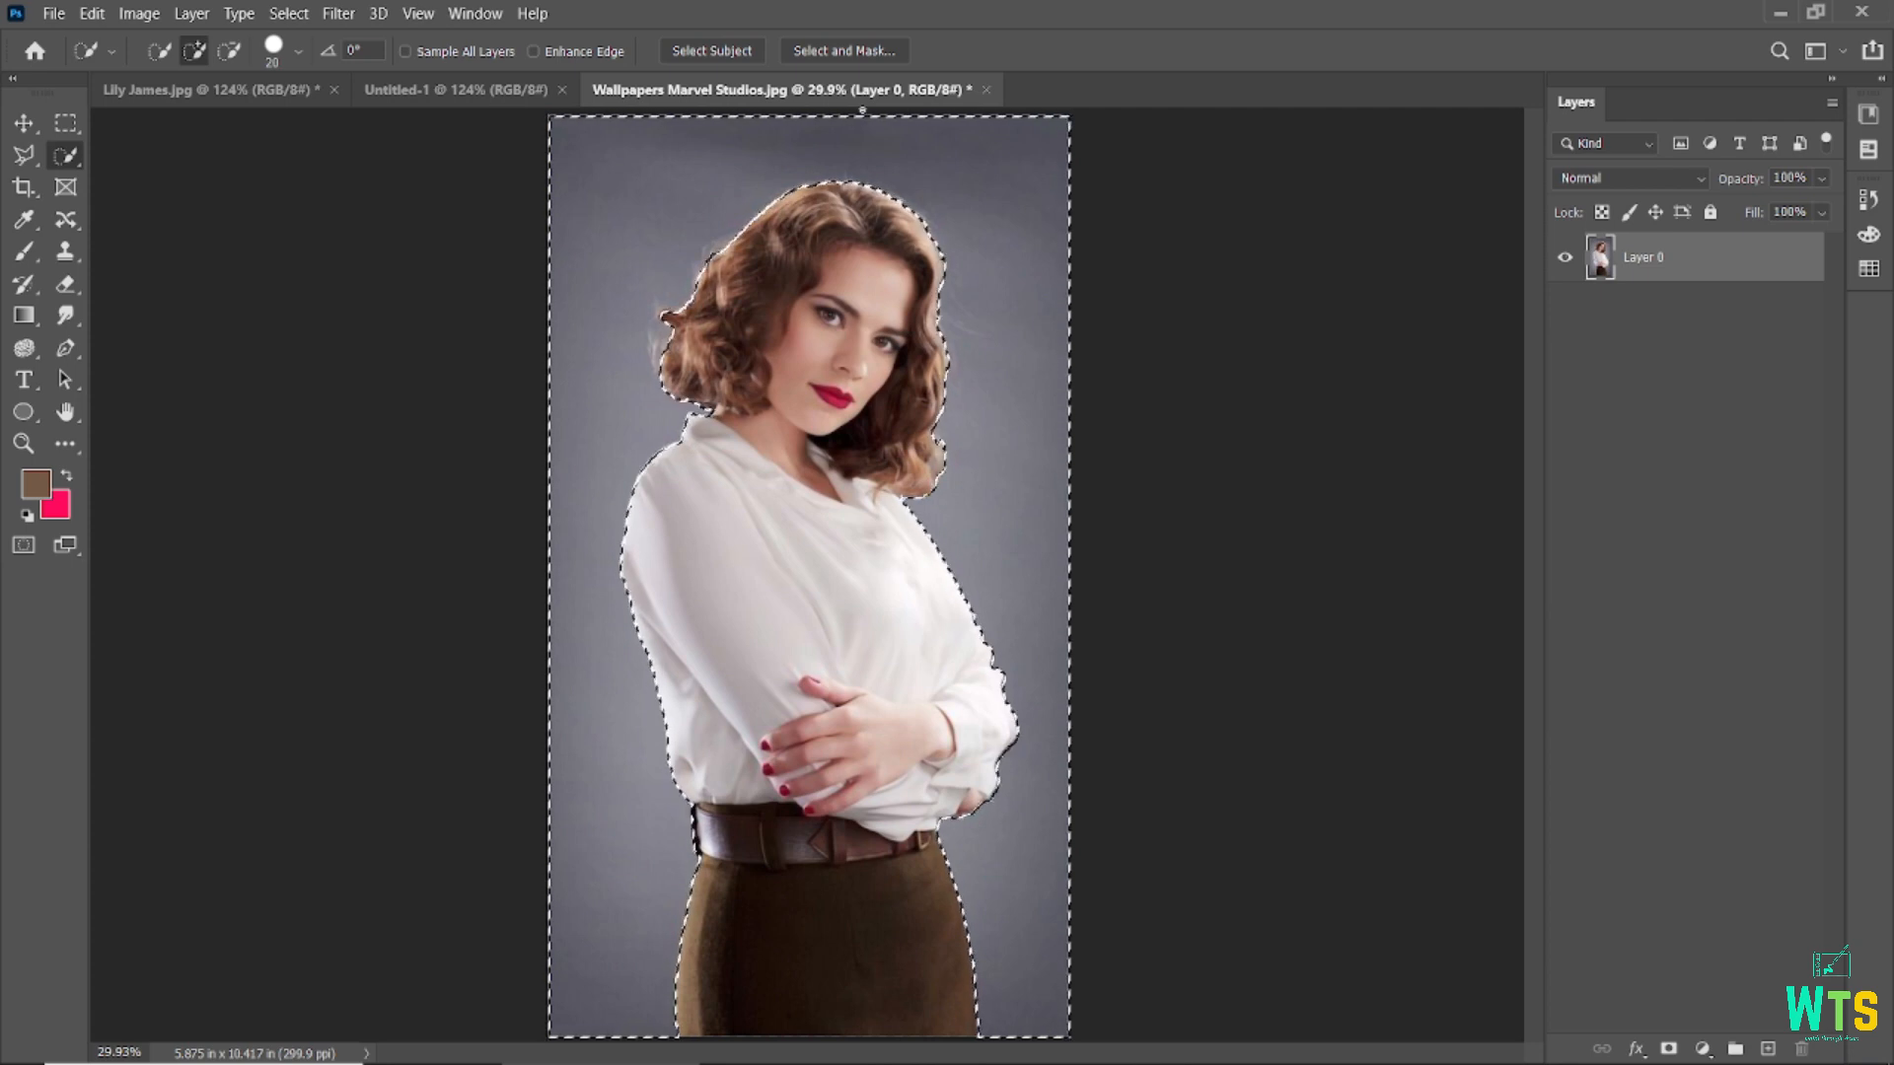
key(alt)
scroll(759, 221, up, 5)
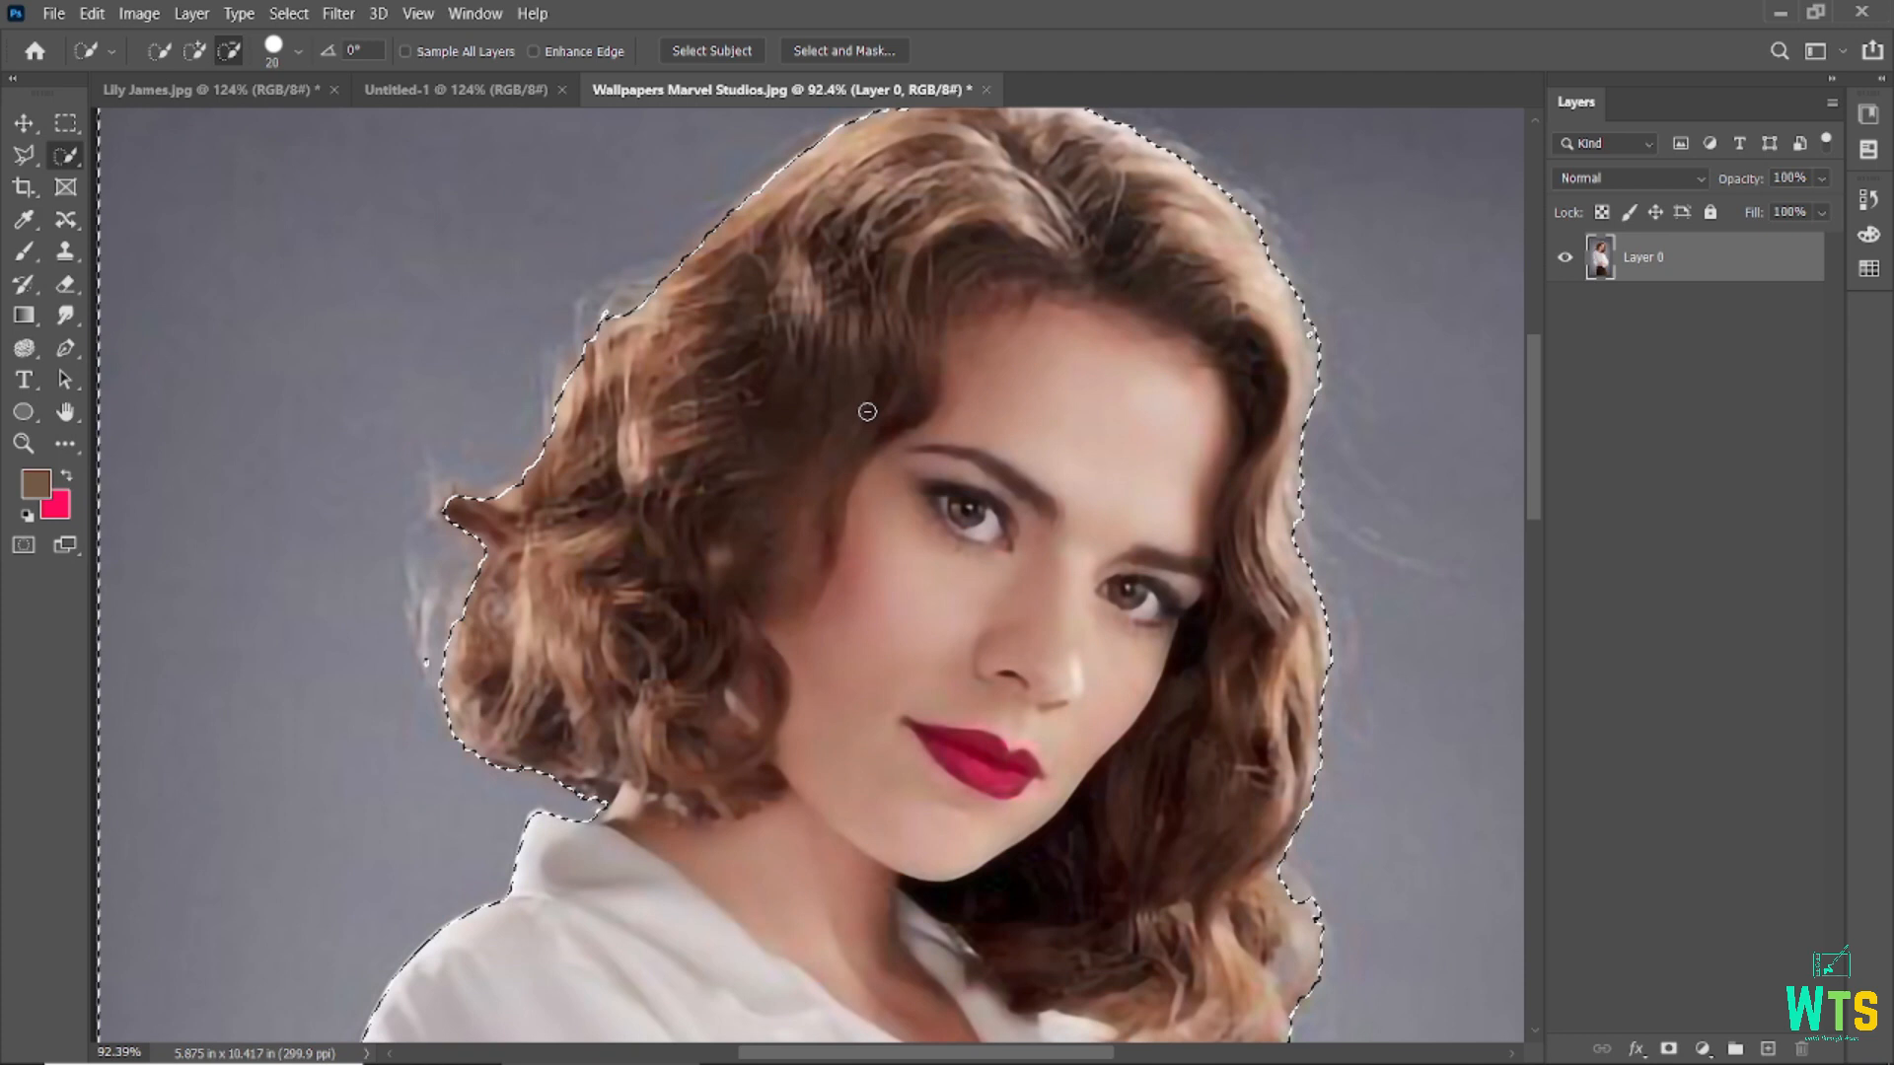
scroll(864, 412, down, 2)
scroll(874, 422, down, 2)
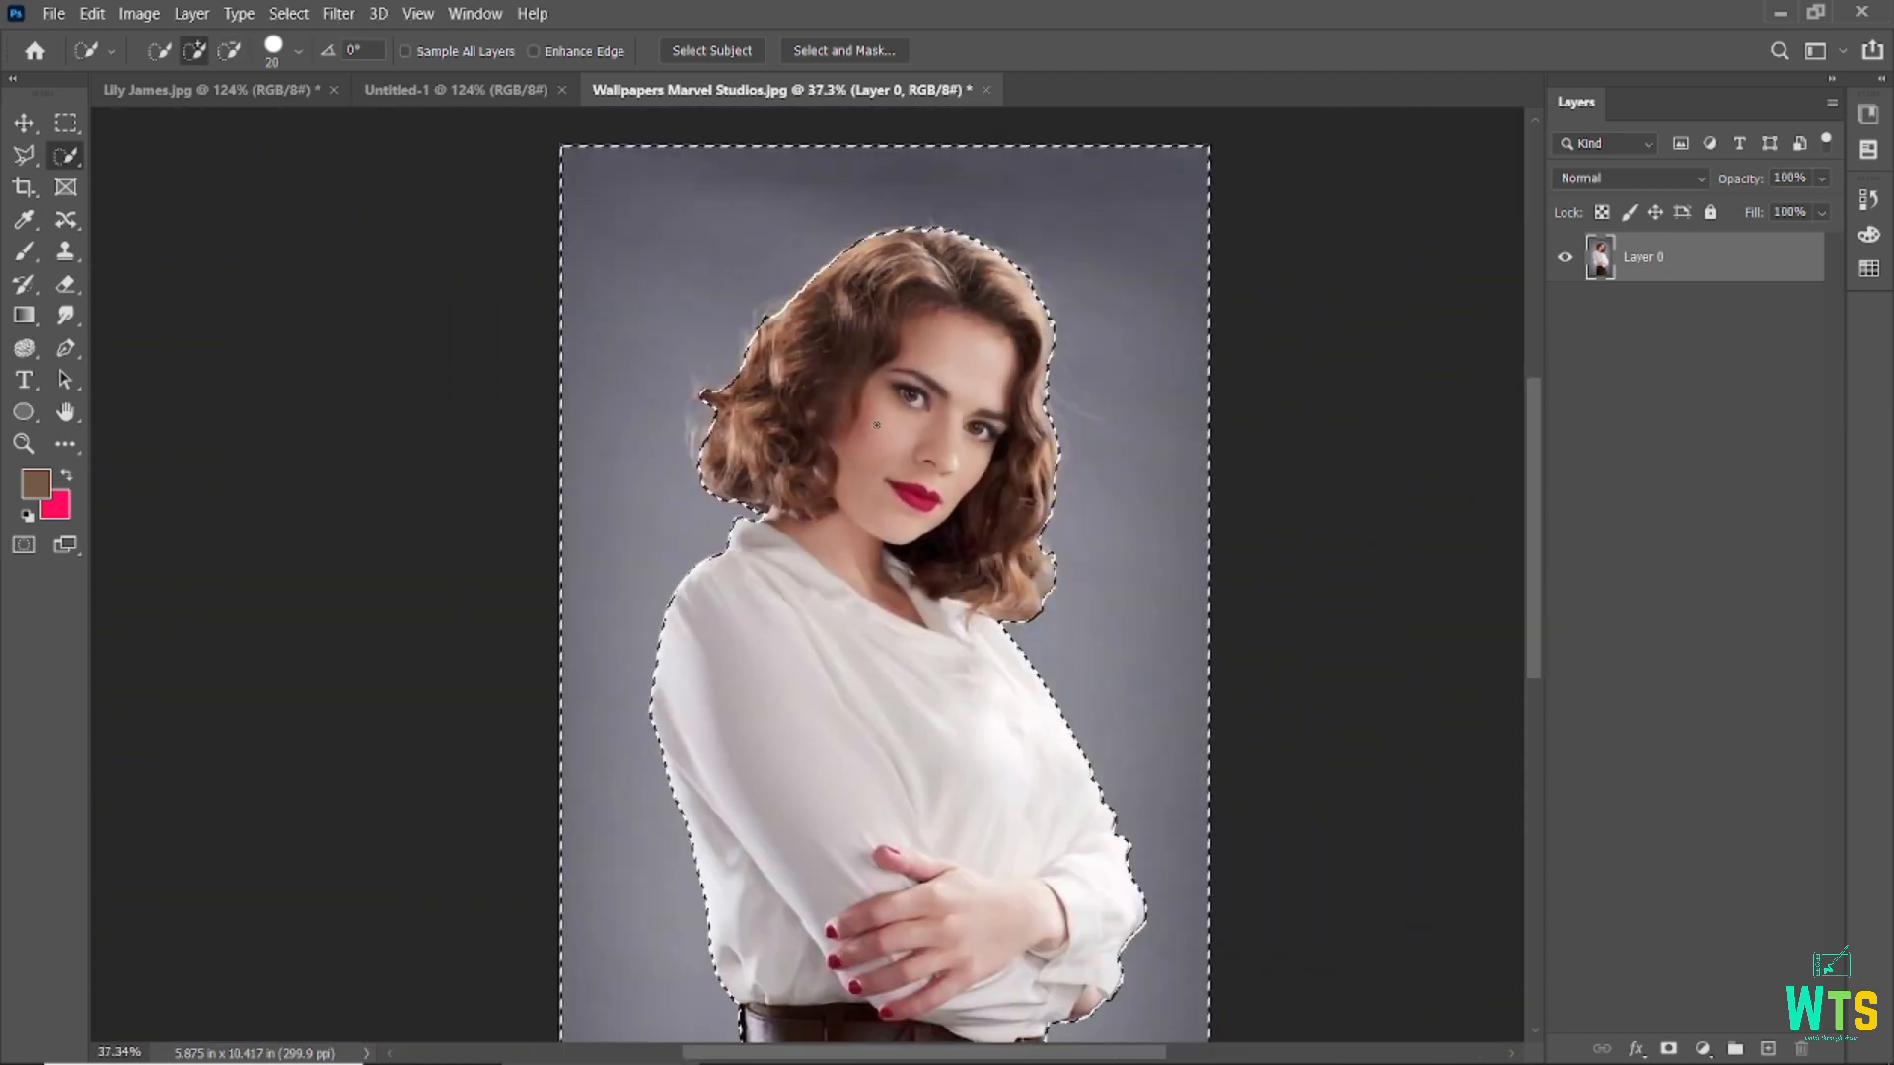
key(Delete)
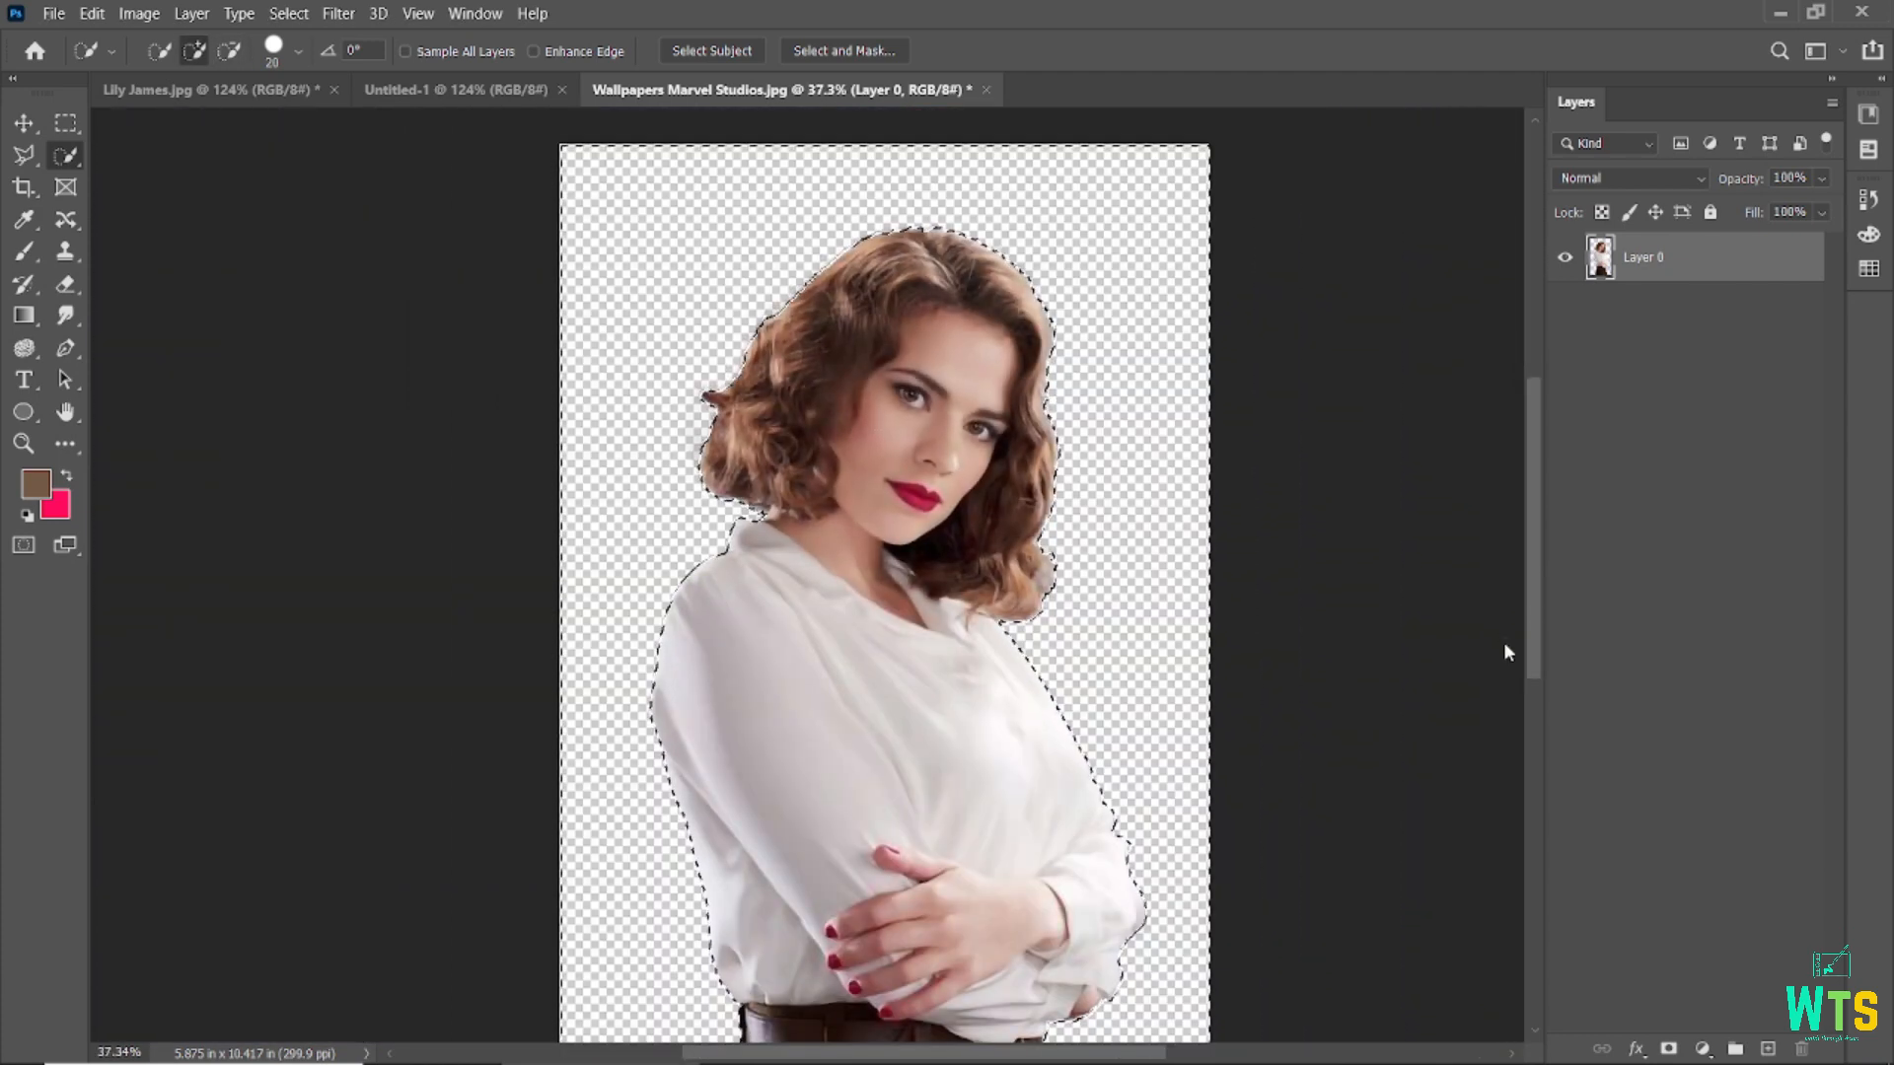
- Add a new layer beneath the cut-out woman and fill it with the brown foreground colour
scroll(1394, 634, down, 2)
click(1765, 1046)
drag(1736, 259, 1722, 341)
key(alt+BackSpace)
key(ctrl+d)
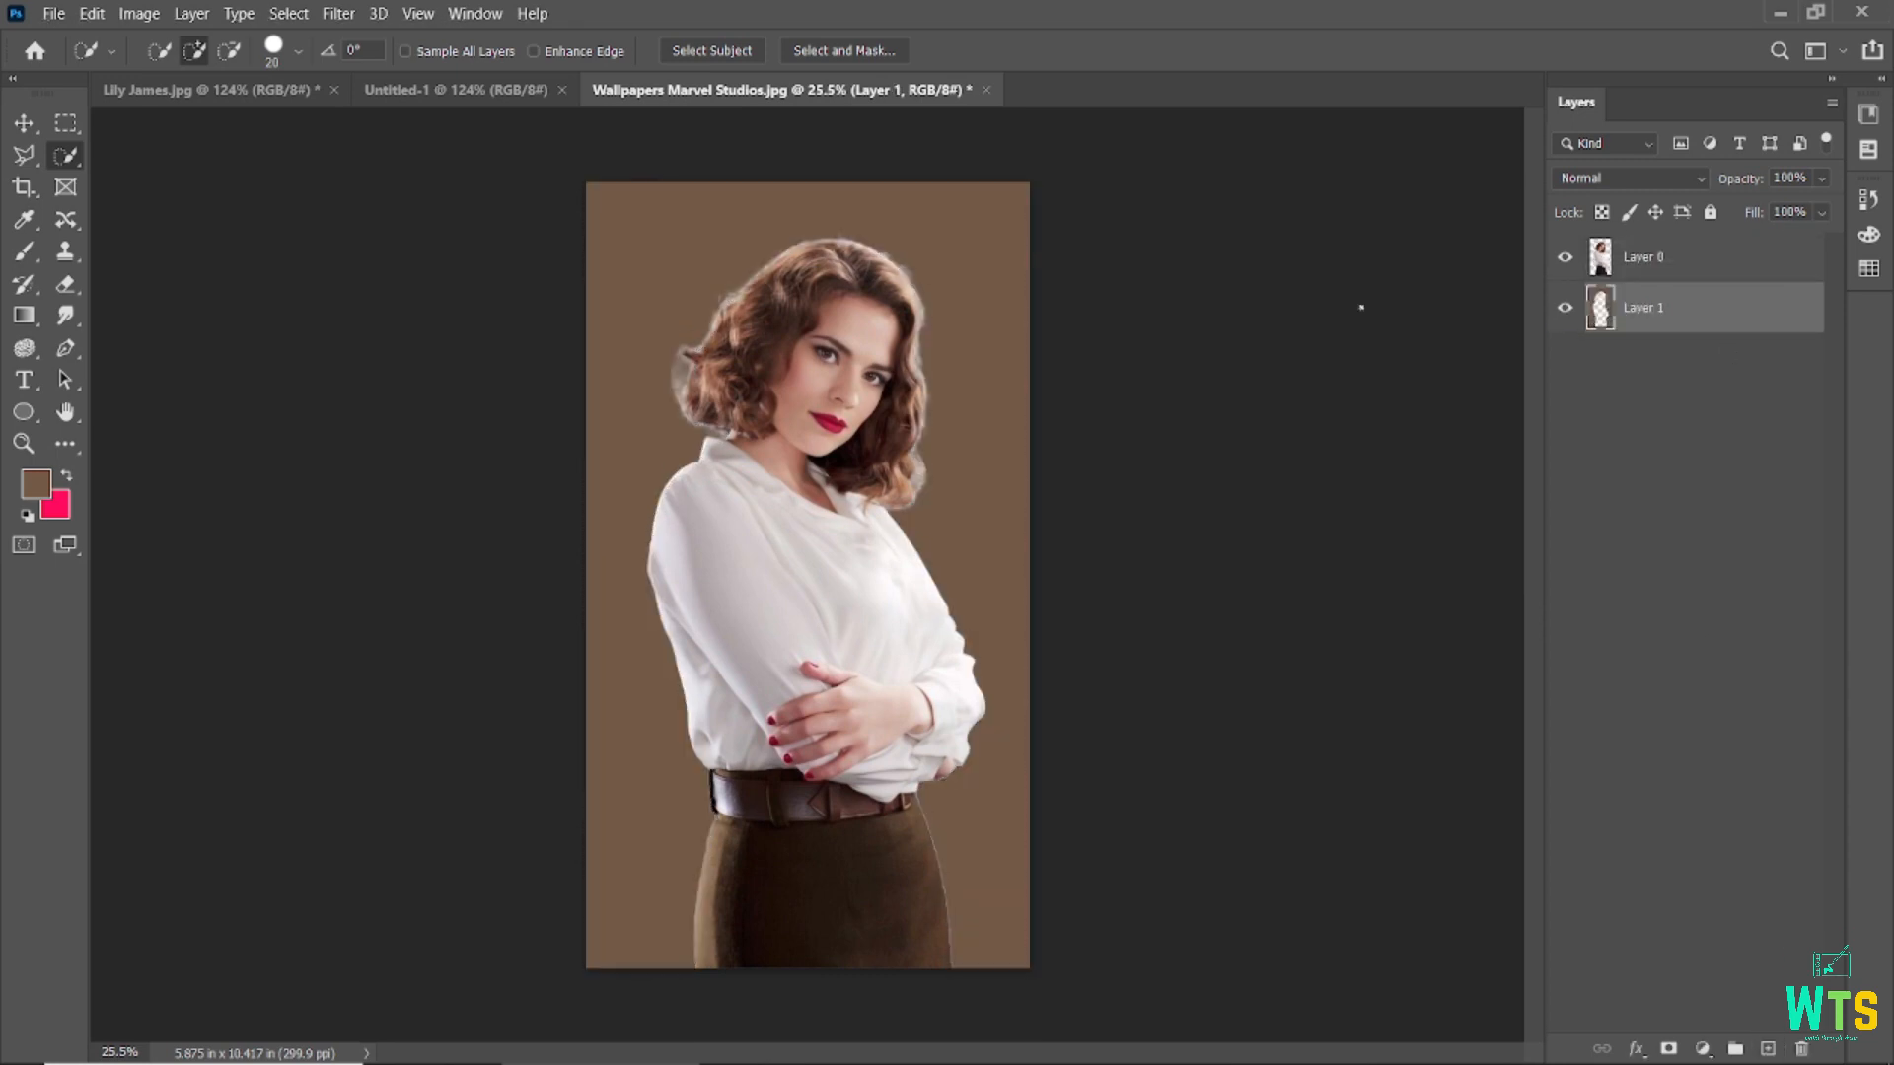
scroll(883, 316, up, 2)
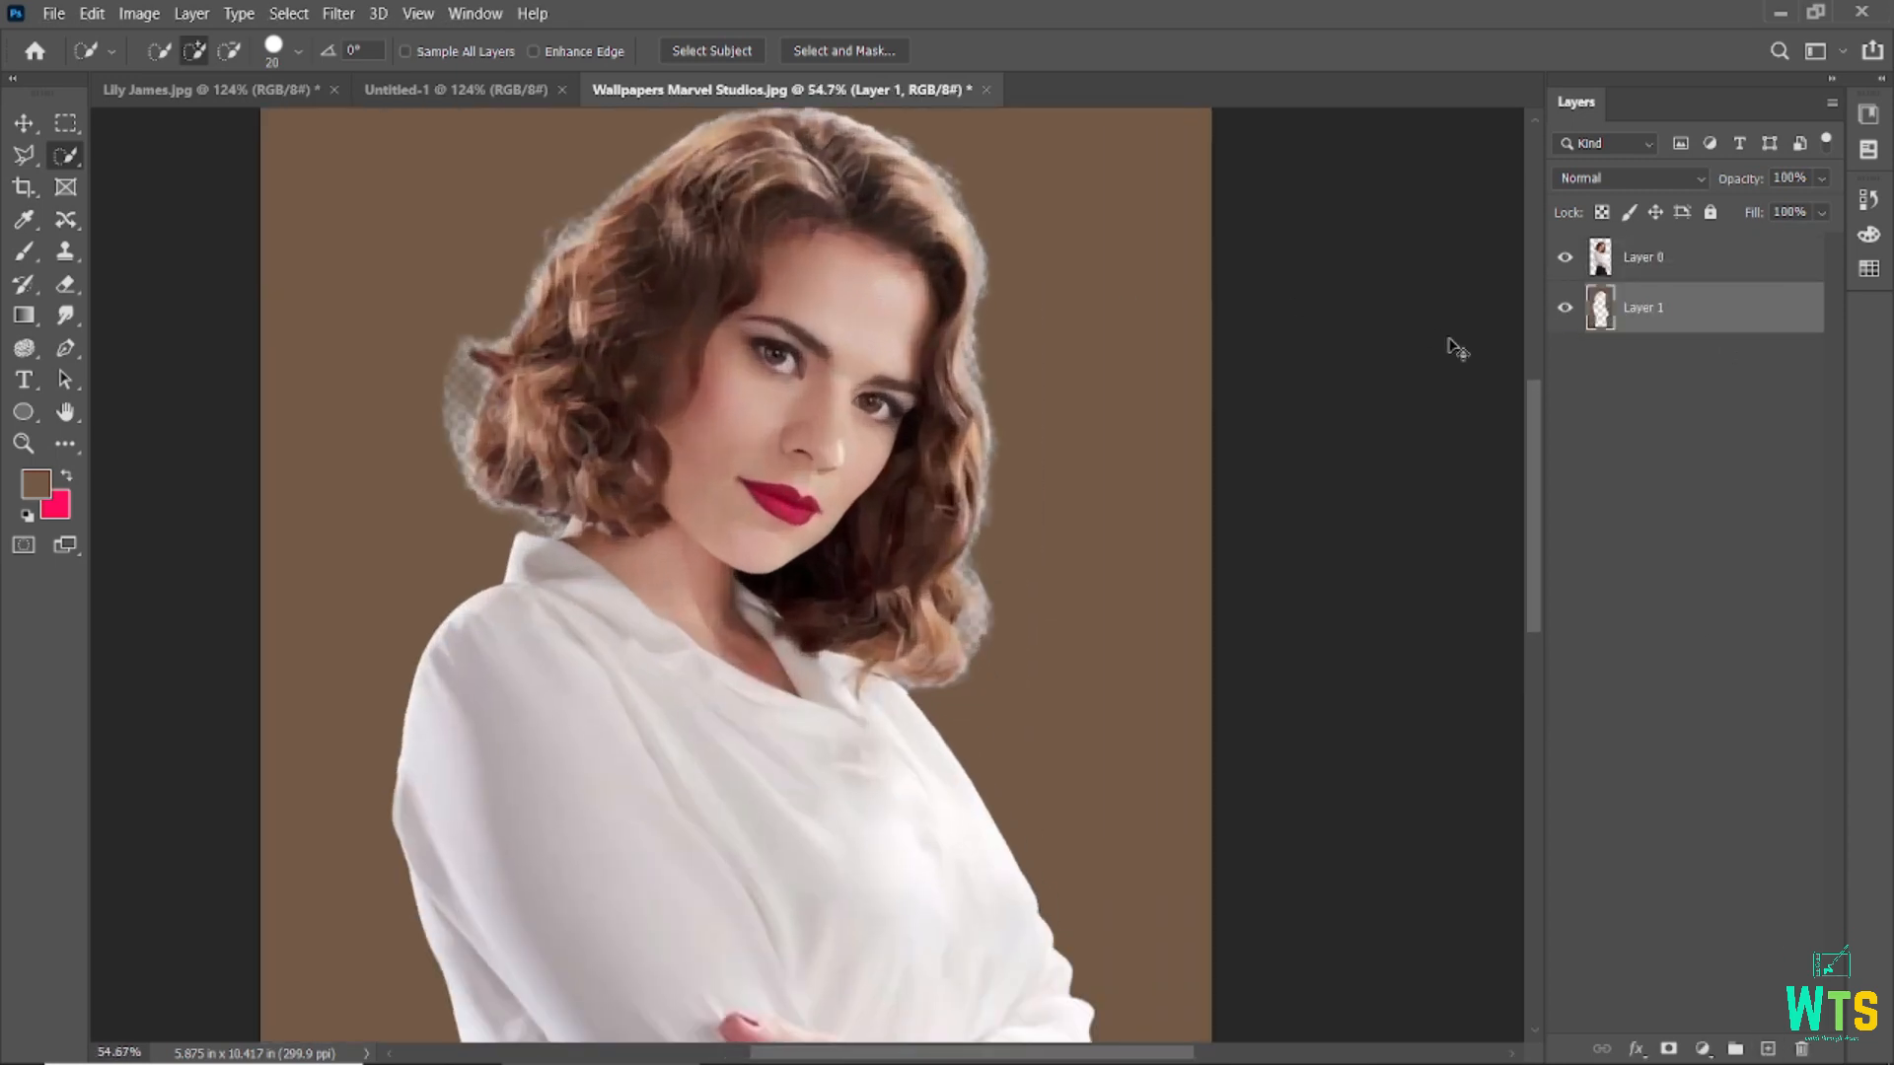
- Redo the brown fill on Layer 1 without an active selection so it covers the whole layer
key(ctrl+z)
key(ctrl+z)
key(ctrl+d)
drag(1703, 312, 1700, 306)
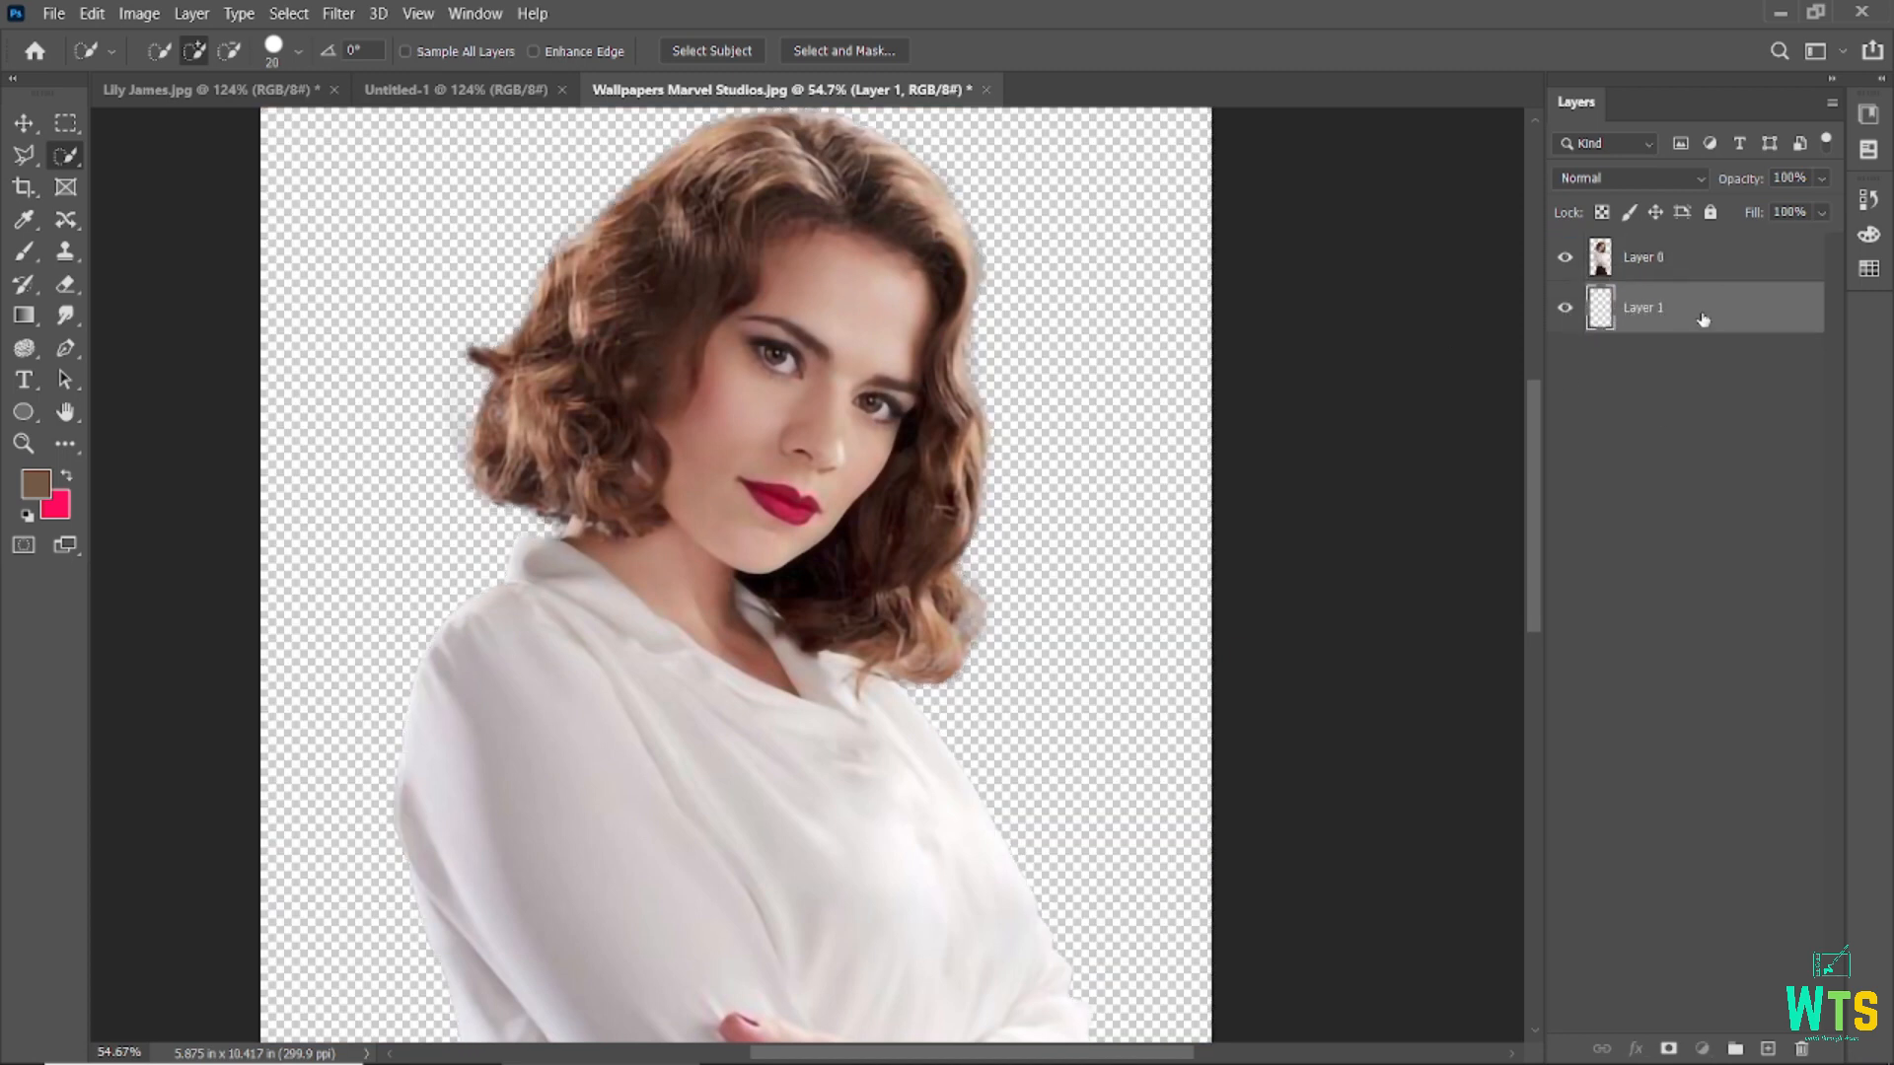
key(alt+BackSpace)
scroll(730, 493, down, 6)
- Hide the brown layer and move the cut-out woman into the Untitled-1 document
click(23, 123)
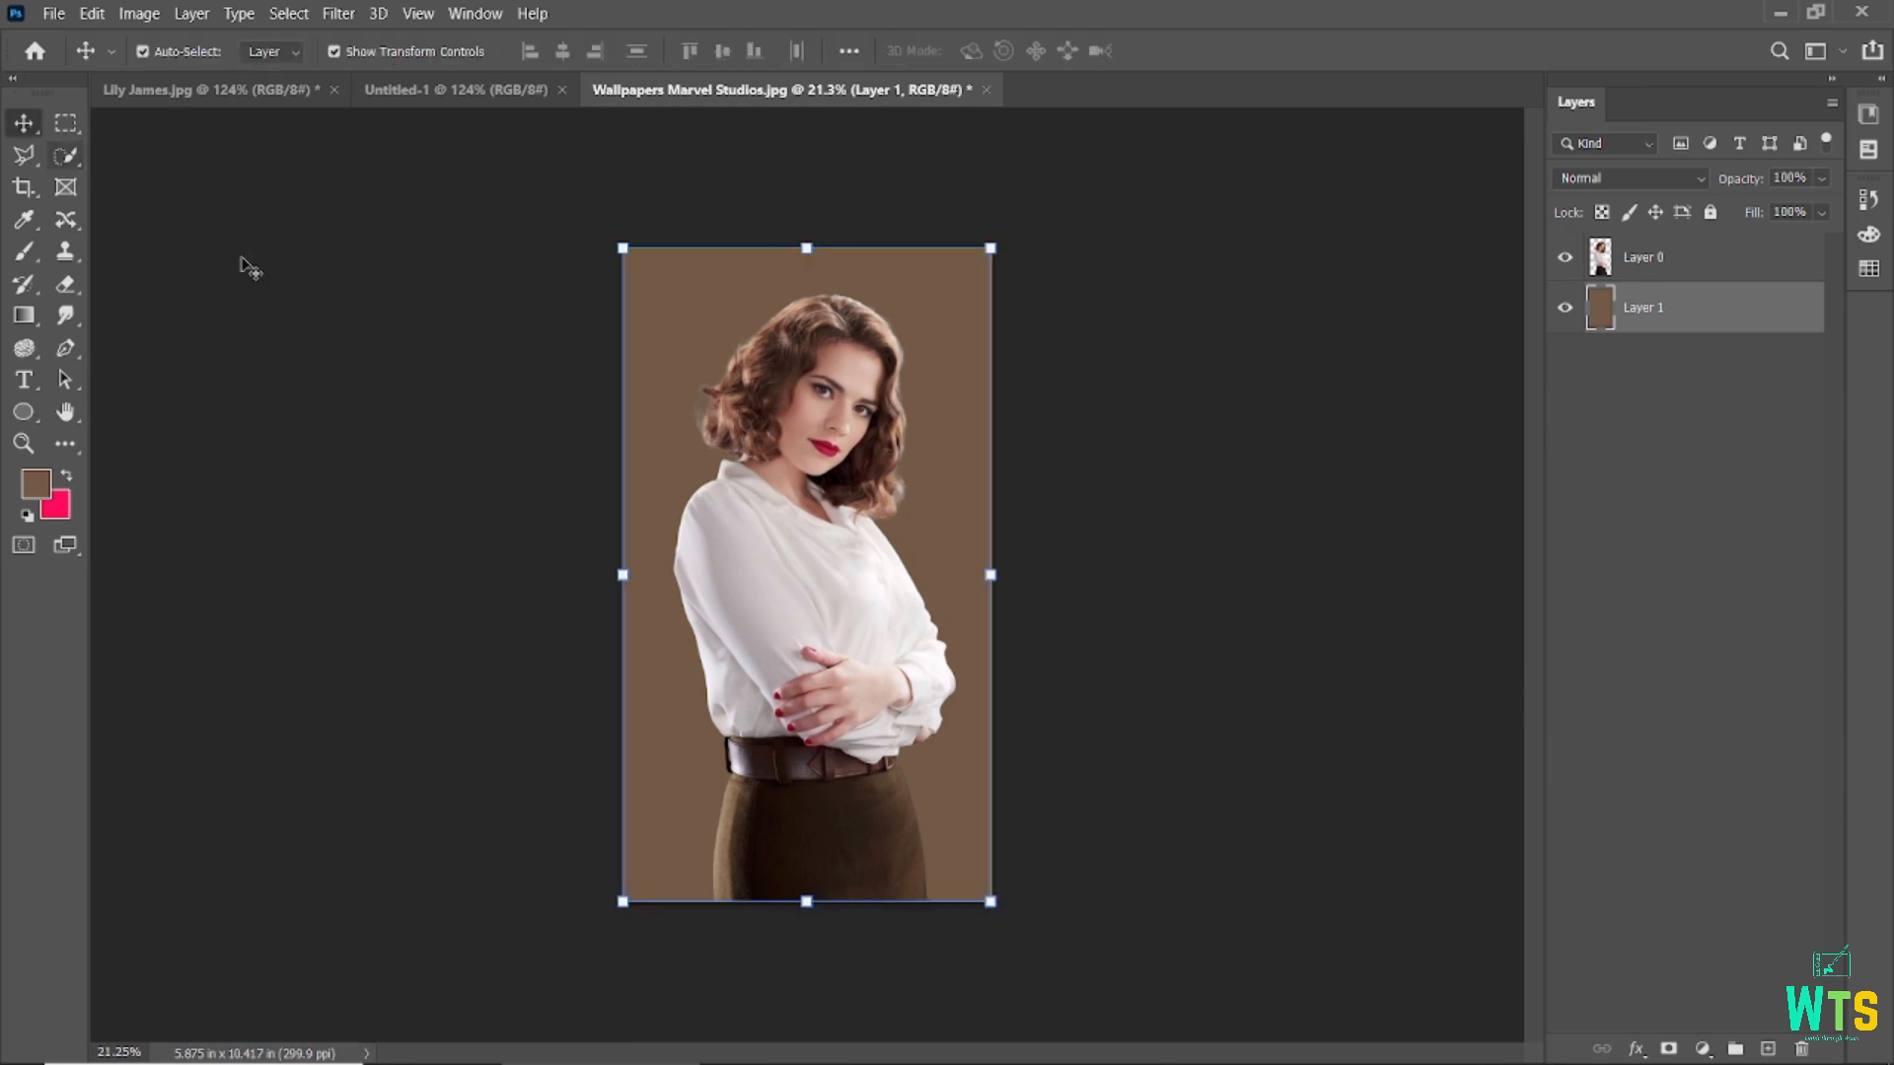
click(444, 286)
scroll(779, 409, up, 2)
click(1566, 312)
drag(868, 345, 799, 498)
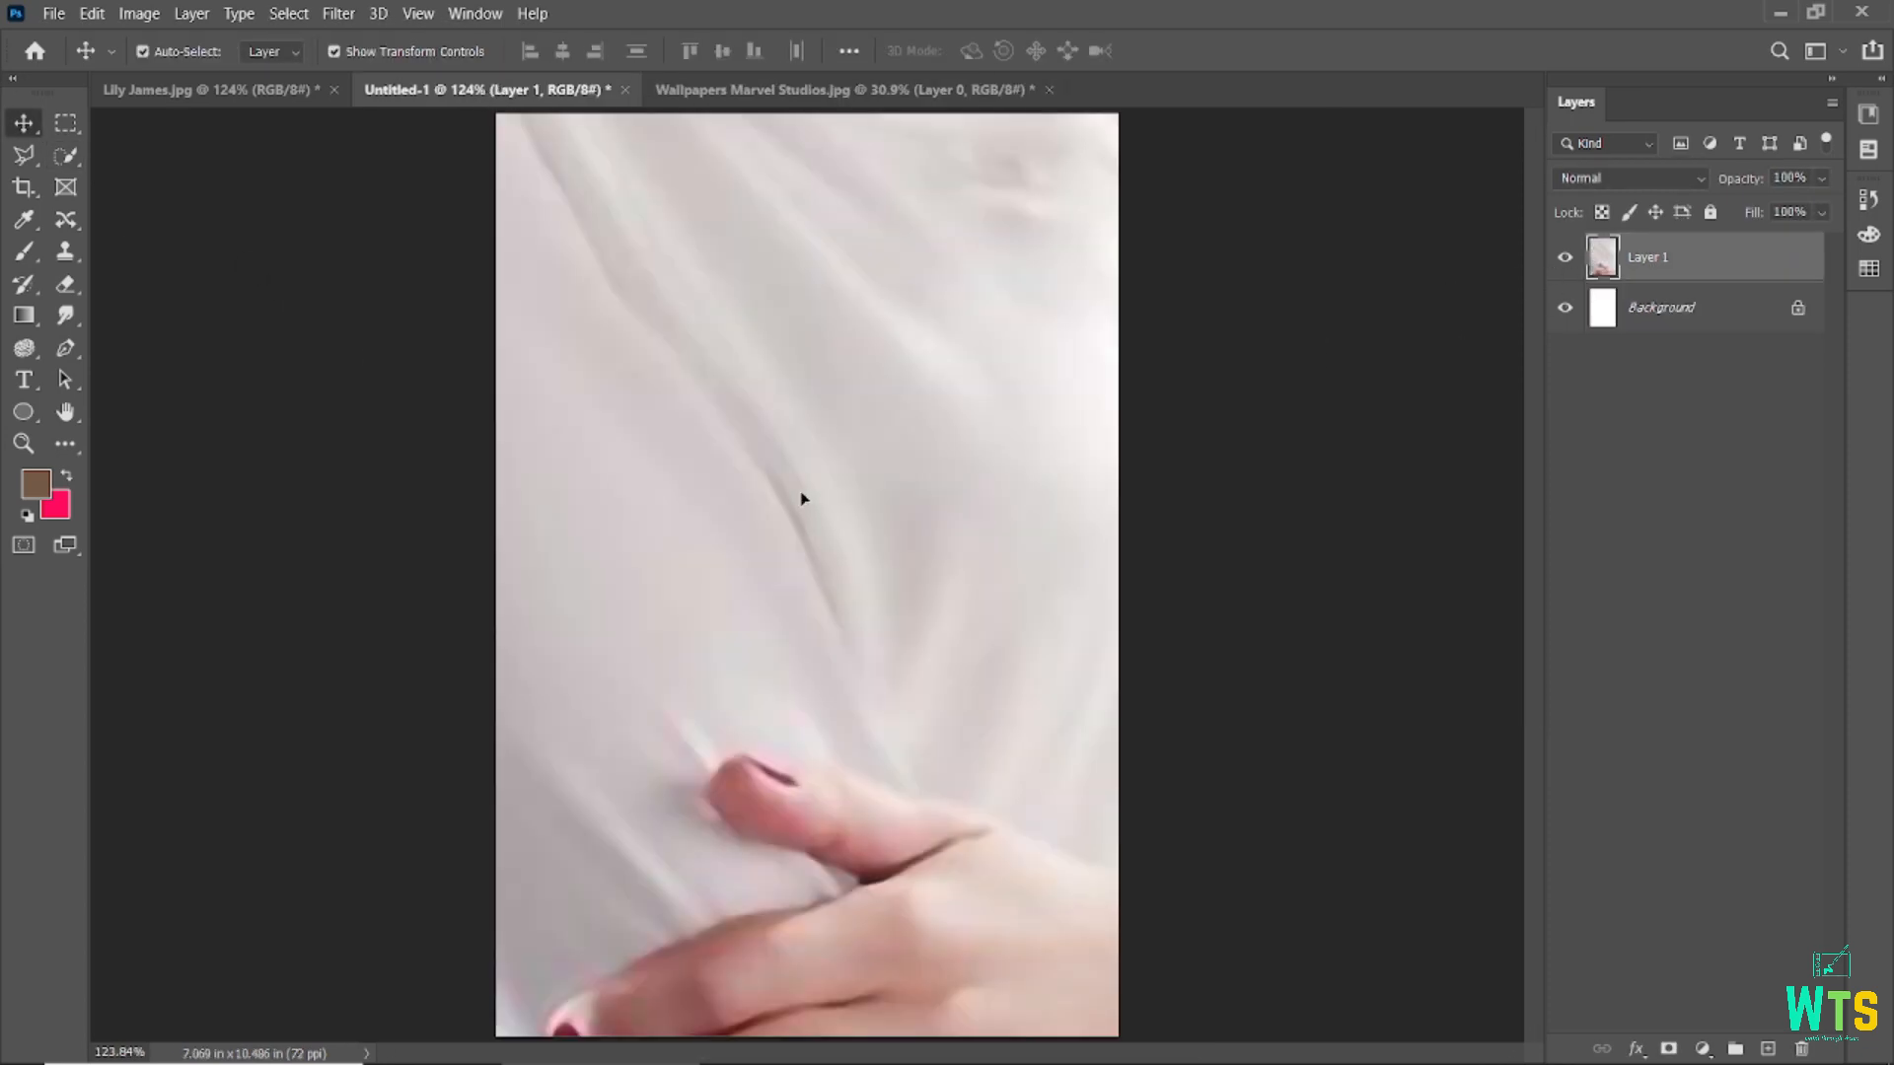
- Scale the woman down to fit inside the white canvas and position her at the canvas's lower edge
scroll(807, 497, down, 7)
key(ctrl+t)
drag(924, 303, 848, 493)
click(1221, 51)
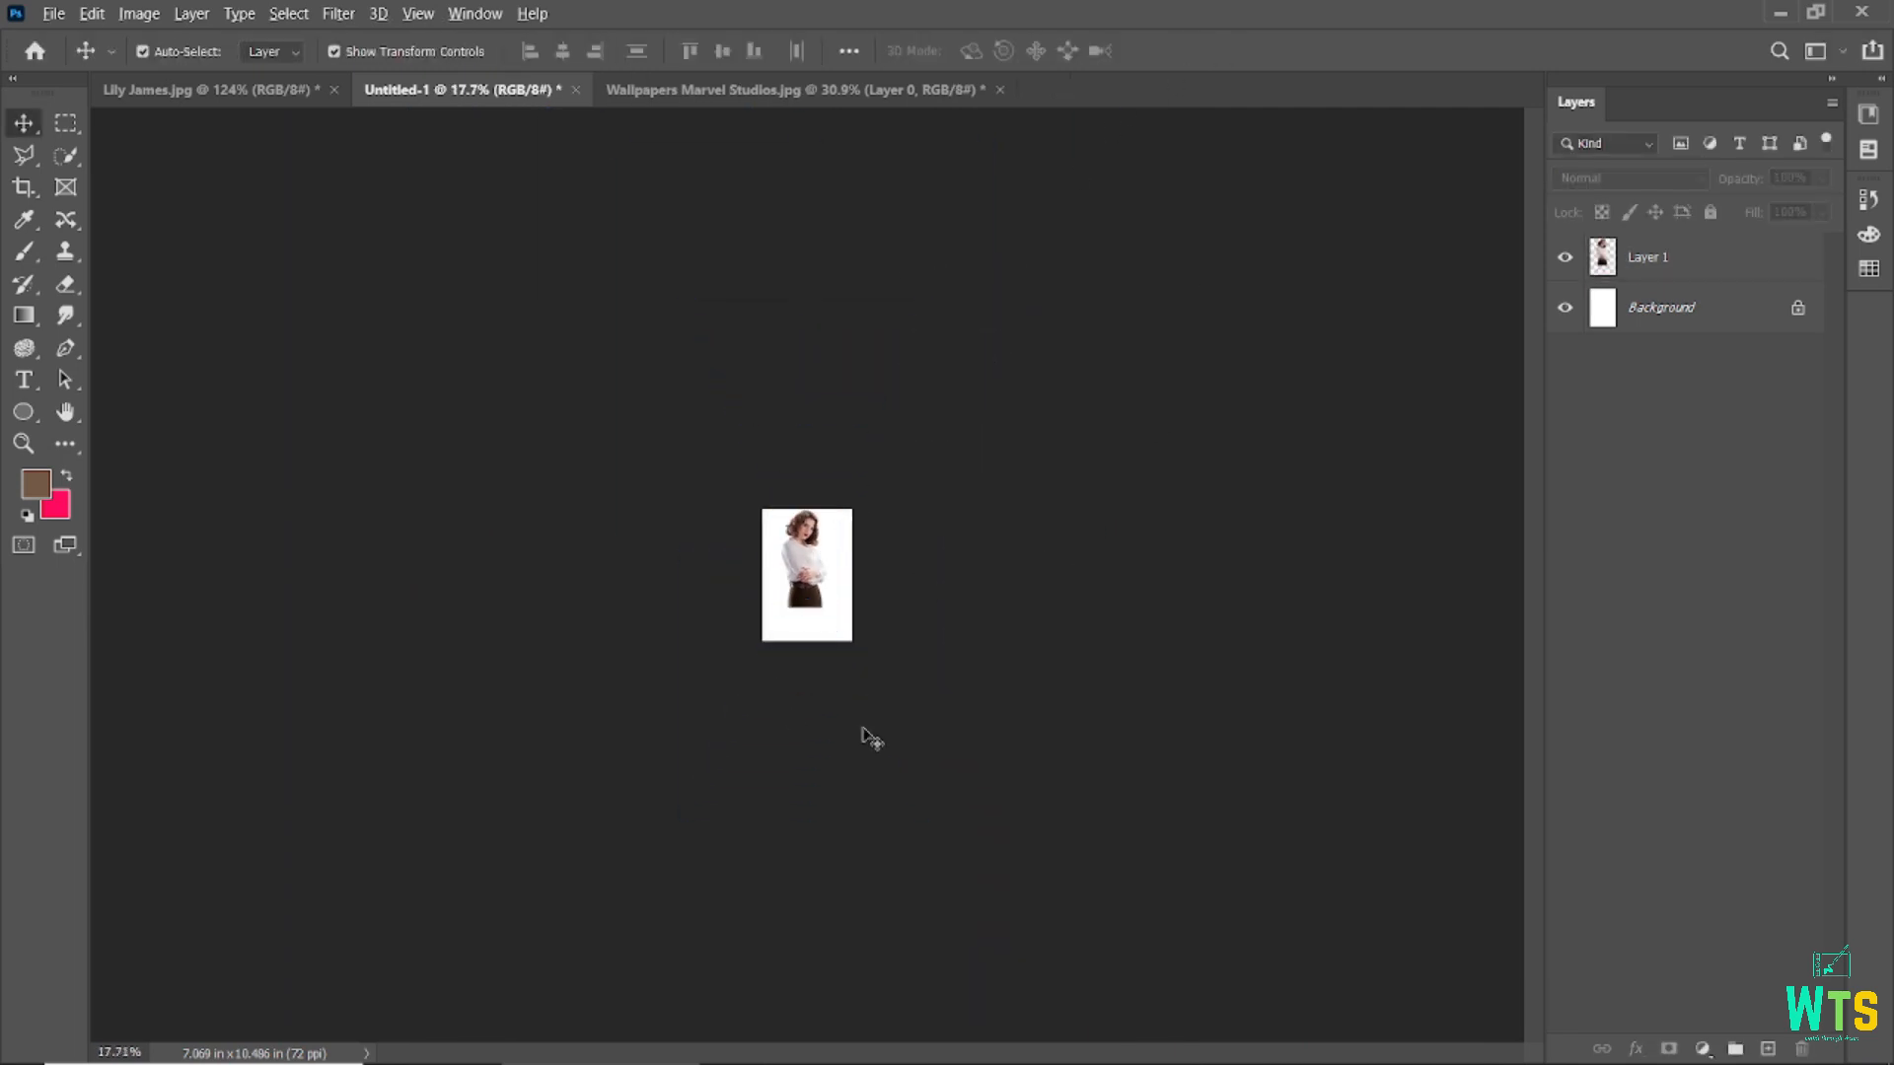
scroll(782, 714, up, 7)
drag(828, 592, 845, 815)
click(1282, 515)
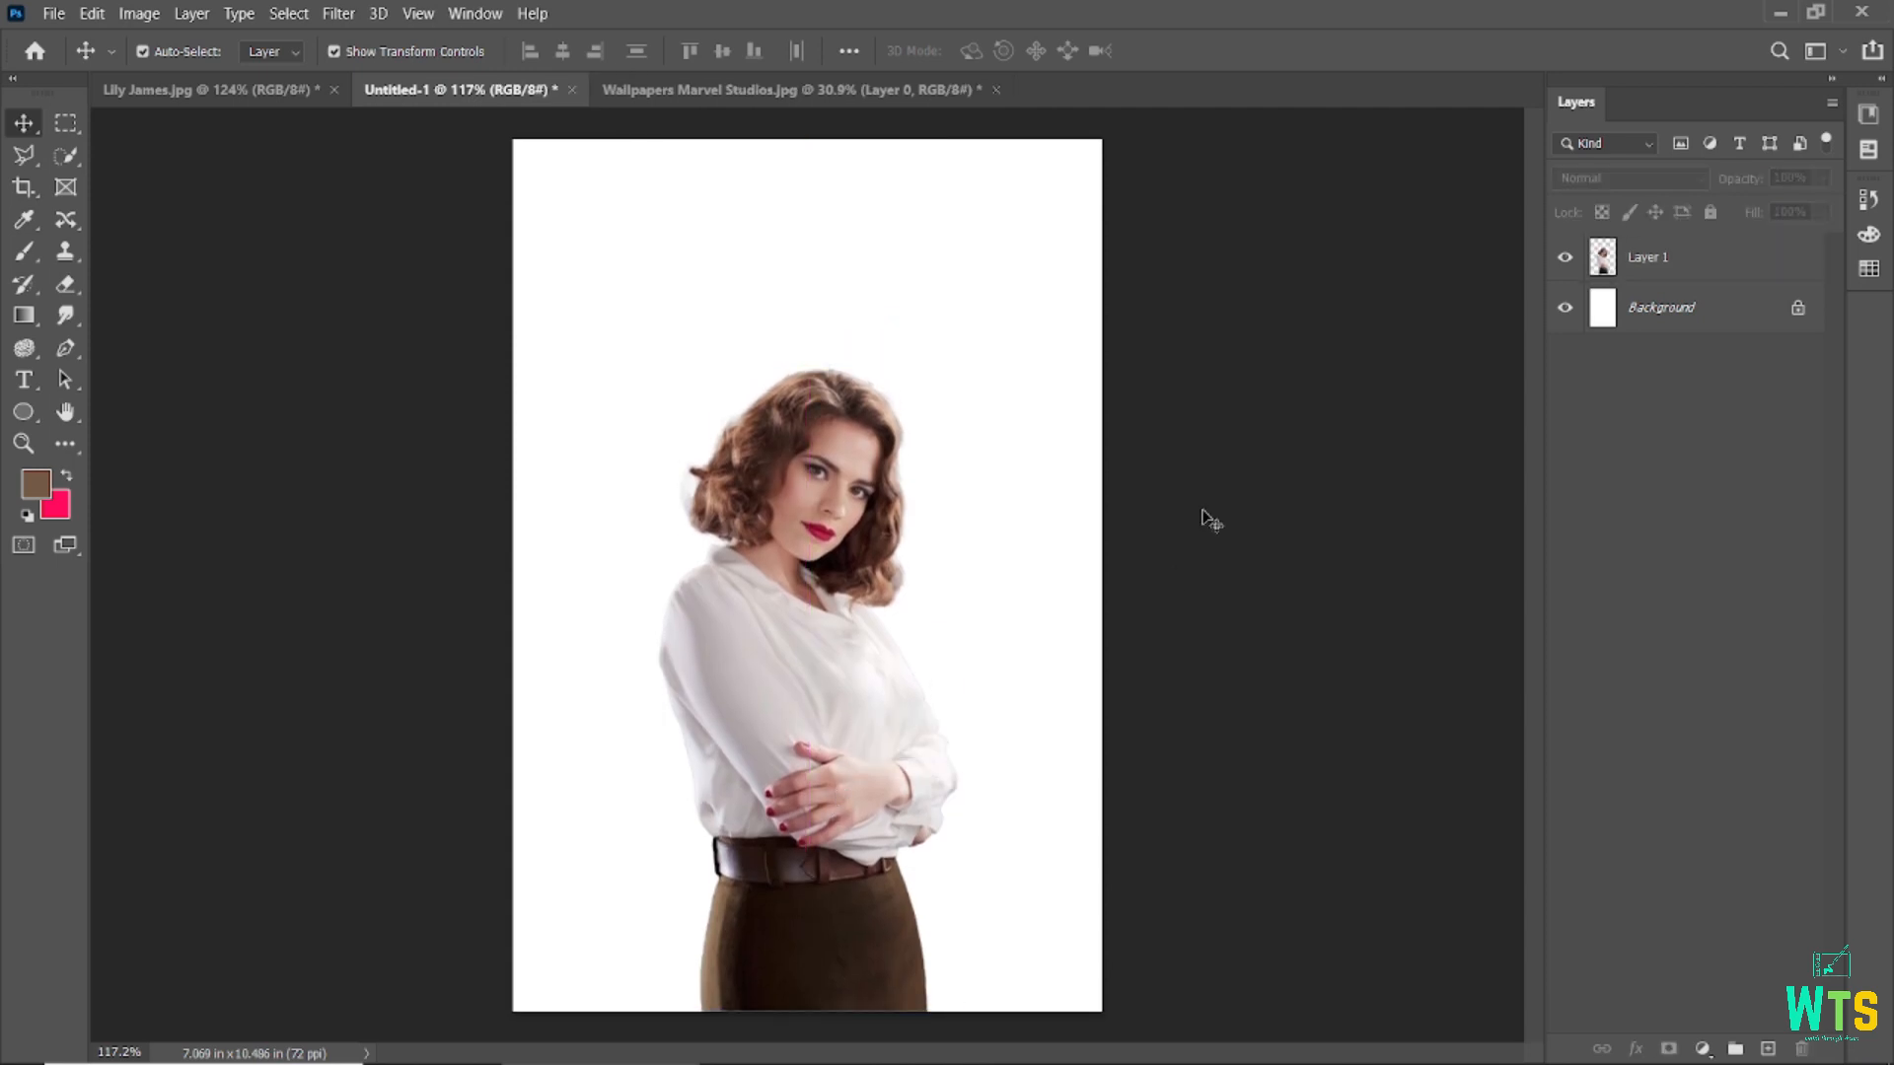
- Enlarge the woman slightly and align her horizontally centred against the canvas's lower edge
click(842, 484)
drag(962, 361, 990, 325)
click(1220, 52)
mouse_move(845, 401)
mouse_down()
mouse_move(845, 348)
mouse_move(853, 366)
mouse_up()
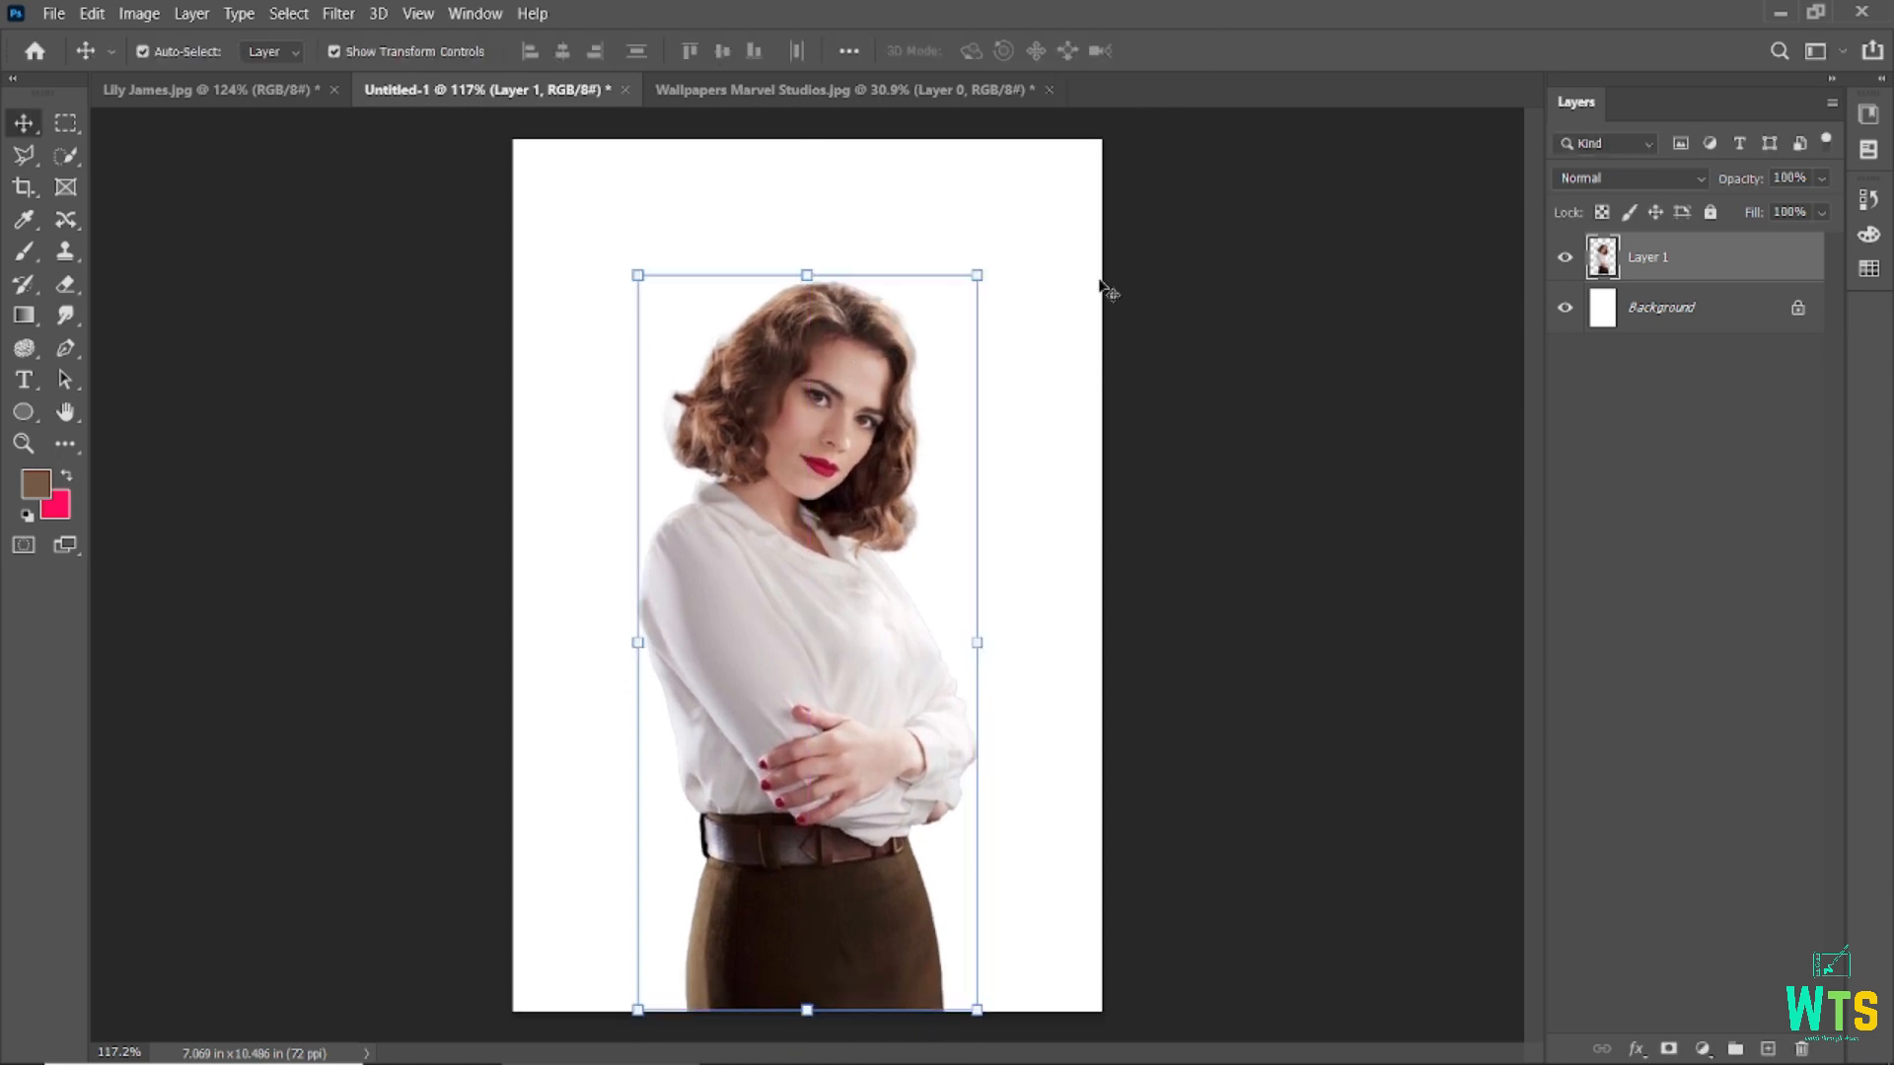
- Unlock the Background layer and fill it with the brown foreground colour
click(1468, 288)
click(1797, 308)
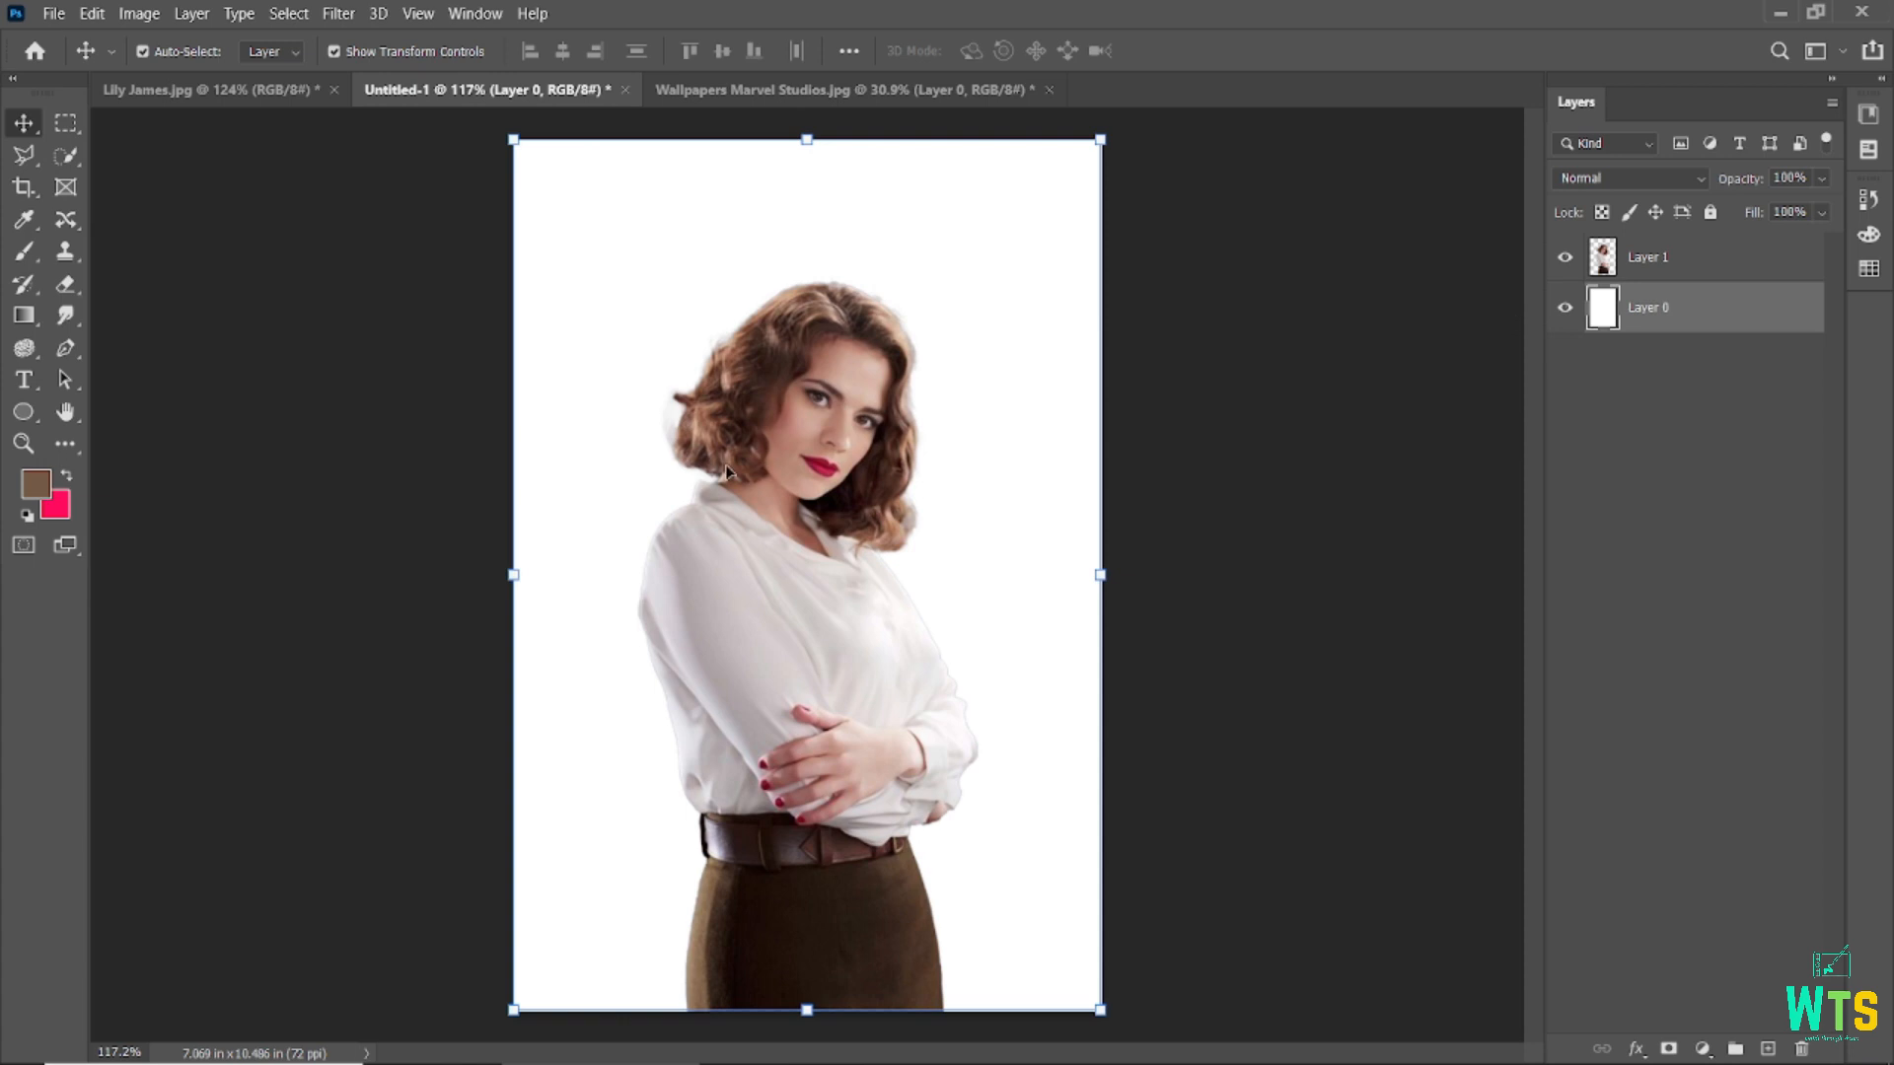
key(alt+BackSpace)
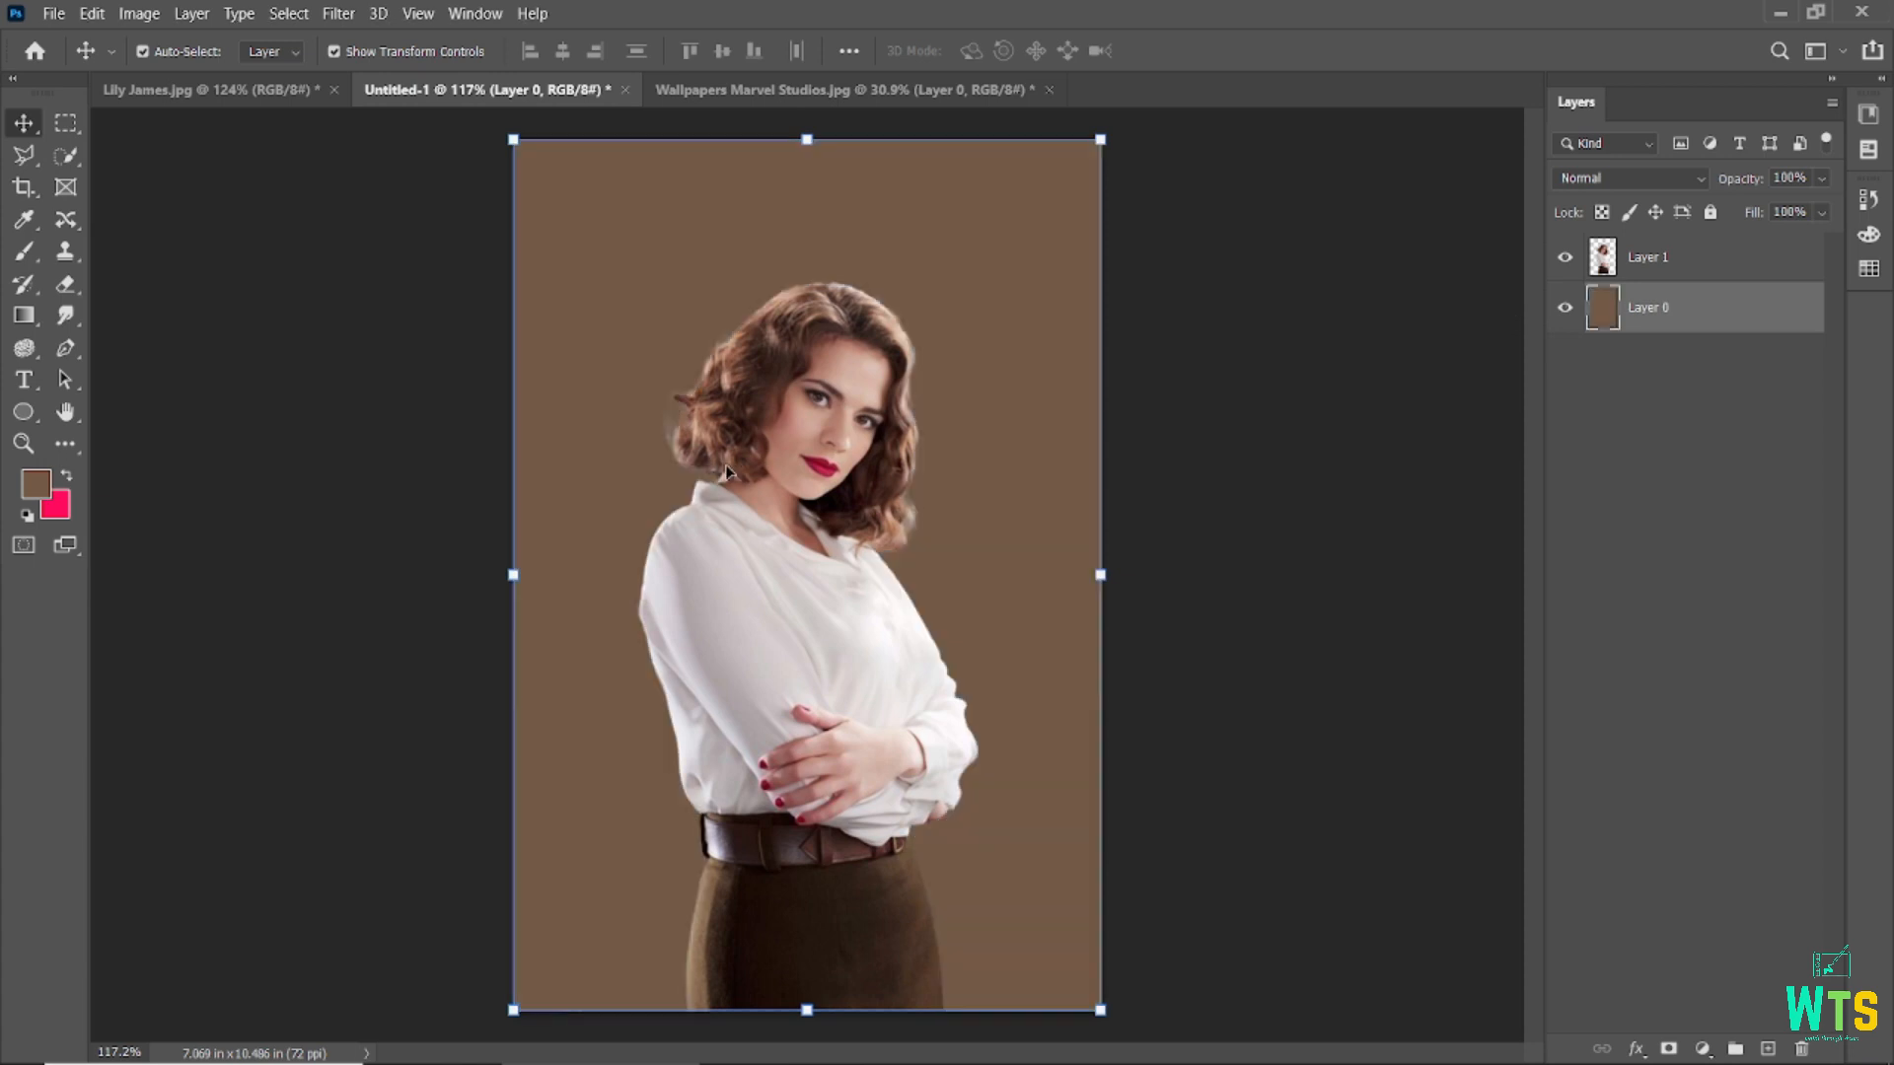
click(1231, 459)
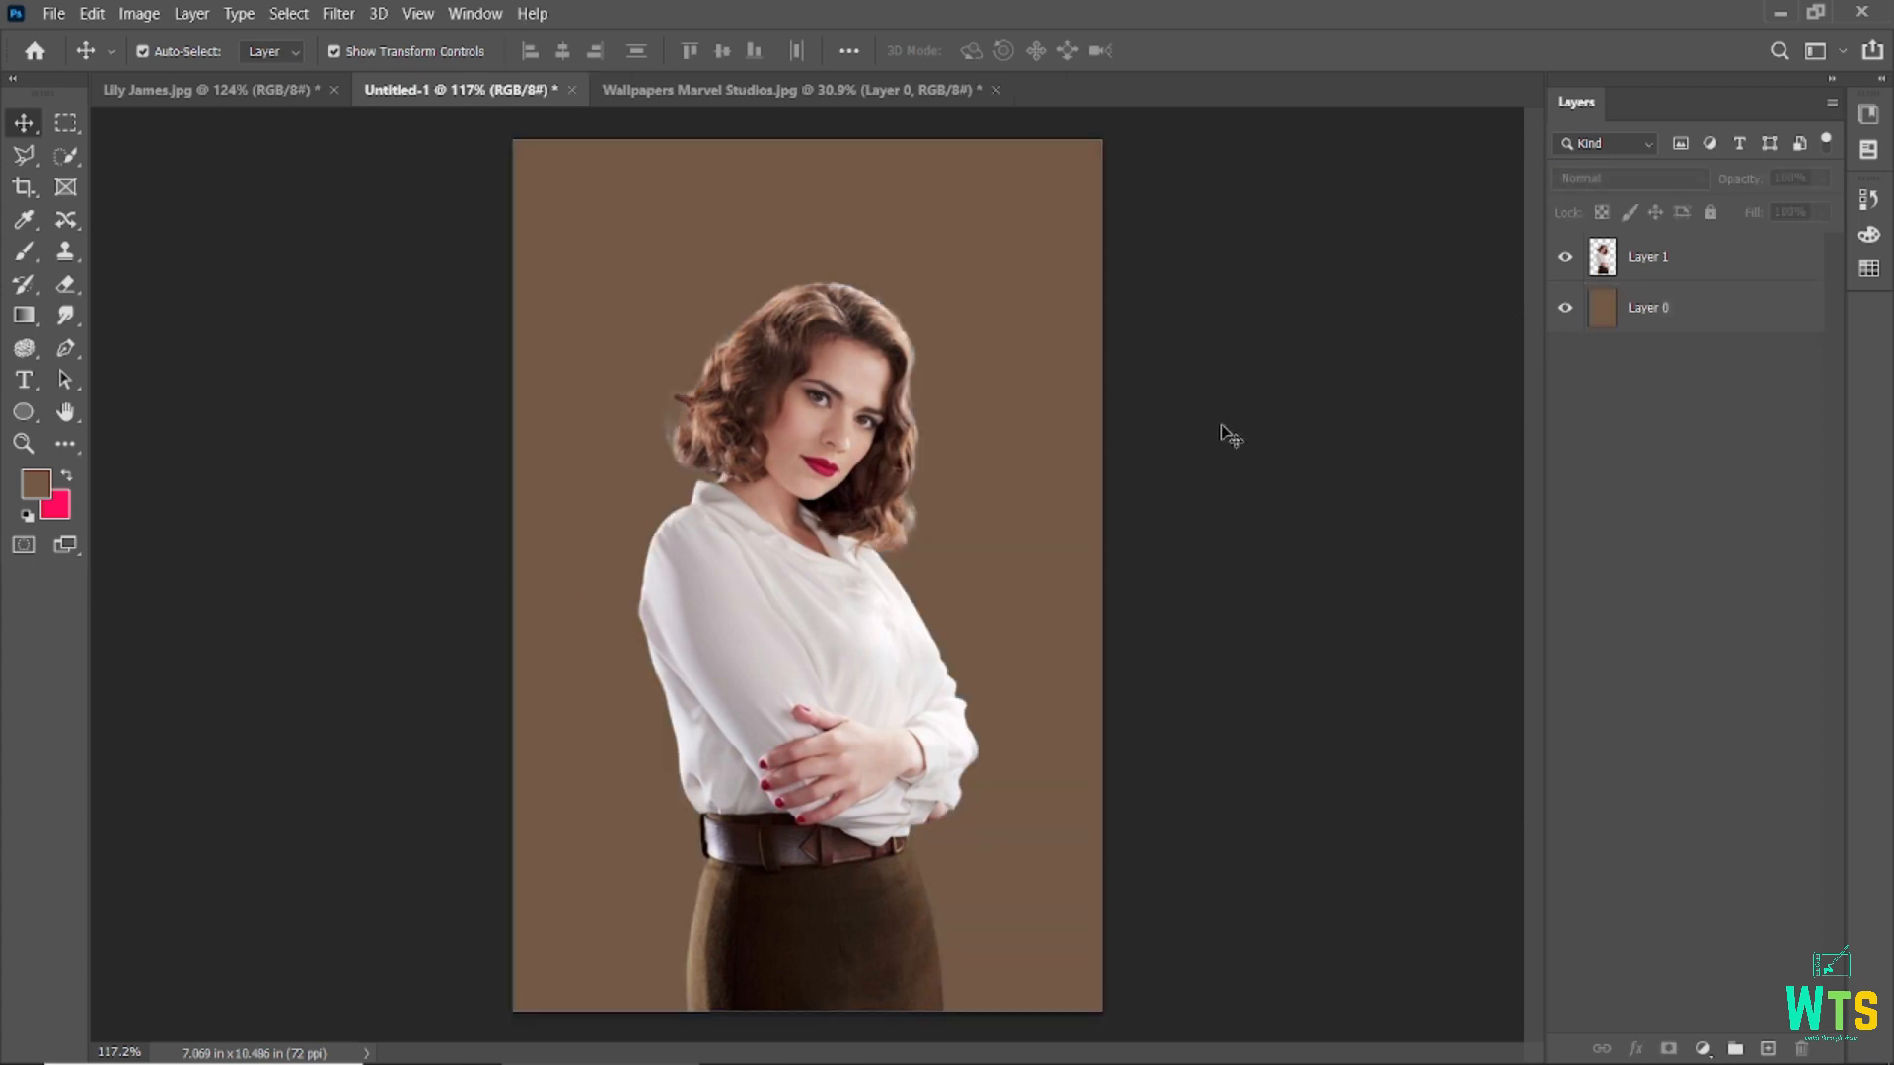
- Pick a darker brown as the foreground colour and fill Layer 0 with it
click(35, 482)
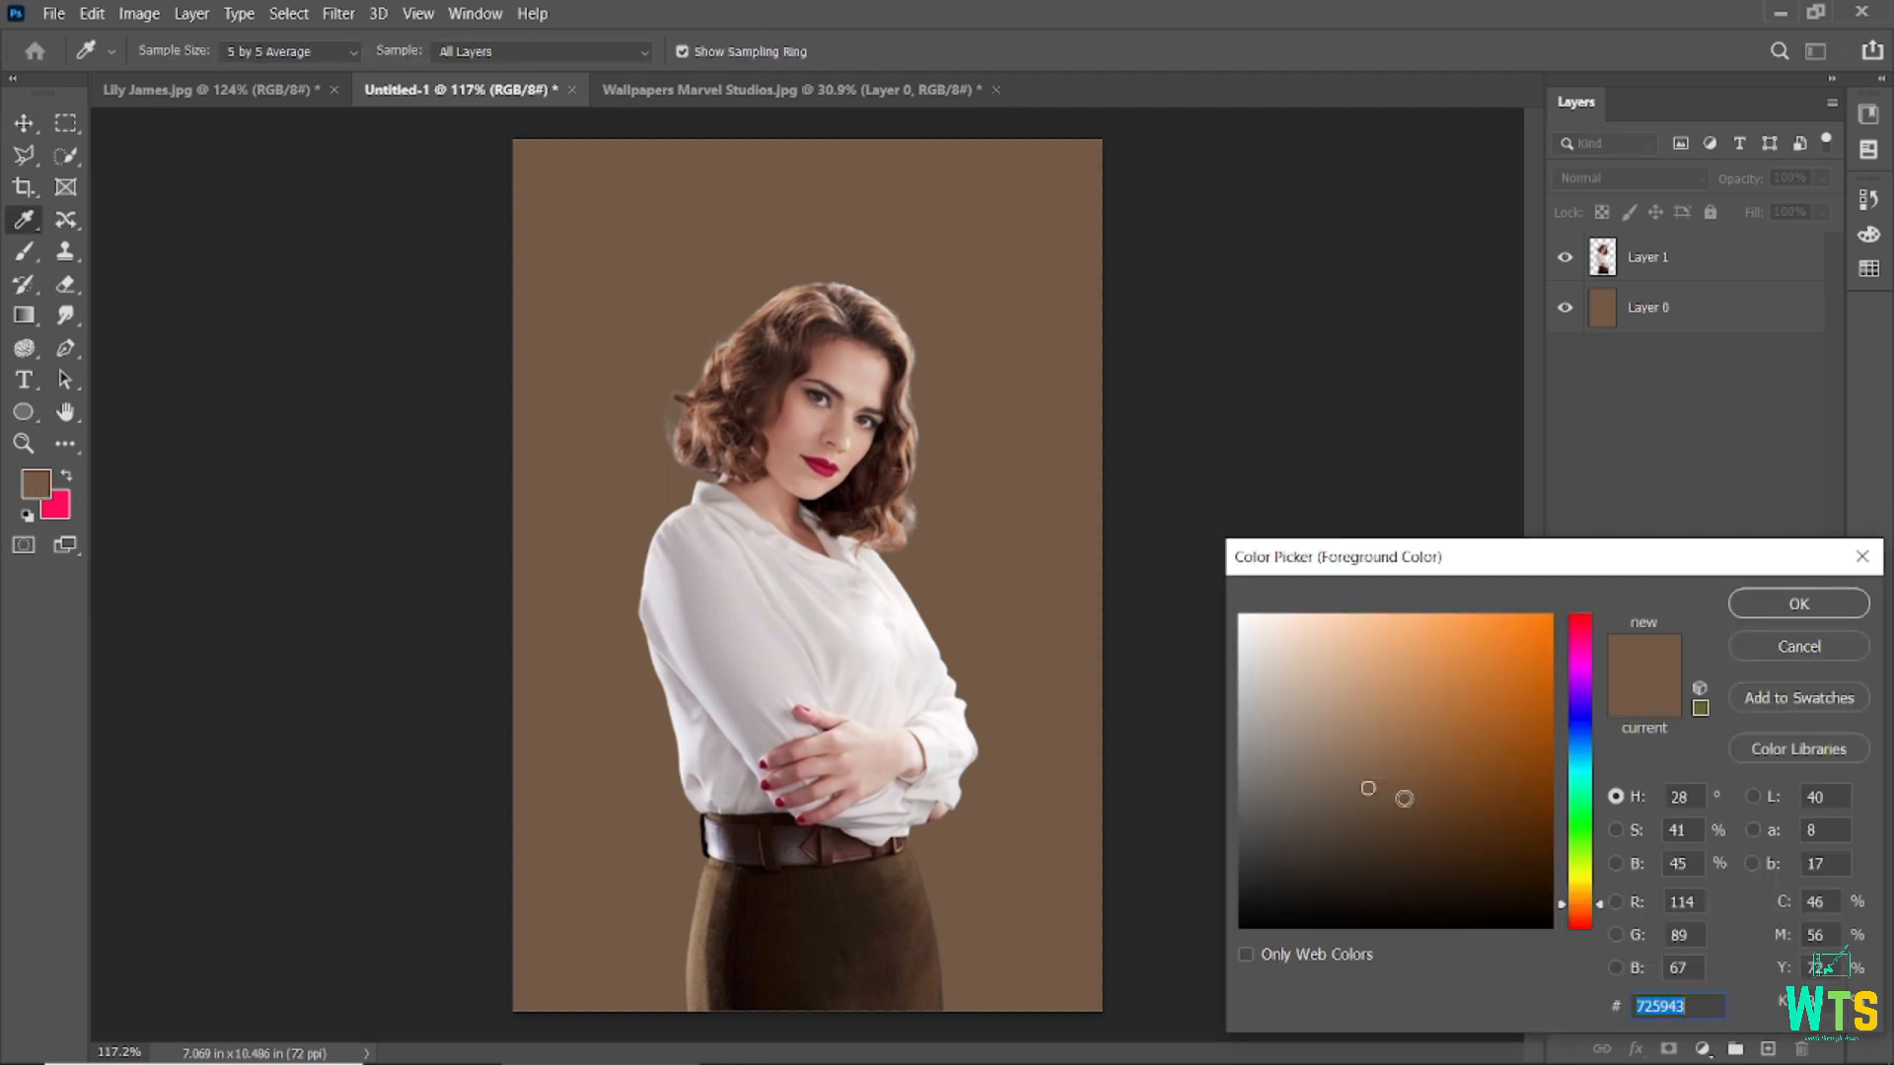
click(1759, 606)
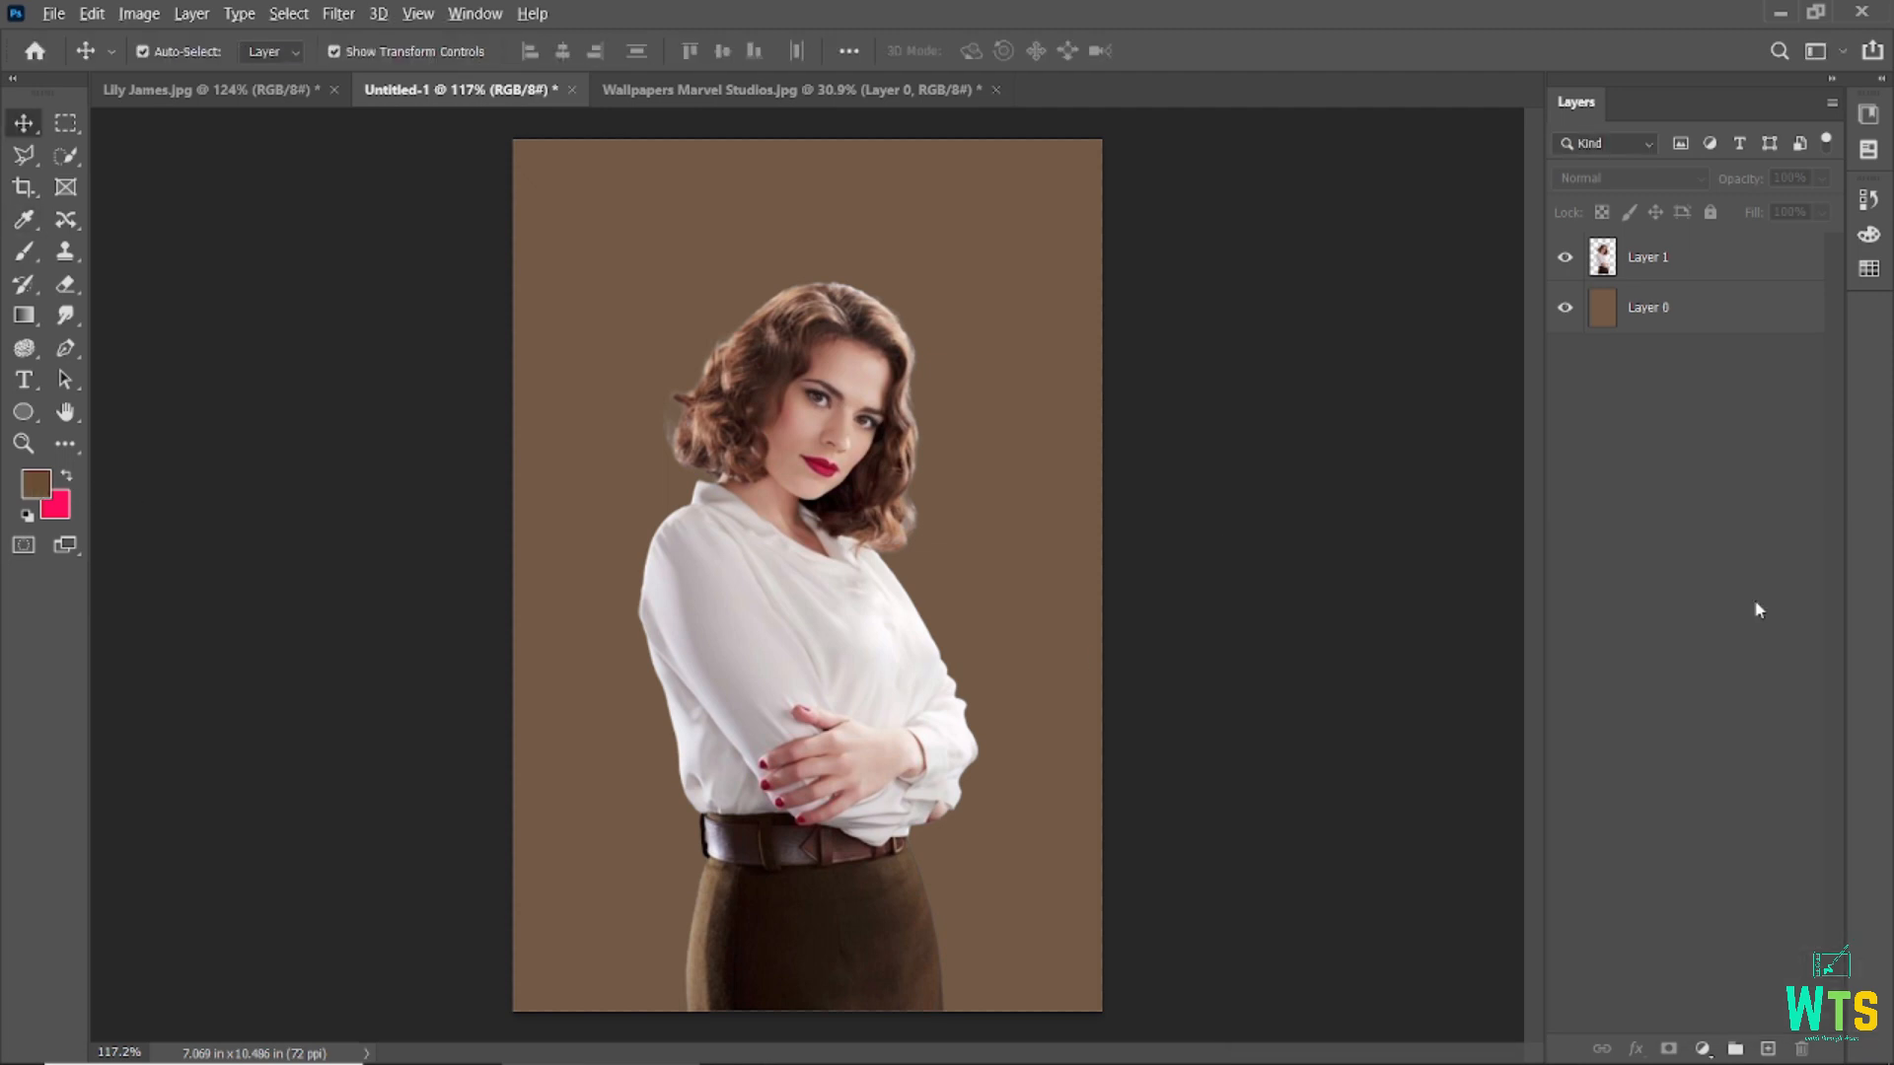
click(1719, 323)
key(alt+BackSpace)
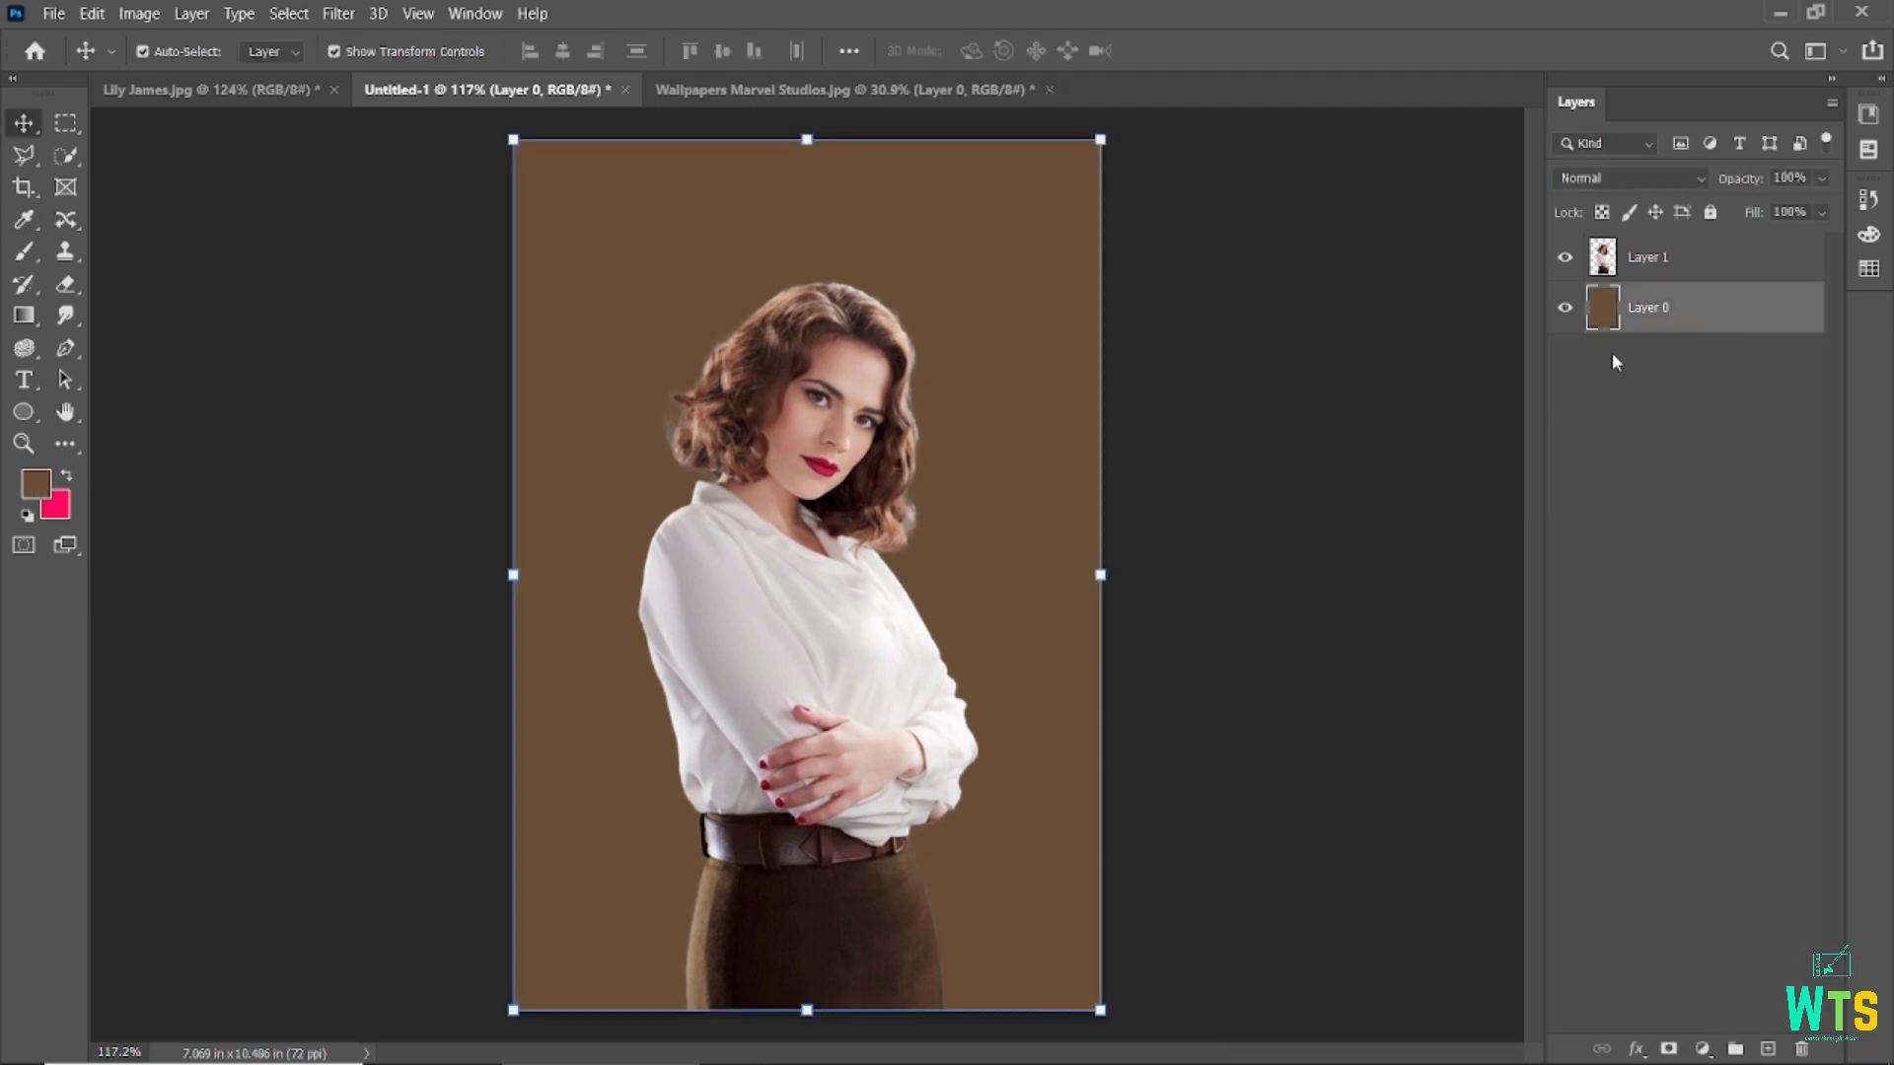
click(1327, 566)
- Sample a dark brown from the woman's skirt and fill Layer 0 with it
click(24, 219)
click(913, 914)
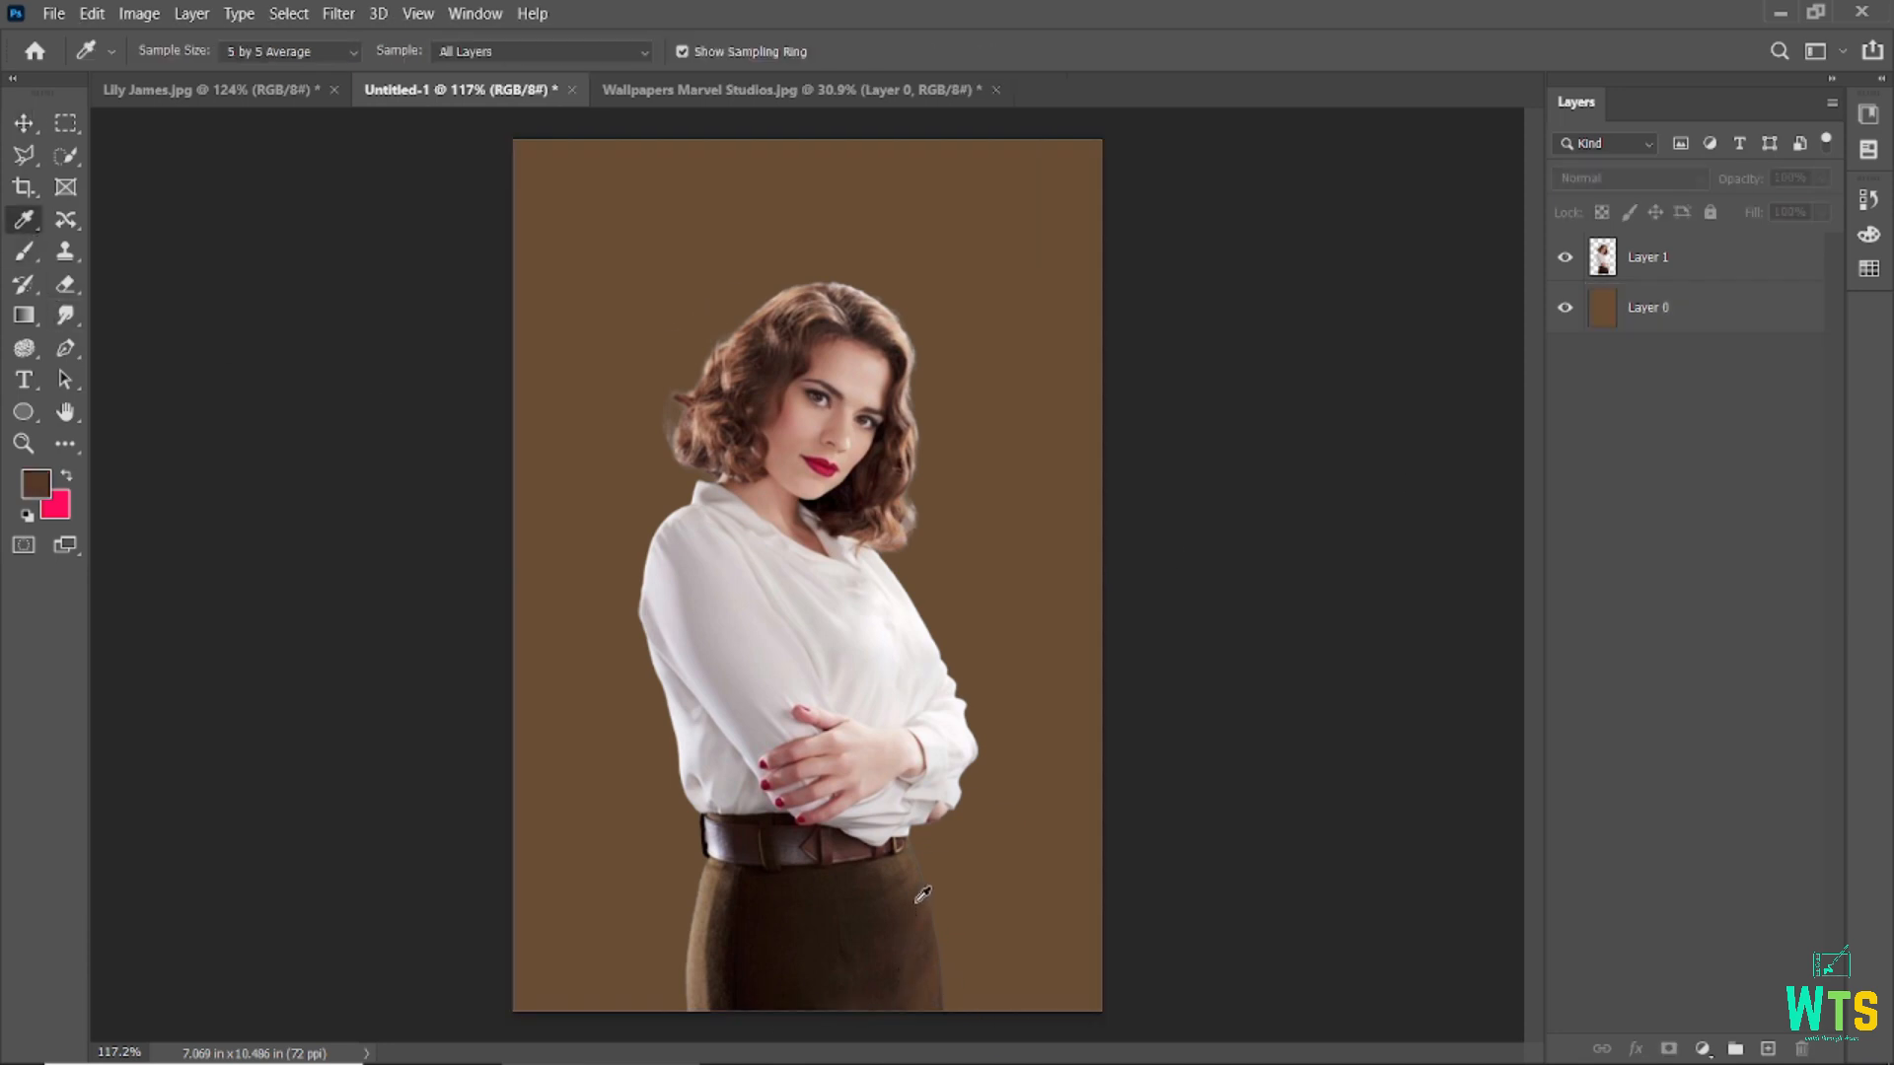
click(1675, 323)
key(alt+BackSpace)
key(v)
click(197, 305)
click(1666, 320)
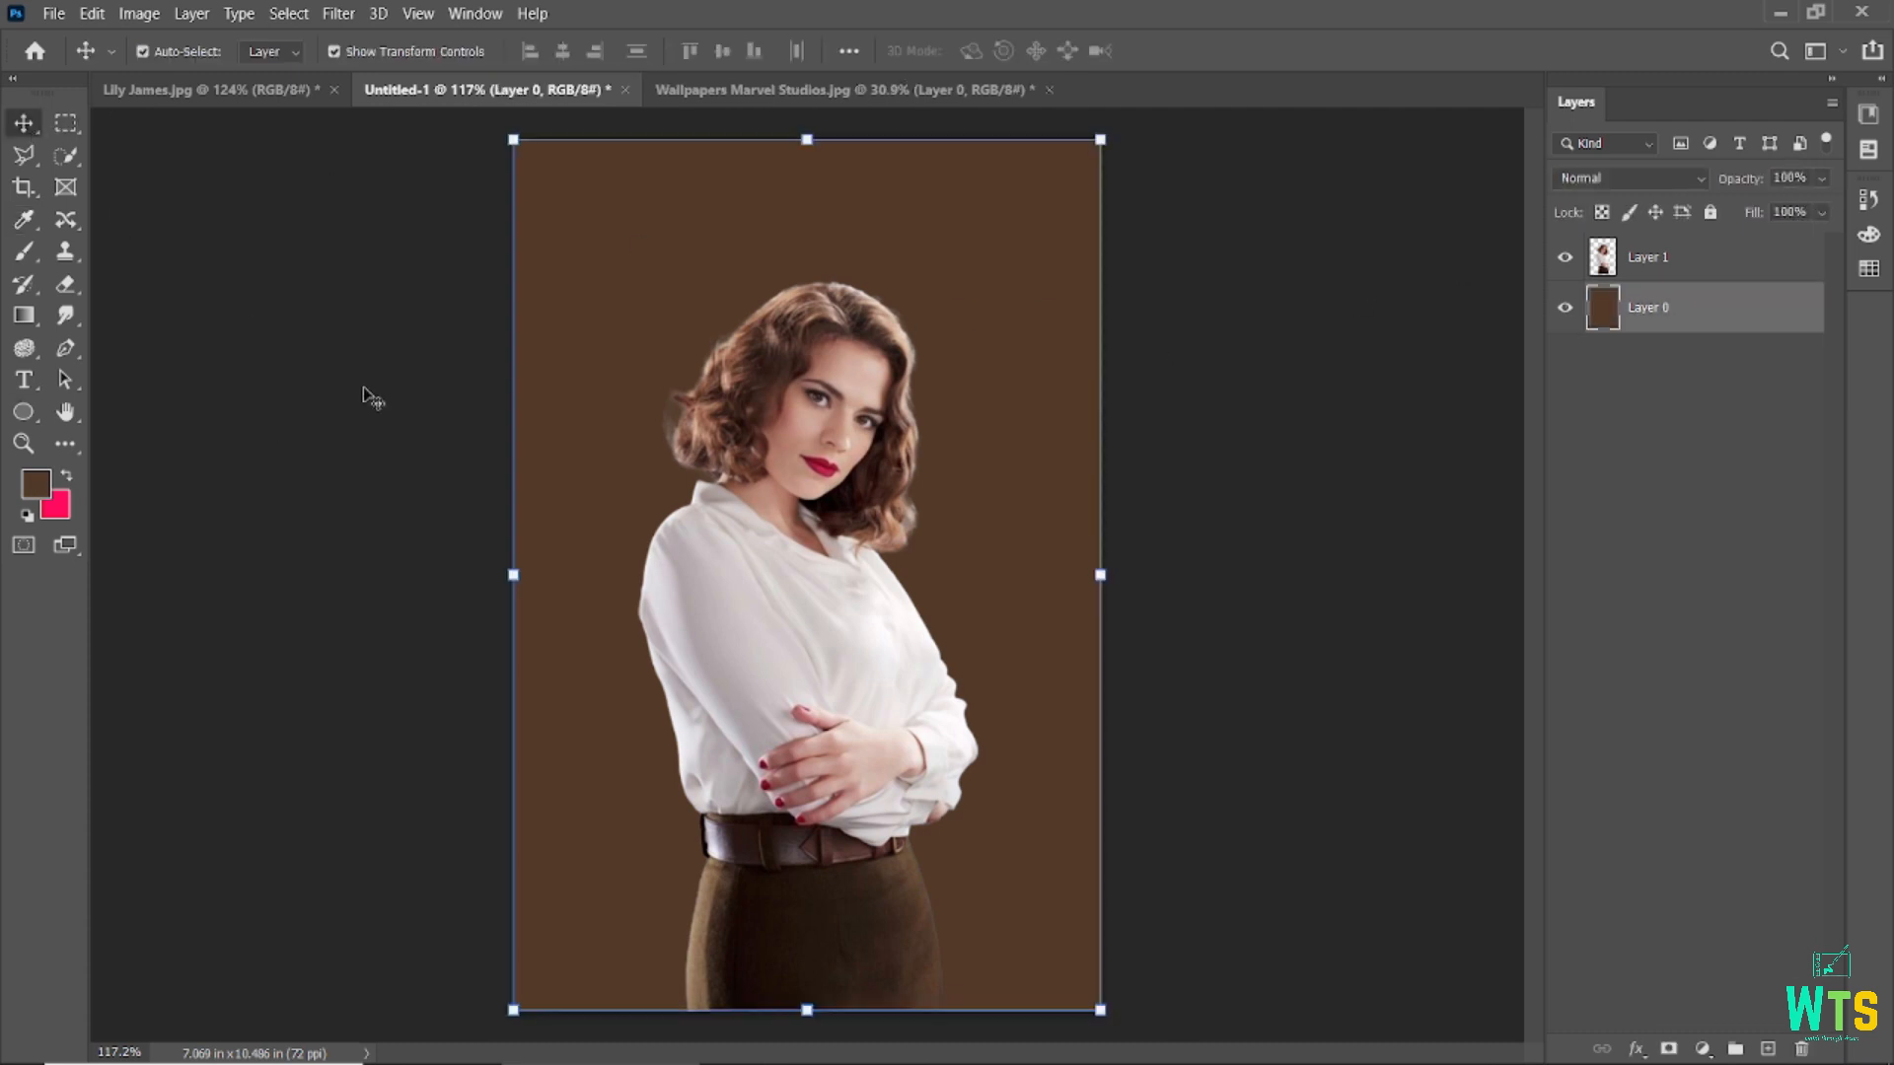
- Set the foreground colour to brown #593e2c and fill Layer 0 with it
click(39, 496)
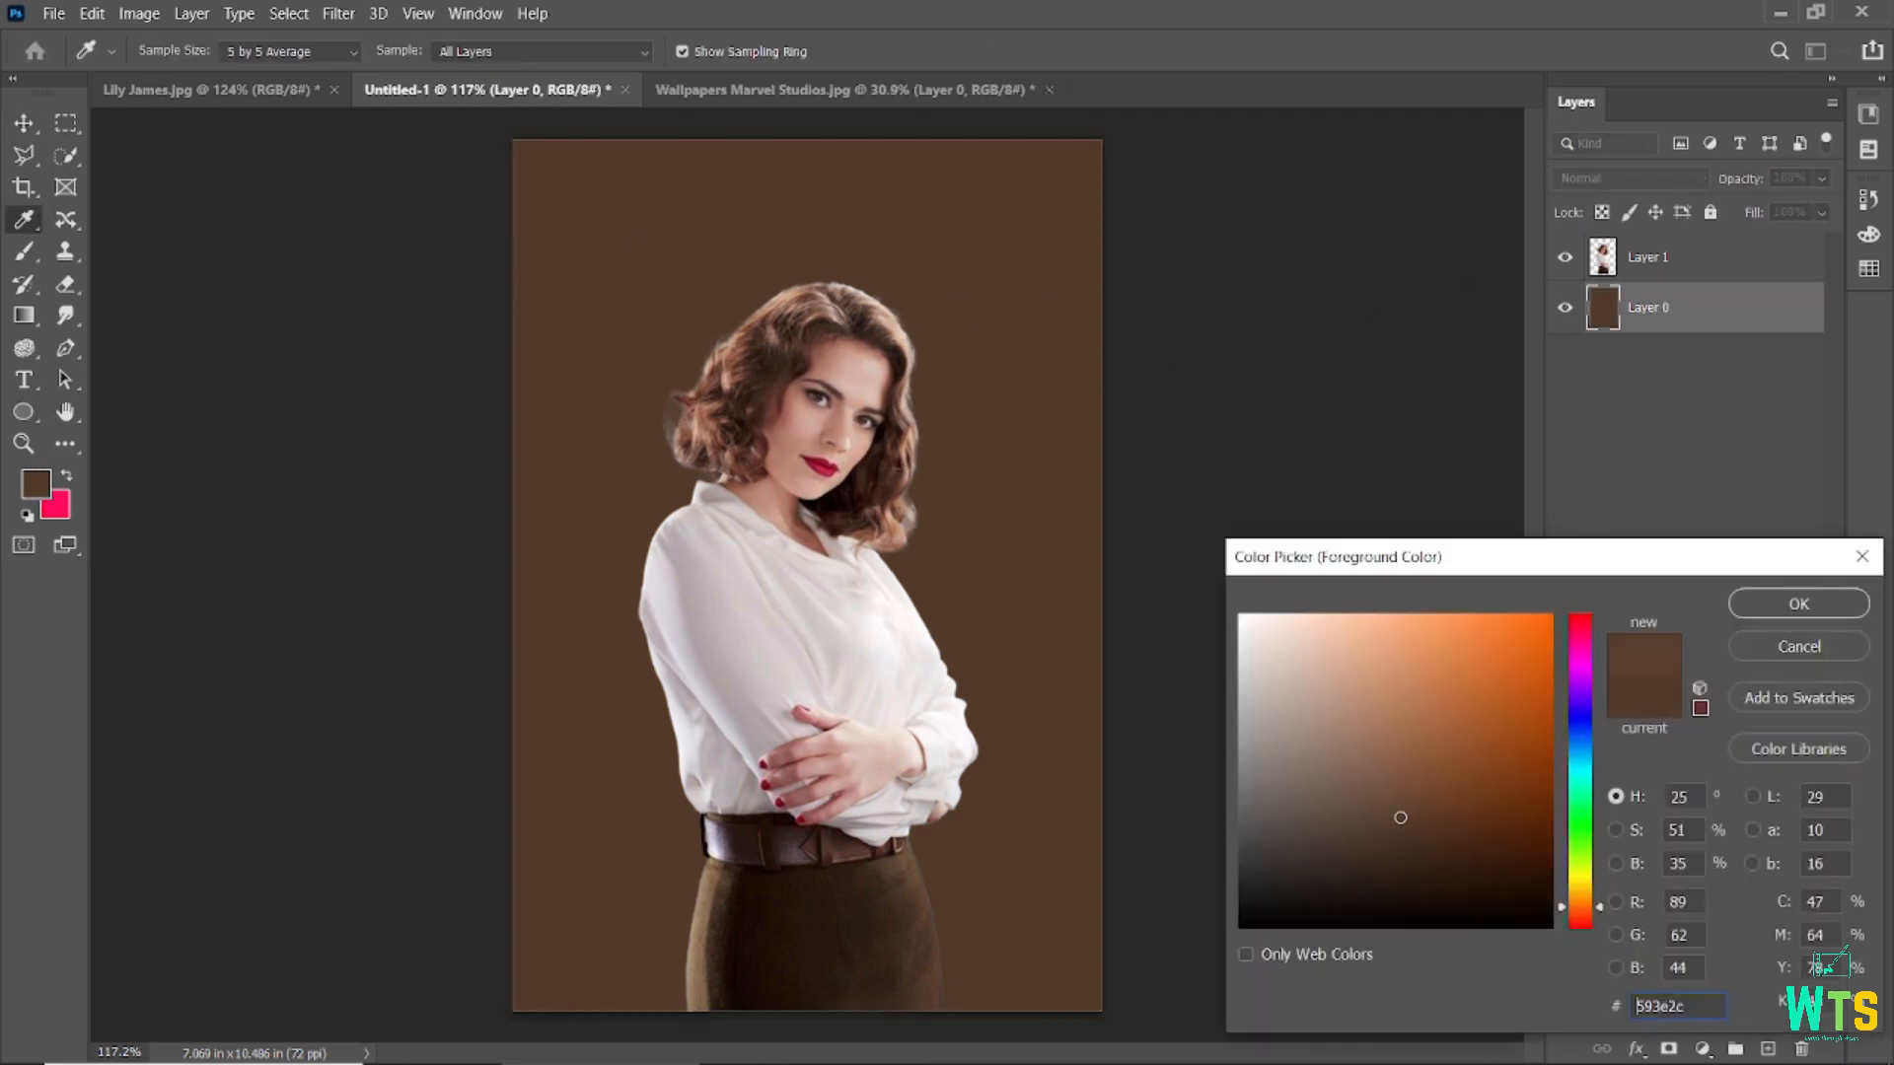
click(1760, 604)
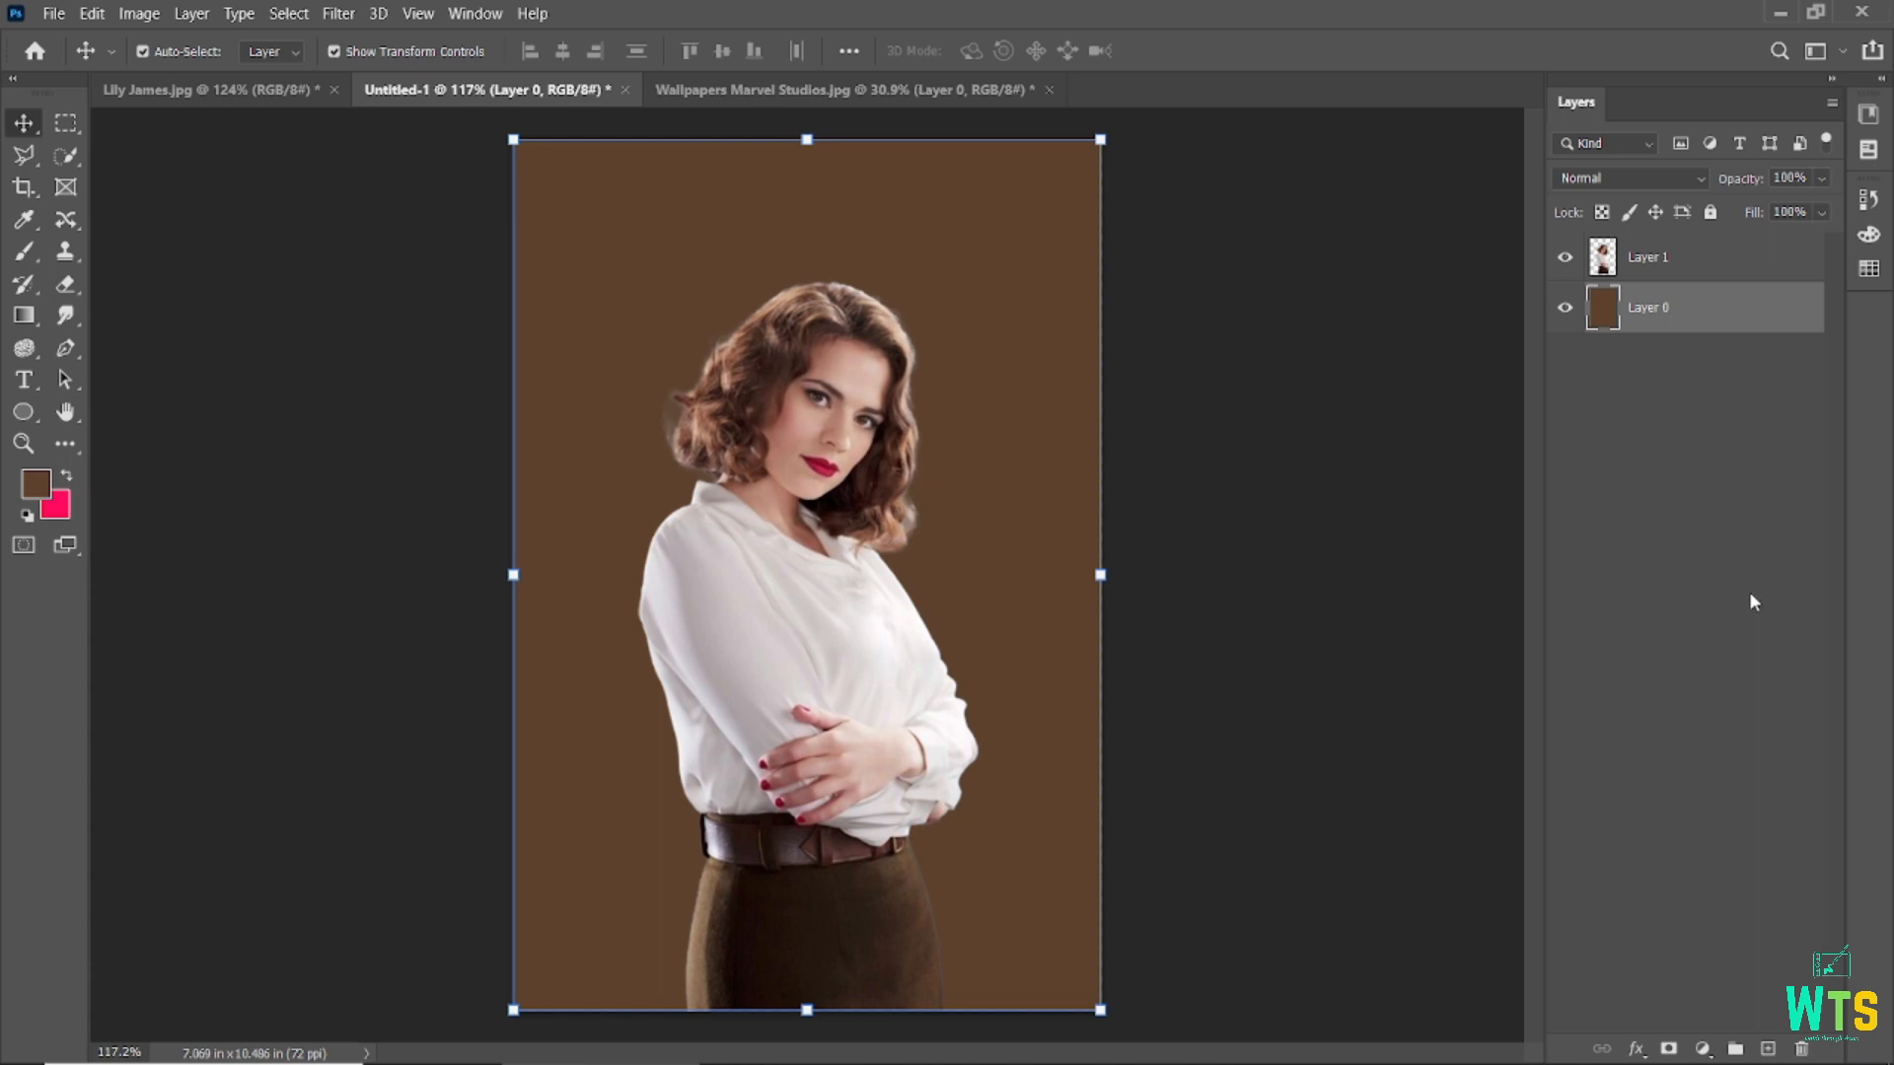
click(1109, 575)
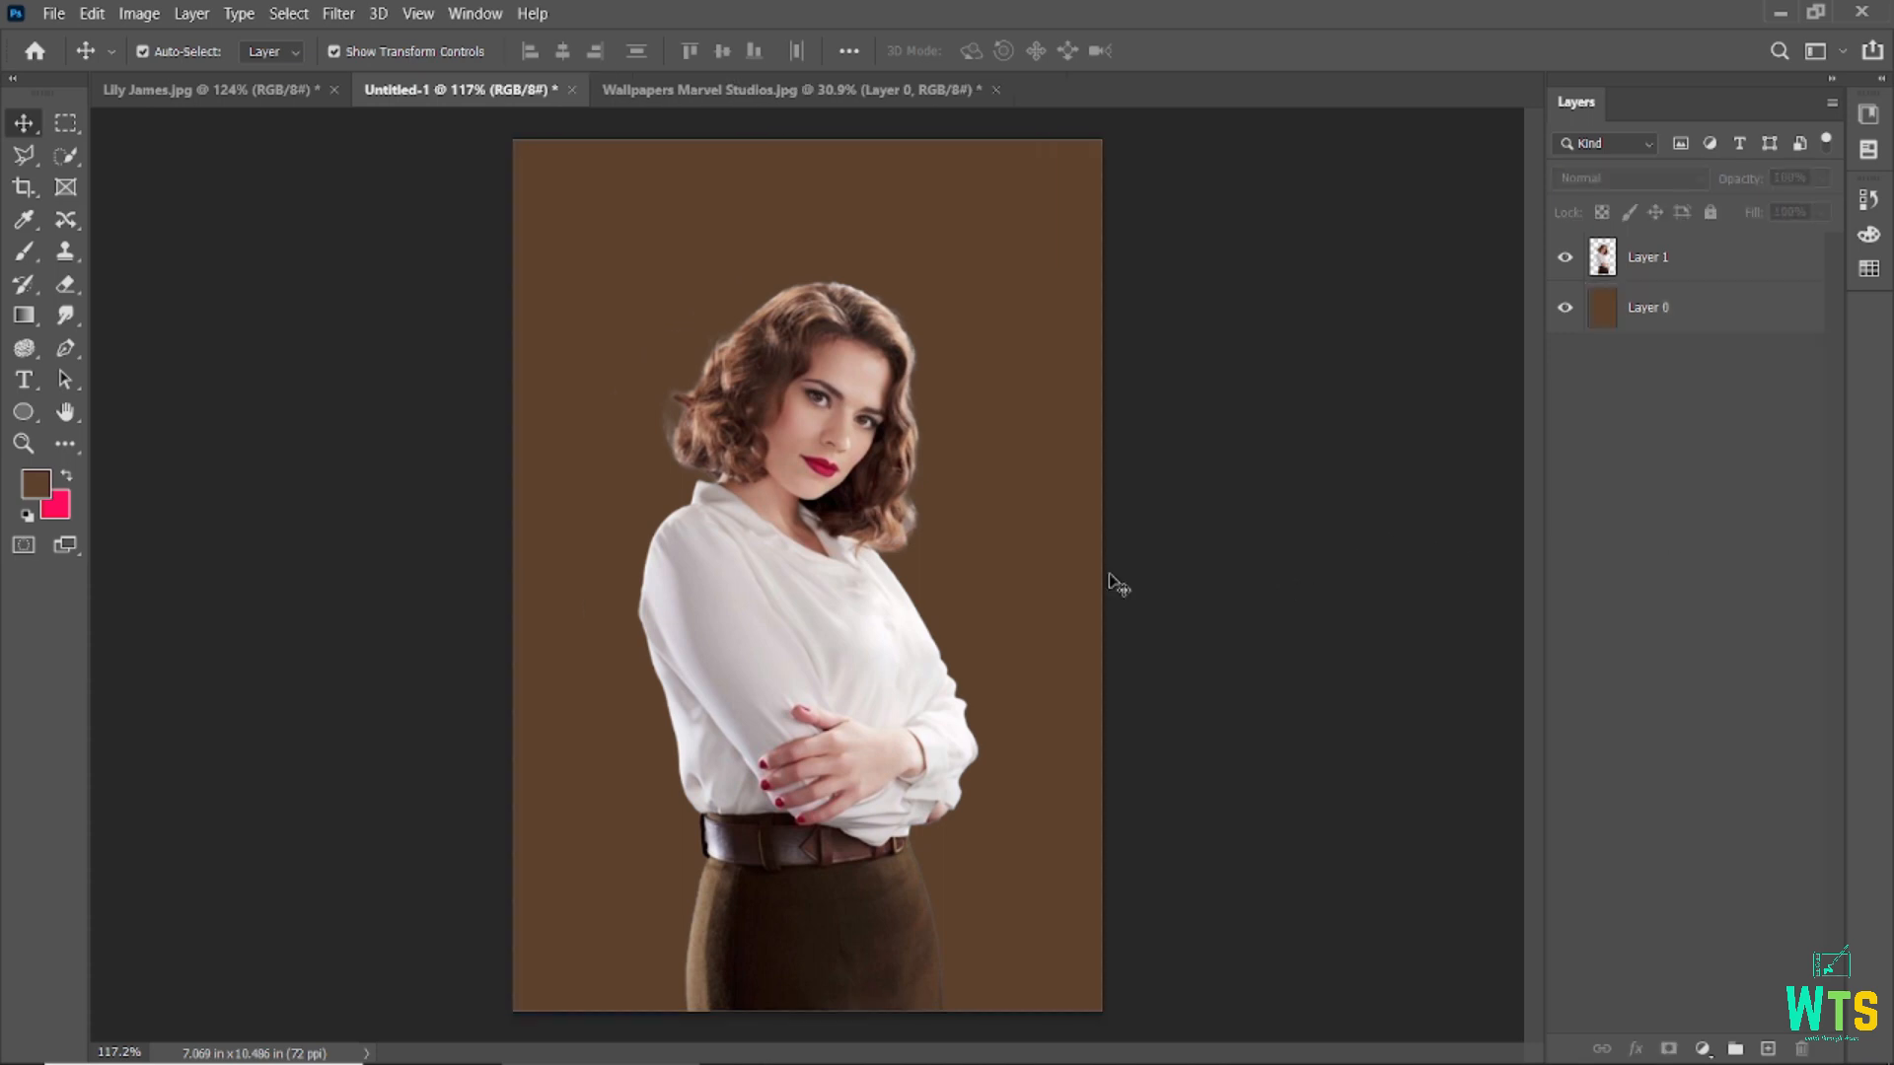
- Open the woman's layer in the Camera Raw Filter and set Exposure to -0.50 and Contrast to +33
scroll(758, 459, down, 1)
click(748, 637)
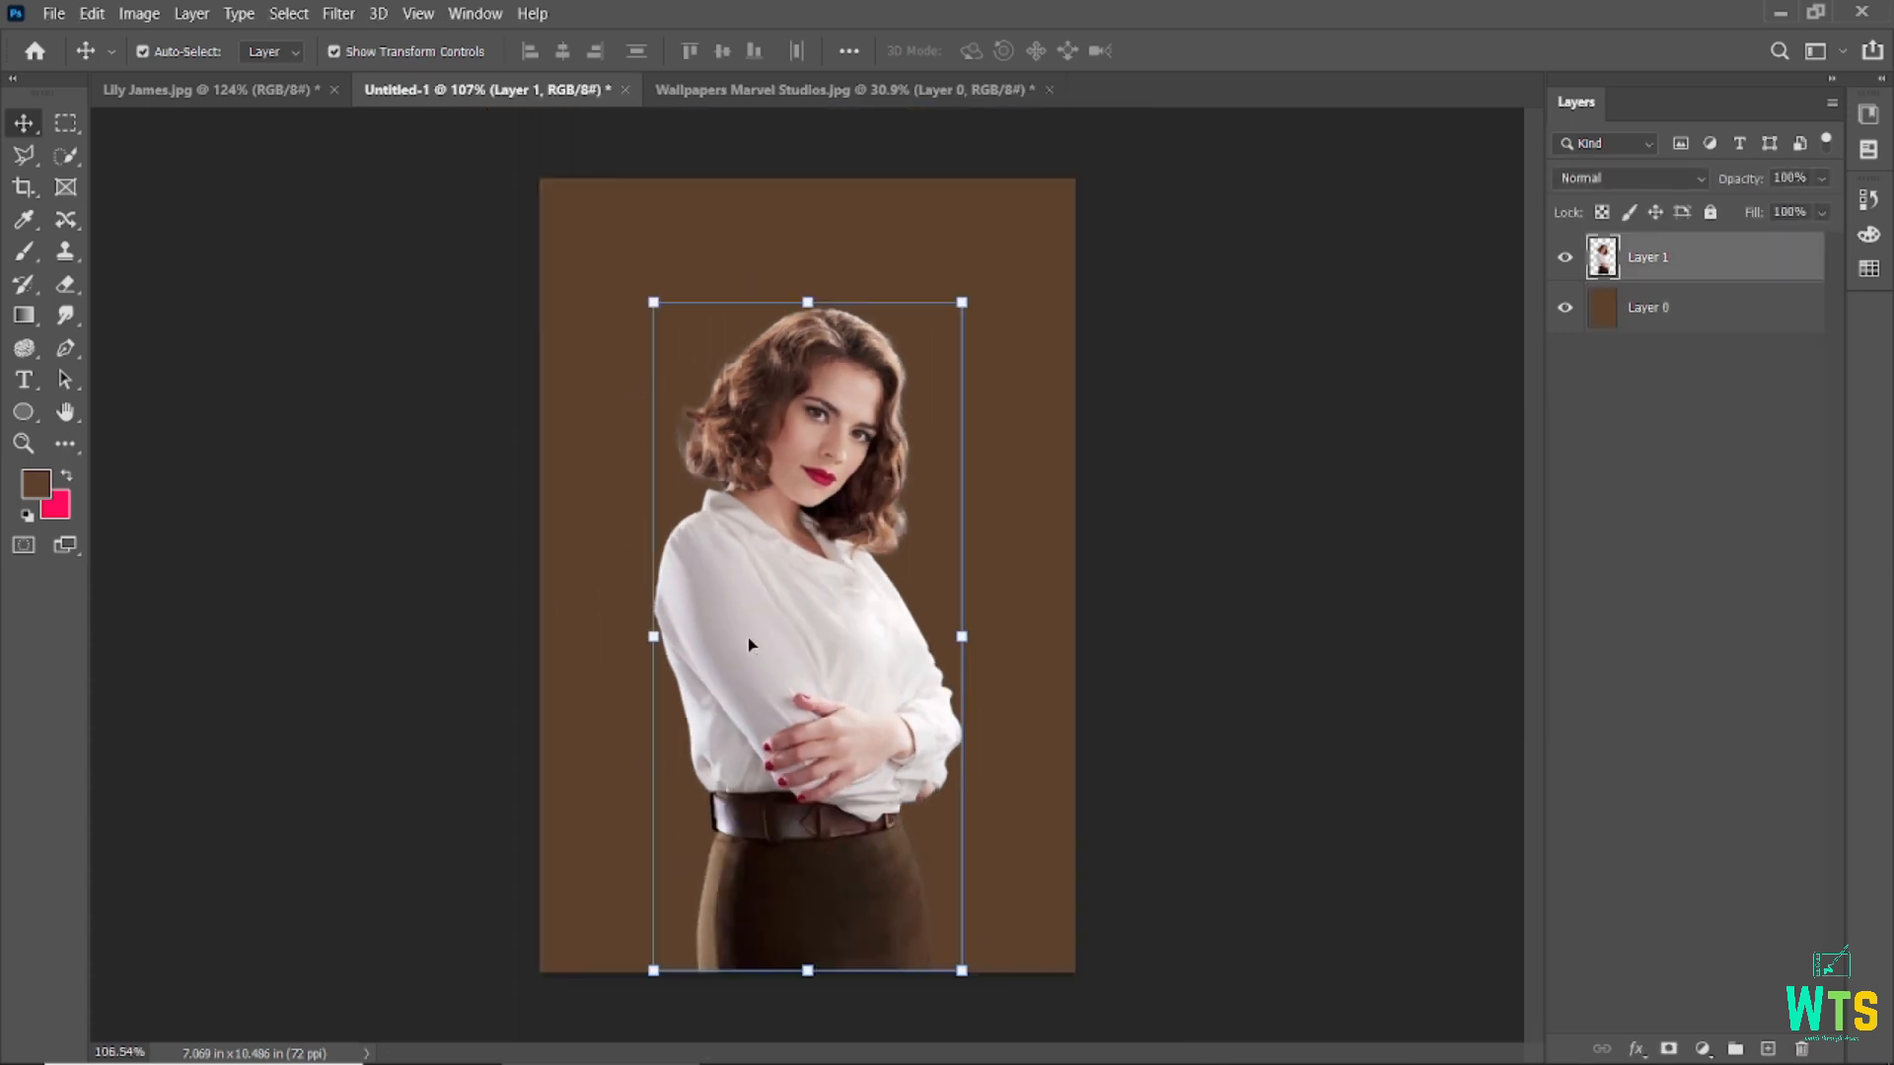
click(1703, 1050)
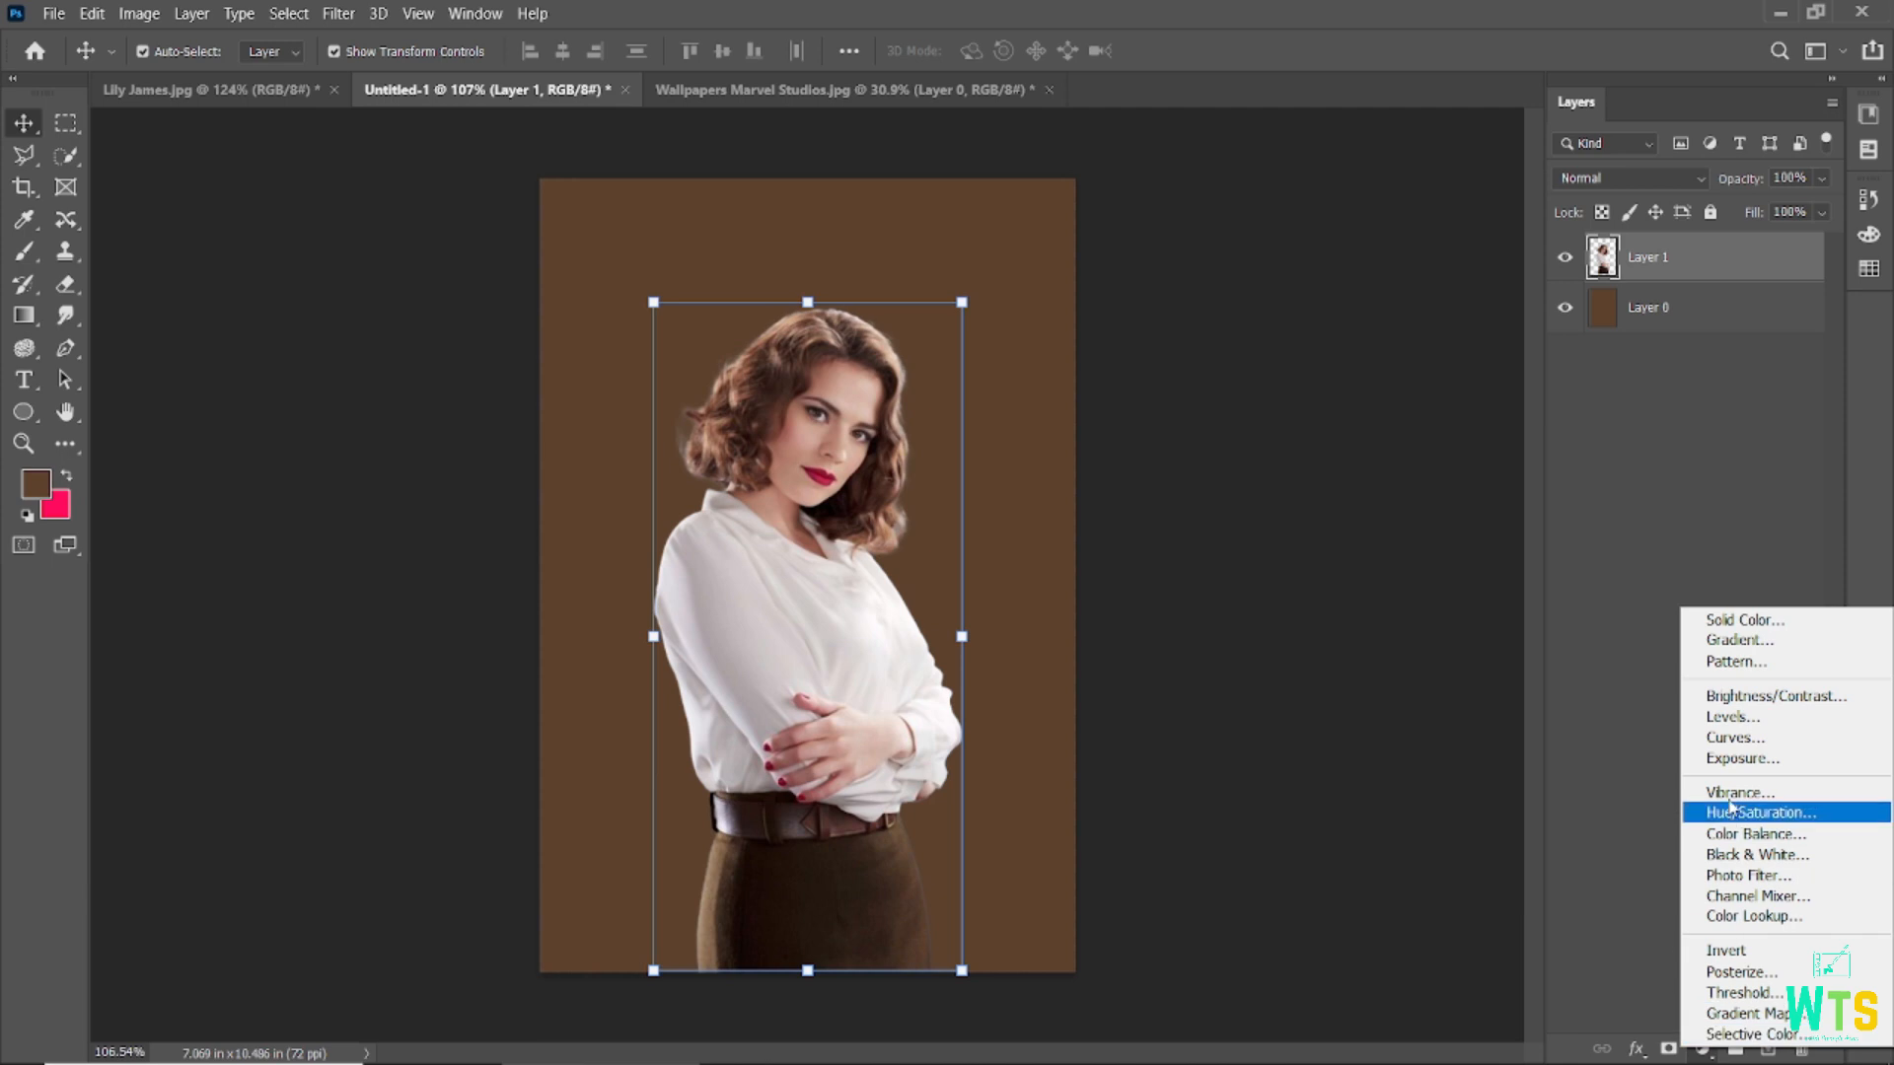
click(1420, 659)
click(338, 14)
click(366, 188)
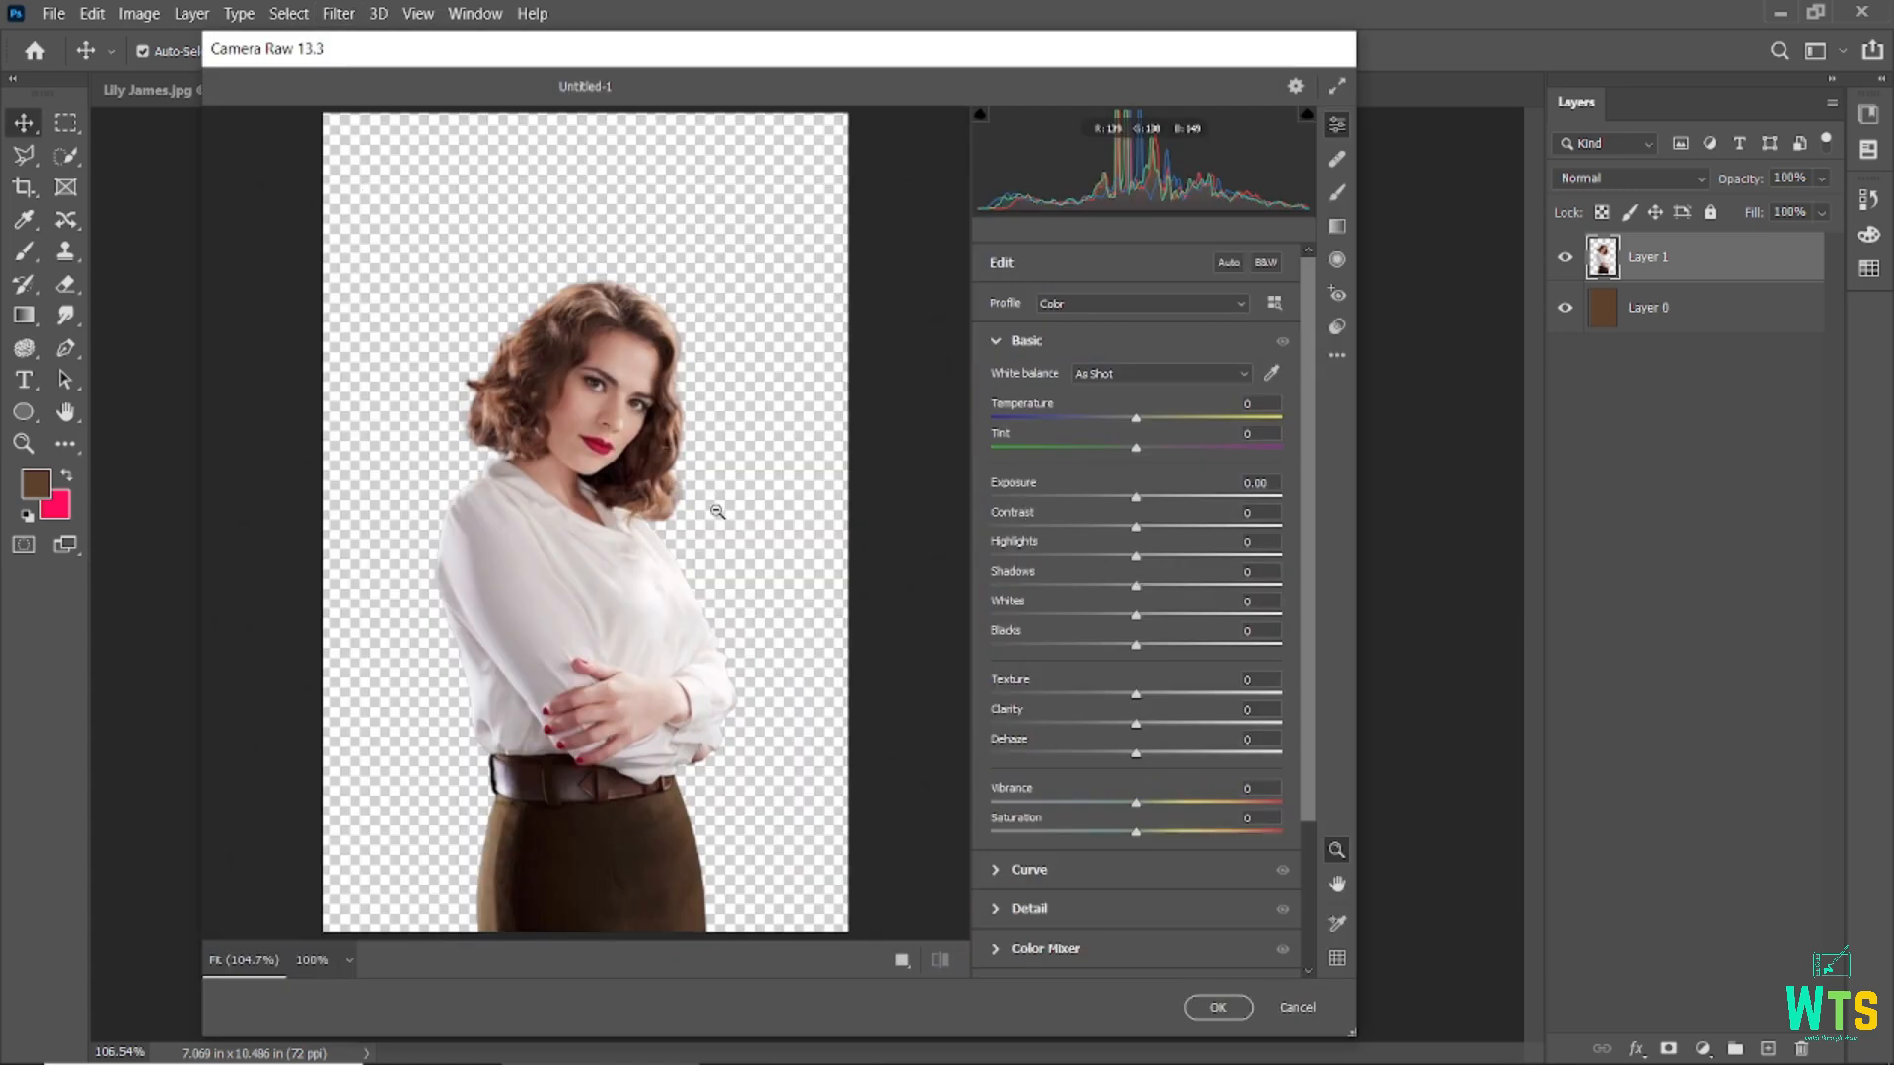
scroll(717, 511, up, 2)
drag(1145, 510, 1189, 547)
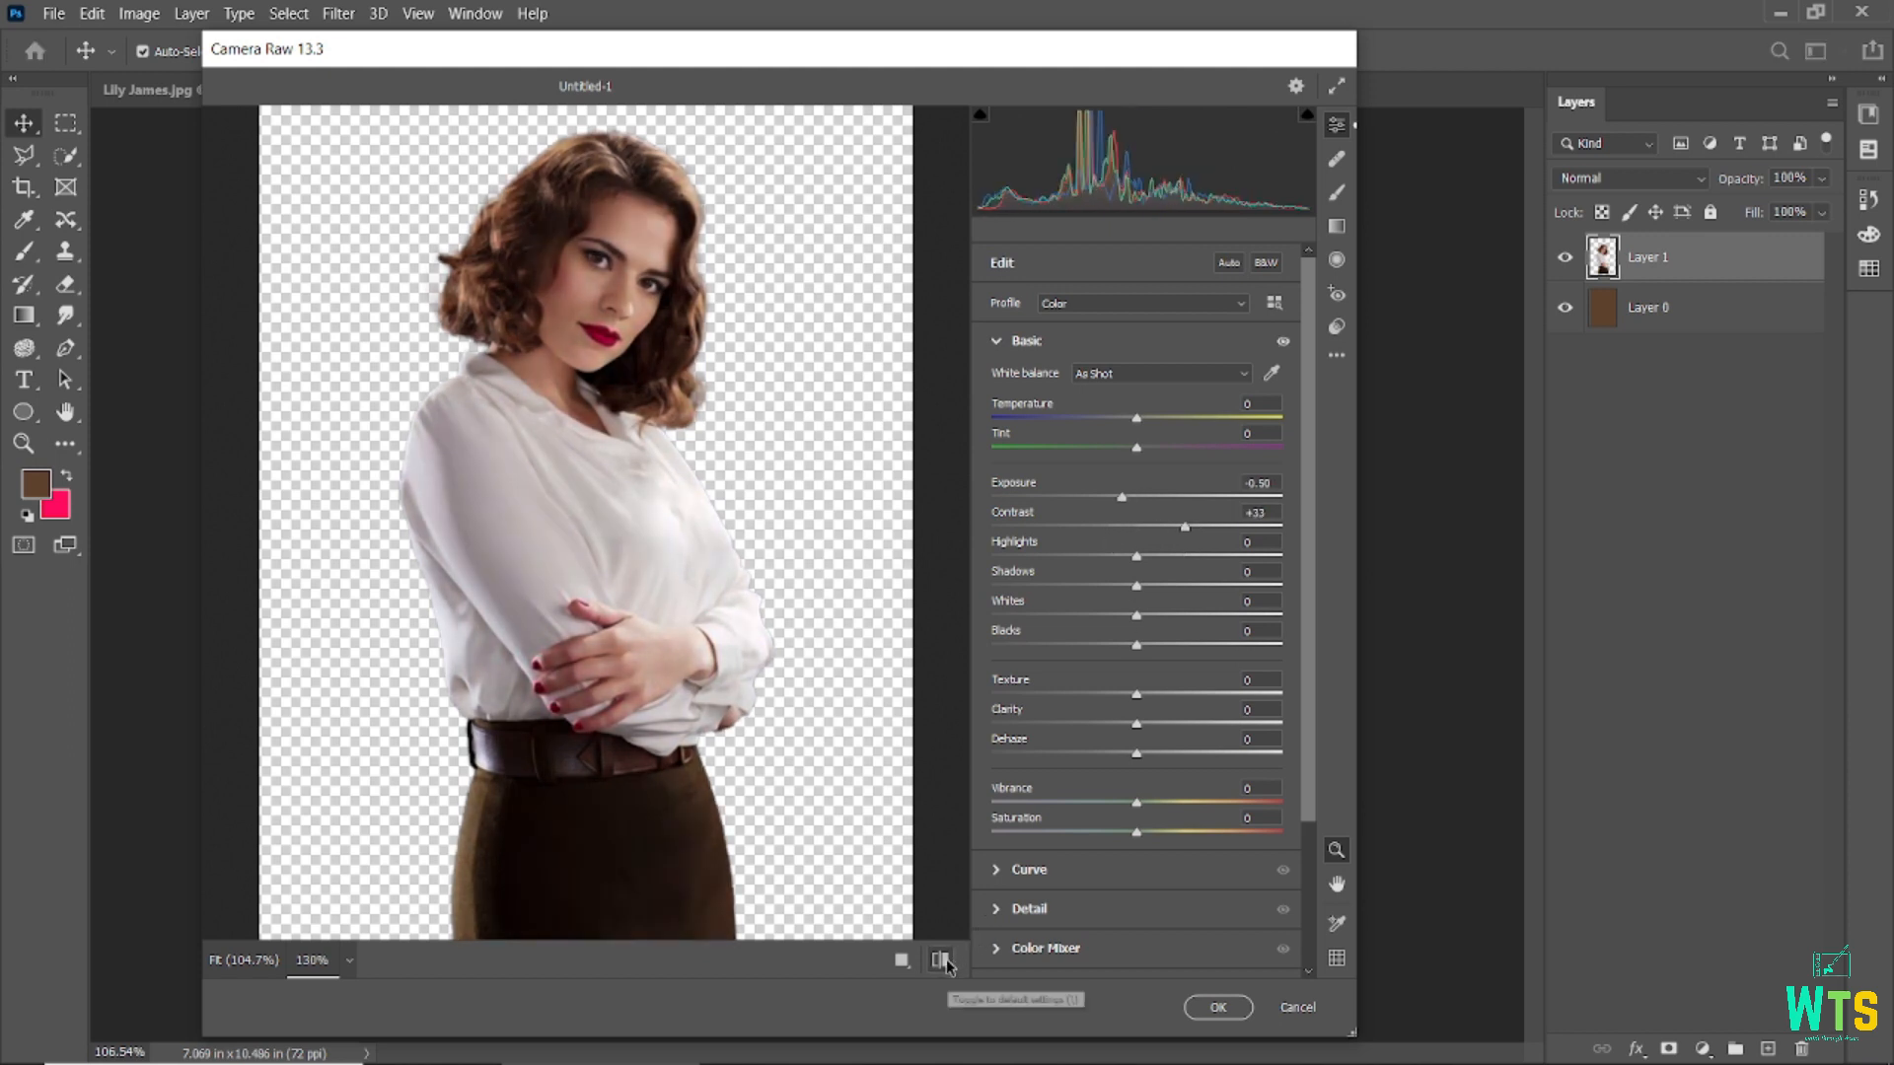
- Set Highlights to +16 and Shadows to -9, compare with the default settings and apply the Camera Raw adjustments
drag(1135, 558, 1128, 628)
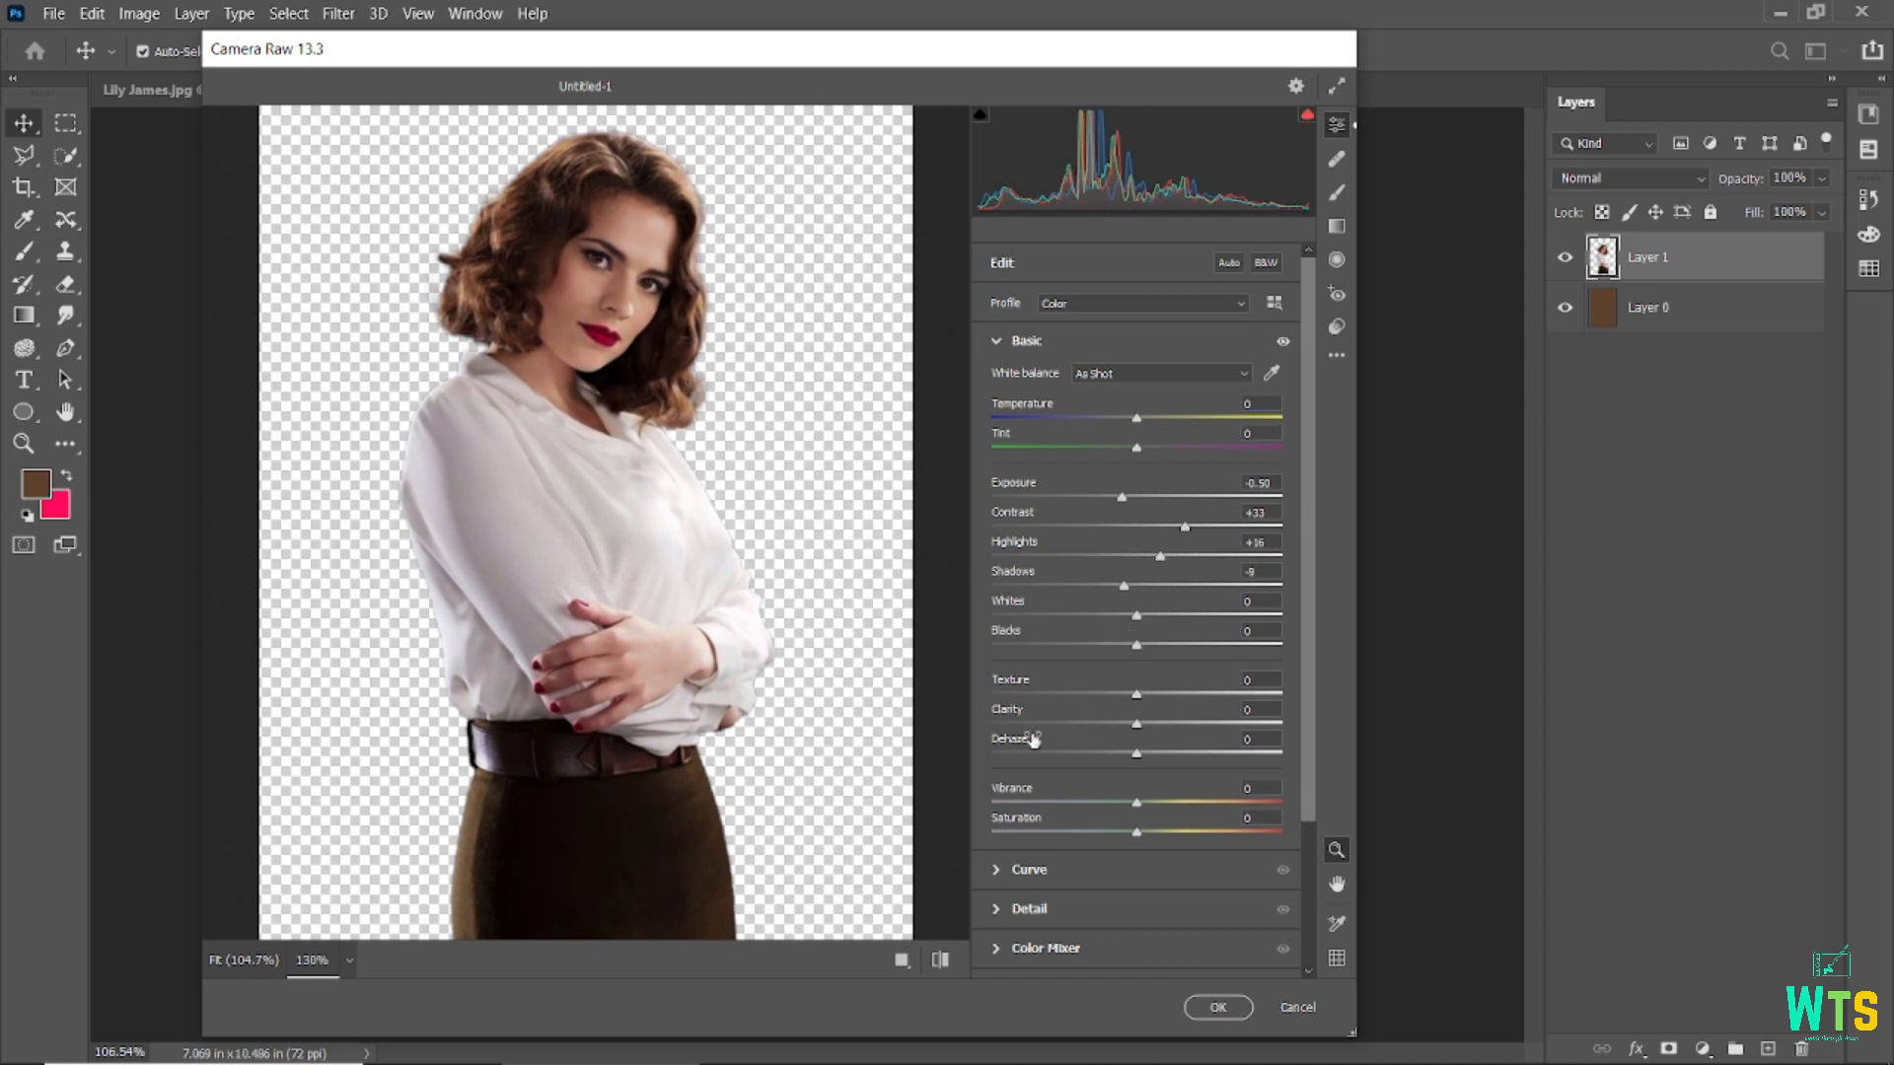
click(668, 580)
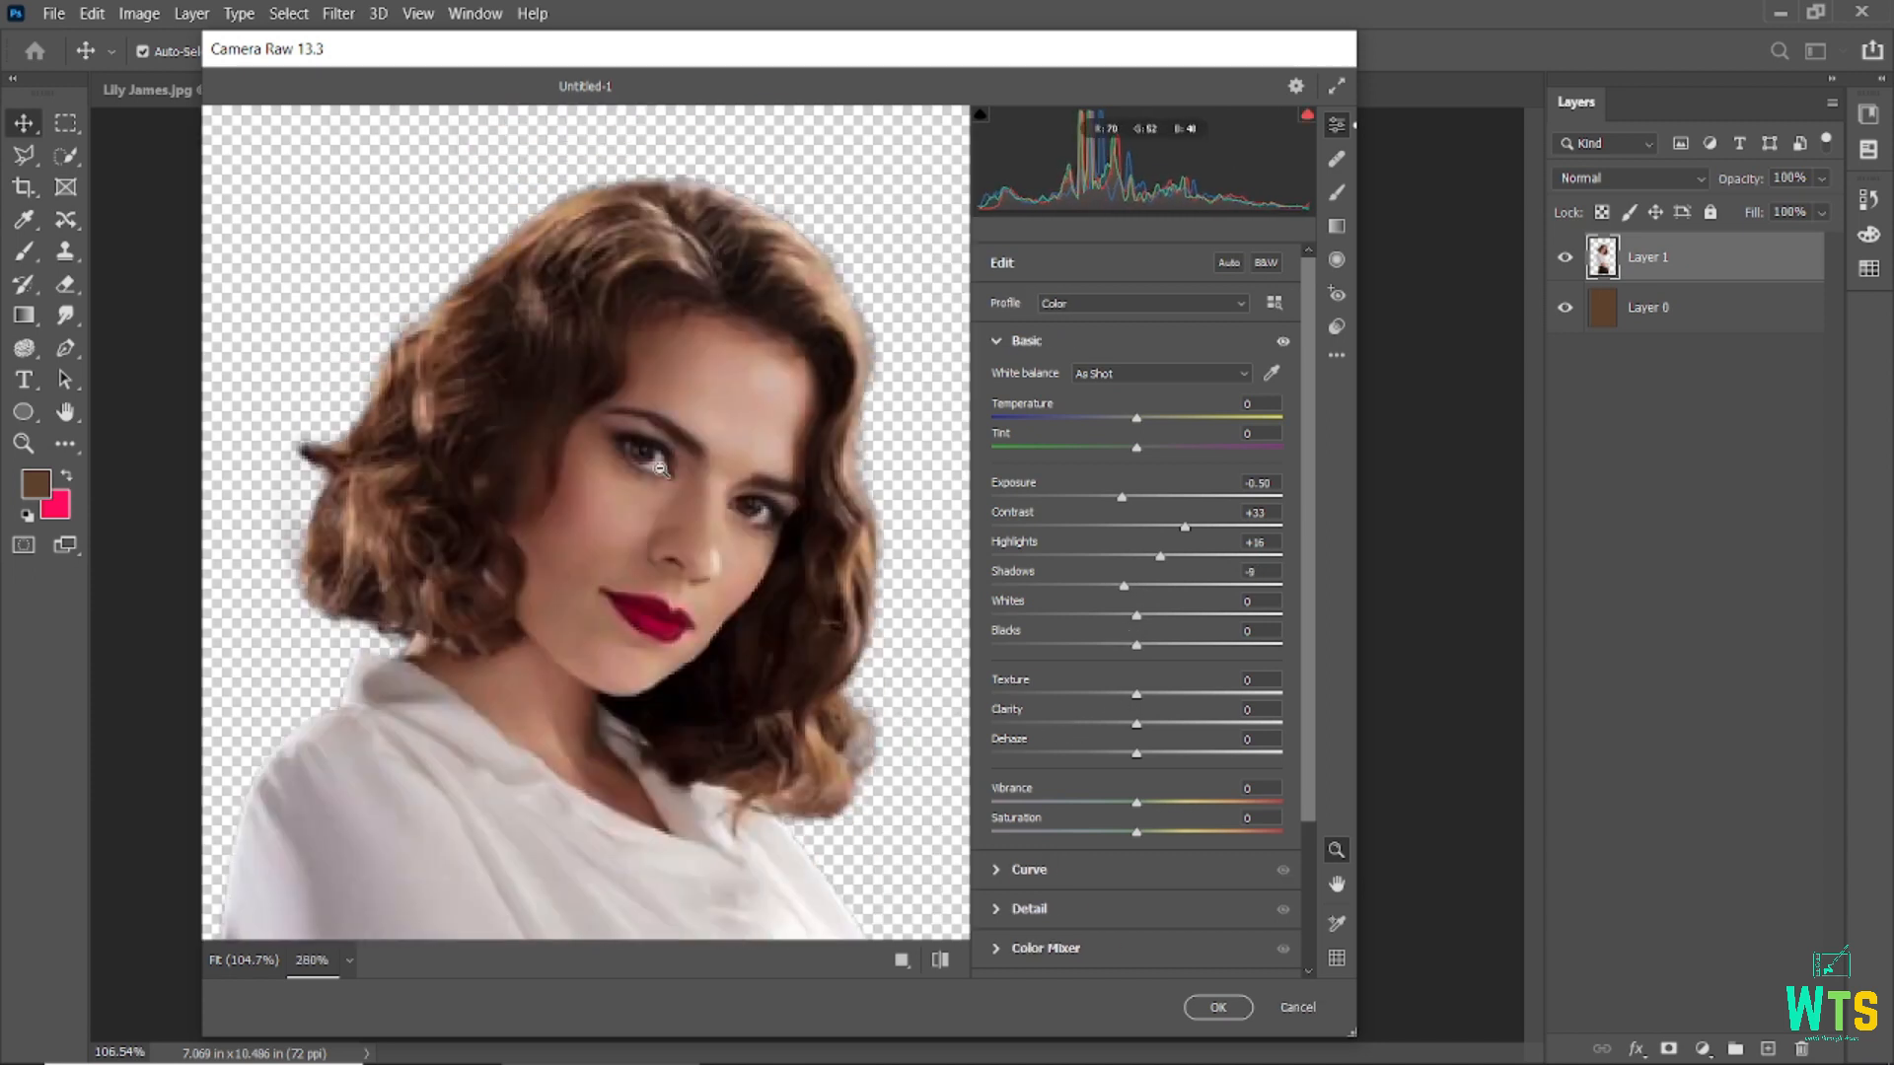
key(ctrl+alt+0)
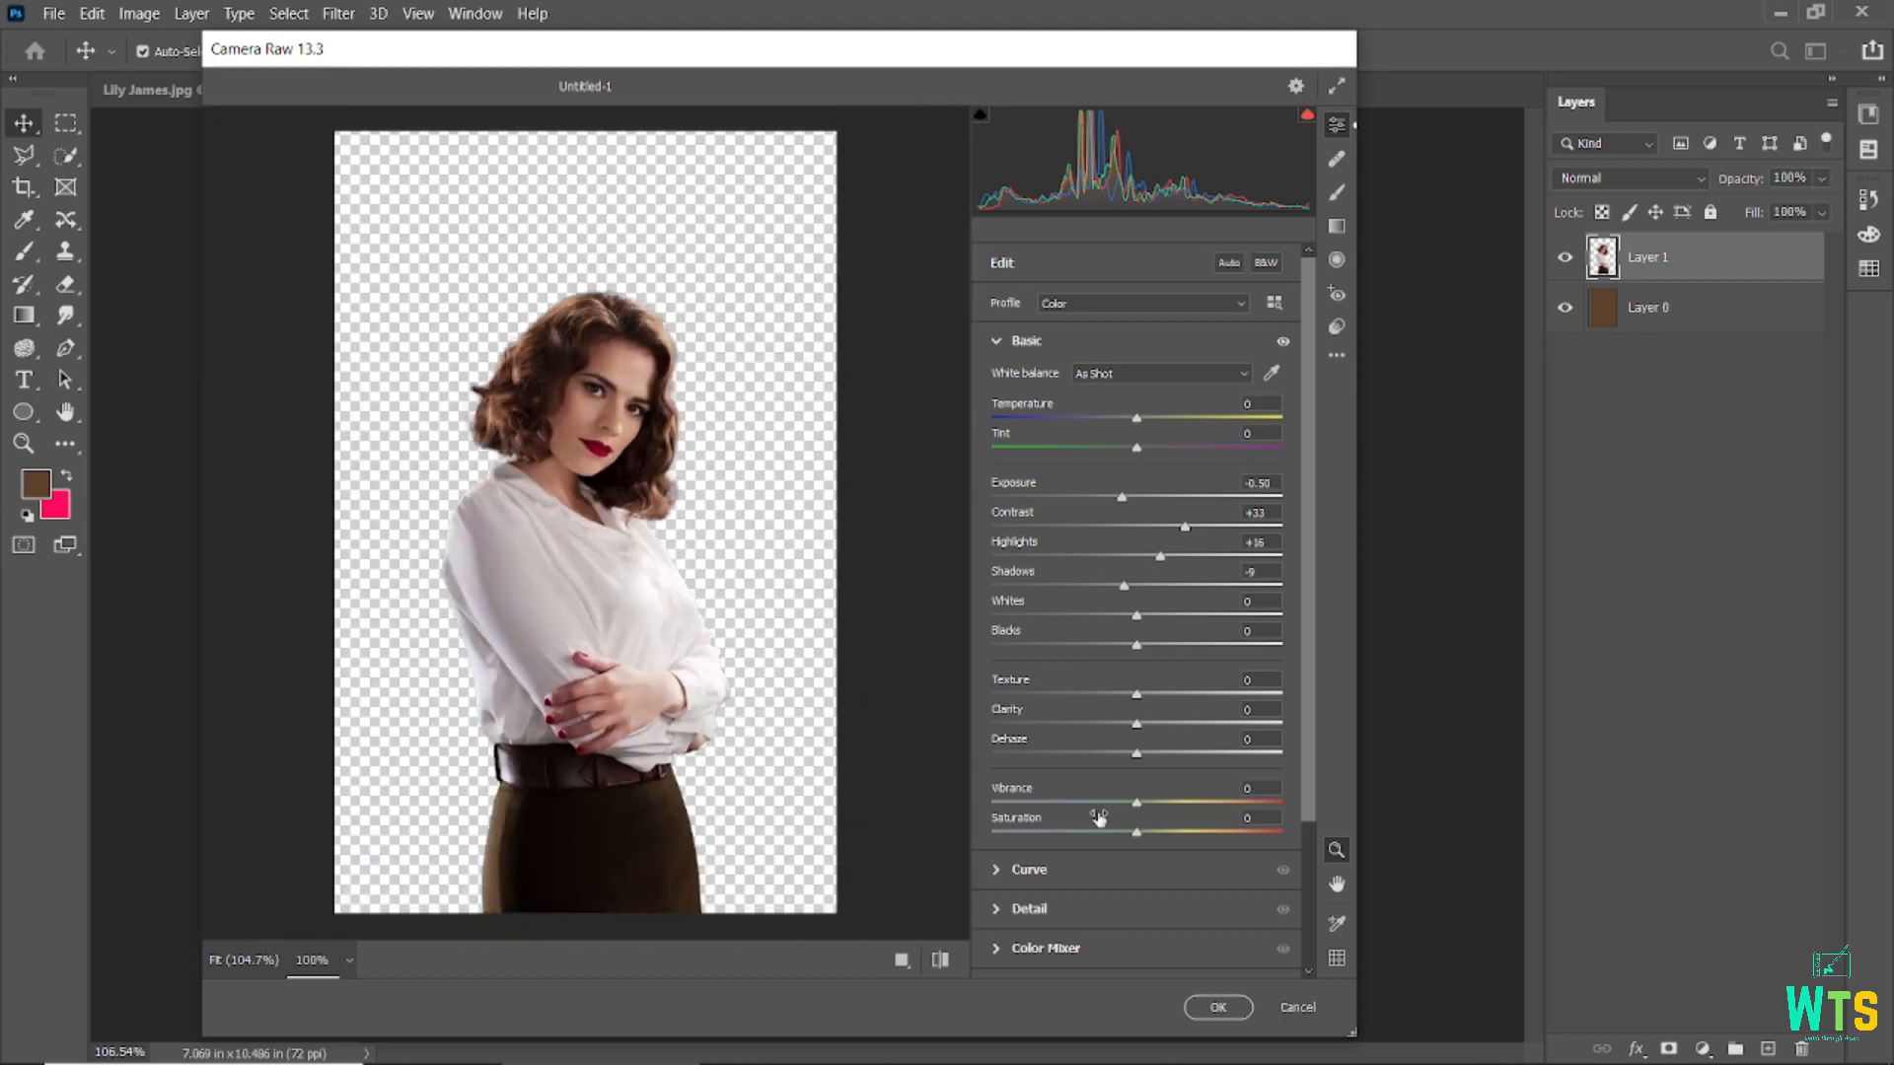
click(940, 960)
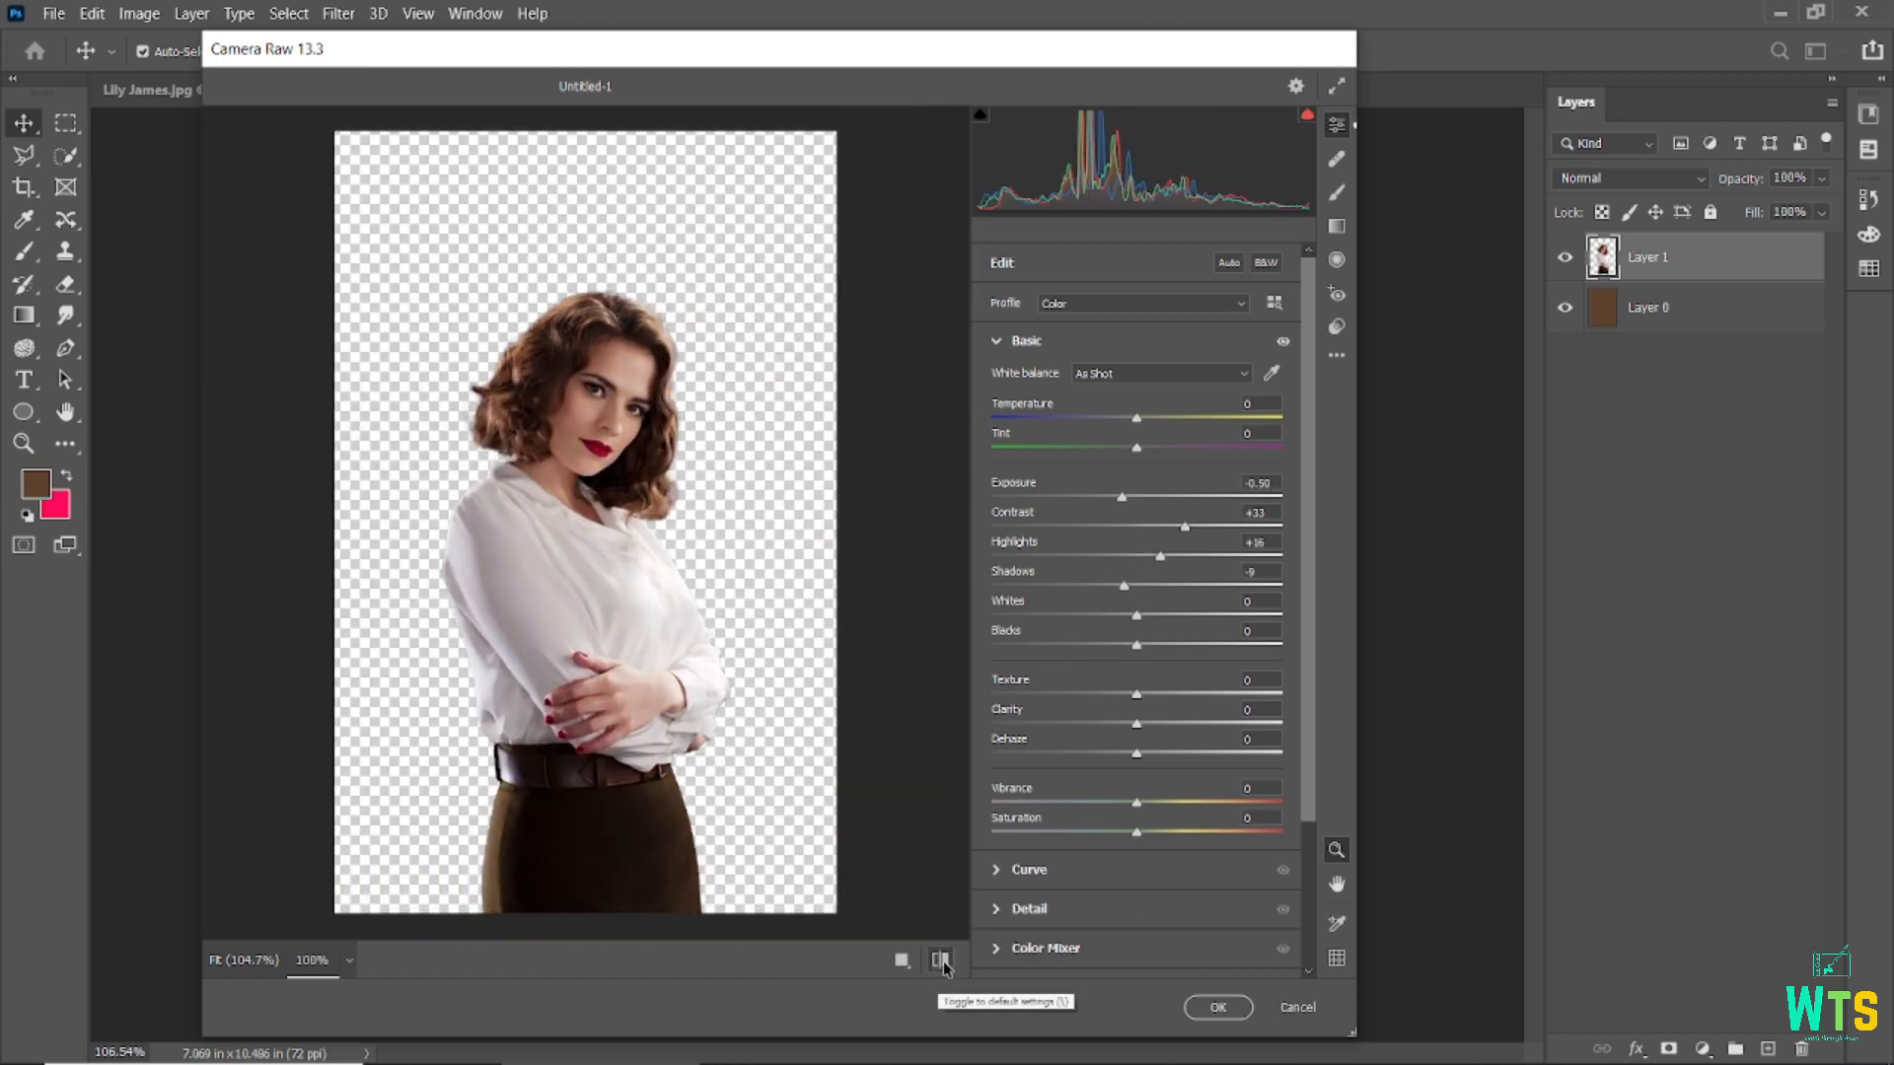
click(1218, 1007)
click(1310, 677)
scroll(765, 483, up, 2)
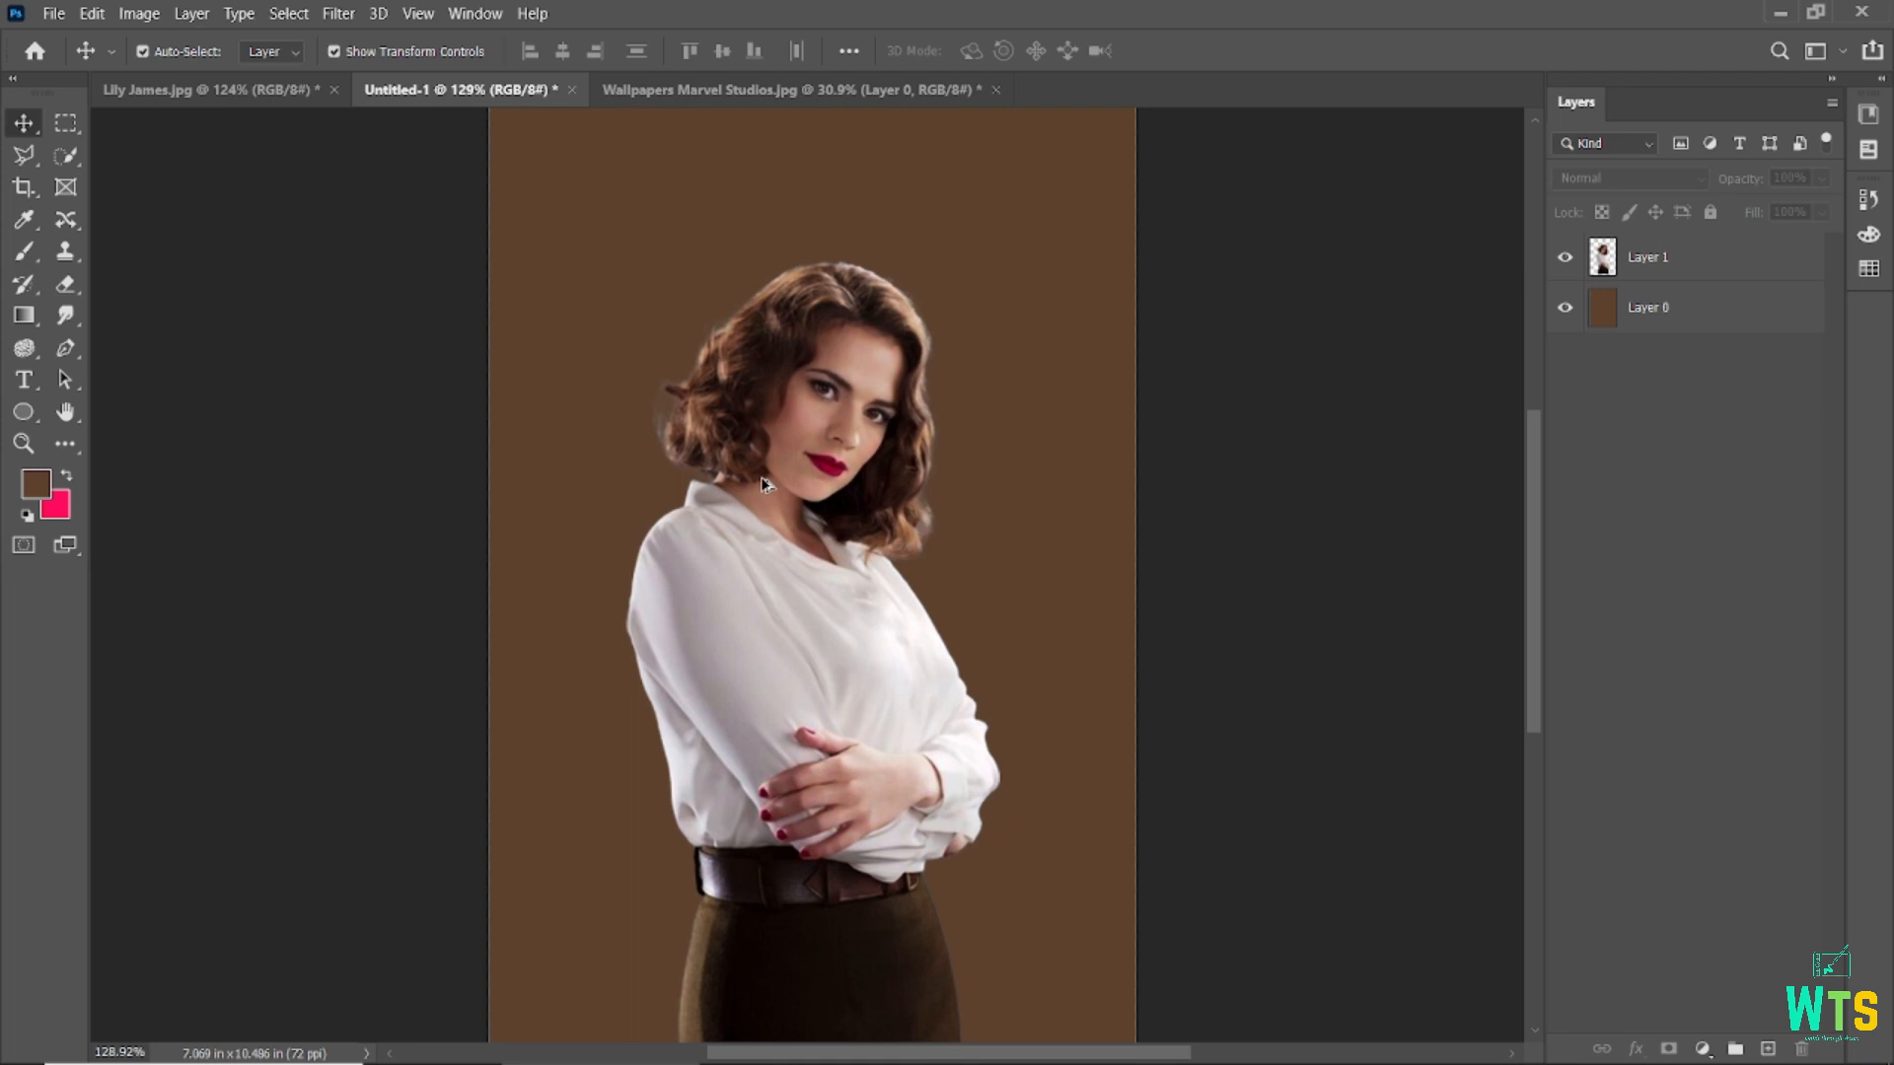
- Add a new layer above the woman's layer and clip it to her
click(921, 506)
click(1767, 1048)
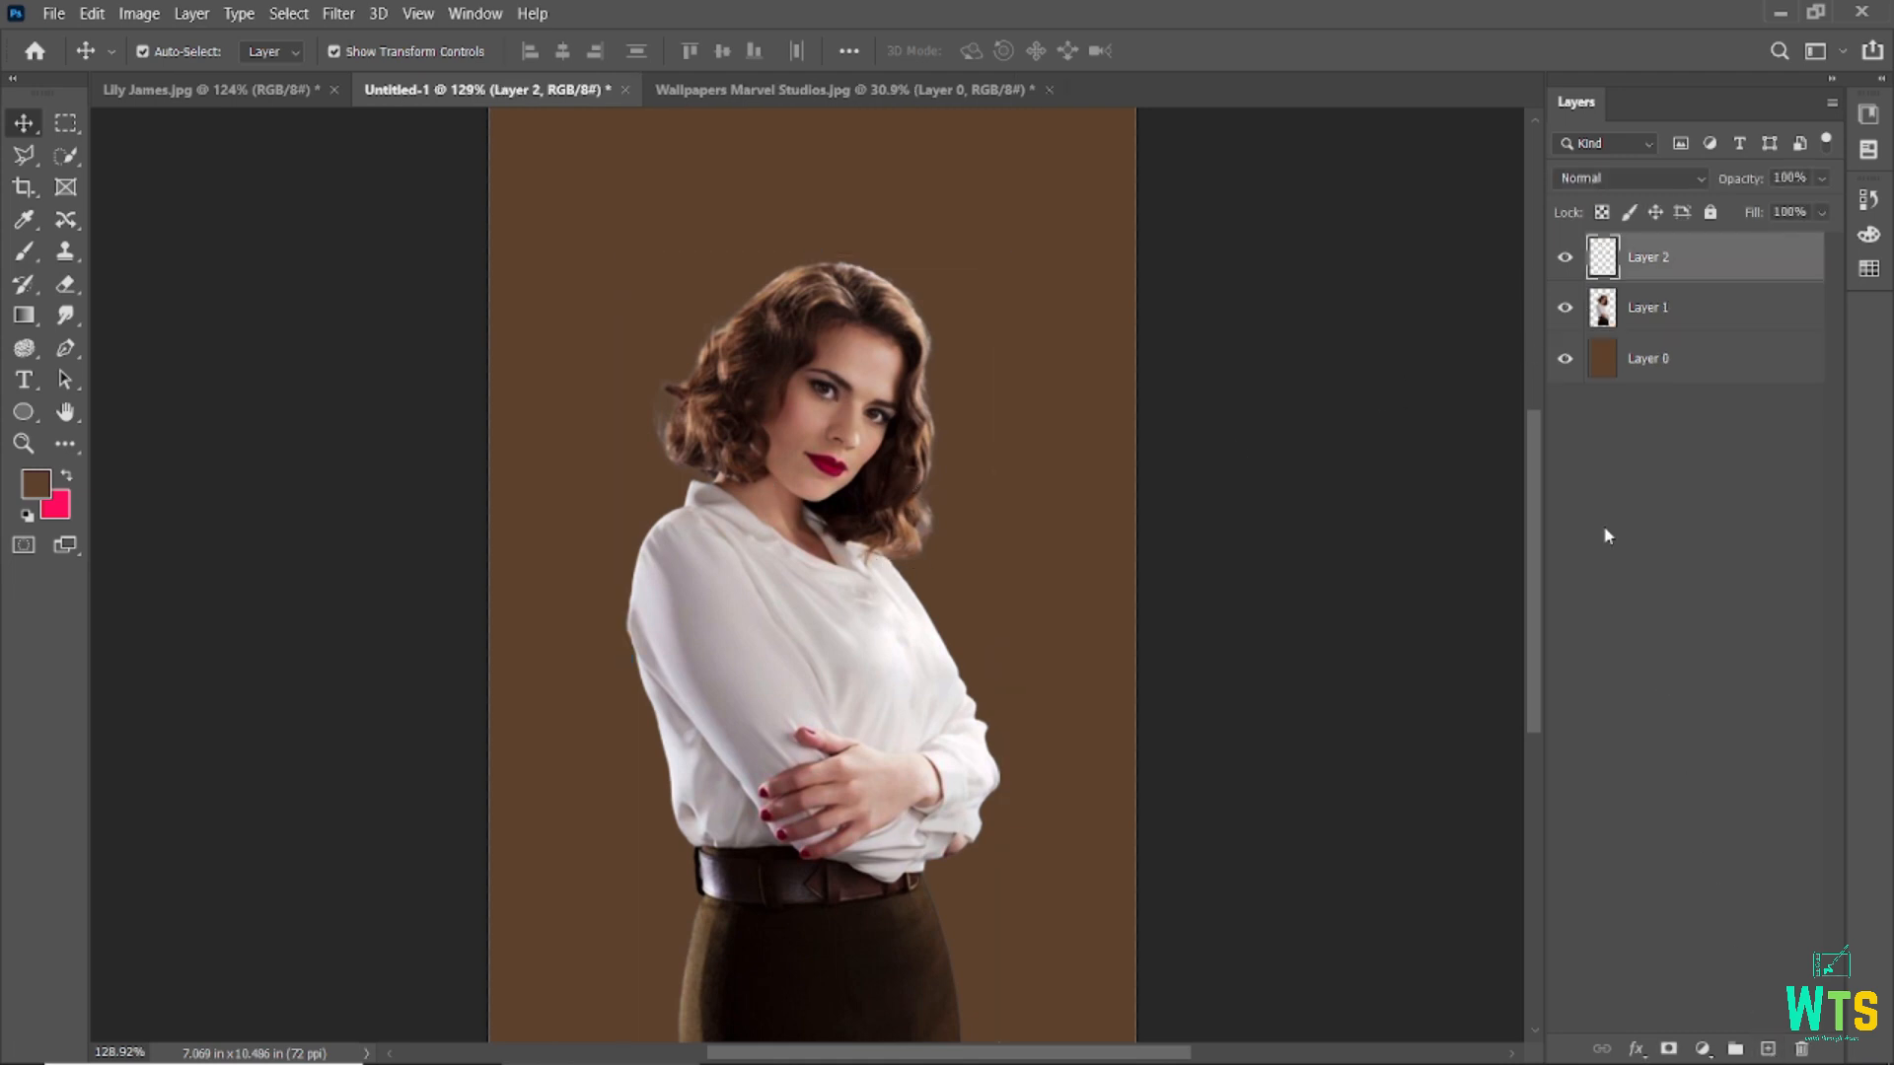
alt+click(1674, 280)
- Sample a brown from the woman's hair and paint over the pale fringe along its edge with a soft 168 px brush
key(i)
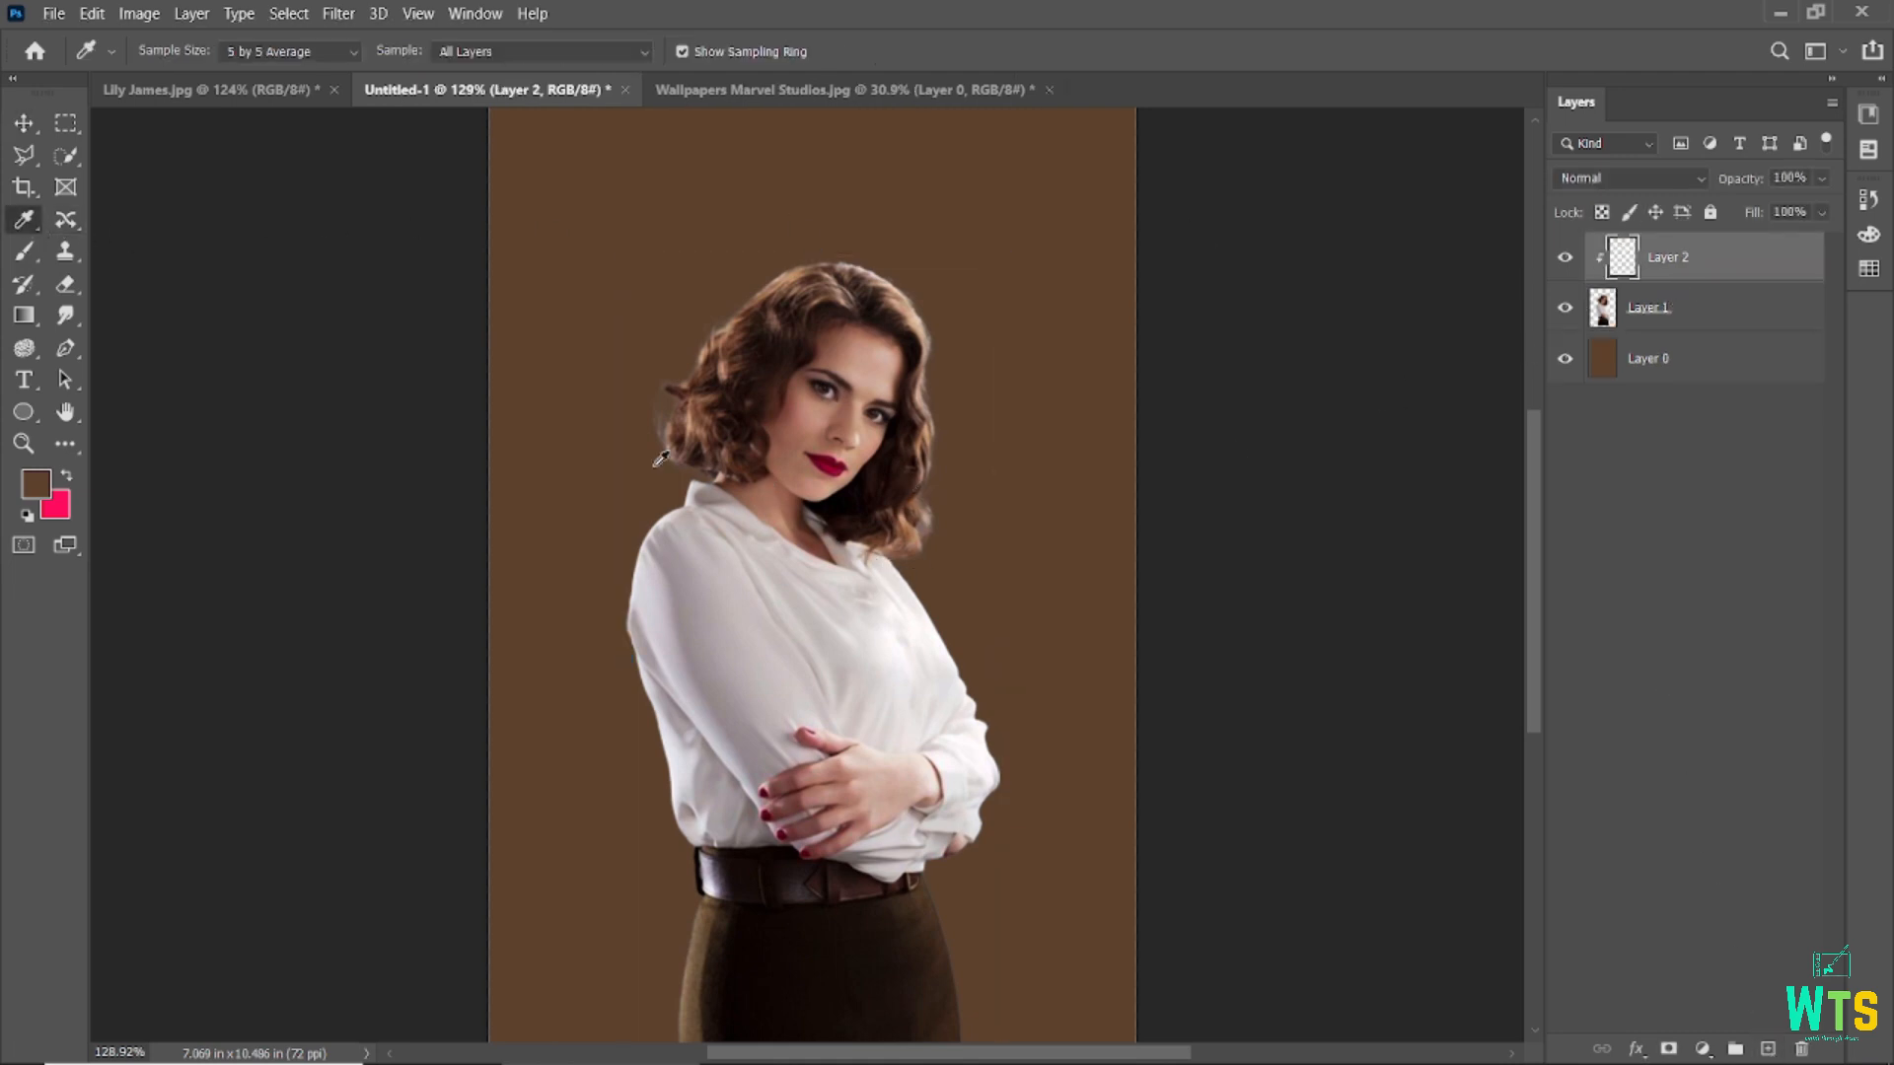
scroll(945, 491, up, 3)
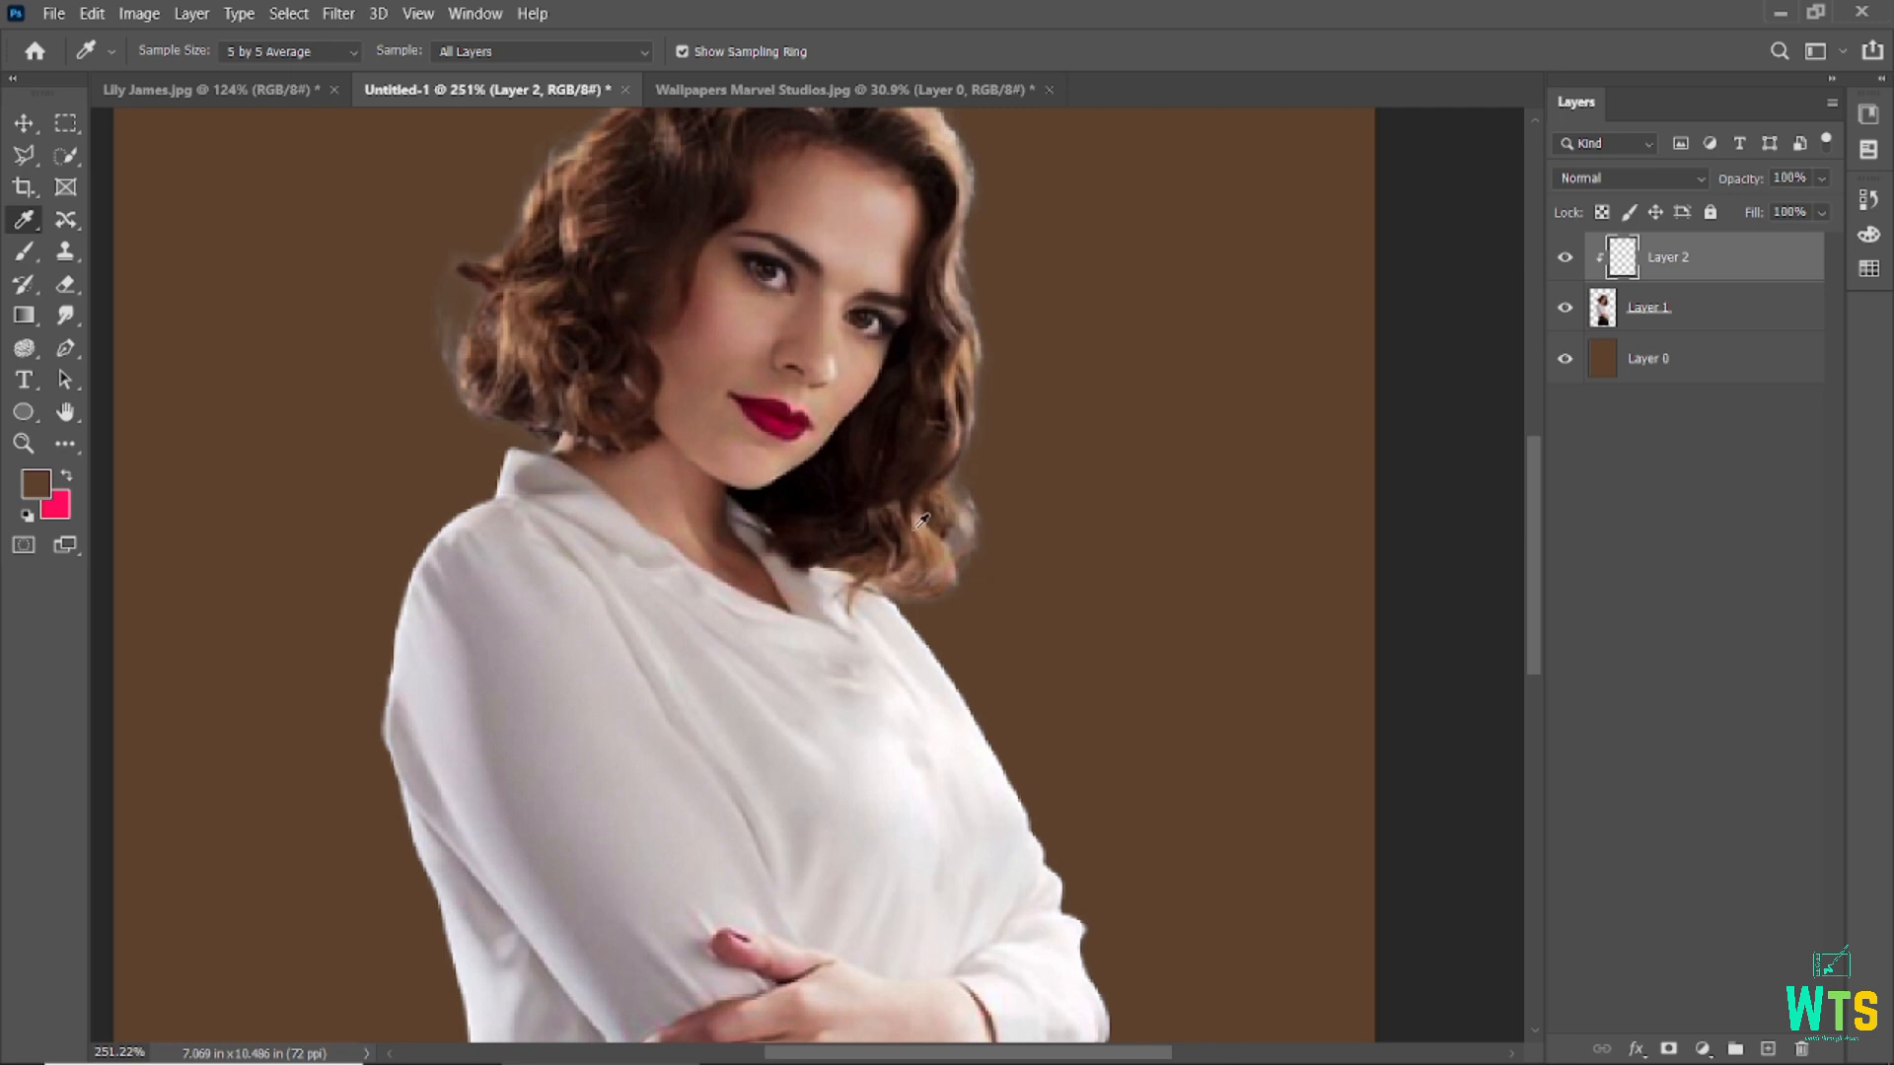
click(25, 252)
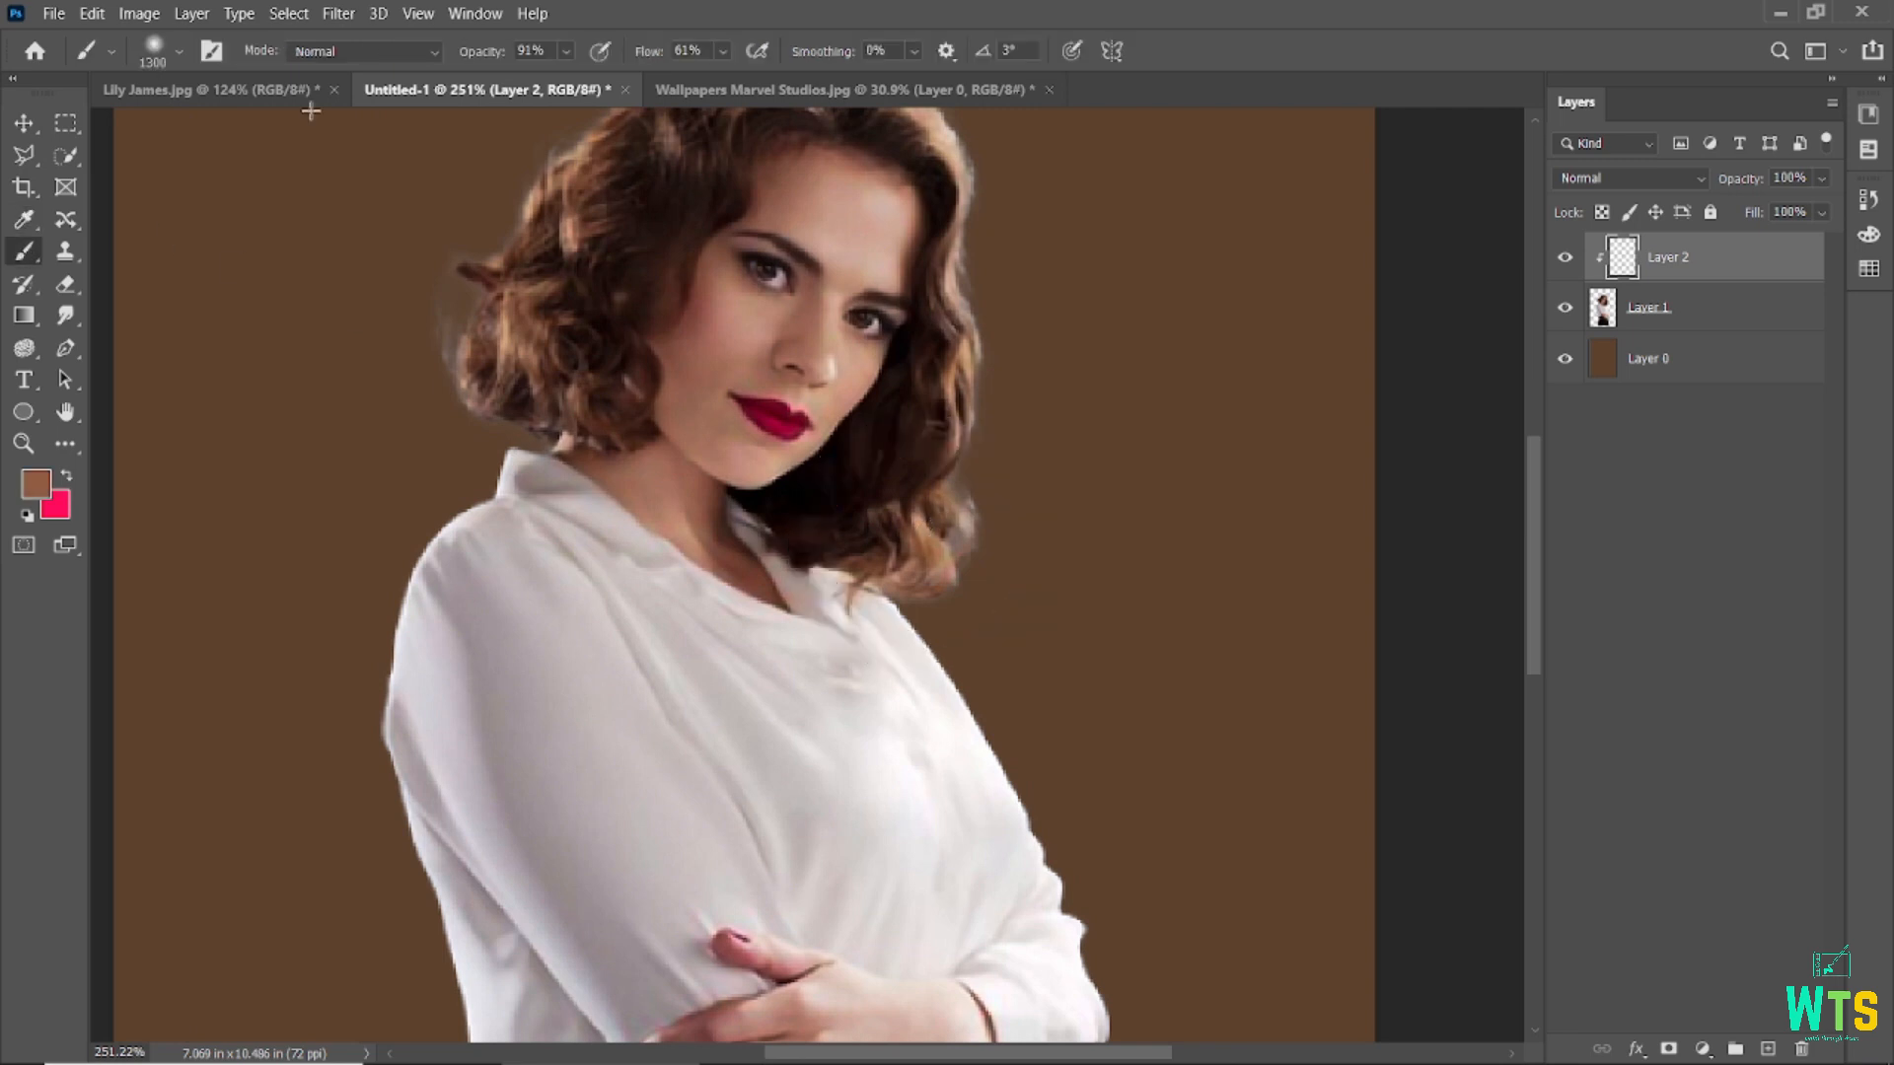
click(161, 56)
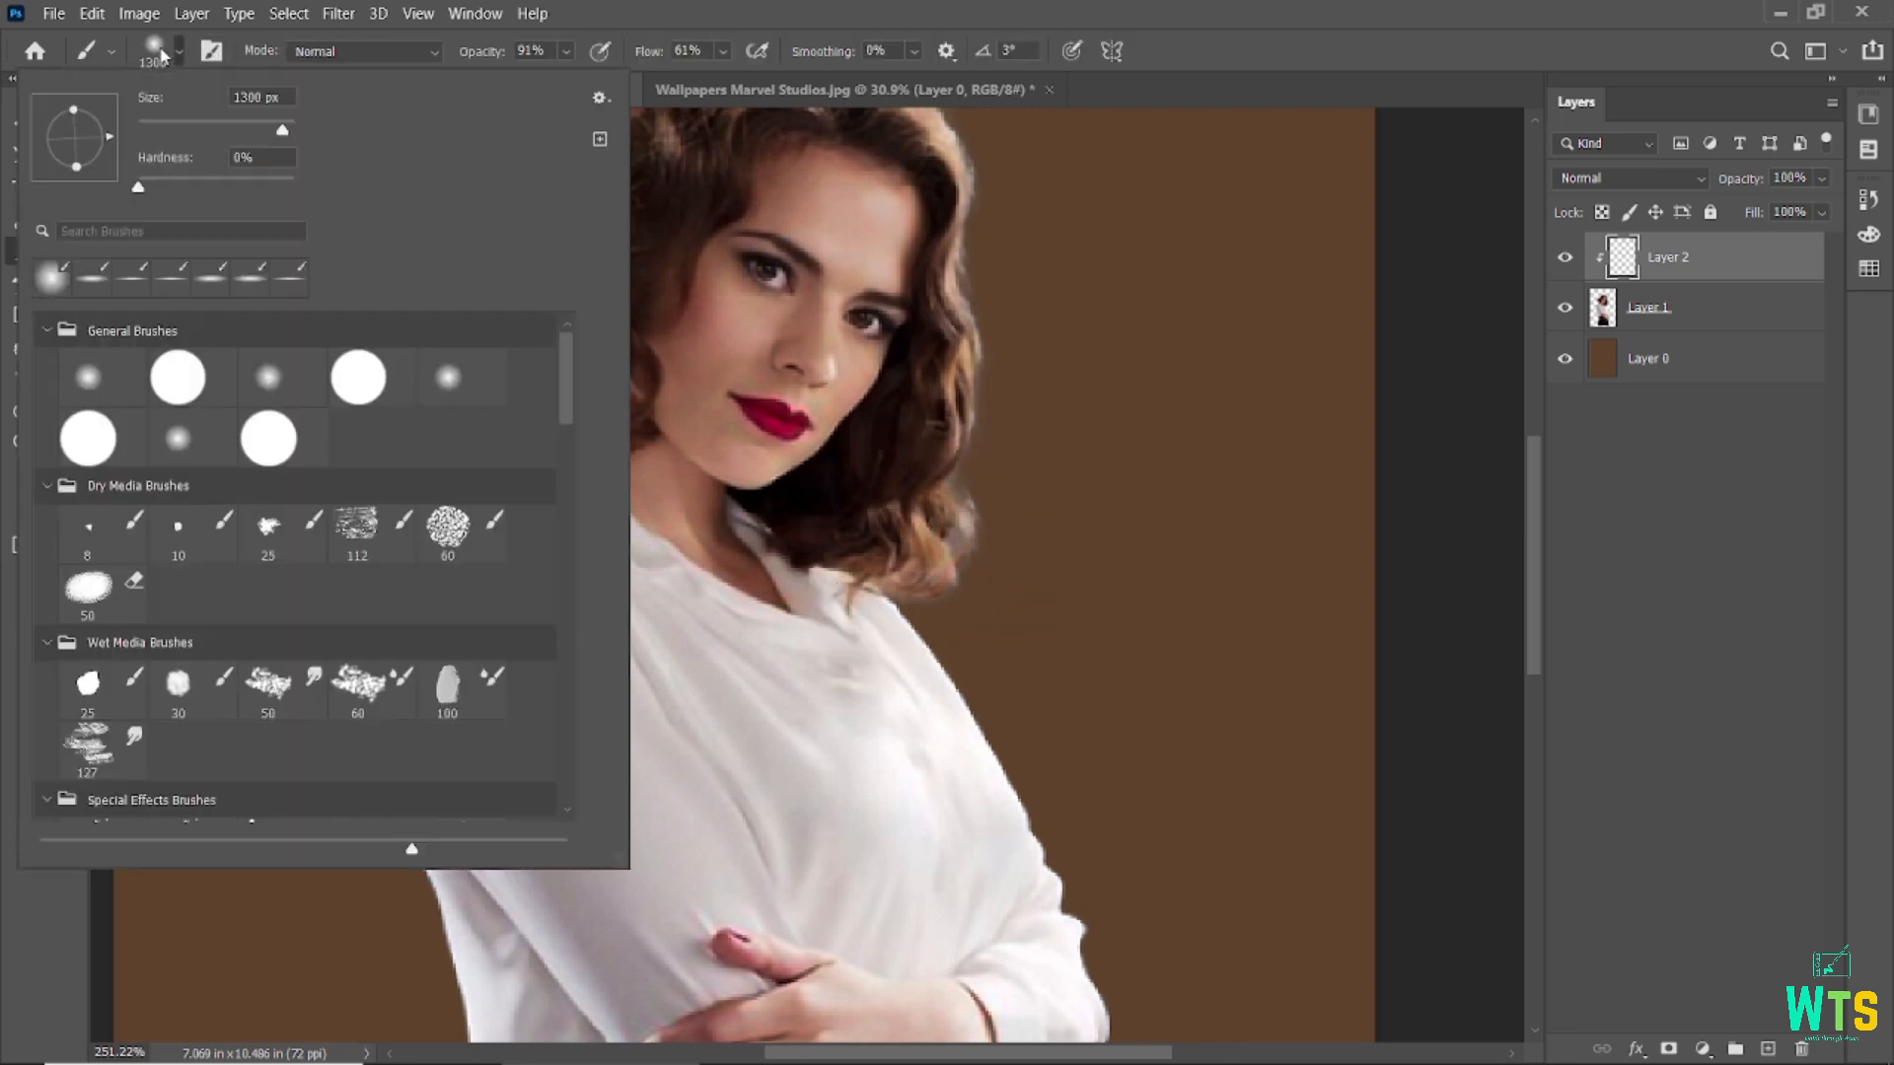
click(228, 124)
key(Return)
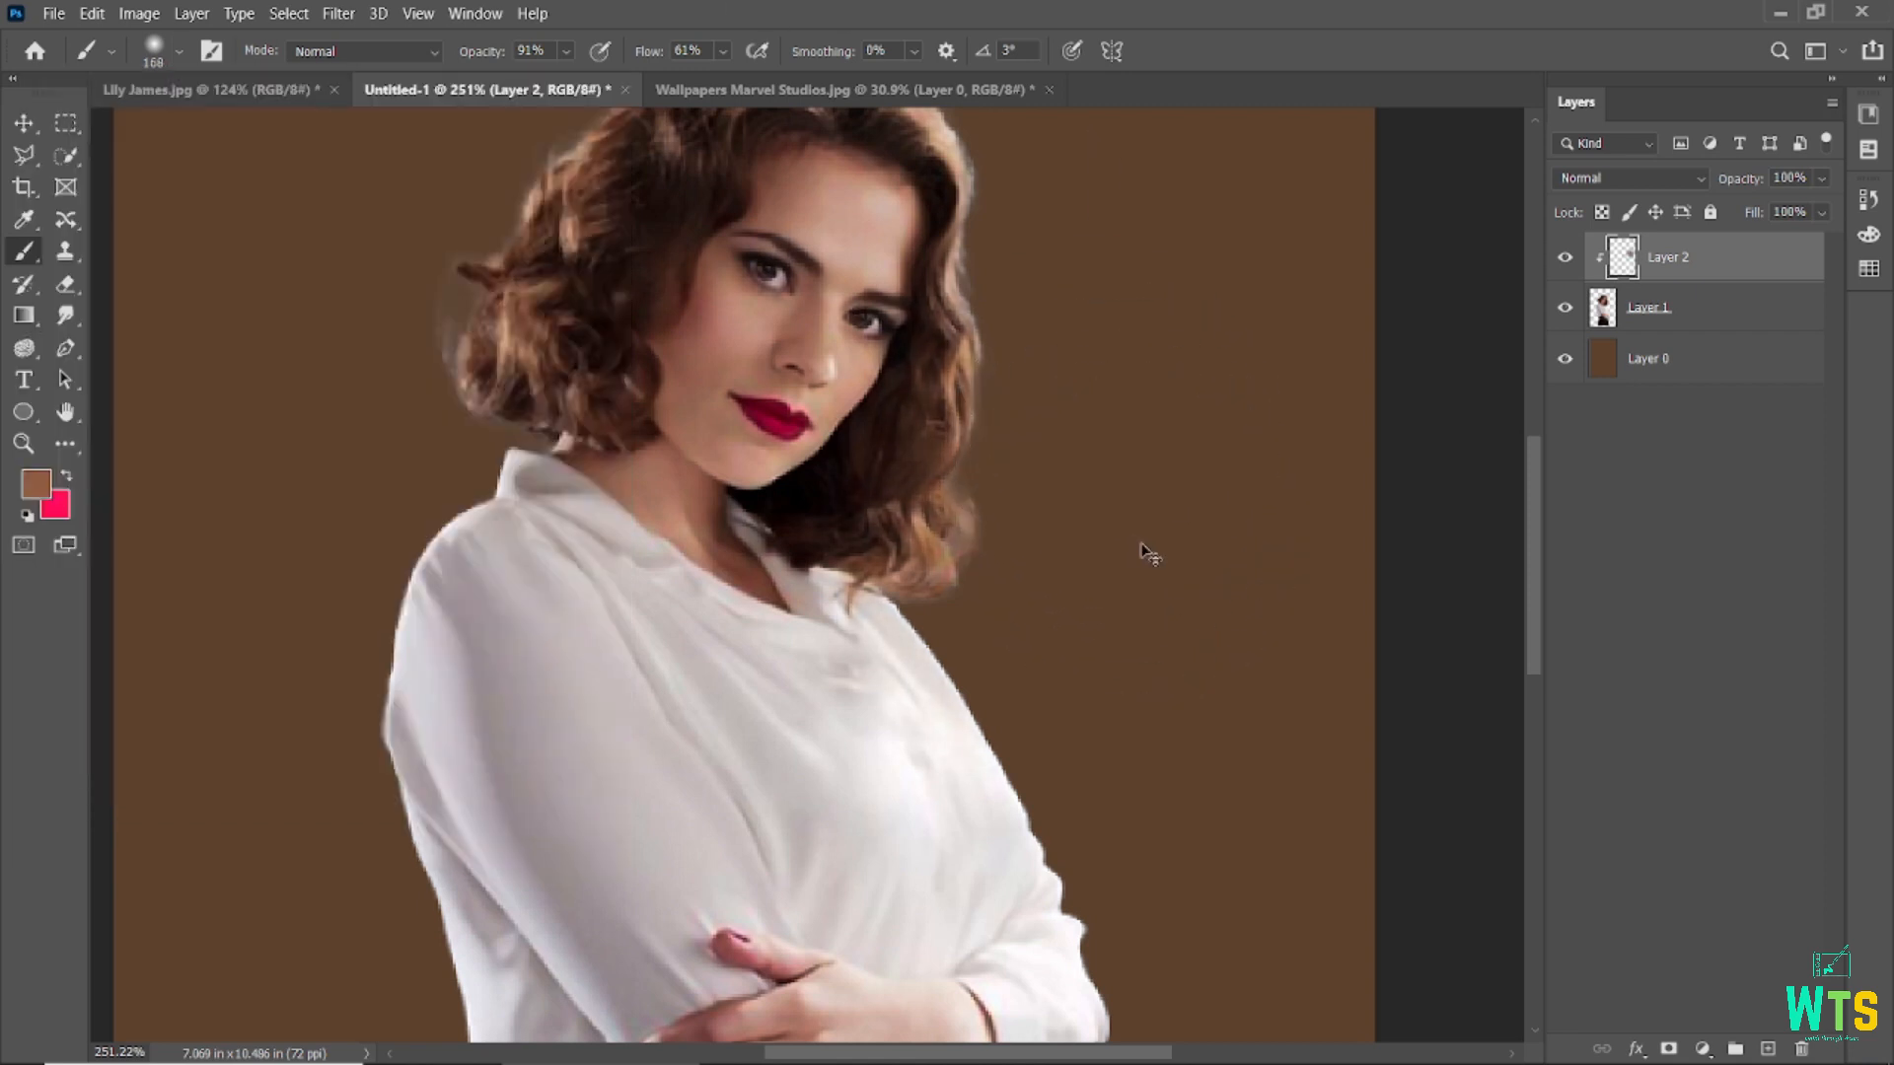
- Sample a dark brown from the woman's hair and cover the pale fringe beside her face, reducing the brush to 50 px
key(i)
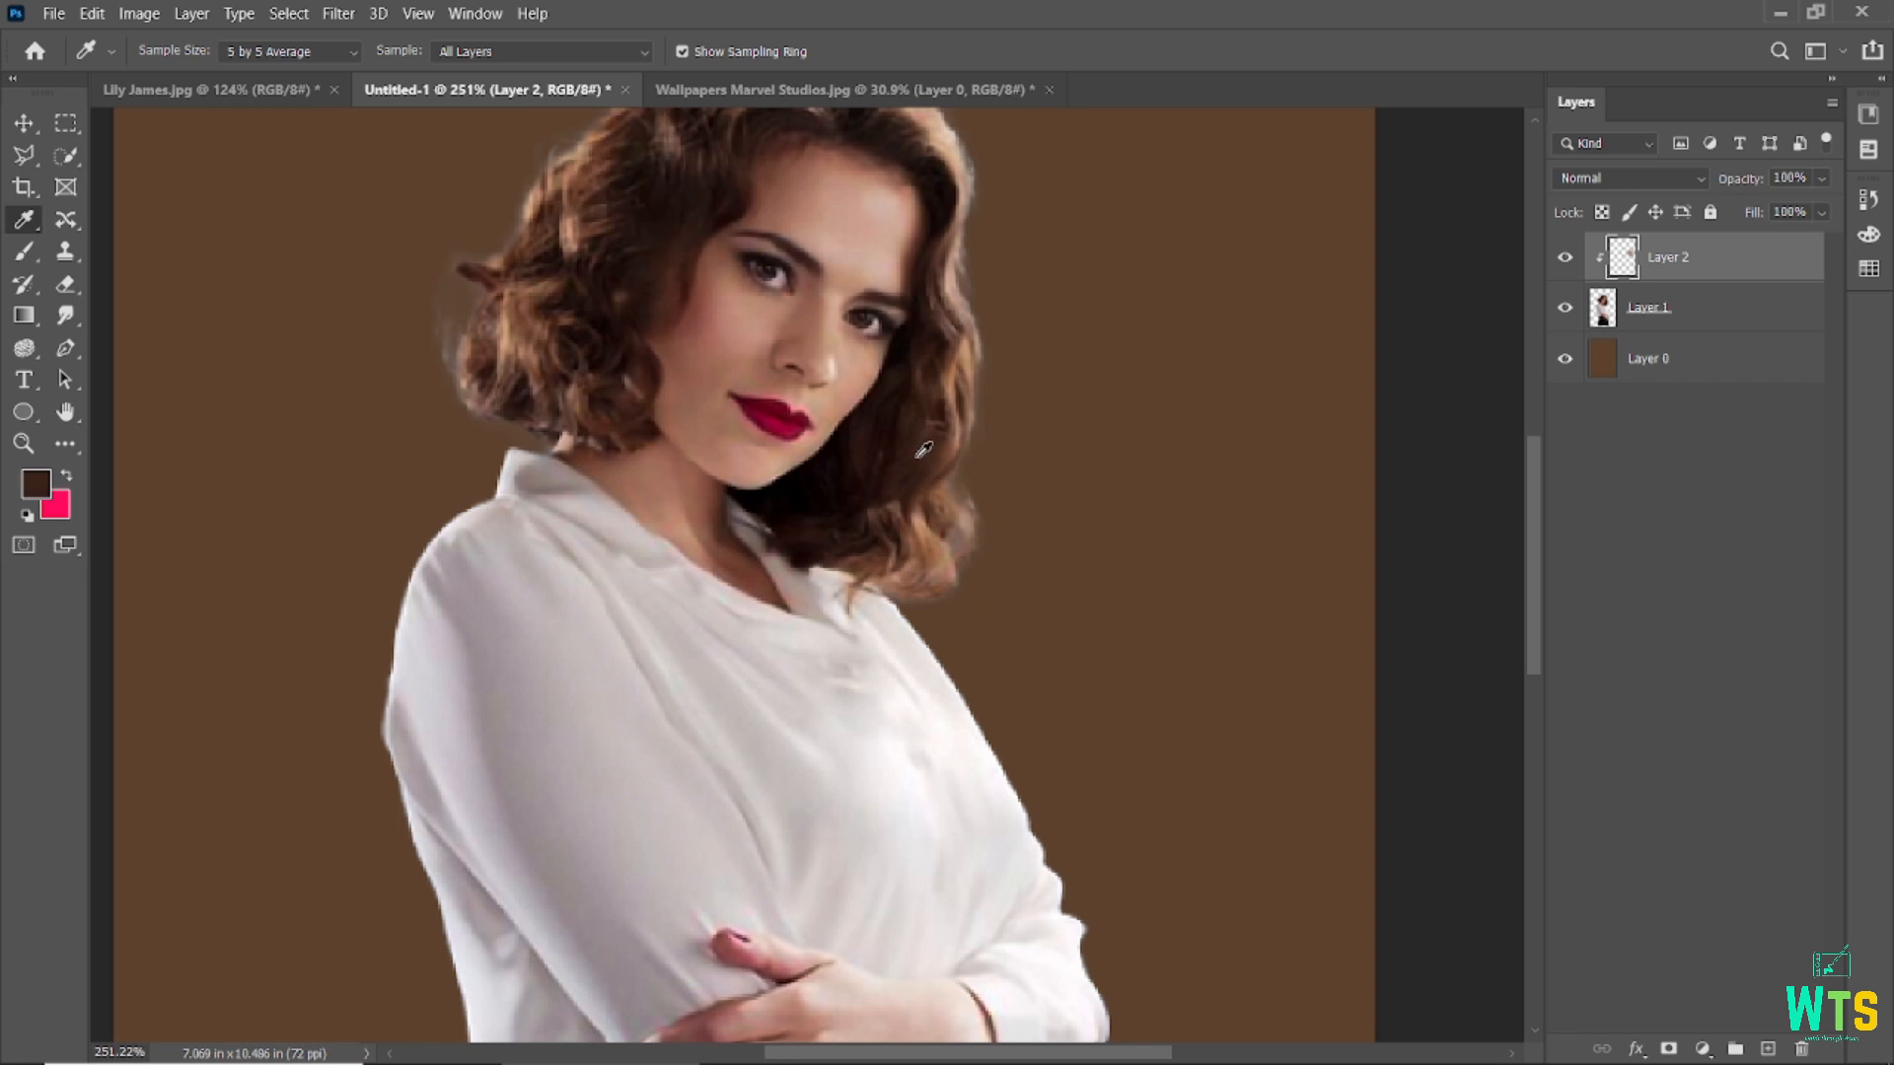
click(46, 255)
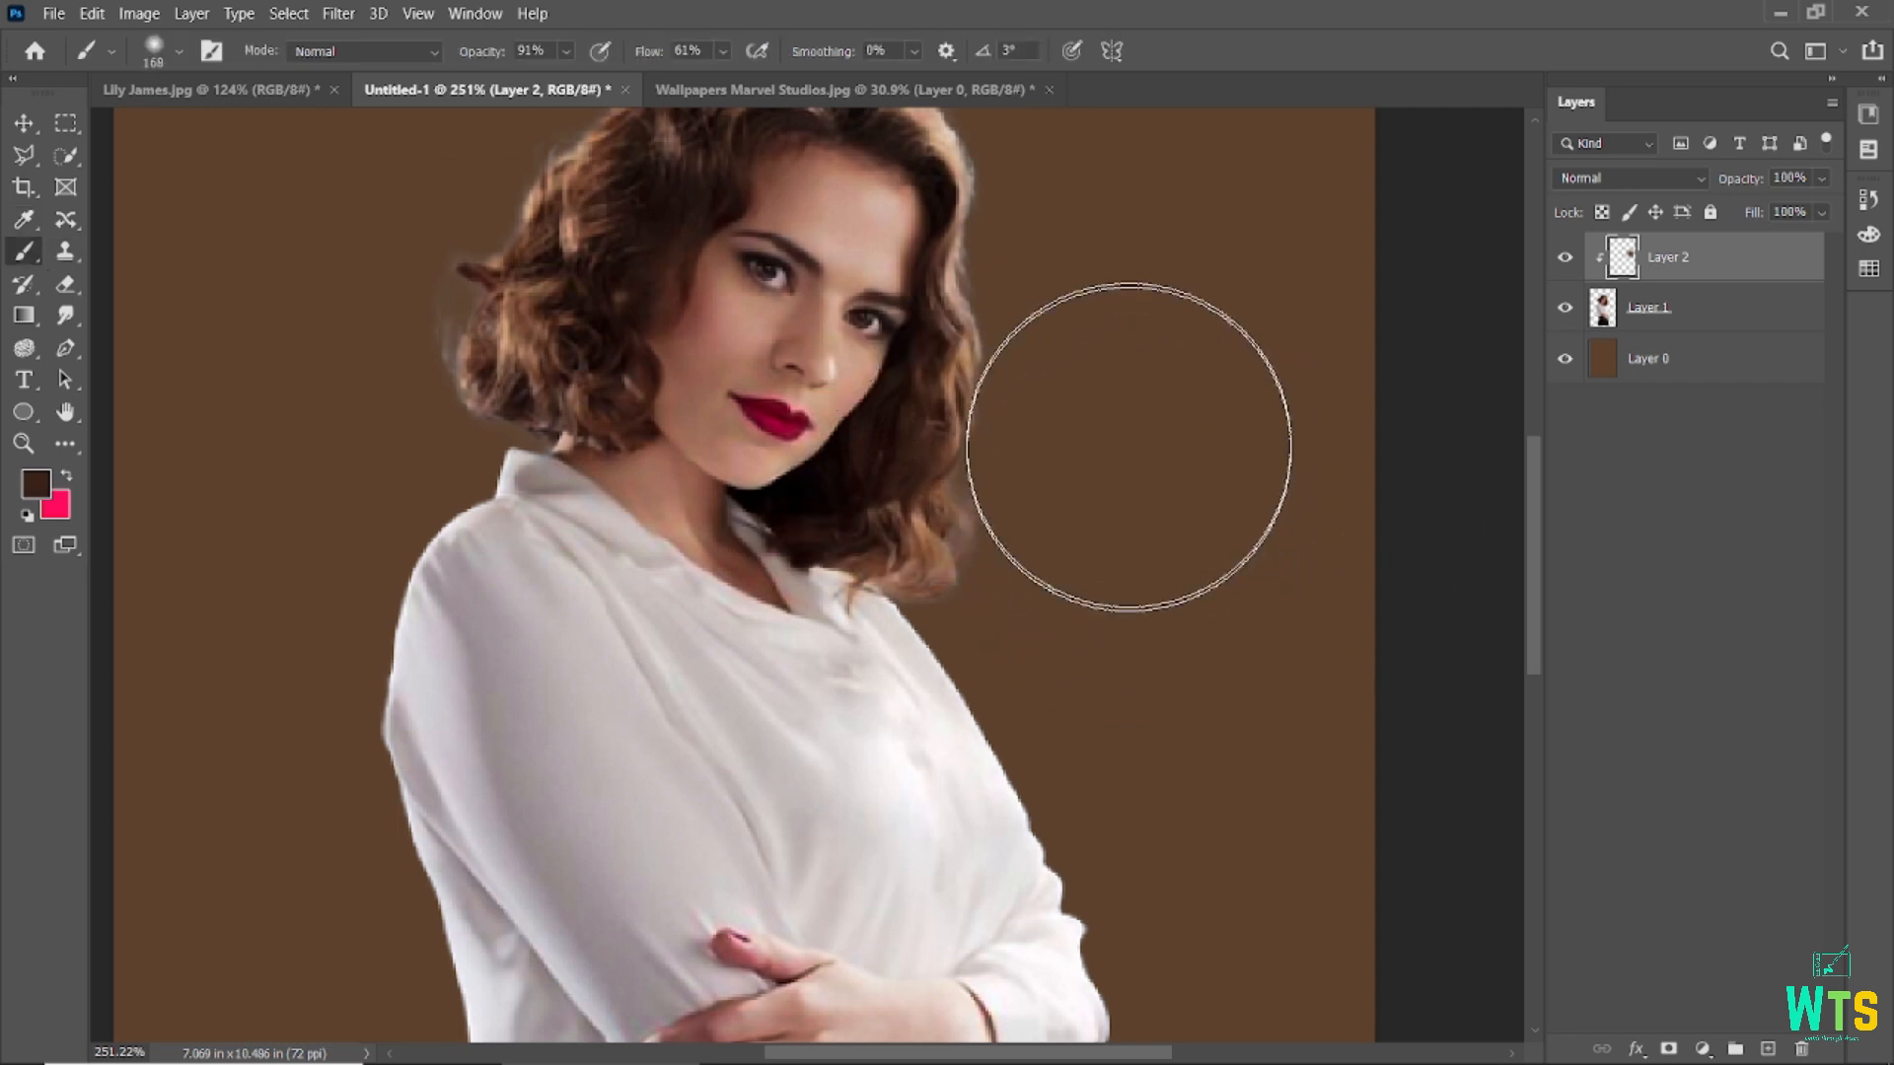
key(bracketleft)
key(bracketleft)
key(bracketleft)
key(bracketleft)
key(bracketleft)
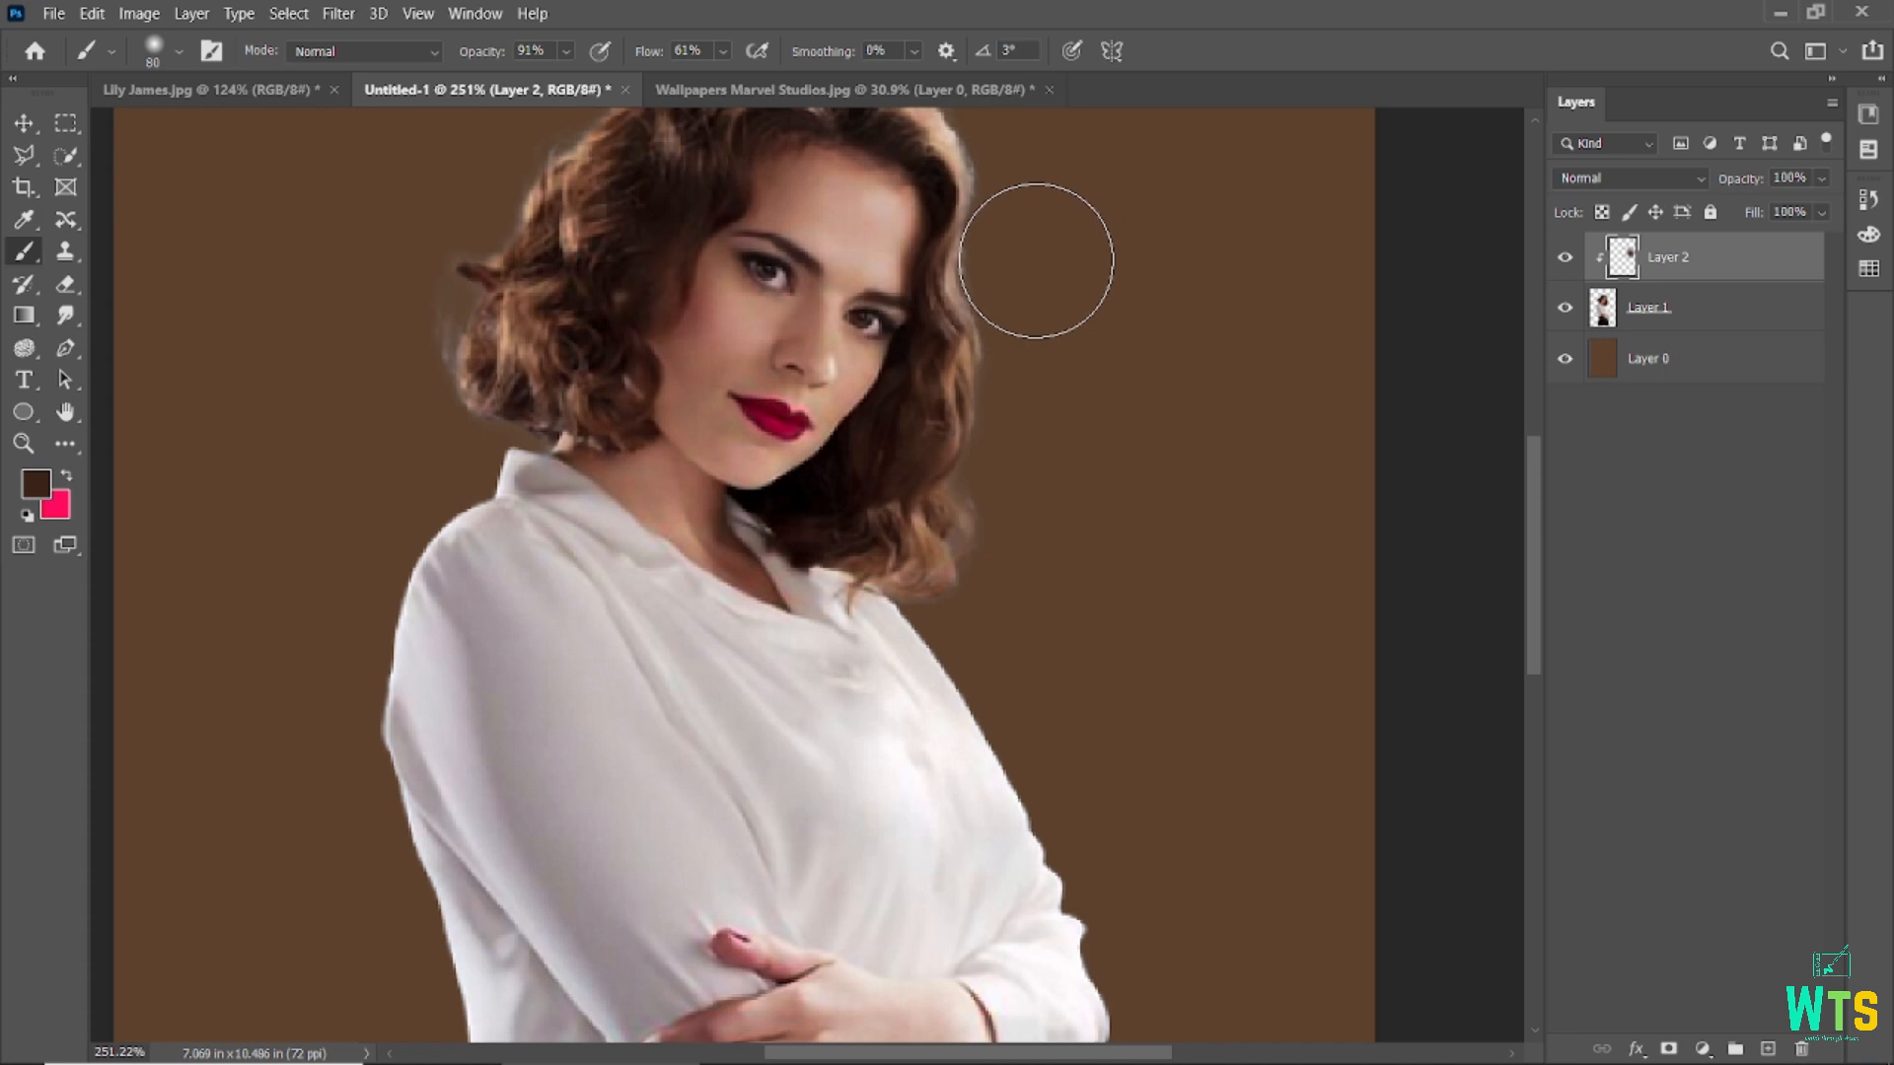
key(bracketleft)
key(bracketleft)
key(bracketleft)
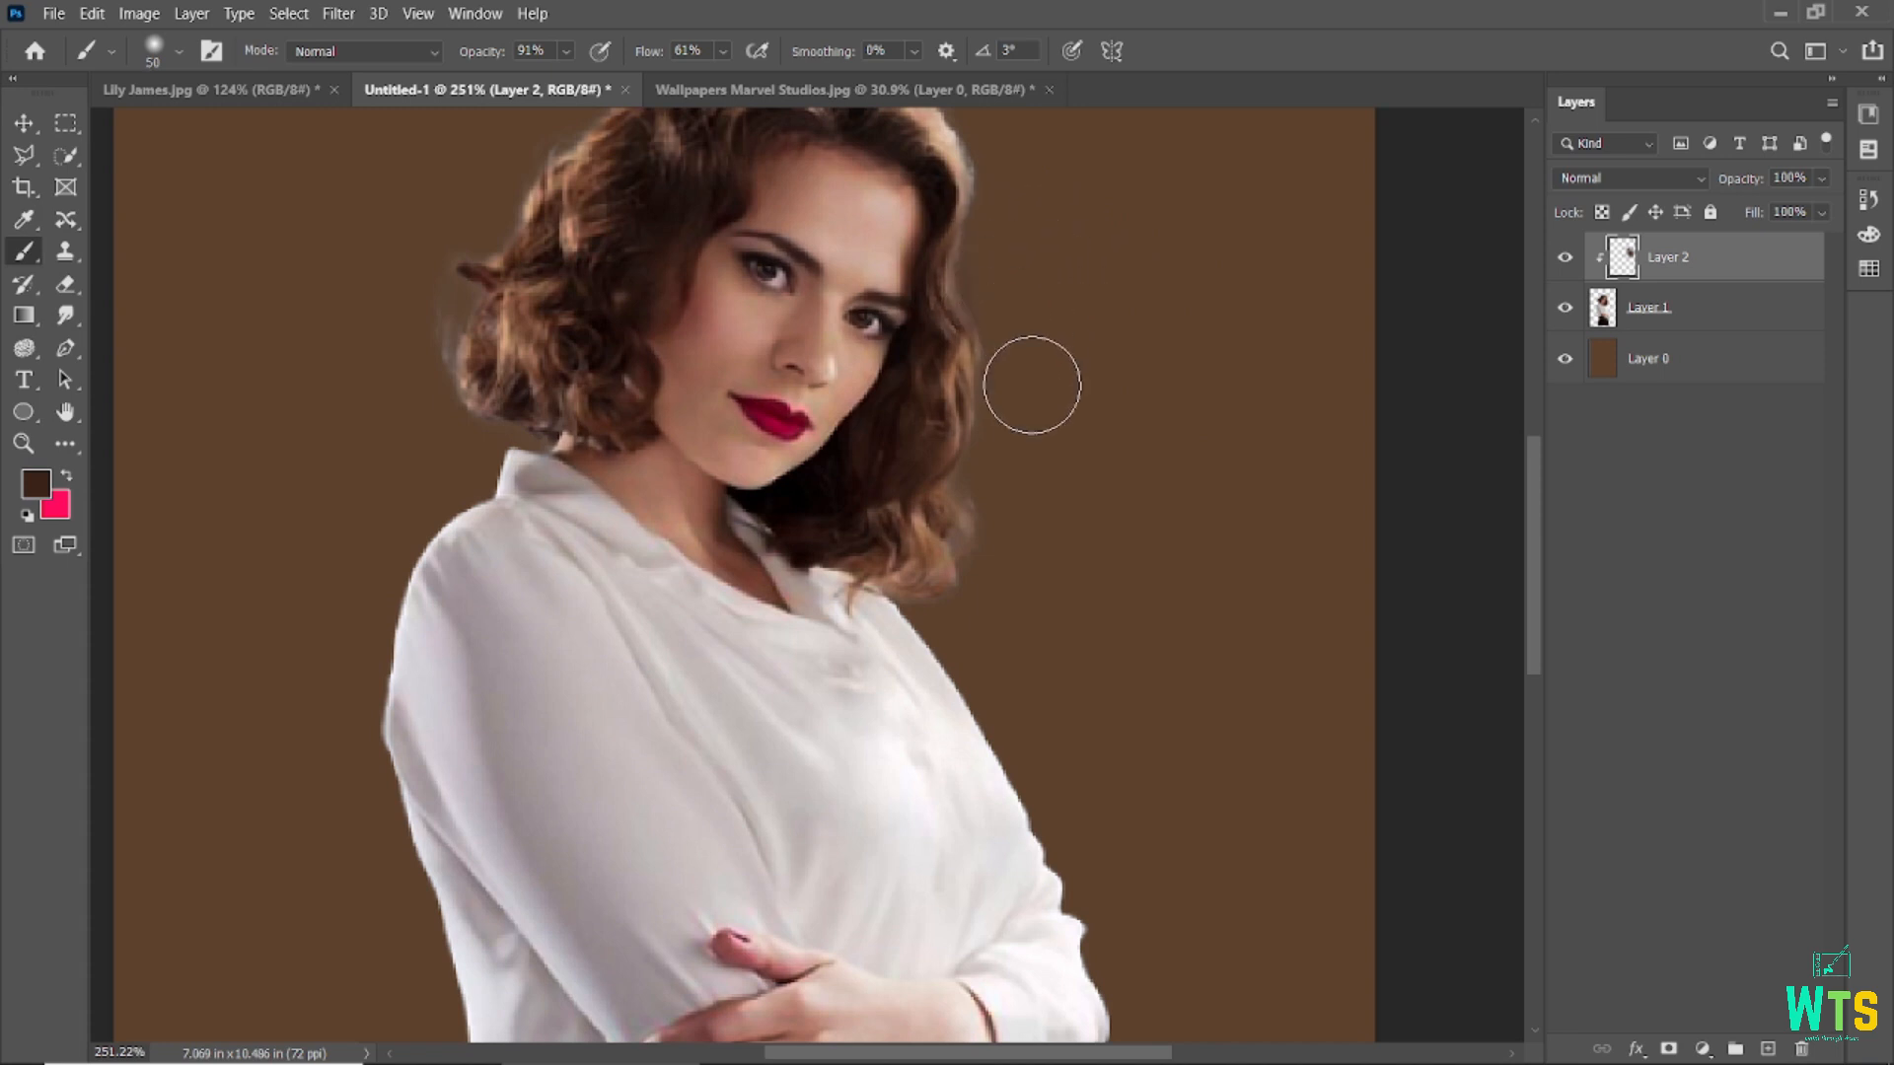
- Set the foreground colour to dark brown #251b18 sampled from the crown and paint over the upper hair edge with a 70 px brush
scroll(1034, 375, up, 3)
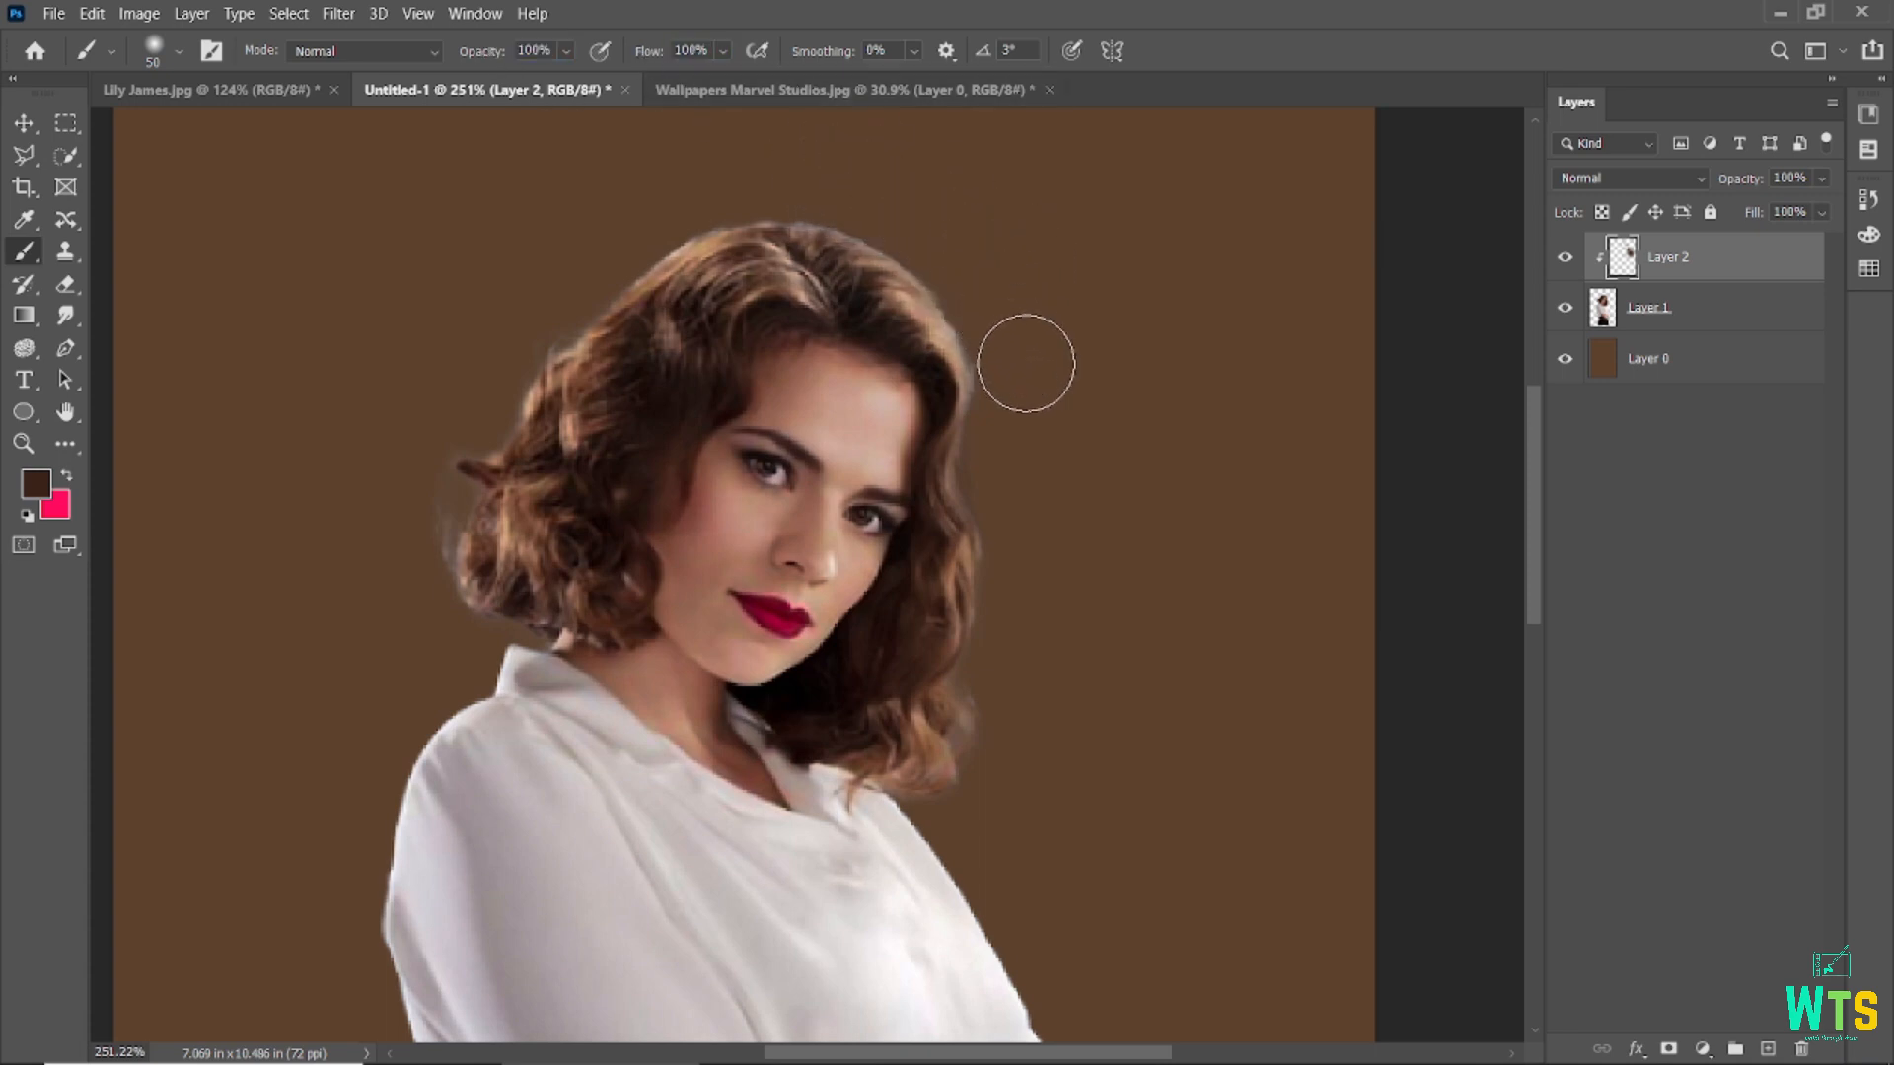
click(36, 483)
click(858, 285)
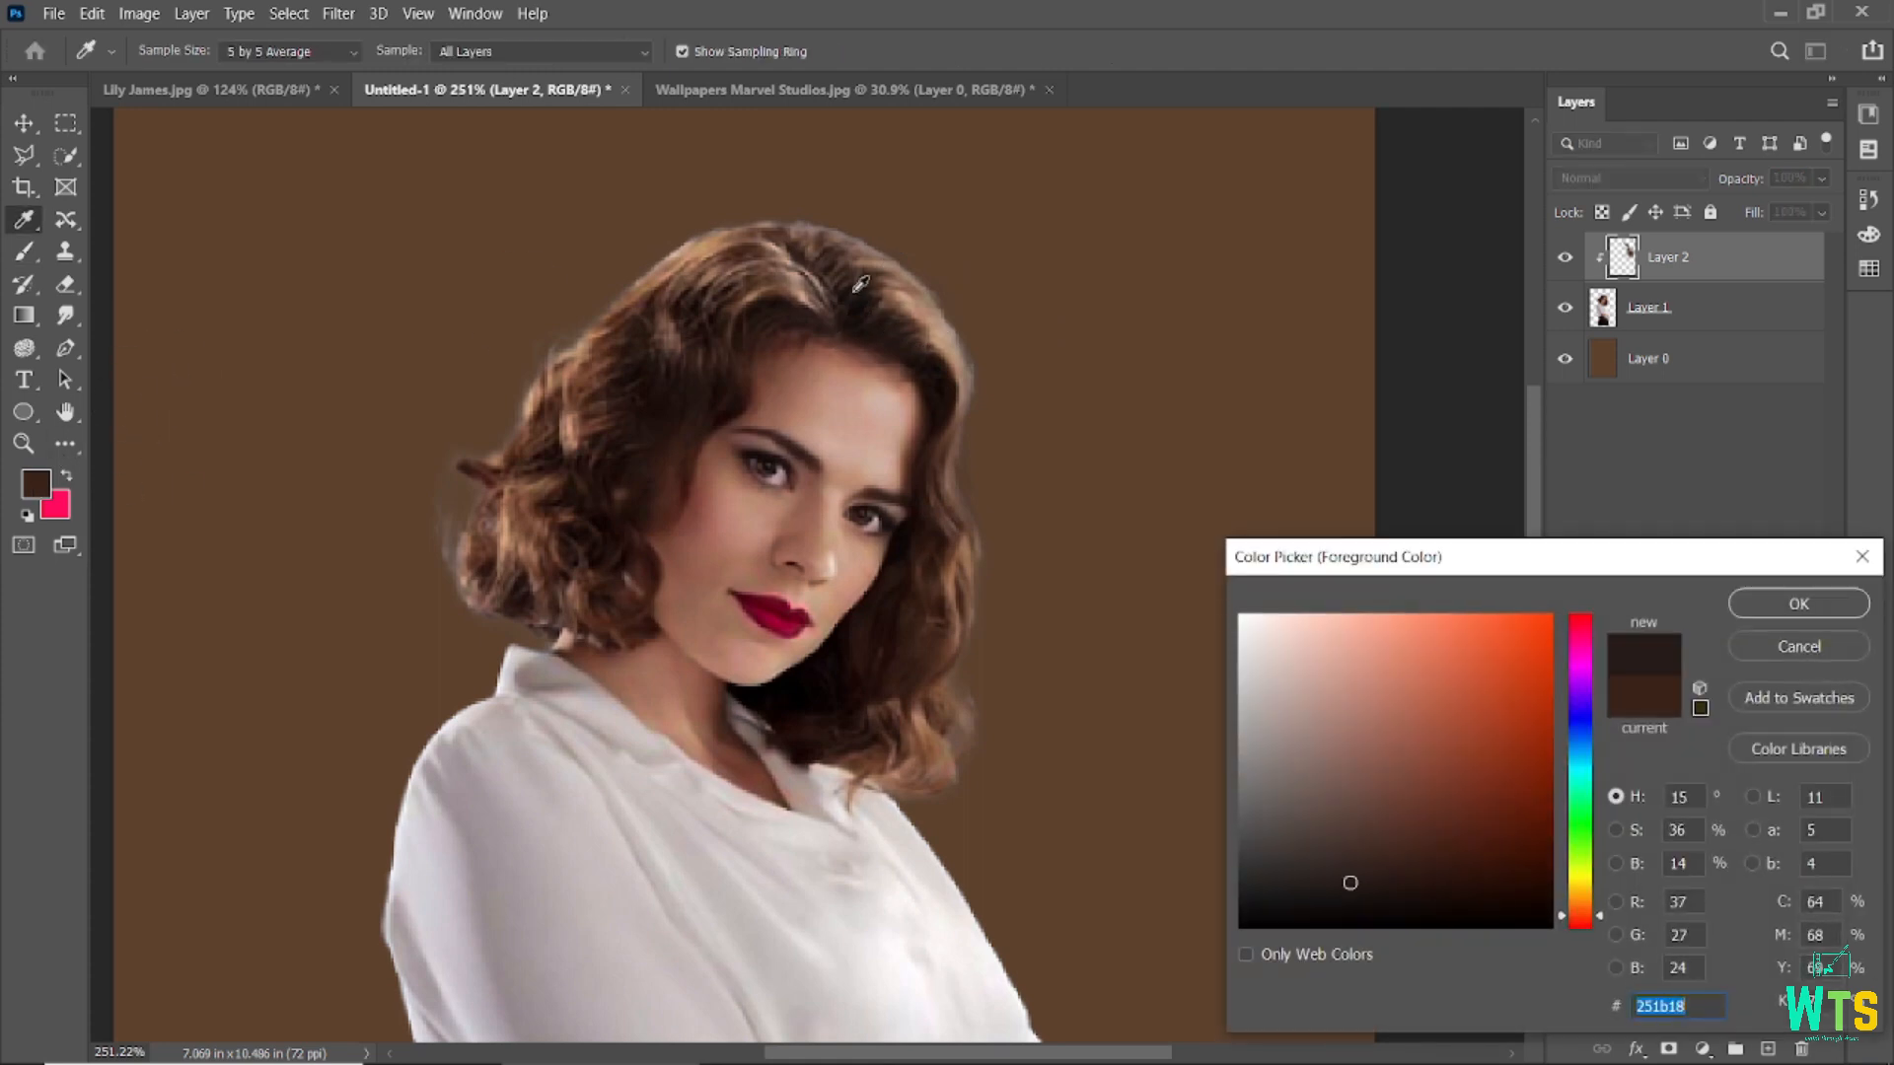
key(Return)
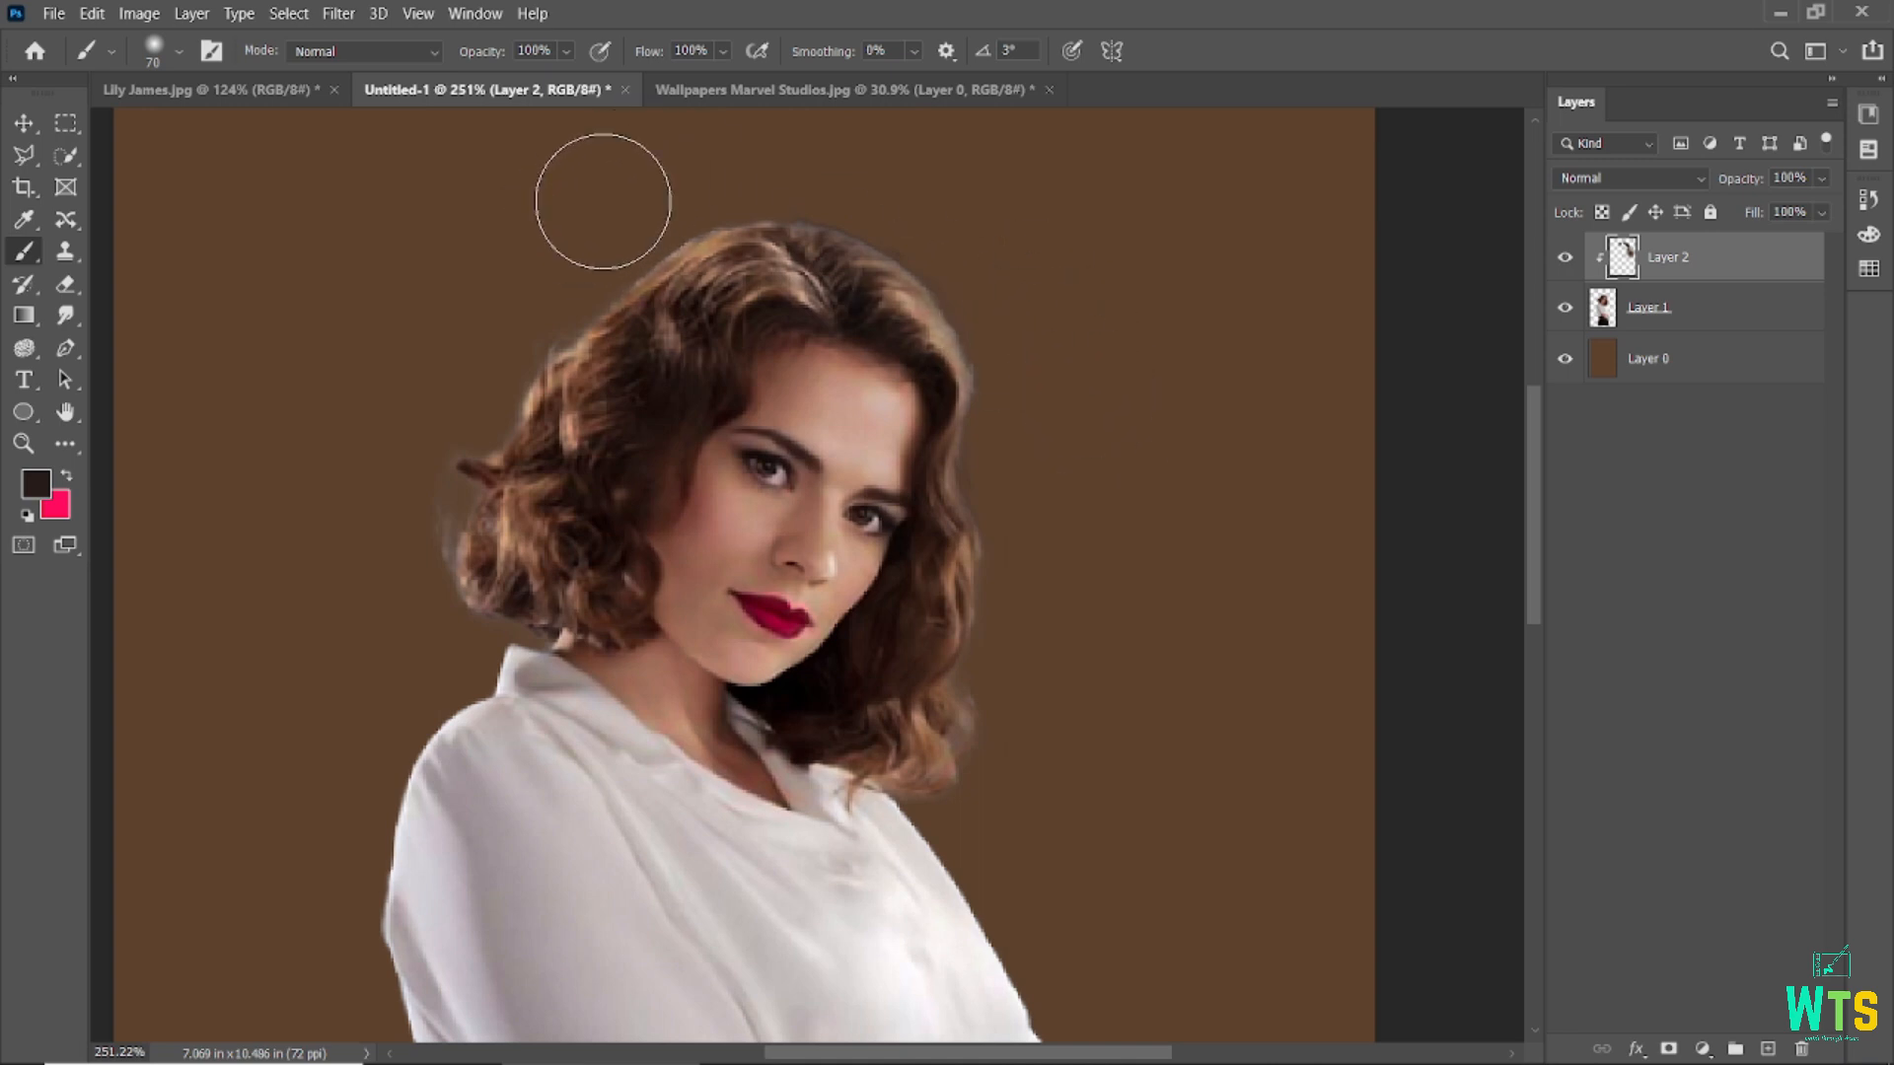
- Sample lighter browns from the hair and paint over the remaining pale halo around the outer curls
key(i)
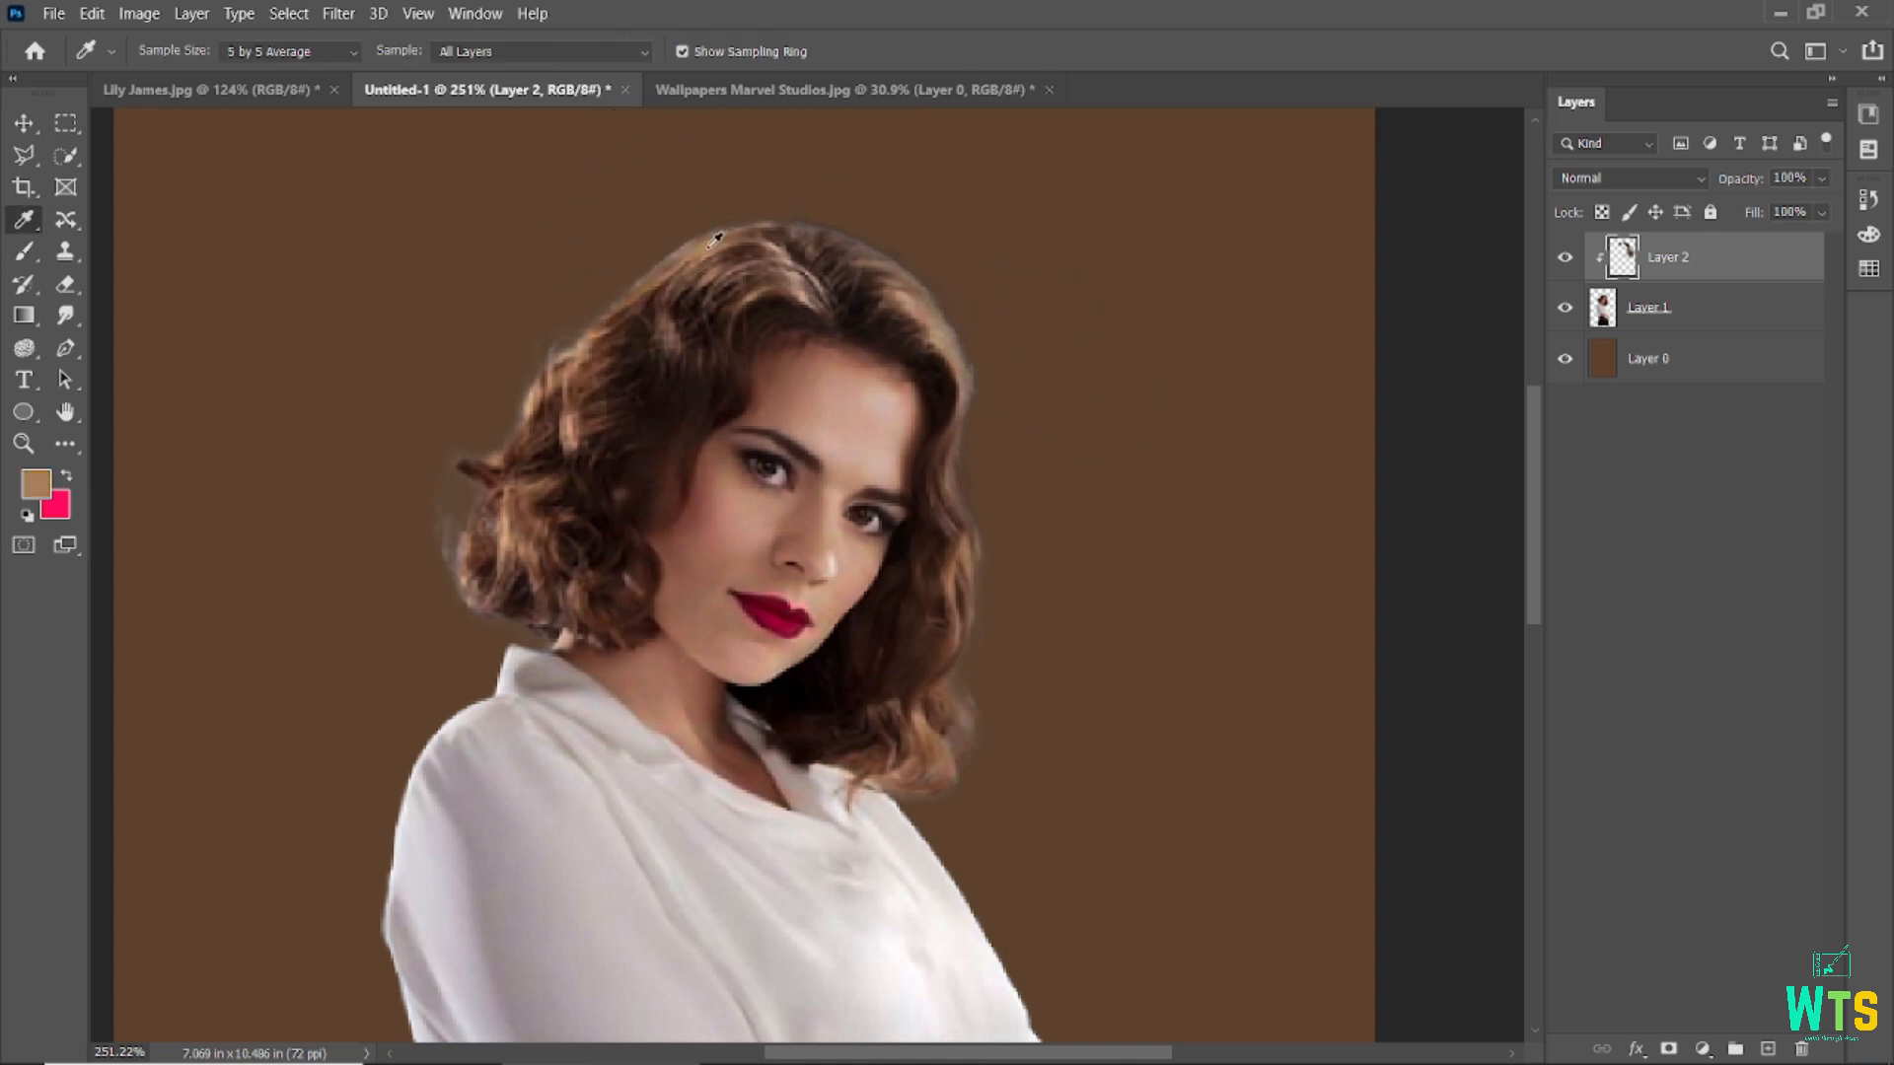
click(24, 252)
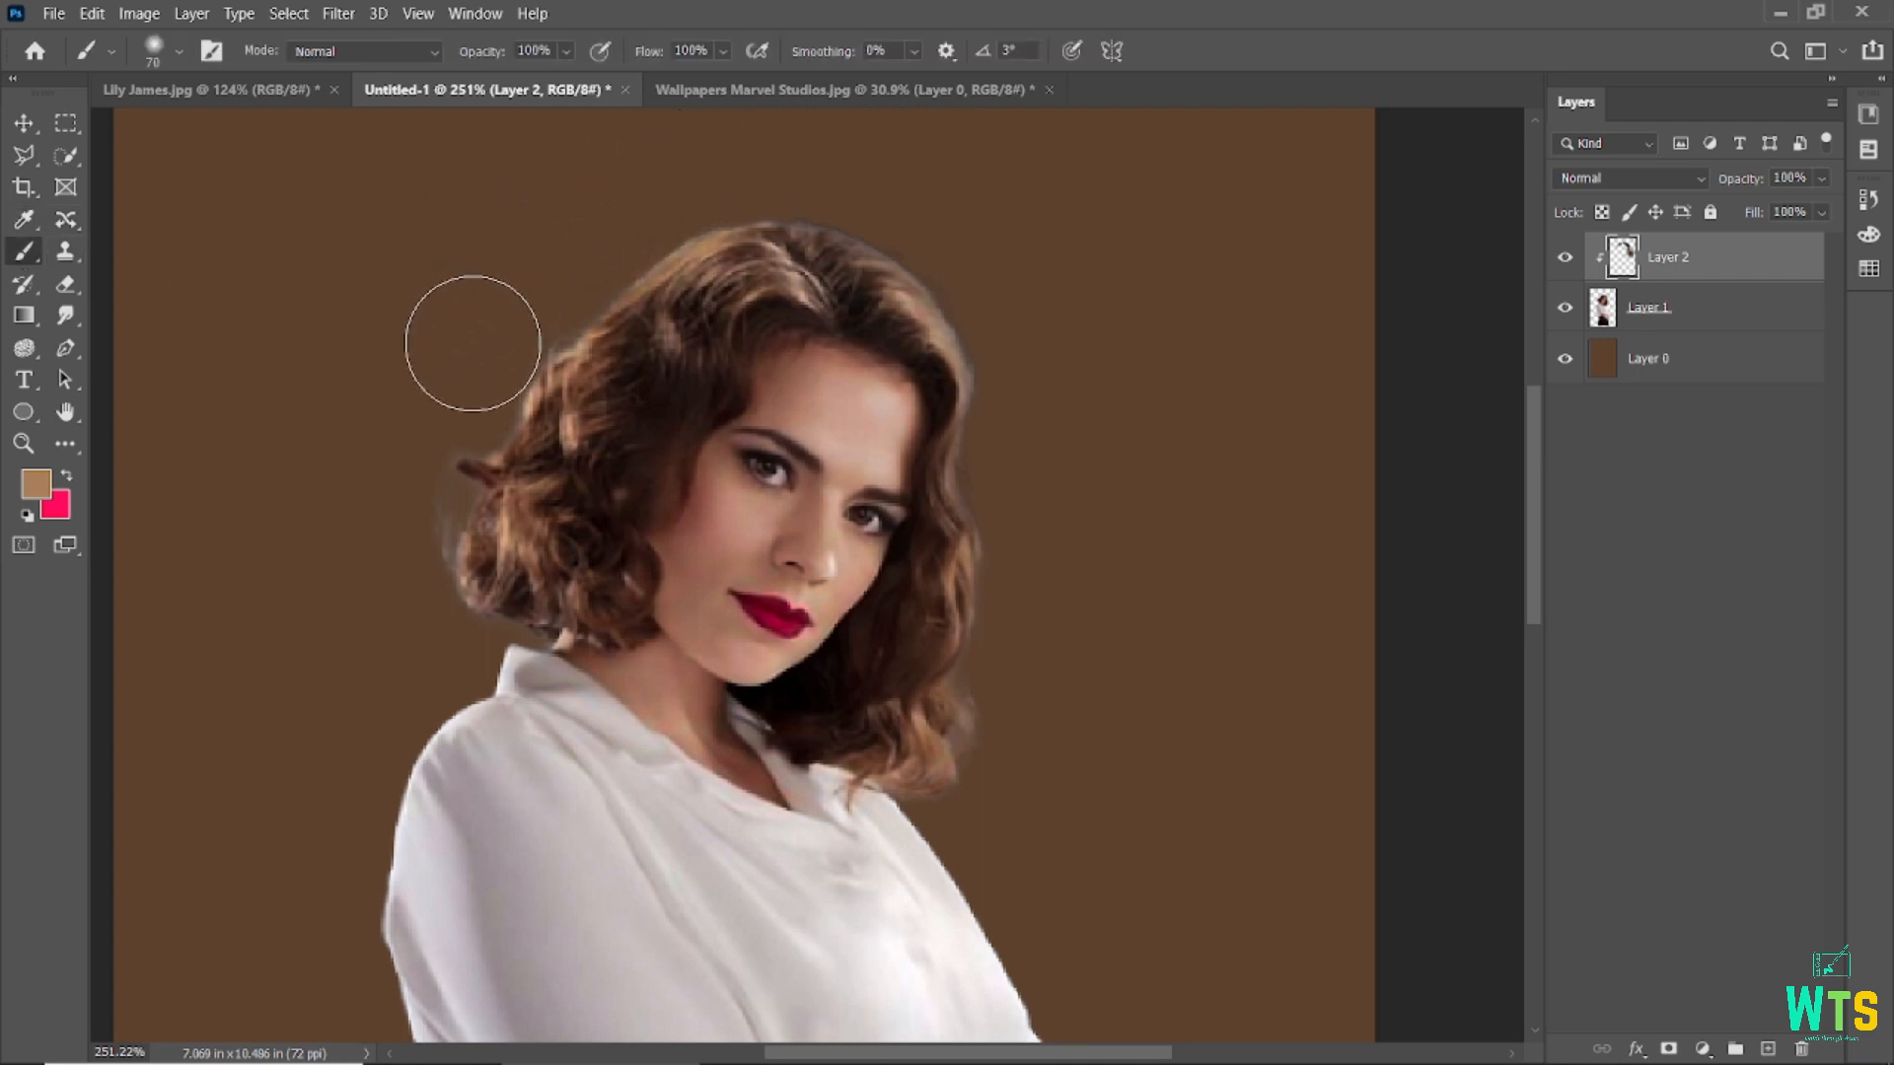
key(i)
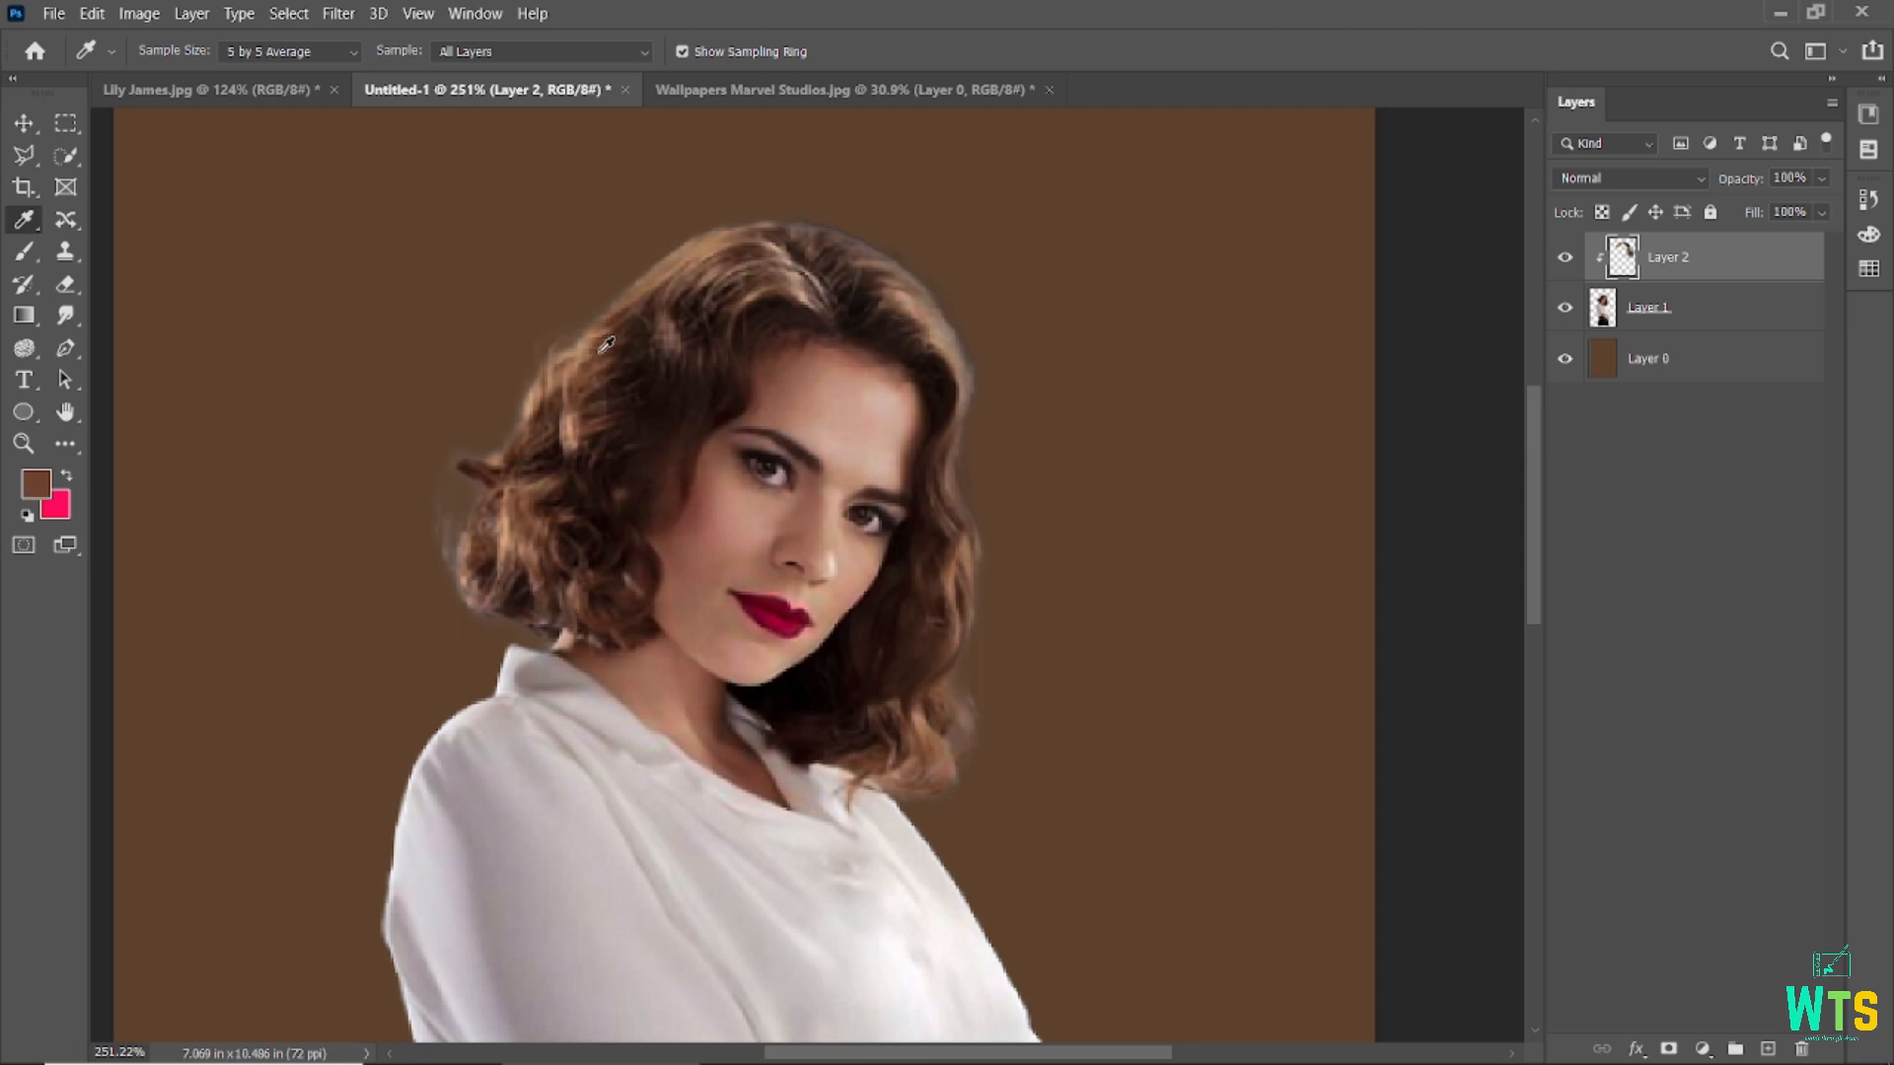
key(b)
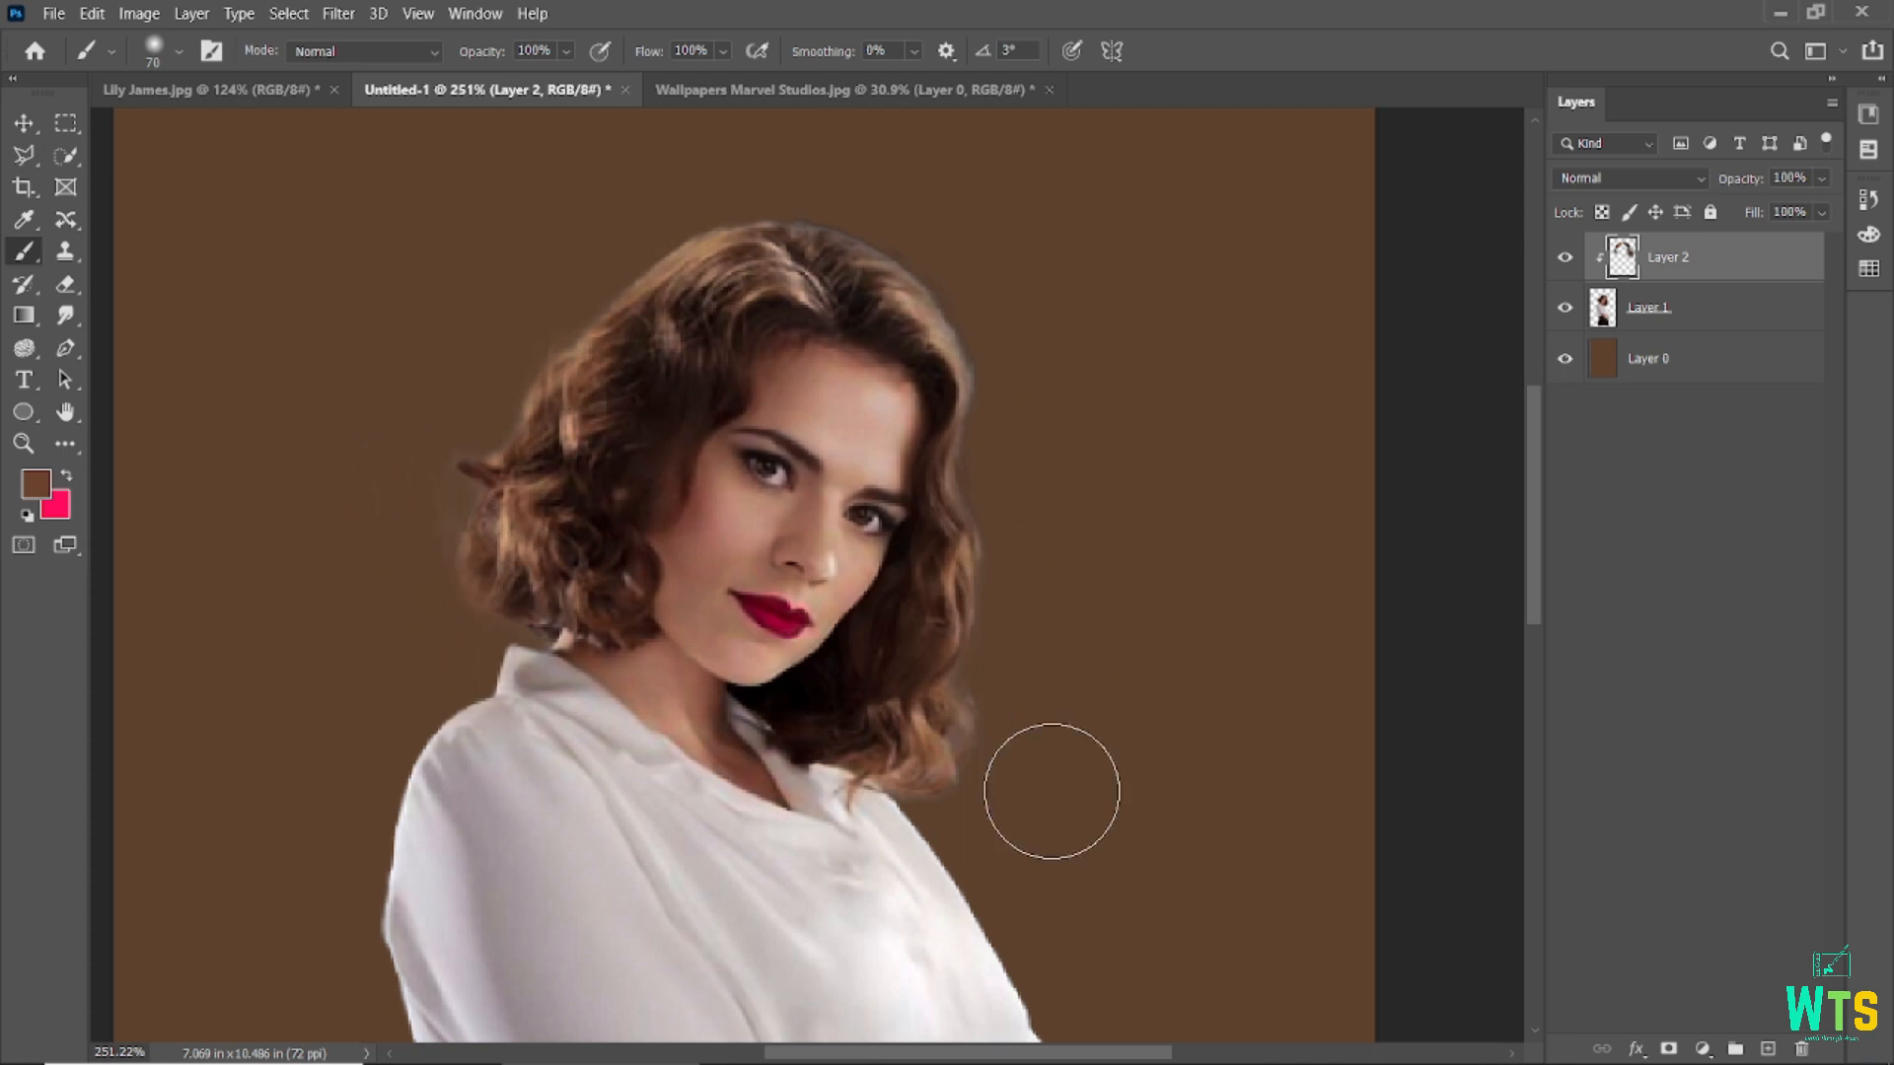
- Set the brush to 90 px, 45% opacity and 70% flow and touch up the hair edges
key(bracketright)
key(bracketright)
text(45)
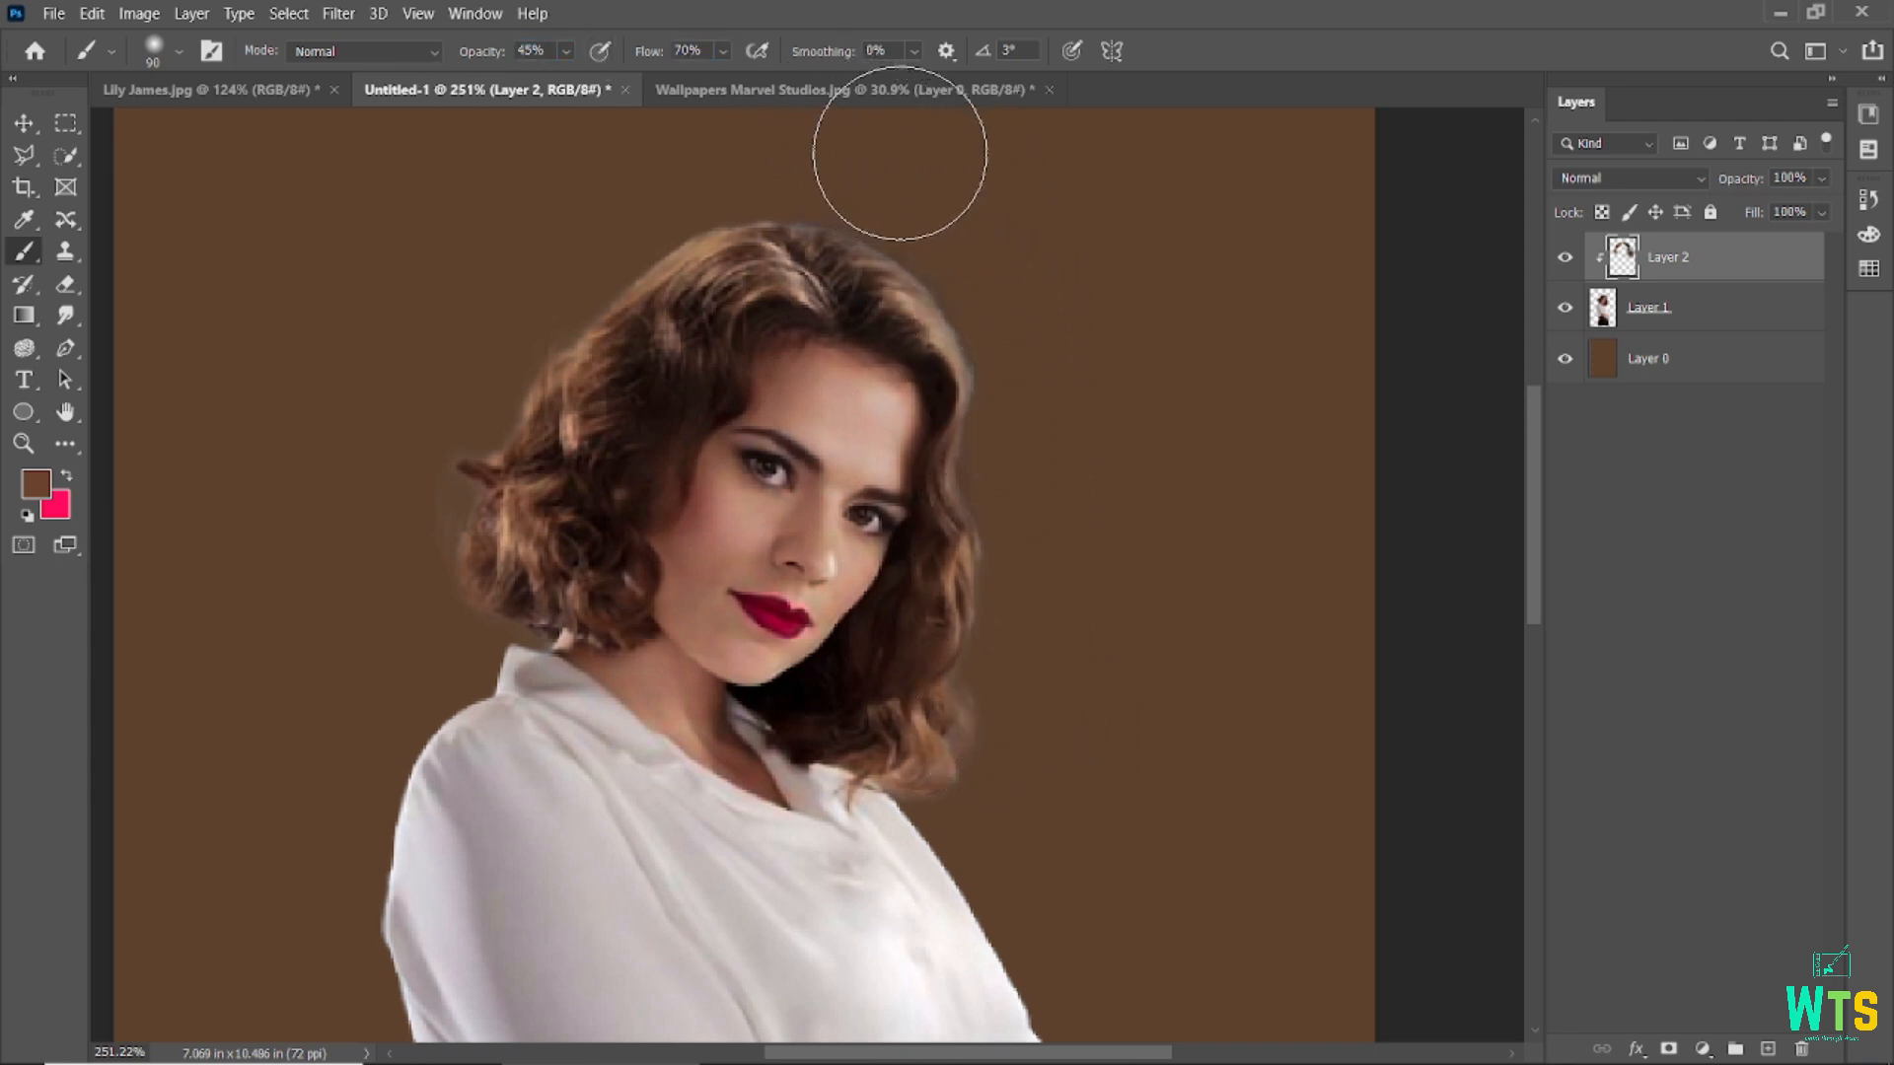
scroll(1022, 429, down, 5)
scroll(1023, 437, up, 2)
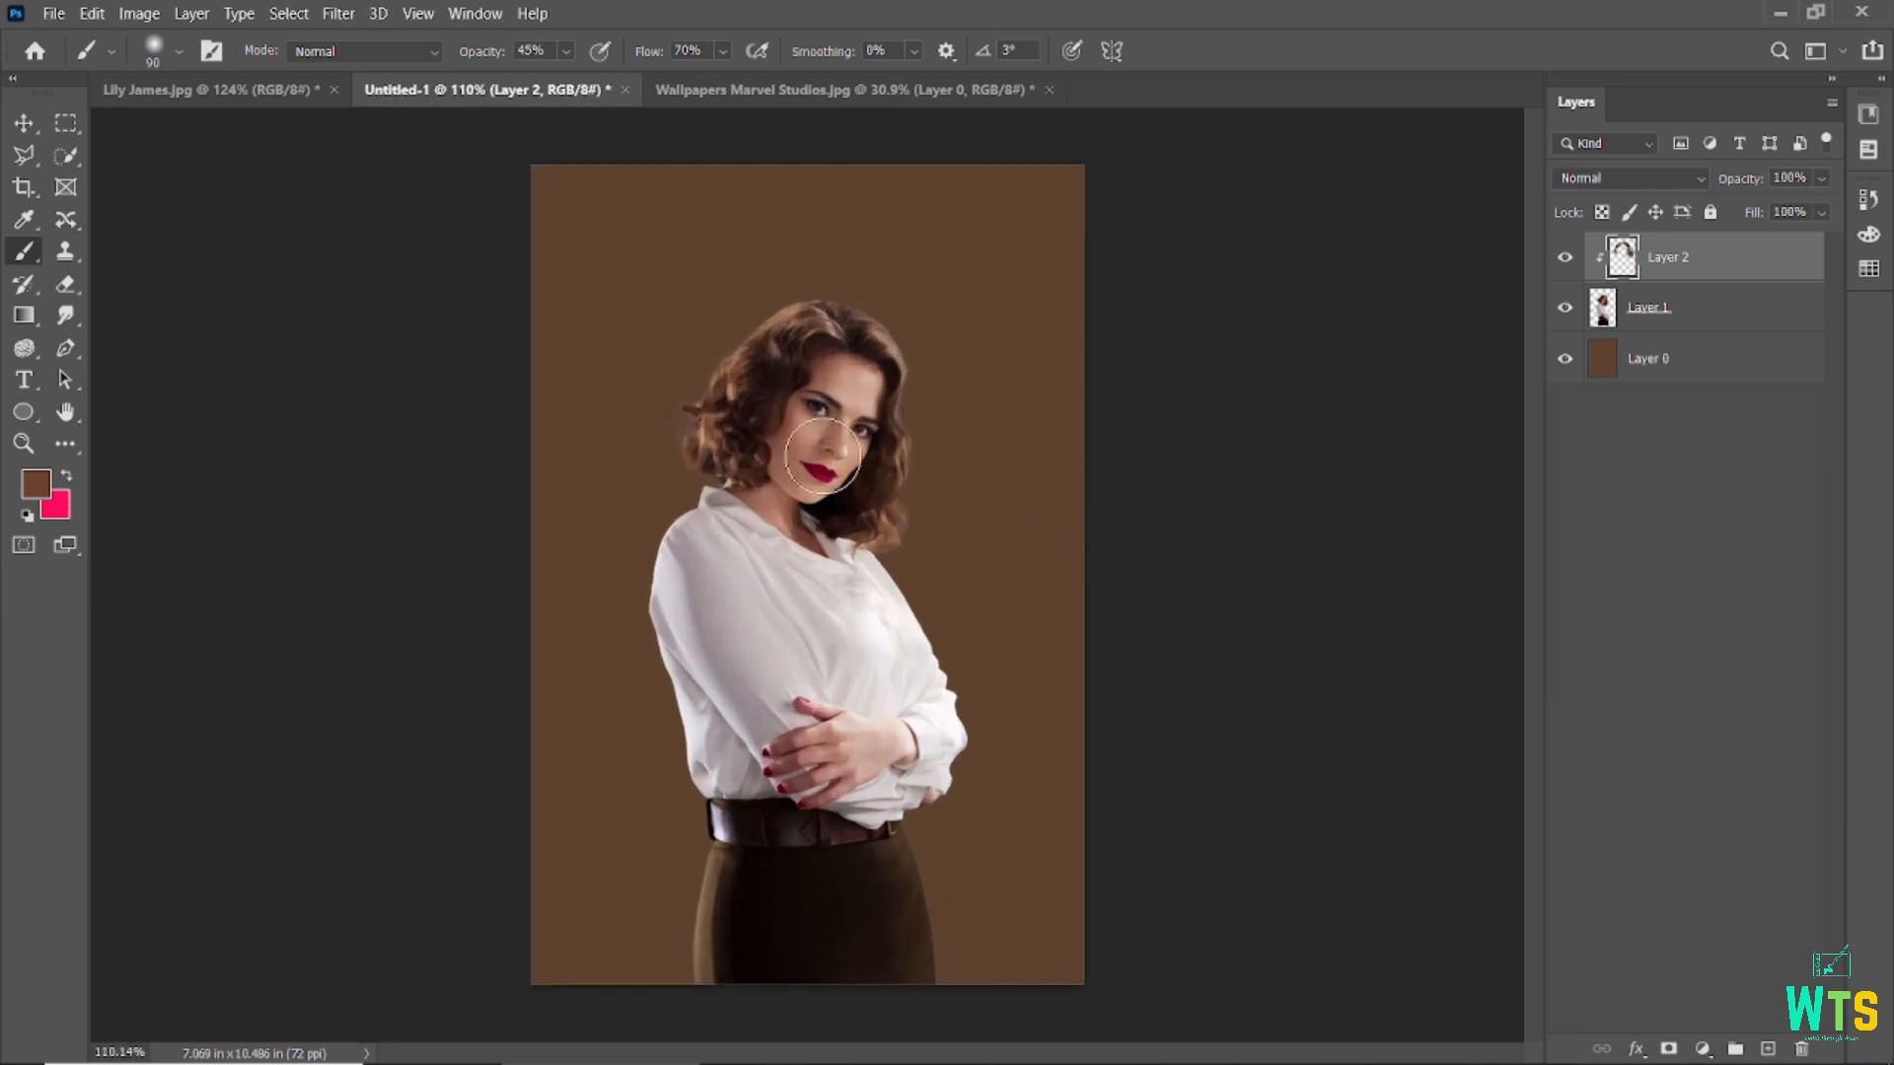
- Add a Curves adjustment clipped to the woman's layer, slightly adjust its shadow point and compare the result with the adjustment hidden
click(33, 128)
click(200, 255)
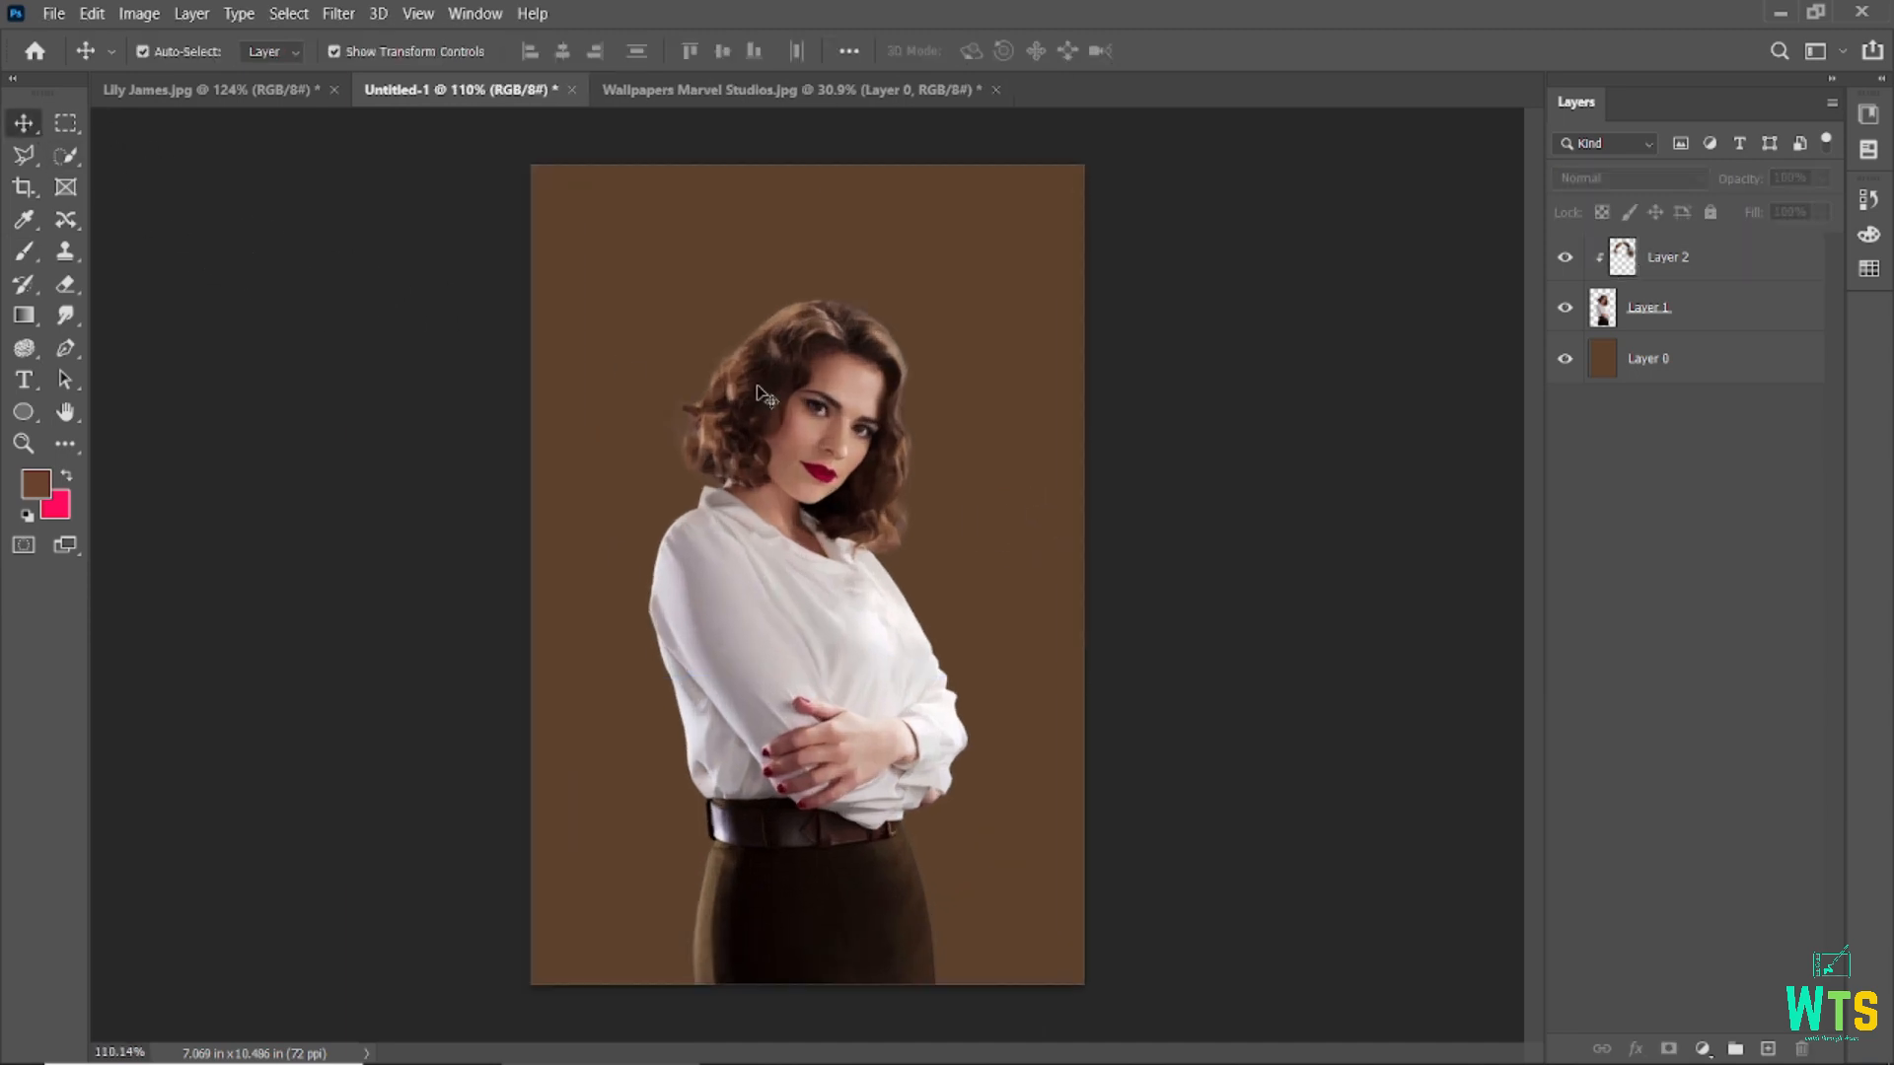
click(719, 382)
click(1714, 1051)
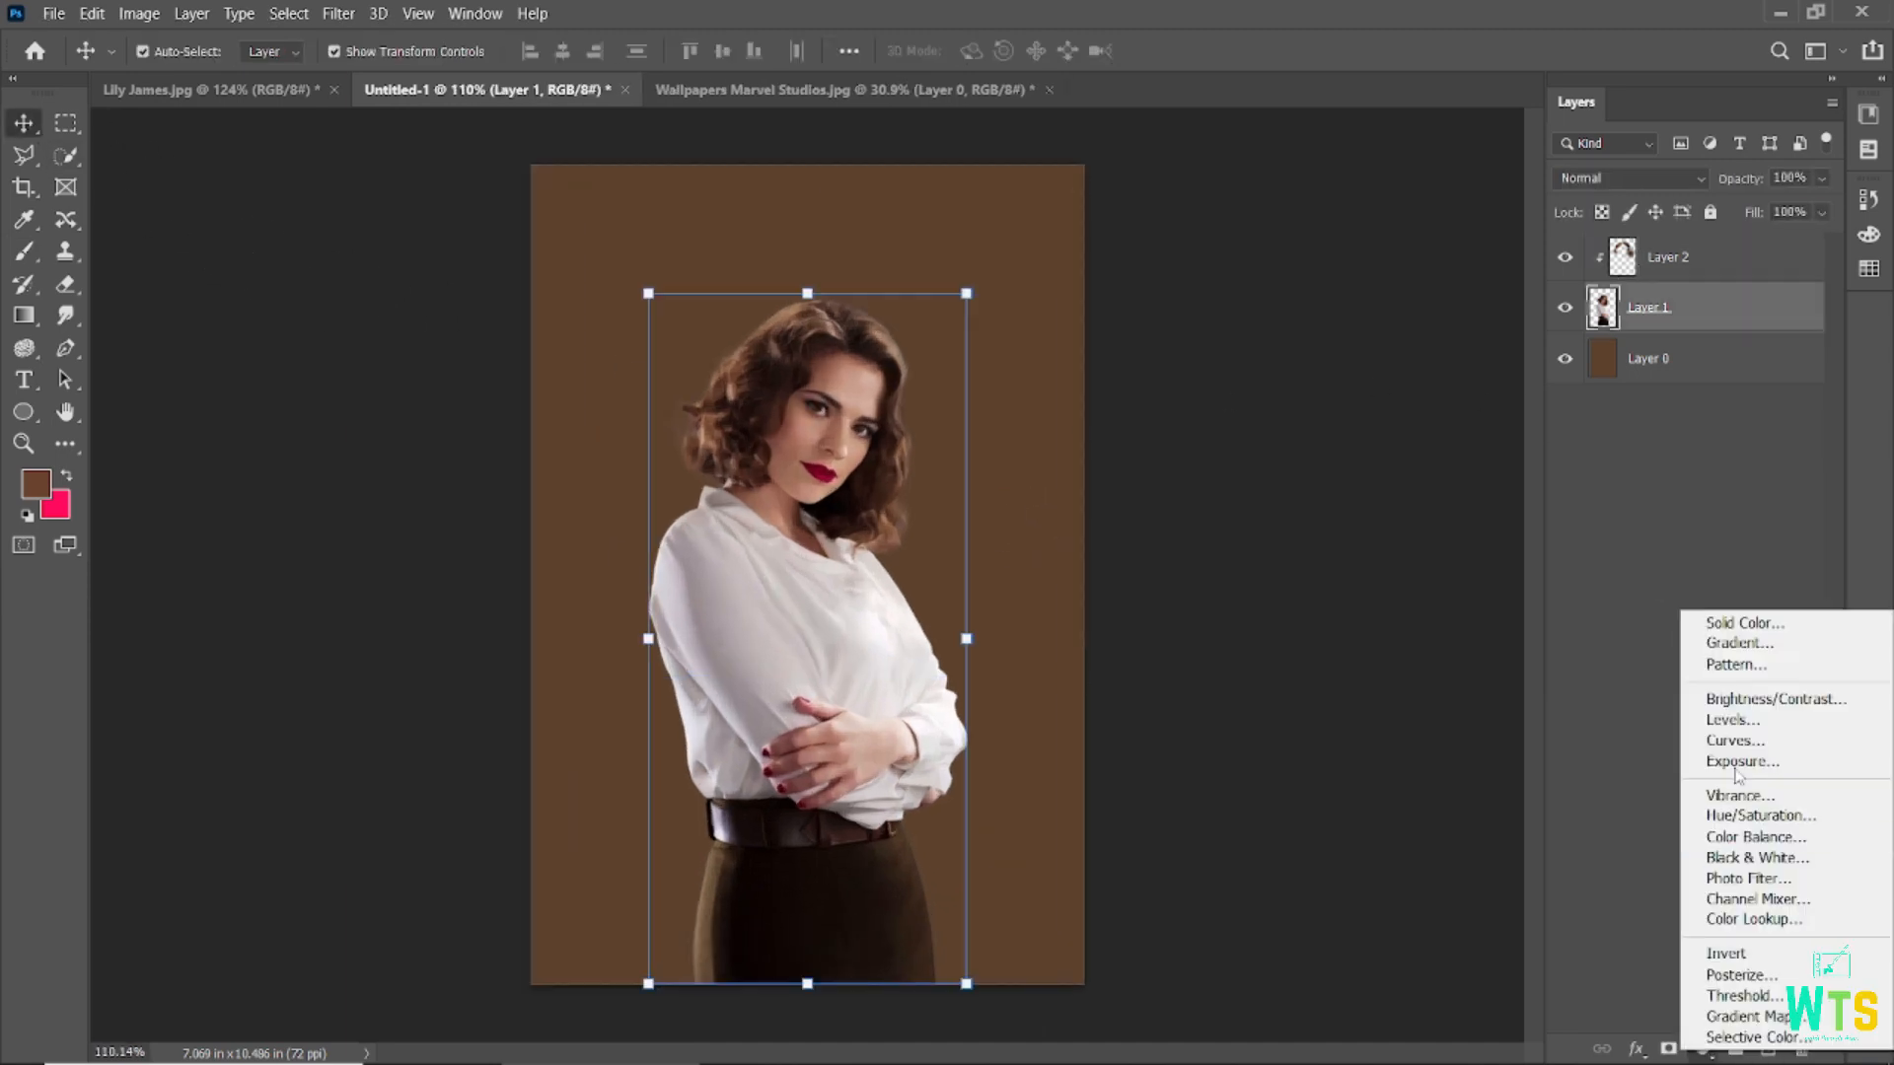
click(1725, 744)
drag(234, 841, 234, 845)
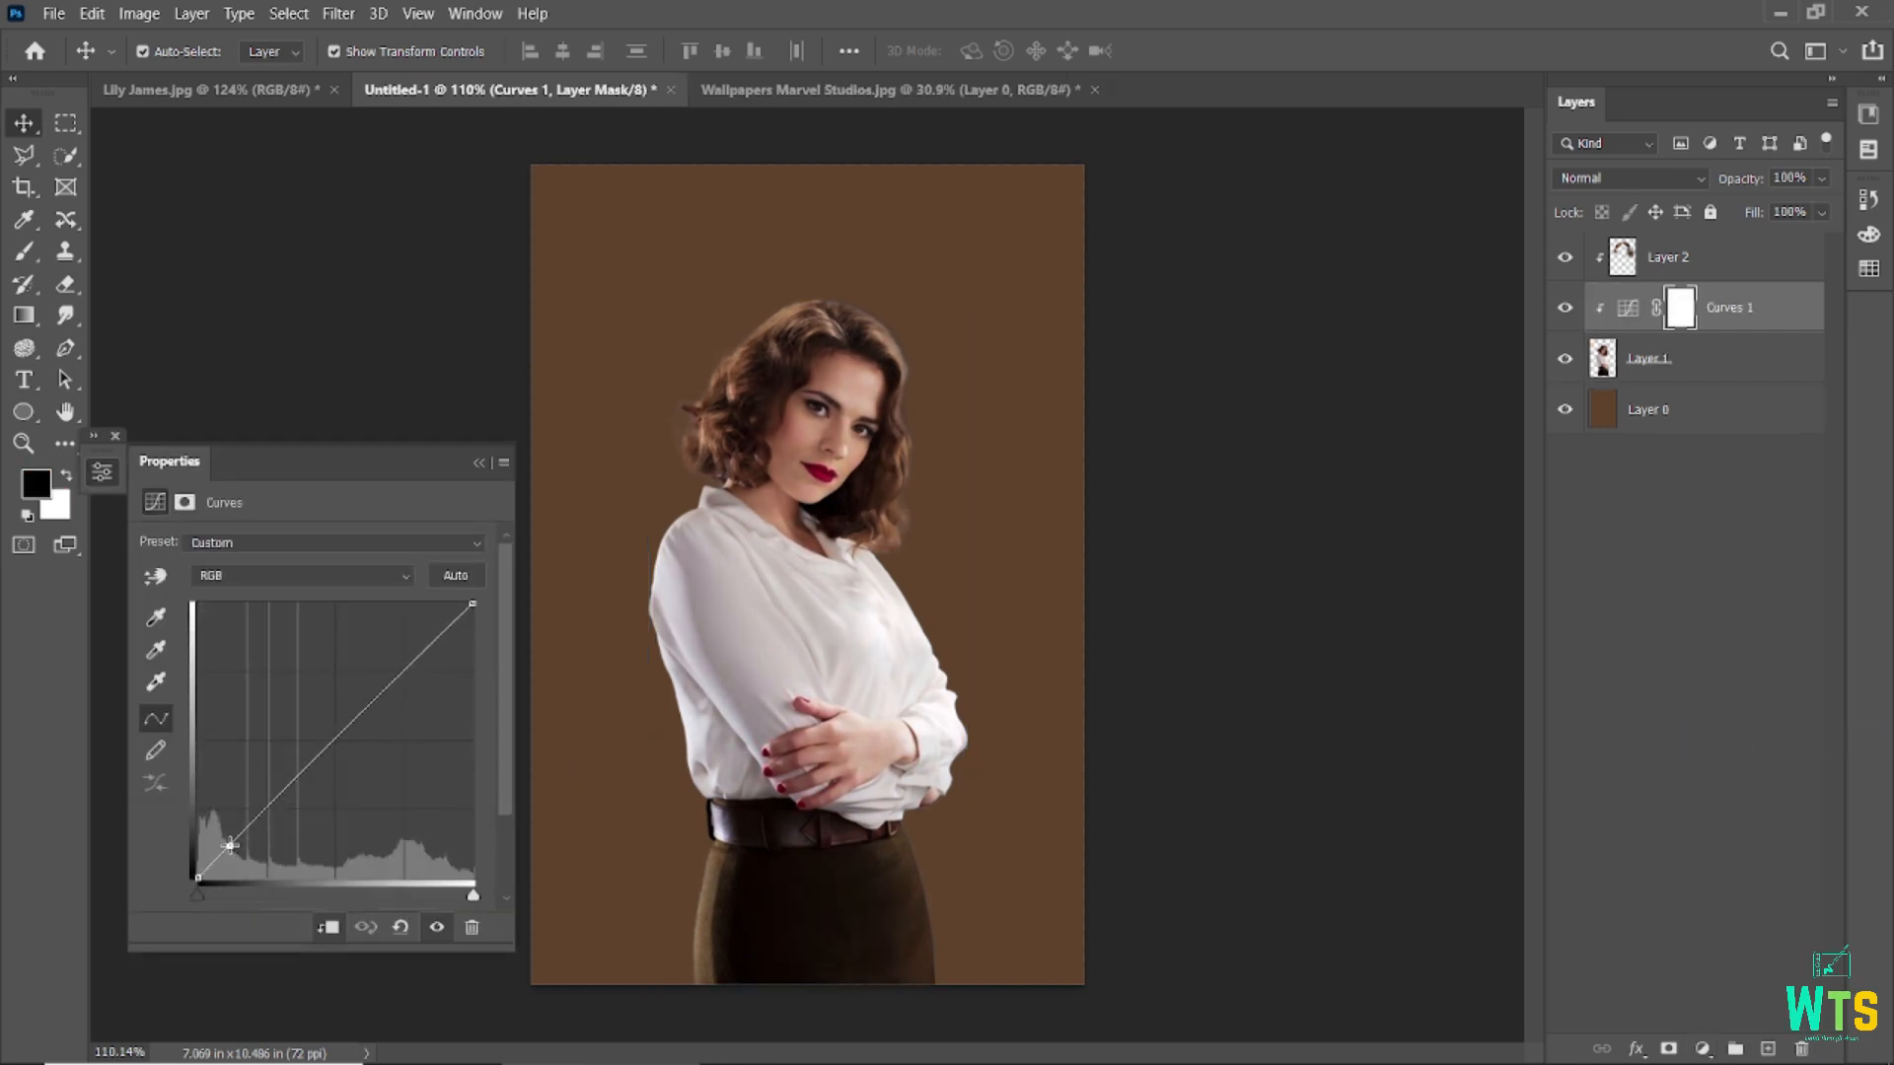
click(436, 927)
click(435, 930)
click(187, 432)
click(117, 439)
click(305, 507)
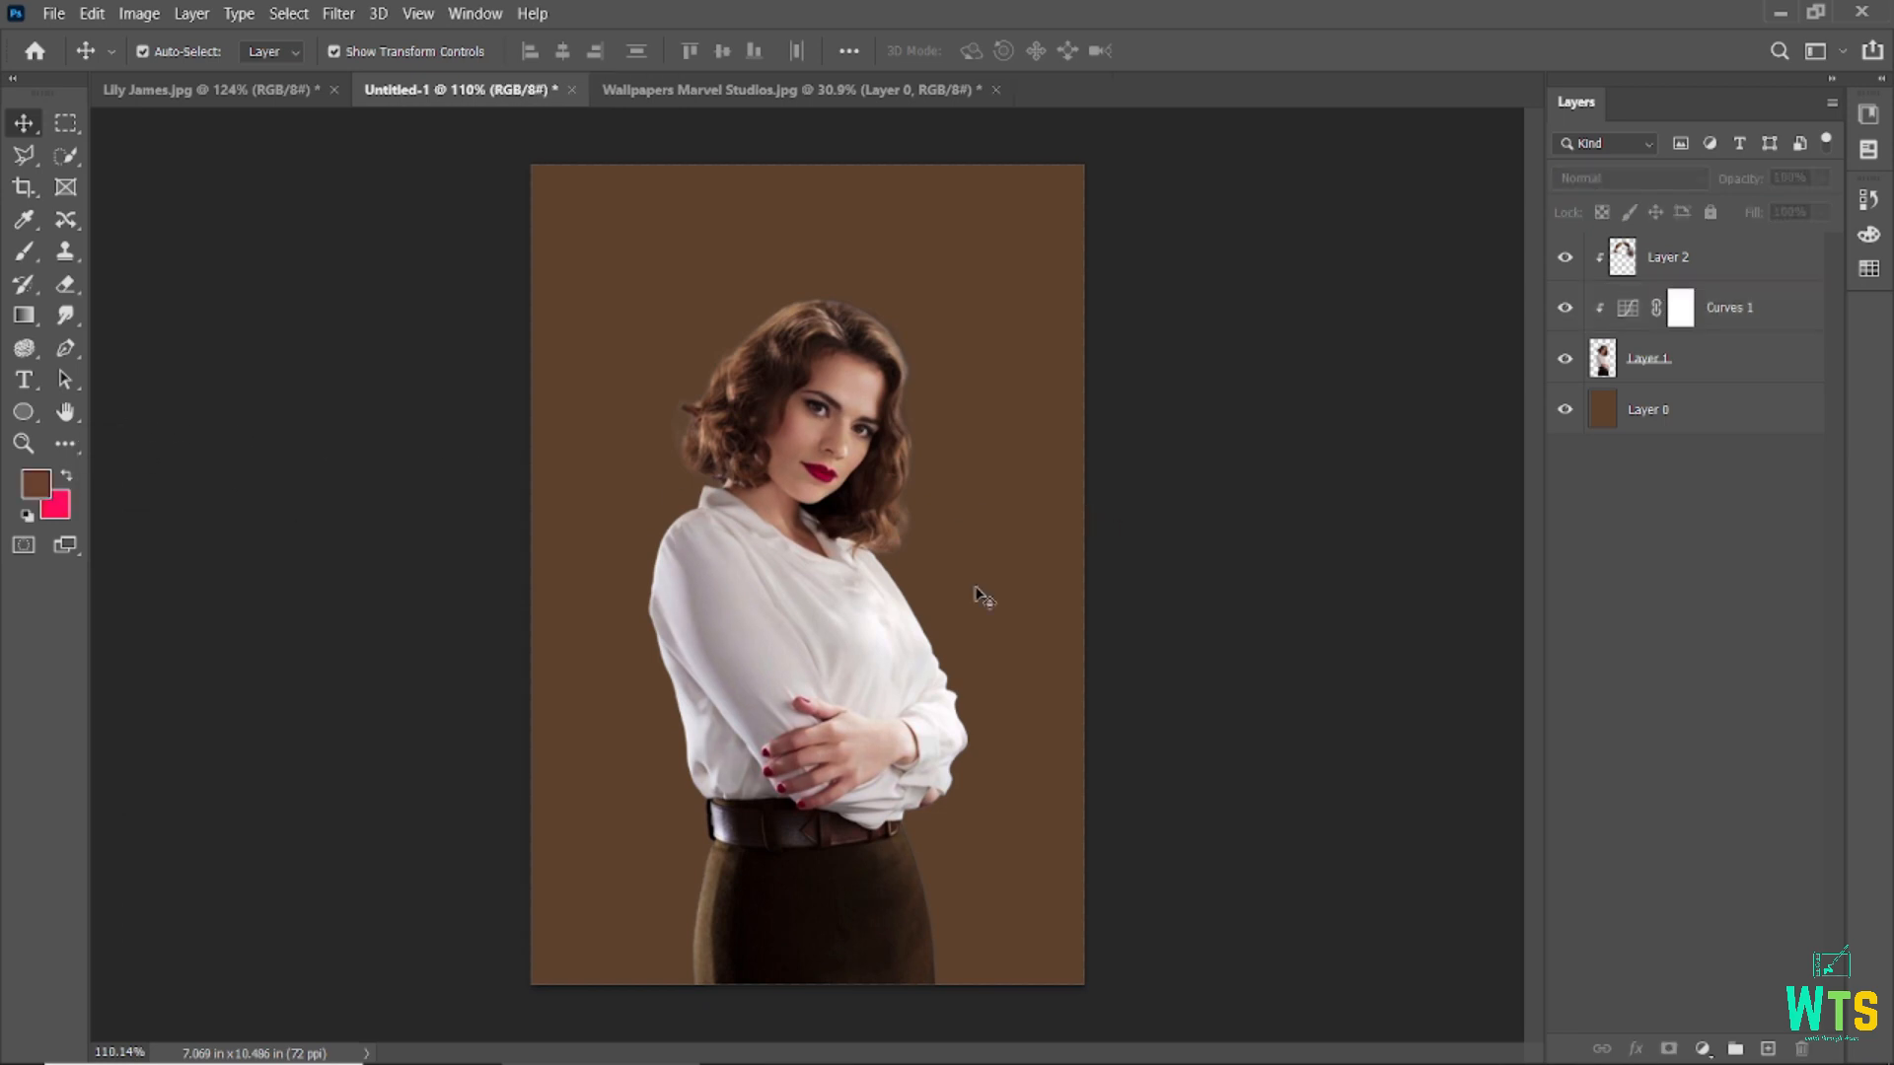
- Add a new layer directly above Layer 0 and set the foreground colour to very dark brown #1e0d01
scroll(1144, 632, down, 1)
click(1646, 419)
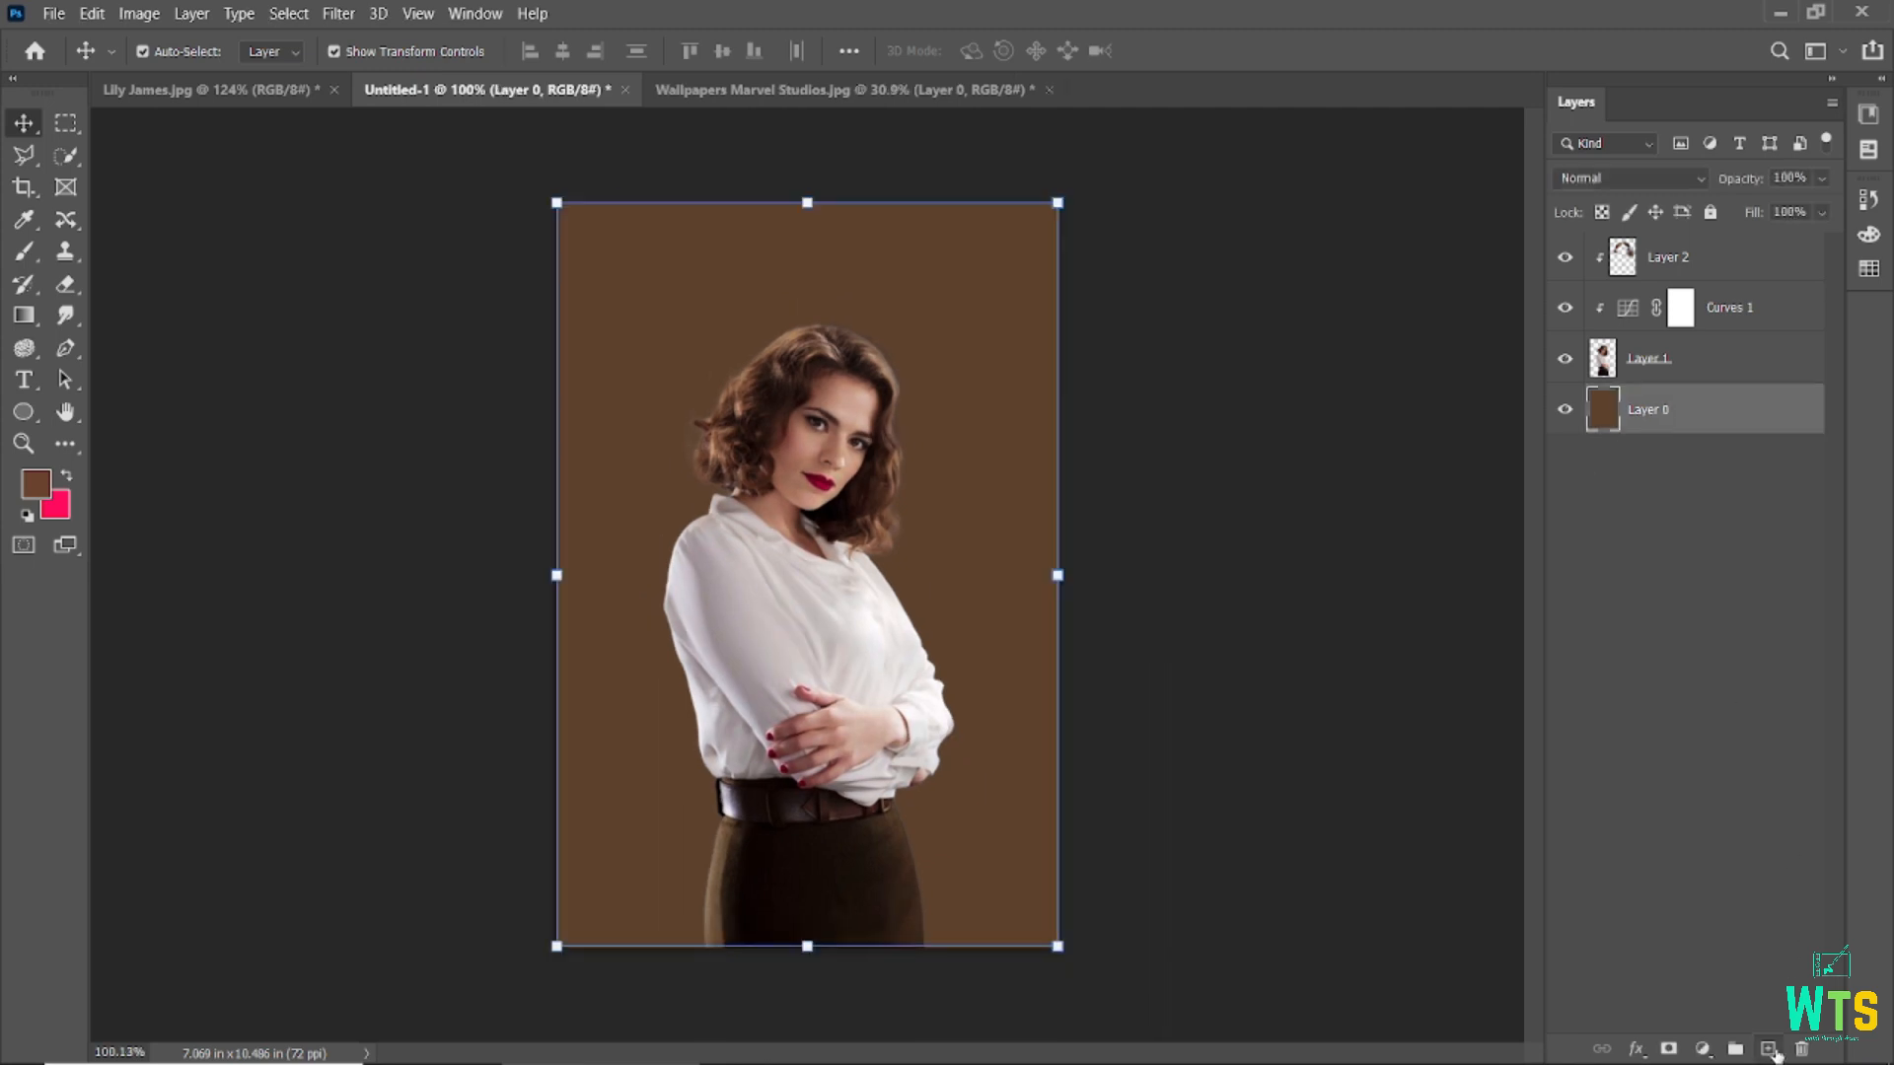
click(1768, 1048)
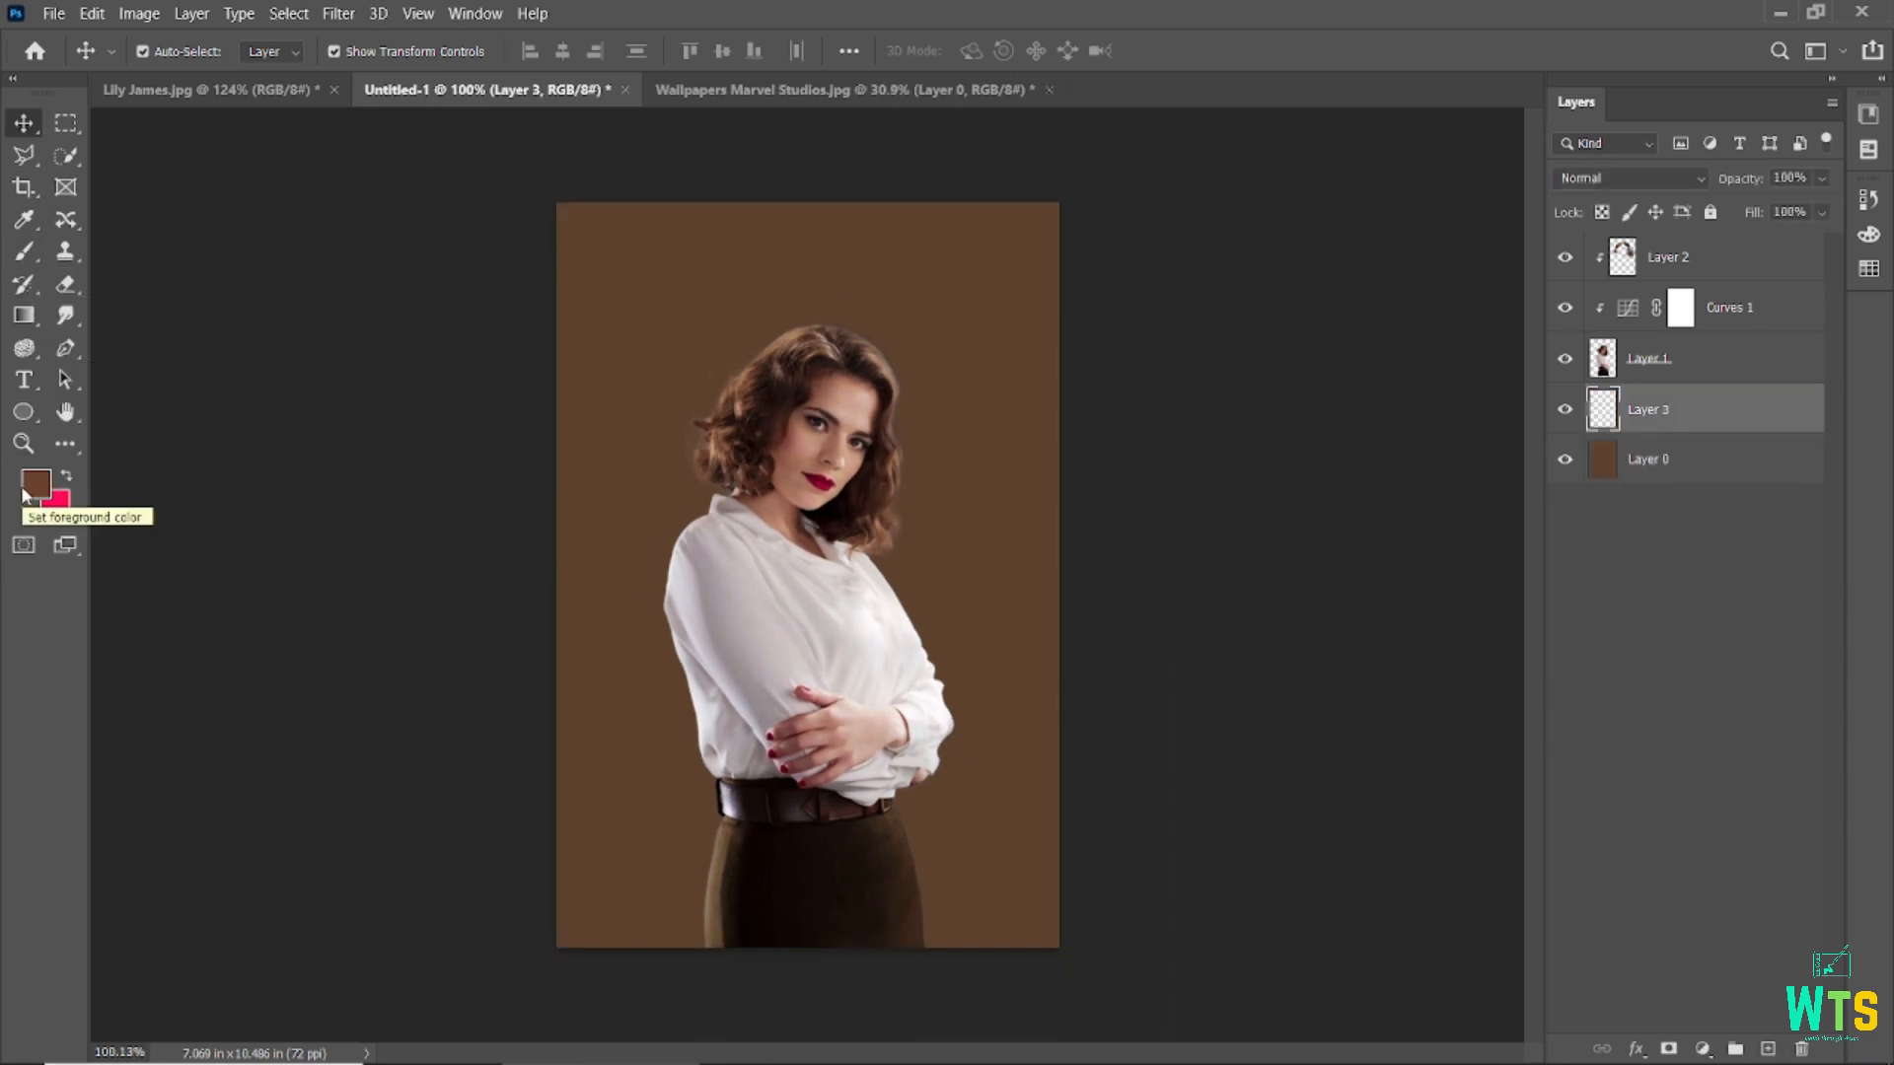
click(24, 221)
click(47, 496)
drag(1394, 808, 1524, 866)
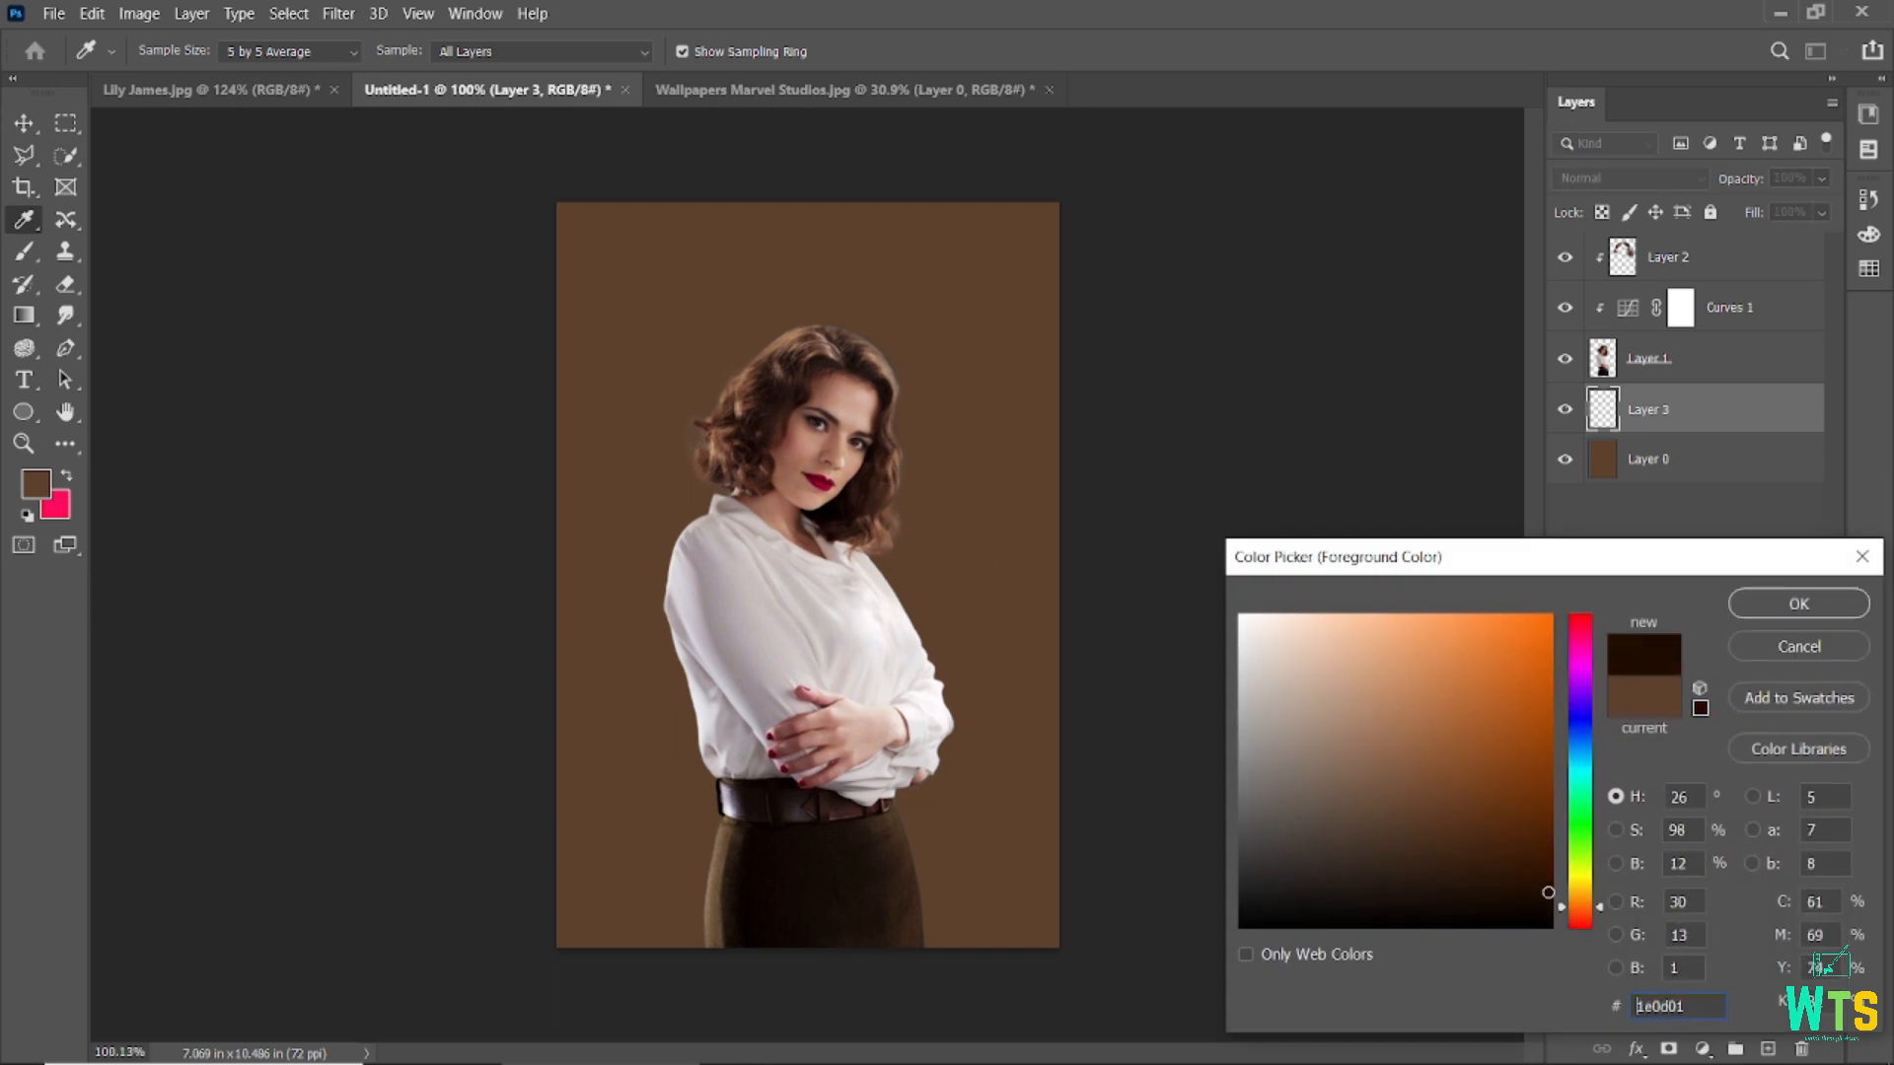
click(1754, 612)
key(b)
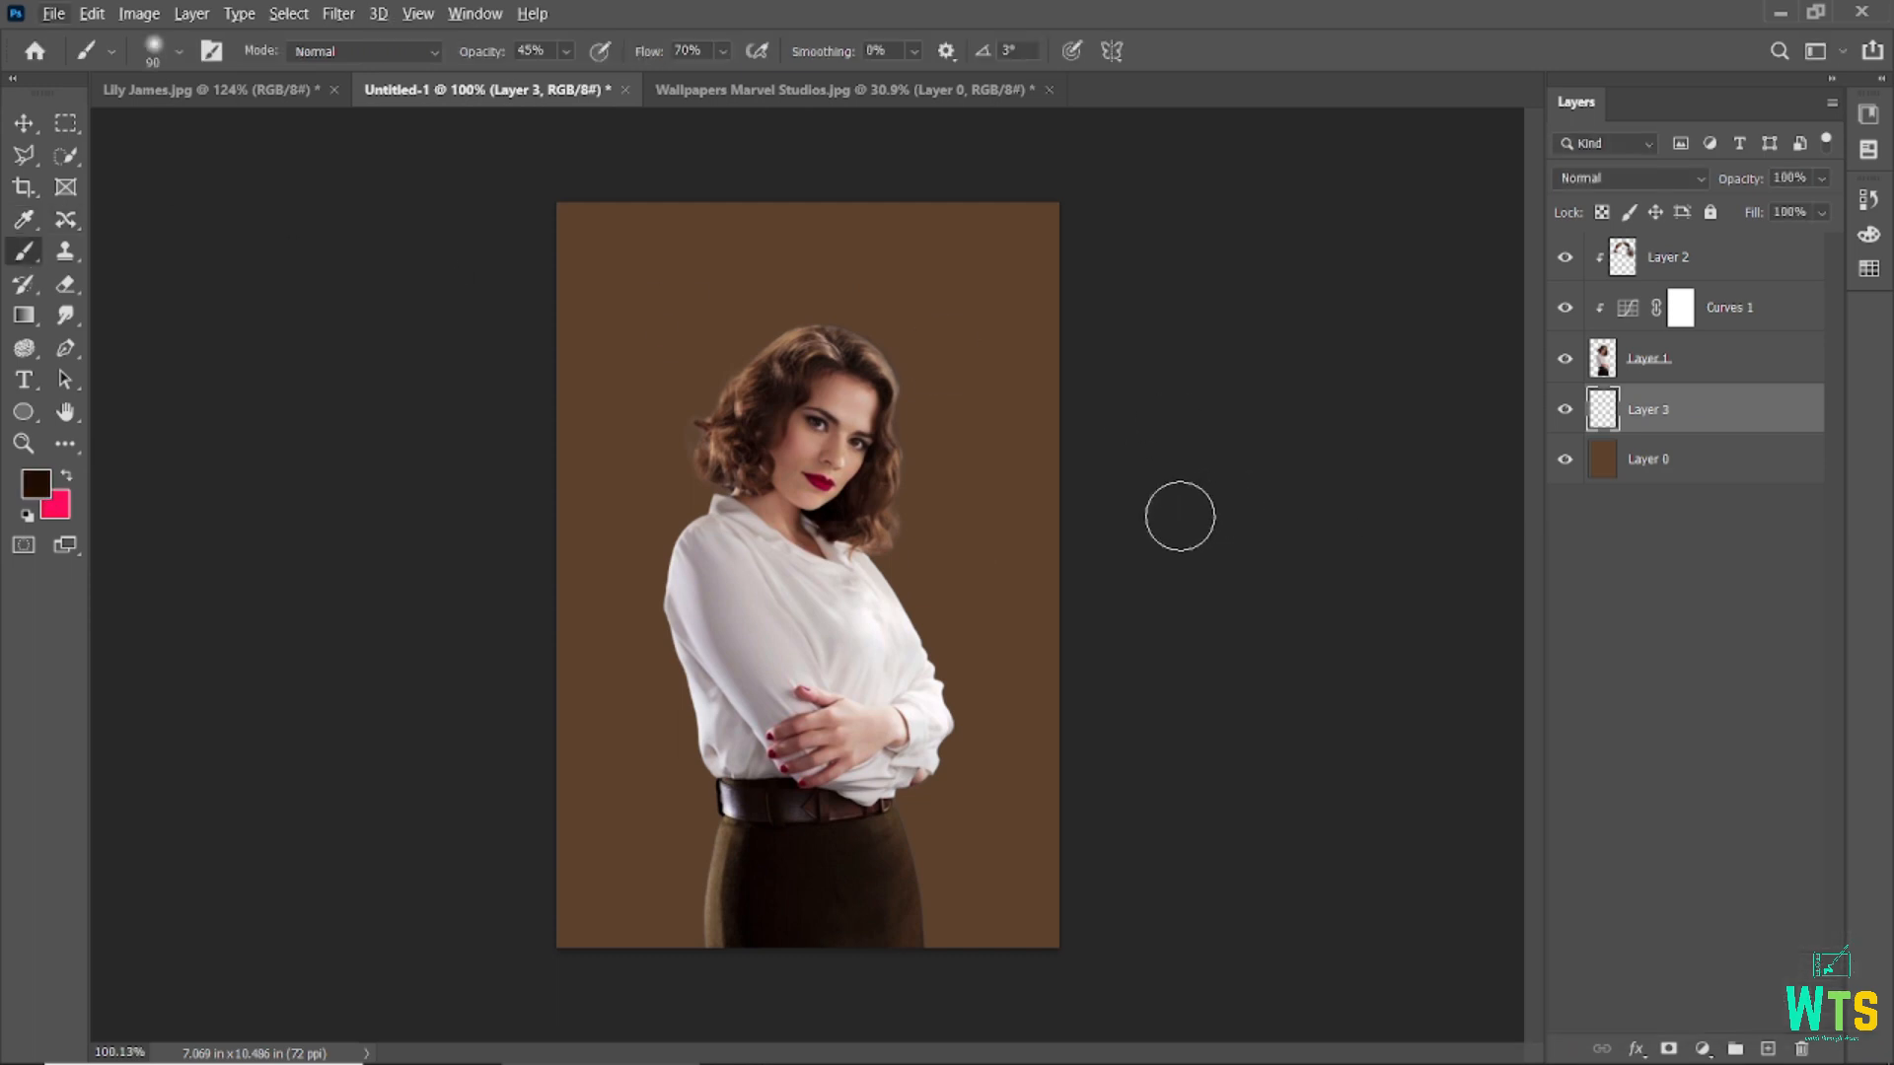
- Enlarge the brush to 1000 px and darken the background around the lower edge of the portrait on Layer 3
key(bracketright)
key(bracketright)
key(bracketright)
key(bracketright)
key(bracketright)
key(bracketright)
key(bracketright)
key(bracketright)
key(bracketright)
key(bracketright)
key(bracketright)
scroll(1367, 765, down, 3)
key(bracketright)
key(bracketright)
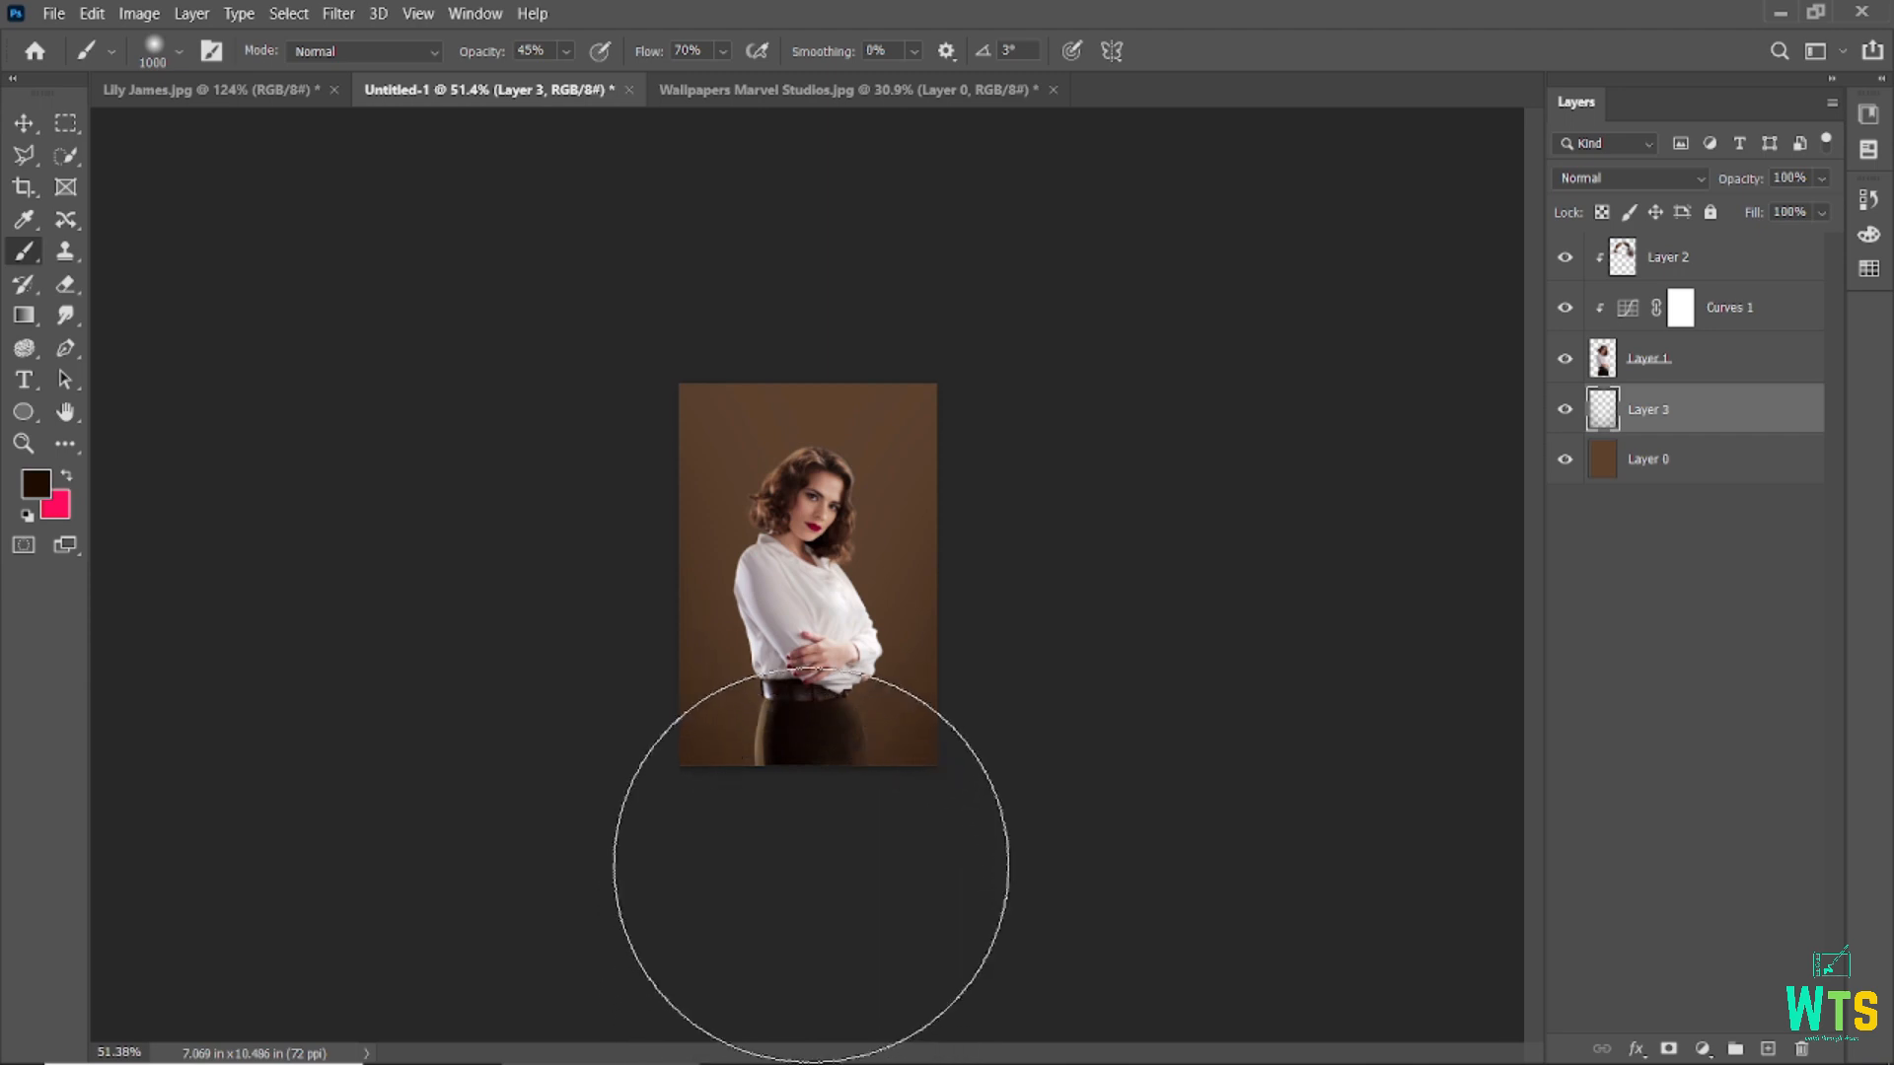
click(809, 838)
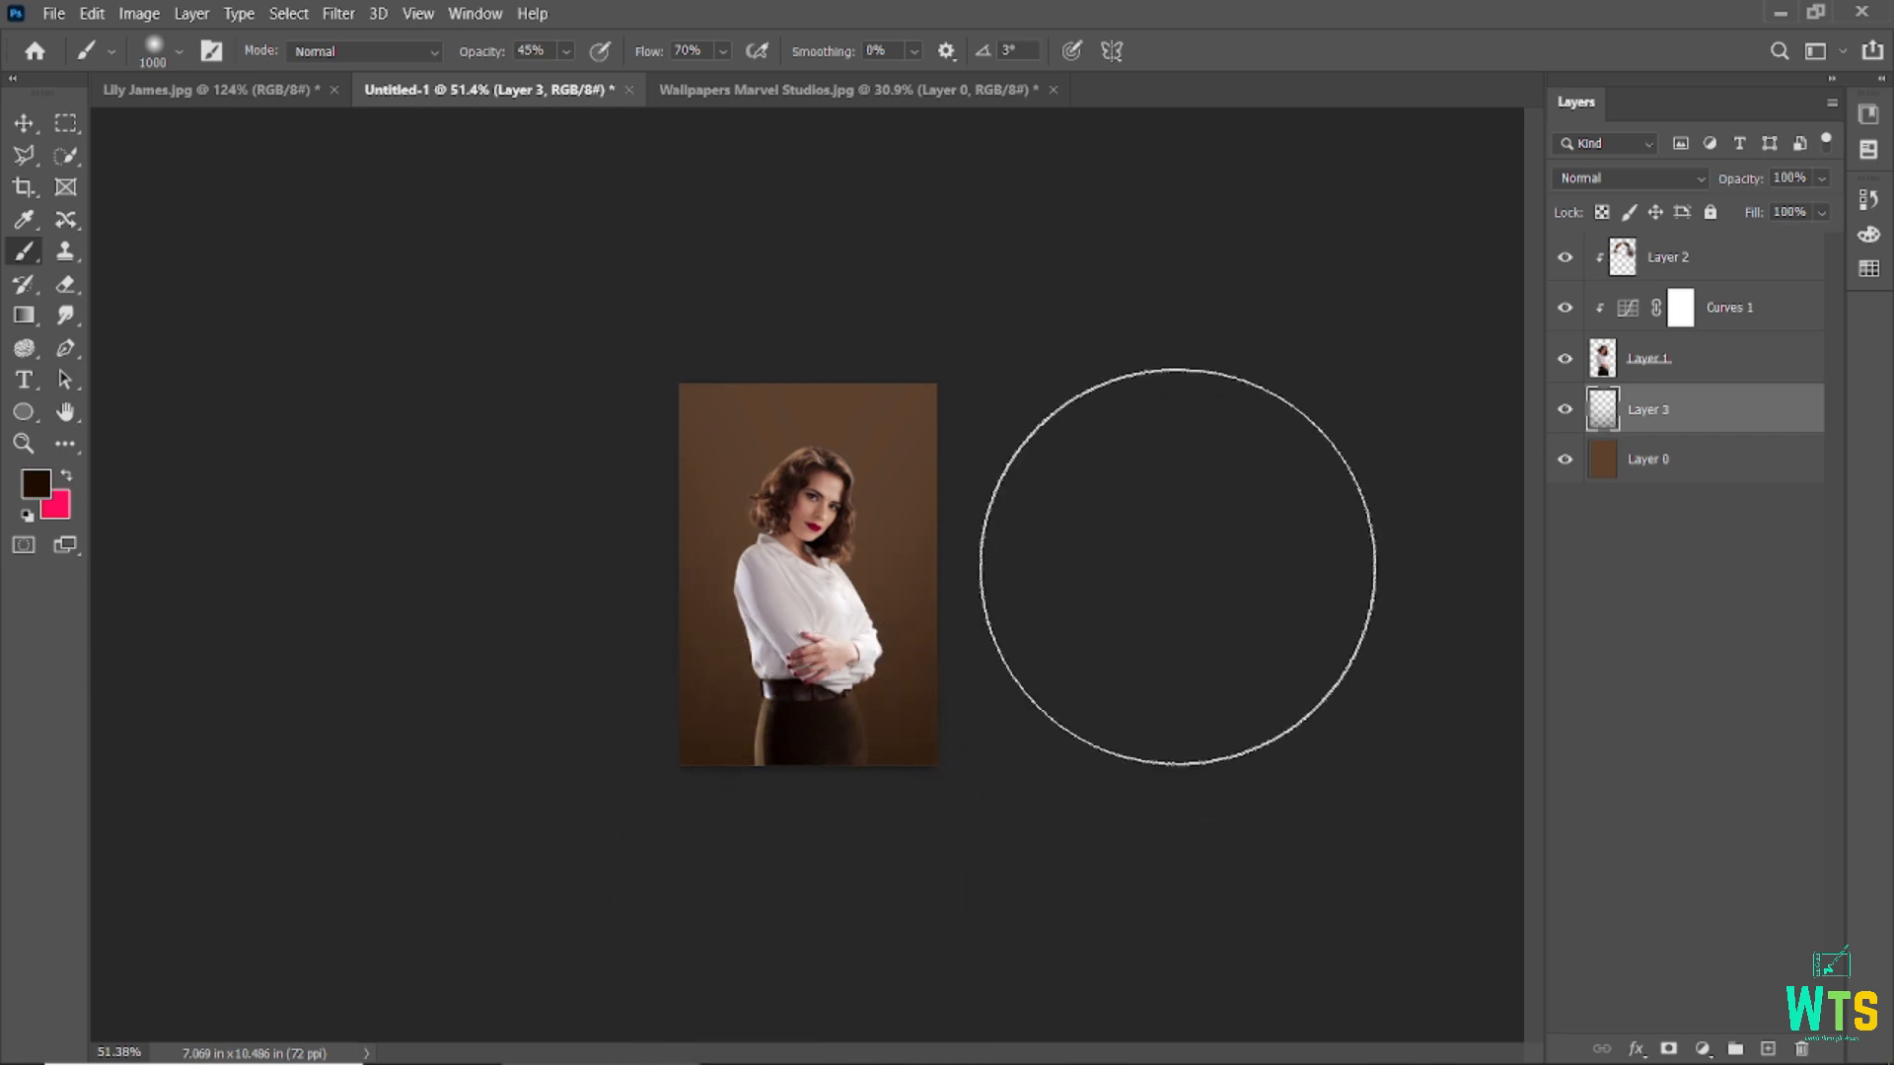
- Enlarge the brush to 1800 px and deepen the dark shading on the background
key(bracketright)
key(bracketright)
key(bracketright)
key(bracketright)
key(bracketright)
key(bracketright)
key(bracketright)
key(bracketright)
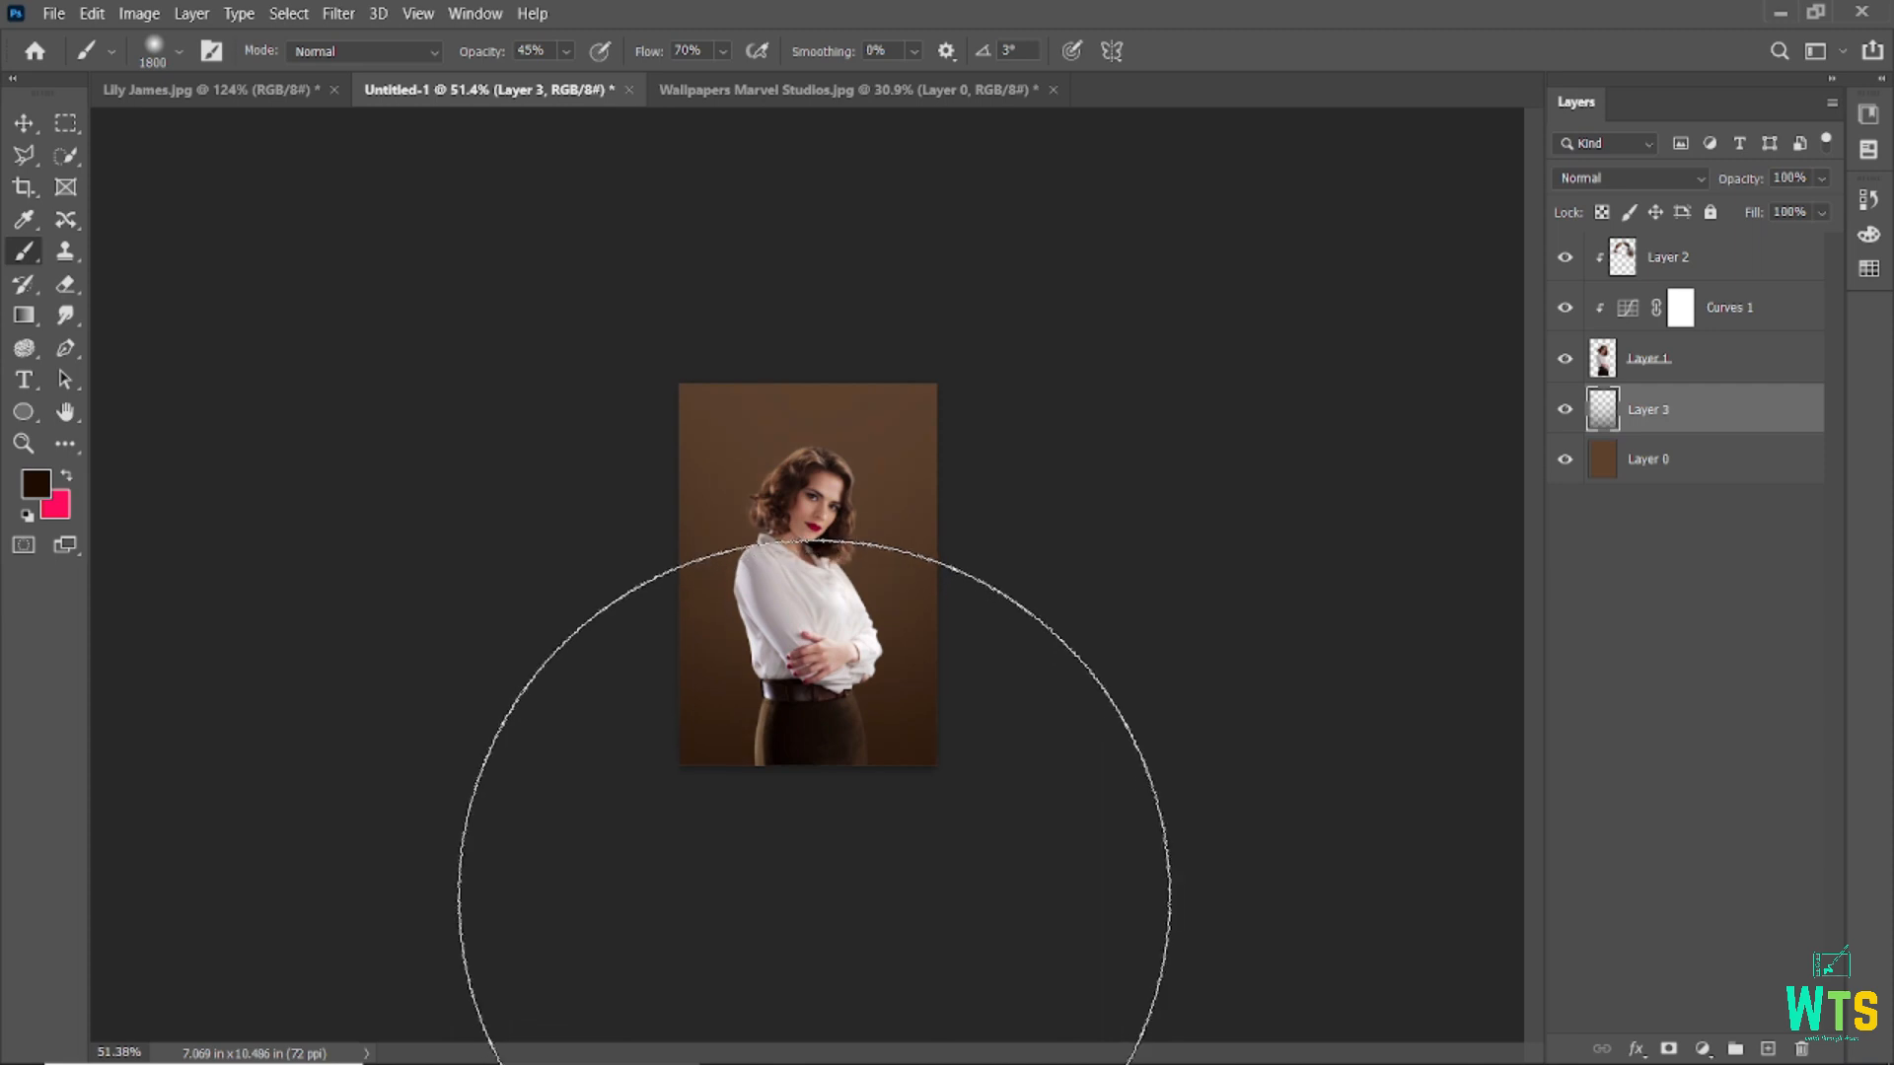
- Reduce the brush to 800 px and refine the dark vignette around the portrait's edges
key(bracketleft)
key(bracketleft)
key(bracketleft)
key(bracketleft)
key(bracketleft)
key(bracketleft)
key(bracketleft)
key(bracketleft)
scroll(546, 463, up, 5)
key(bracketleft)
key(bracketleft)
key(bracketleft)
key(bracketleft)
key(bracketright)
key(bracketright)
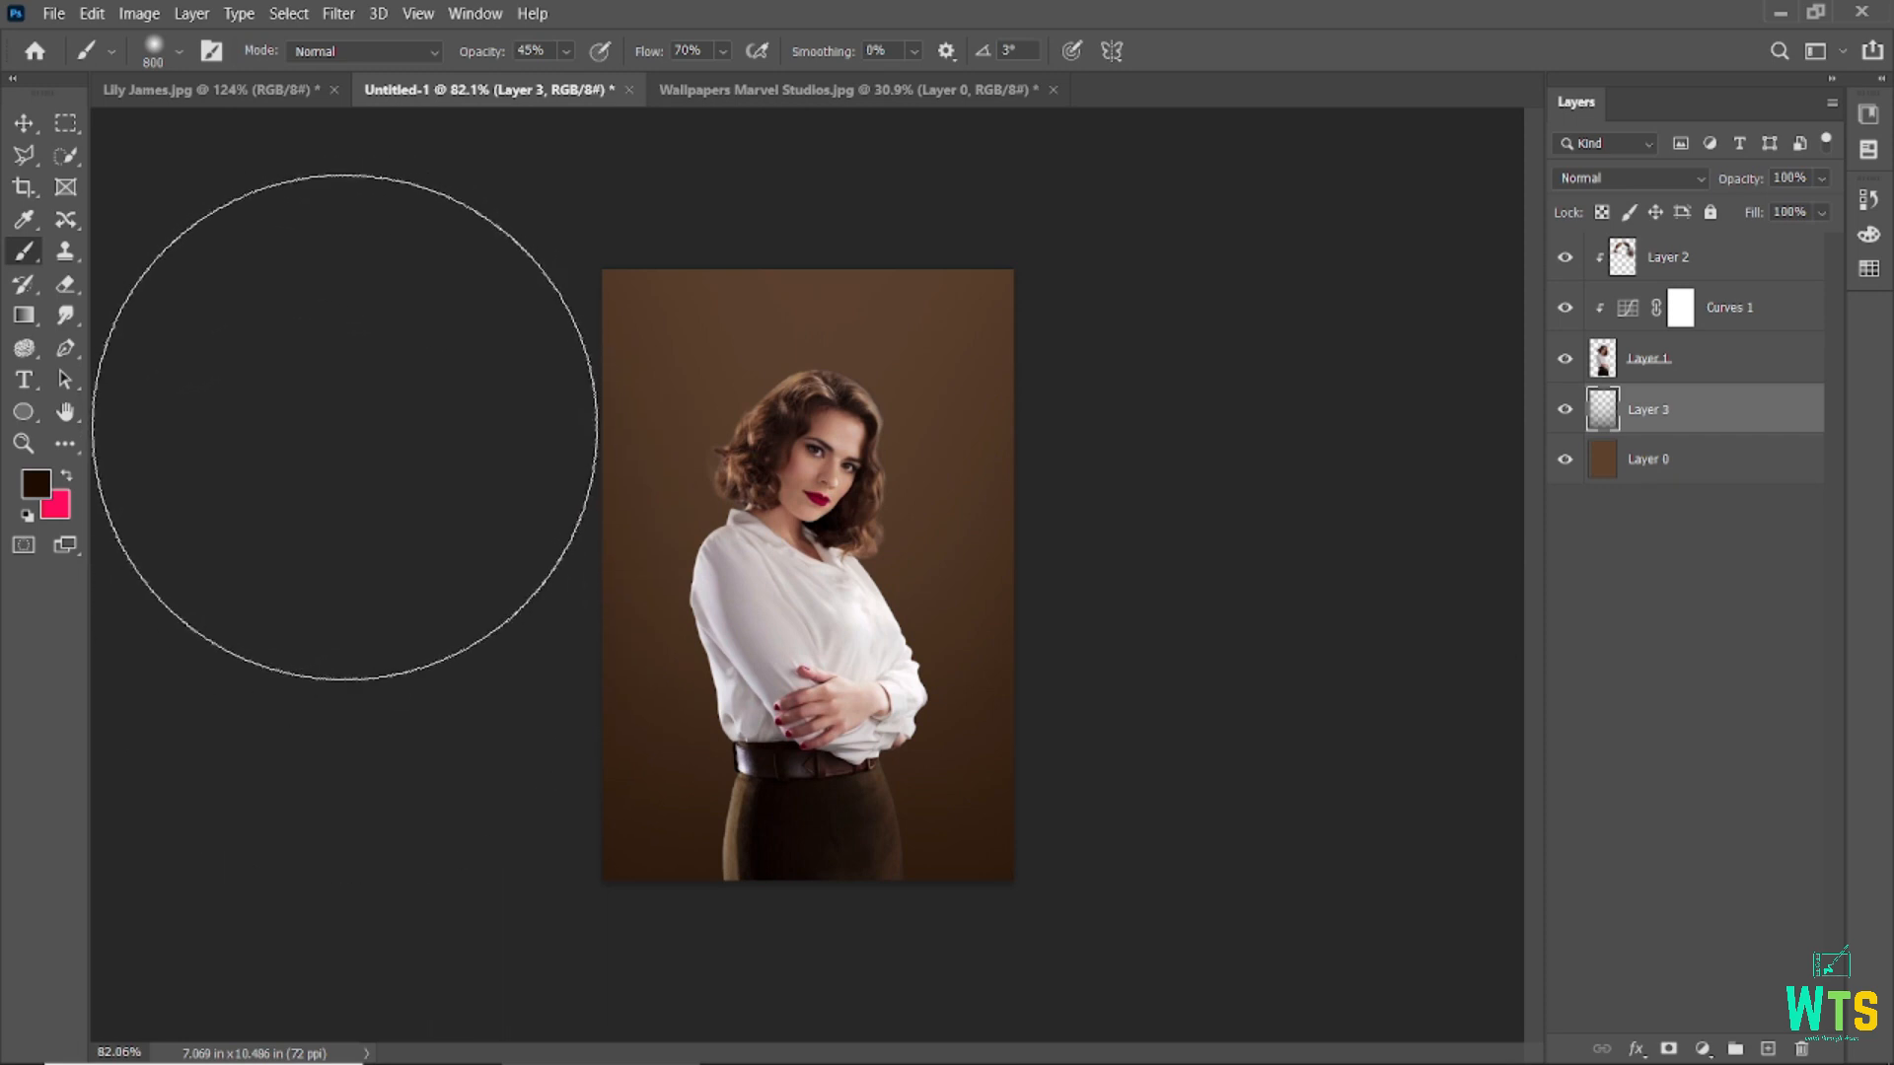
scroll(784, 215, down, 1)
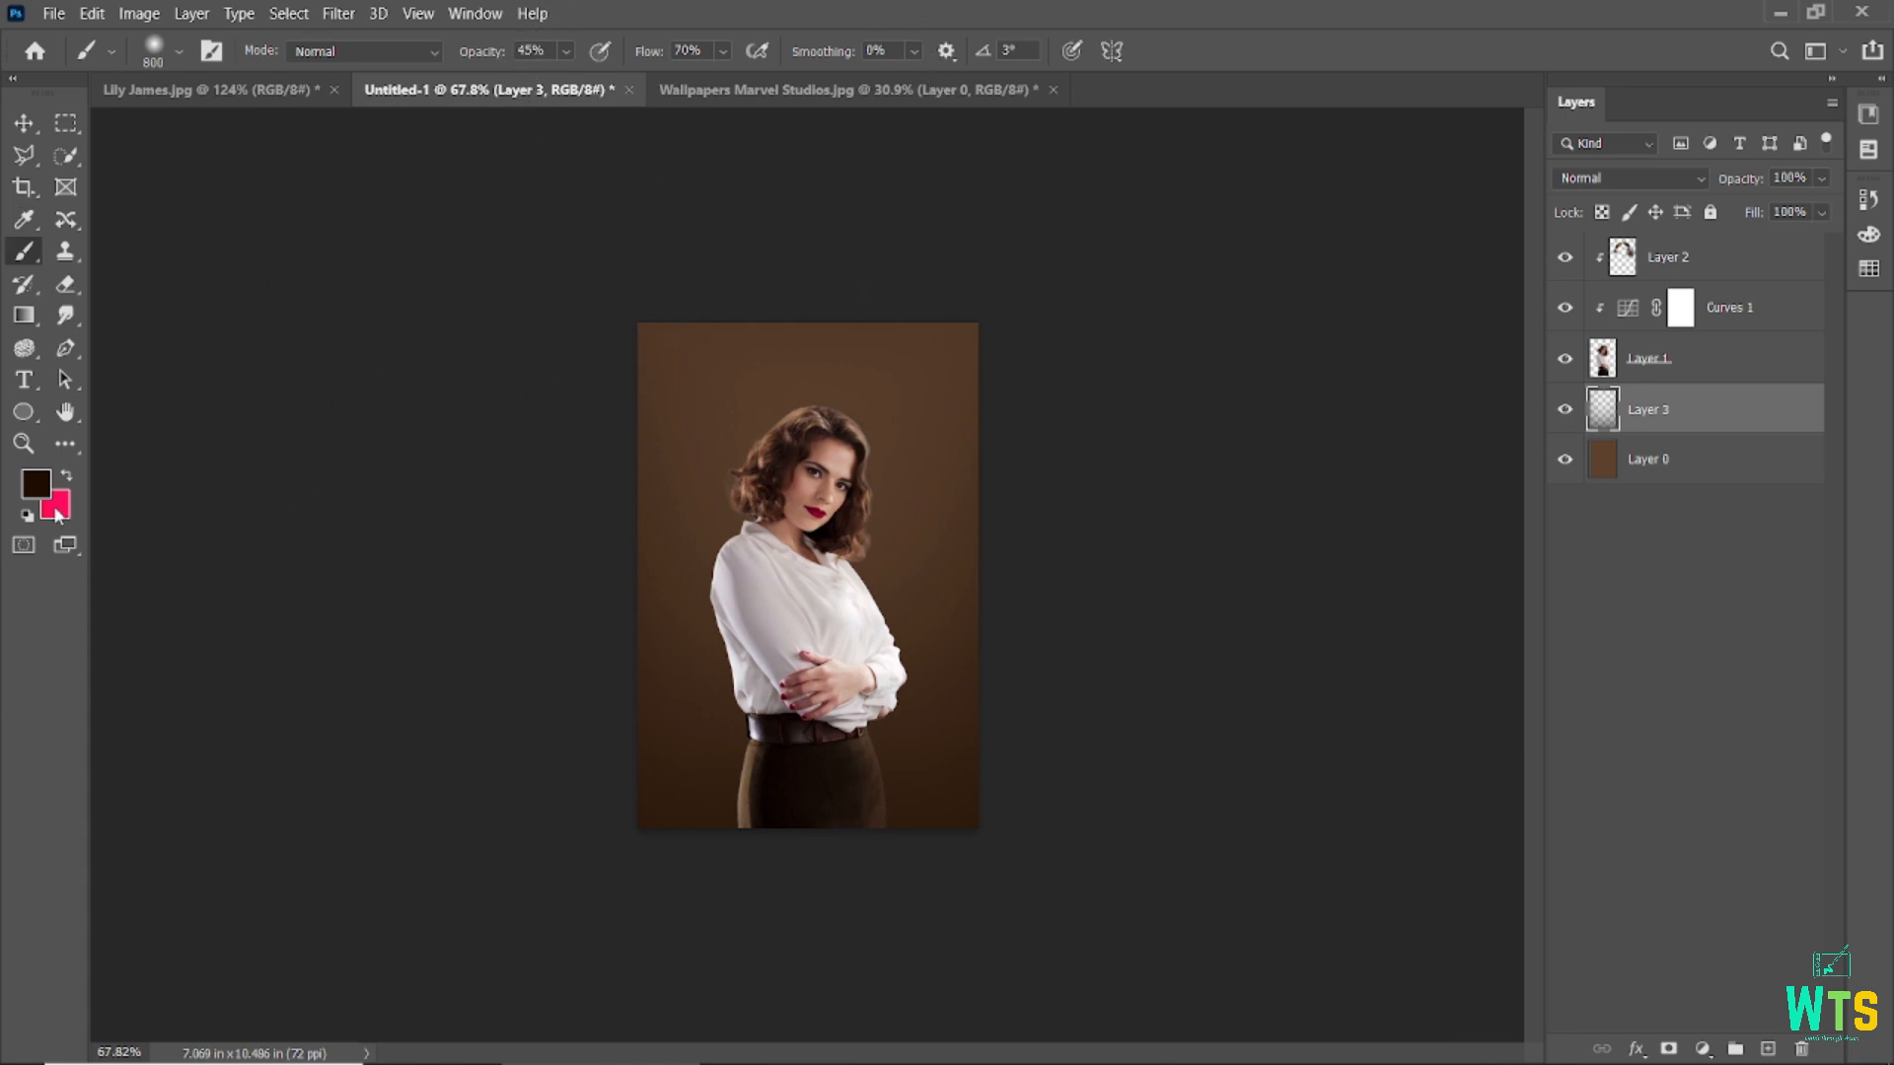
- Set the foreground colour to light brown #9e6236 and paint a soft glow behind the woman on a new layer with a 500 px brush
click(36, 484)
drag(1530, 864, 1442, 730)
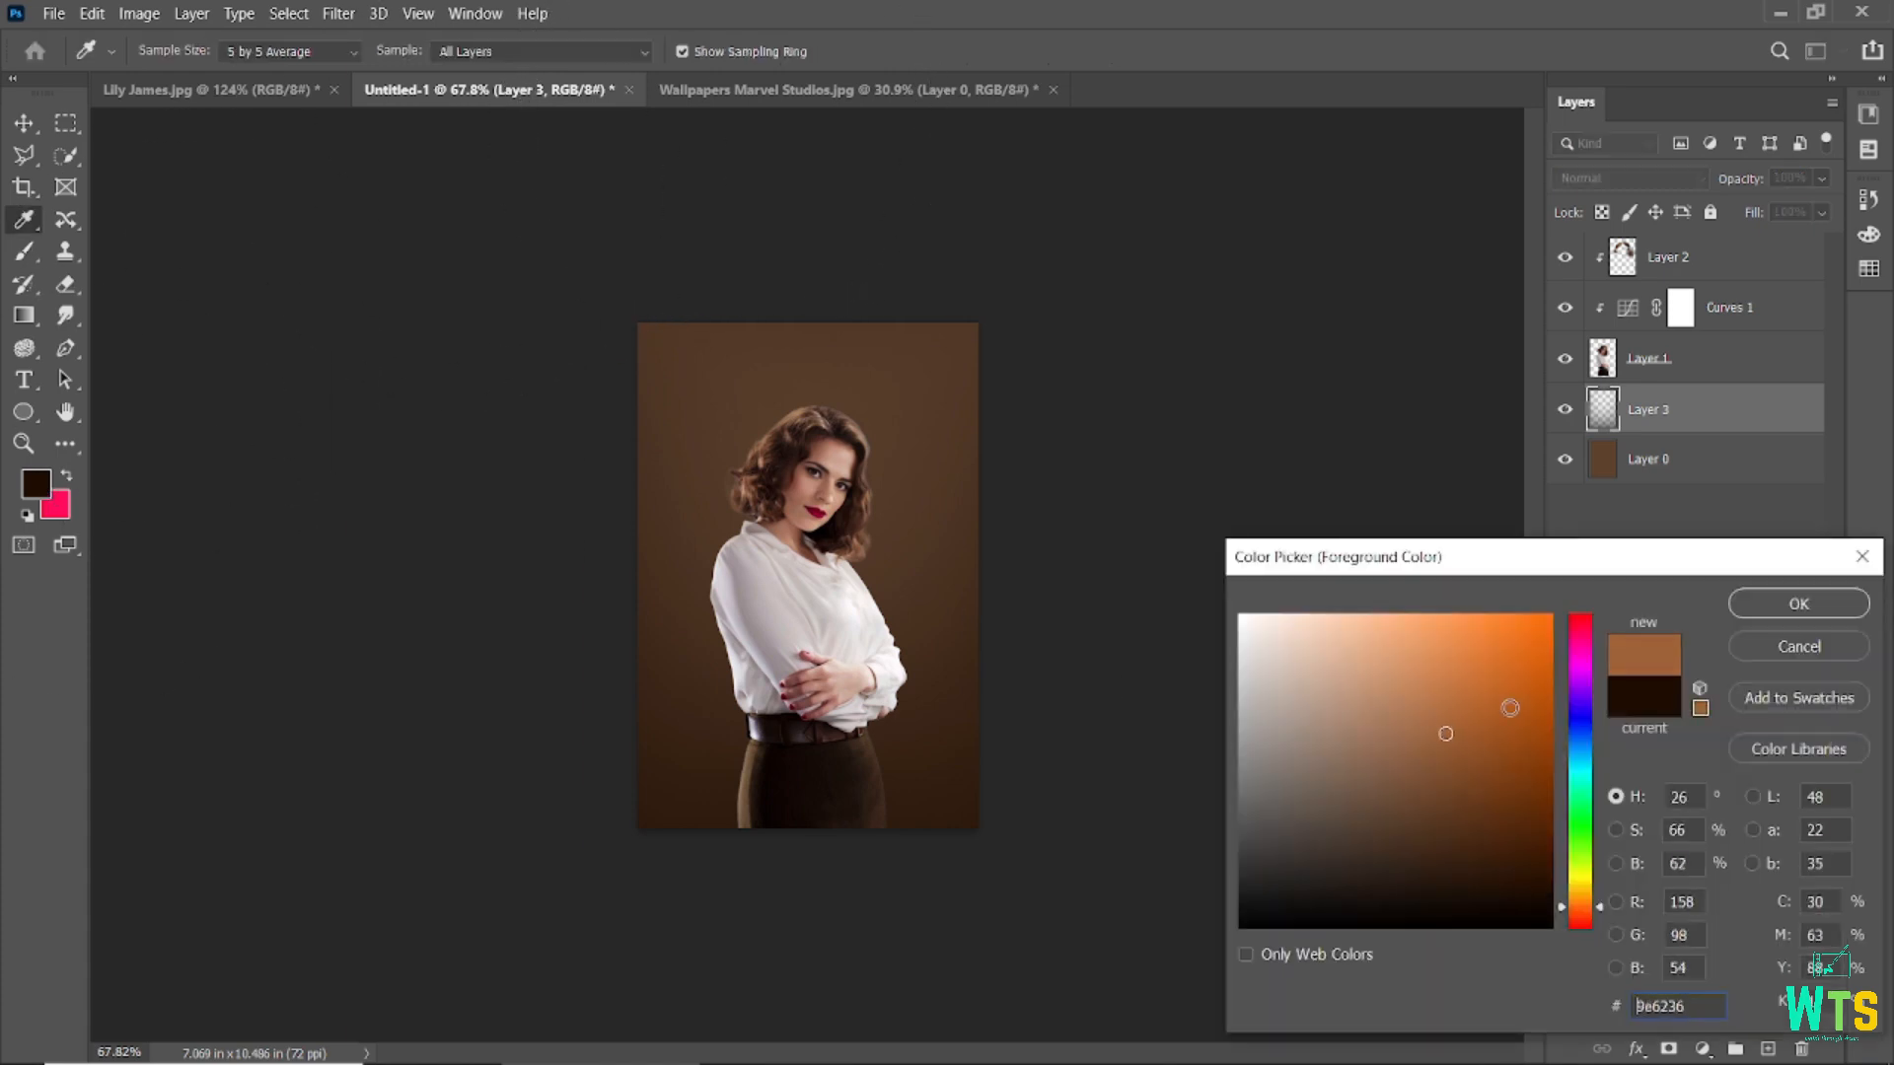
click(1799, 603)
key(bracketleft)
key(bracketleft)
key(bracketleft)
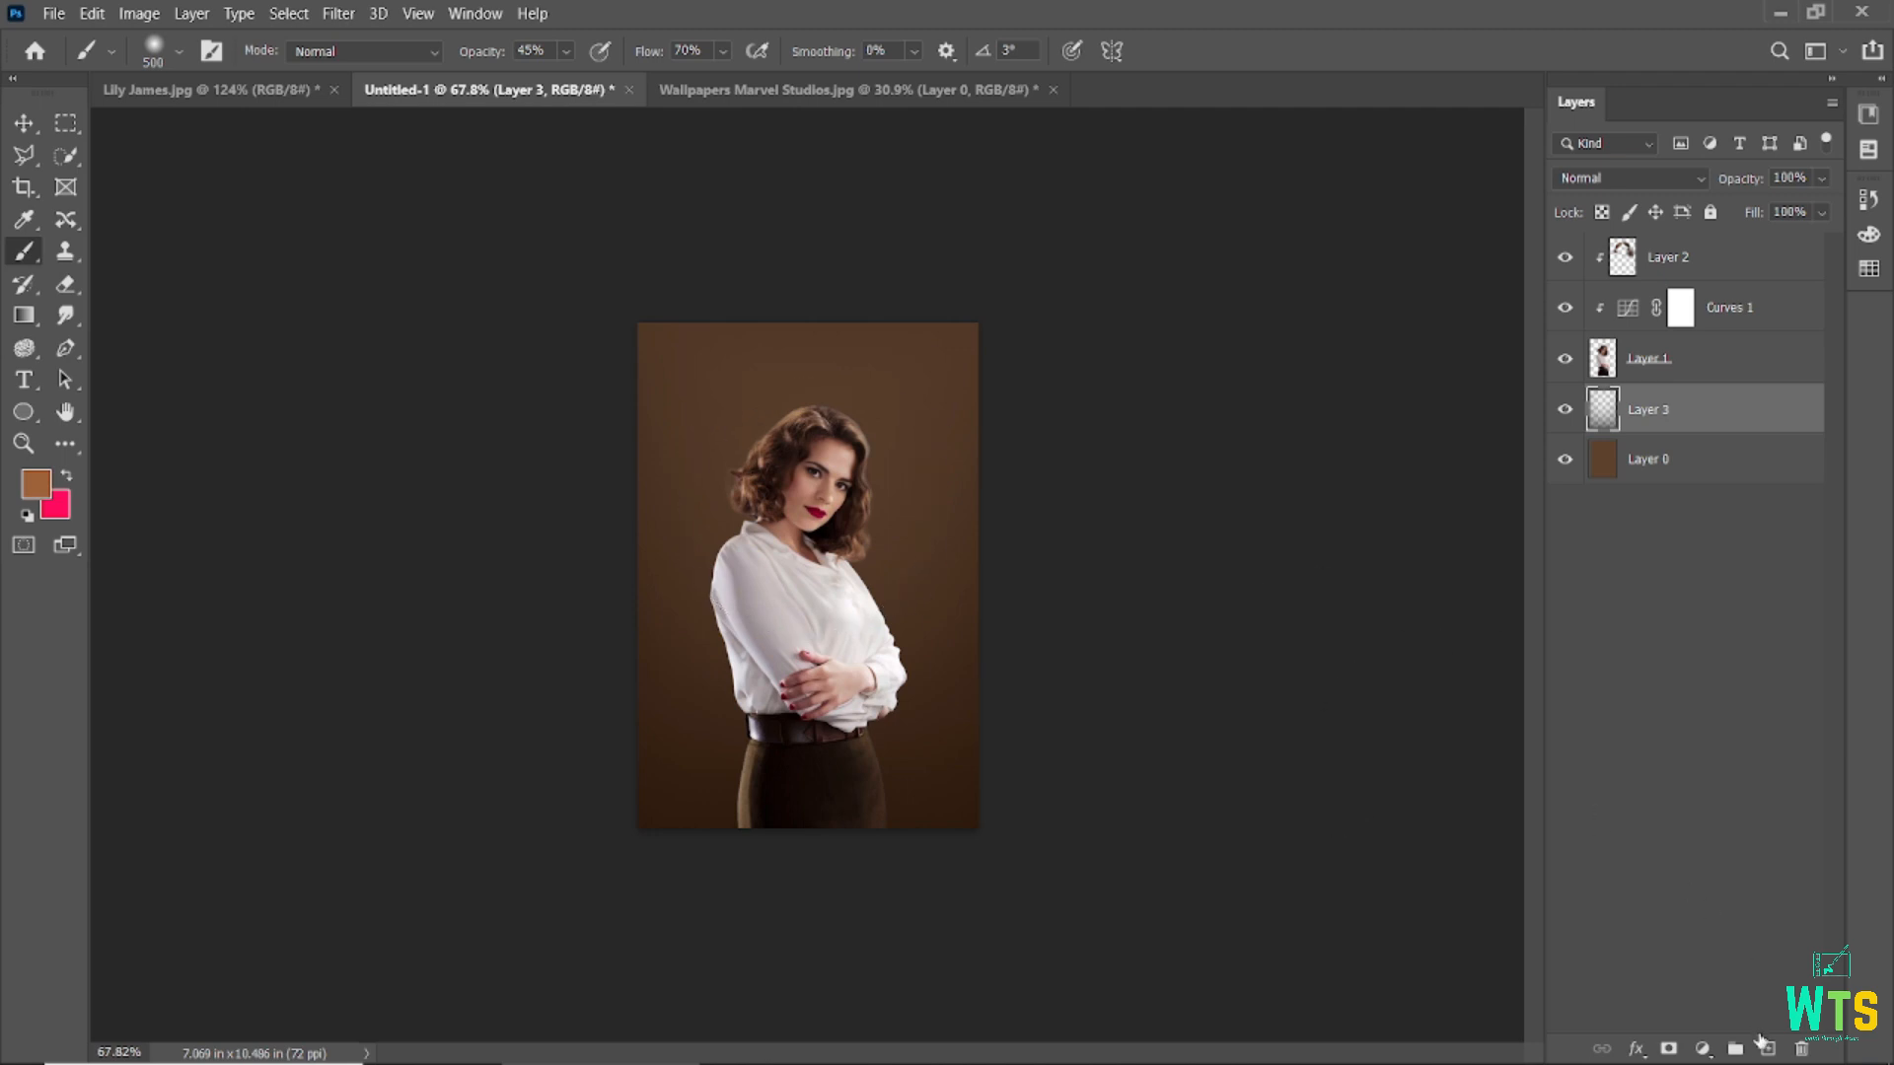
click(1766, 1049)
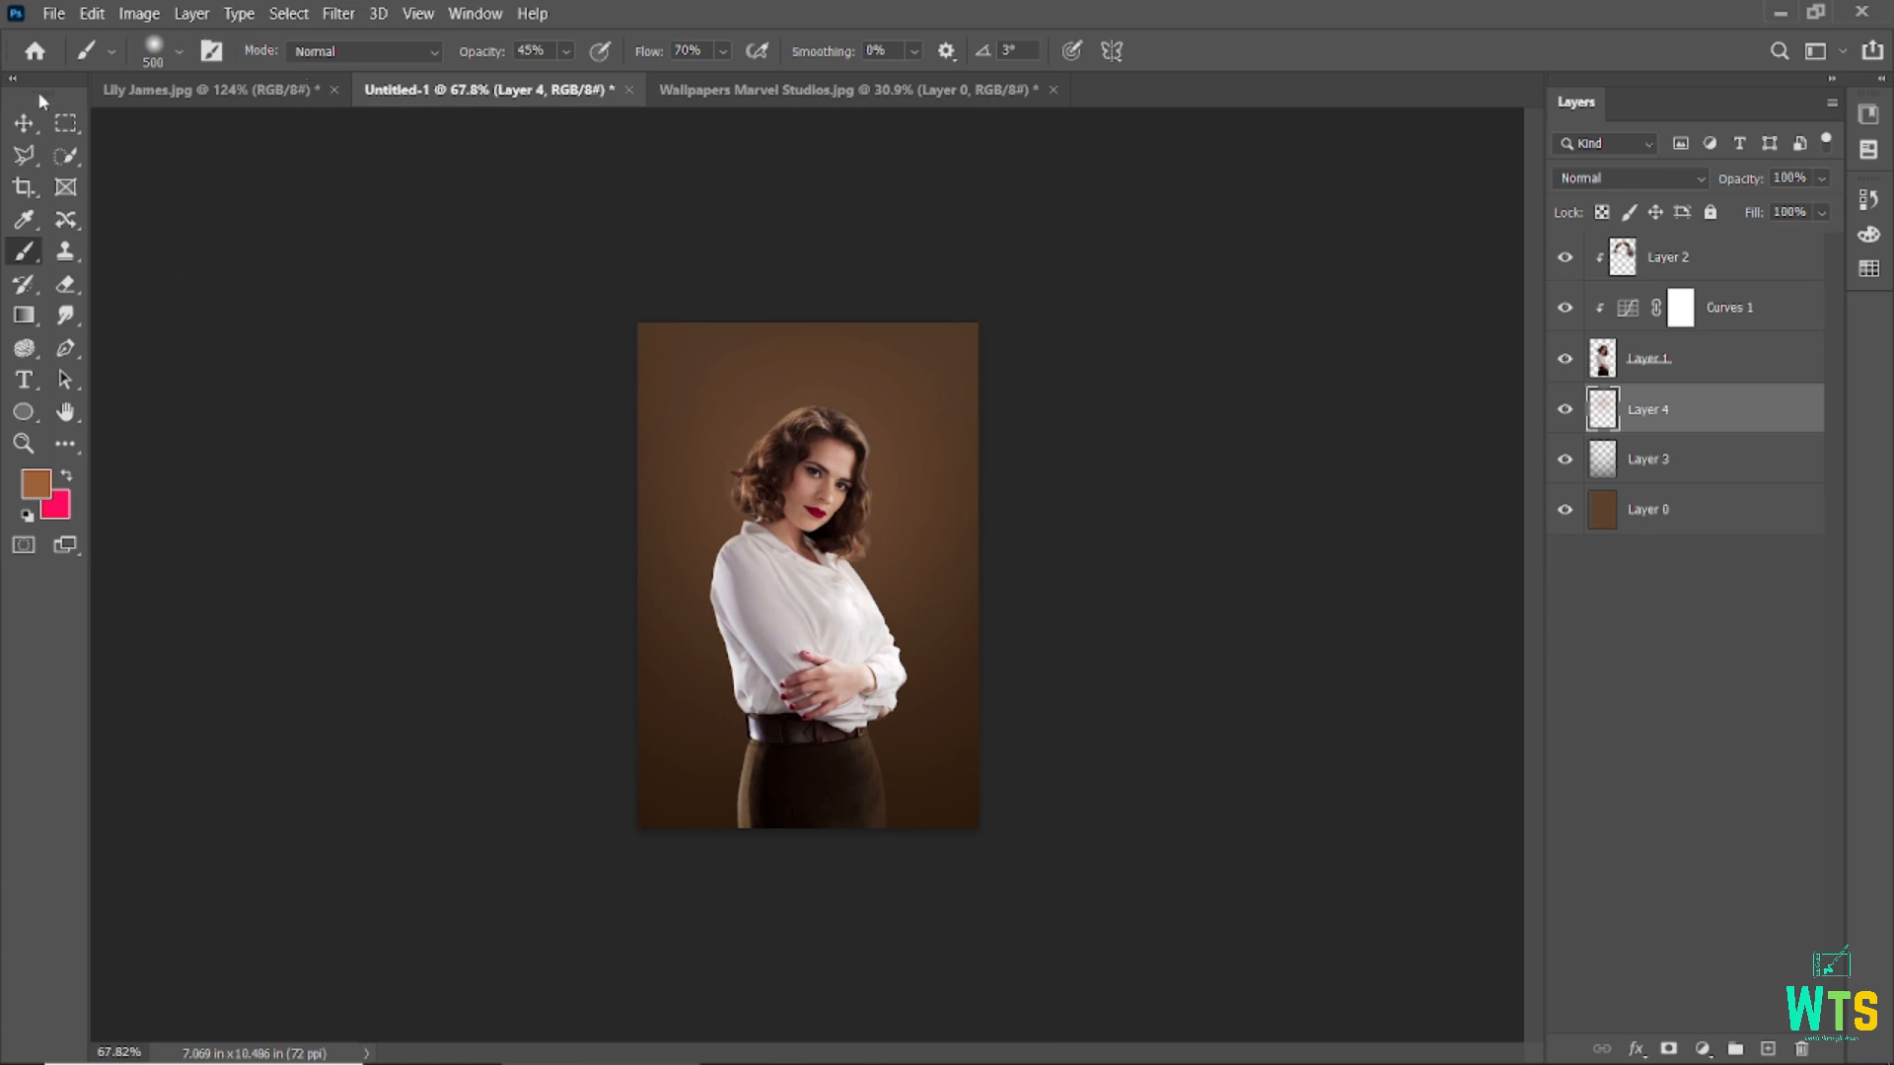
- Add a new layer directly above the woman's Layer 1, clipped to it
key(v)
click(327, 302)
scroll(957, 577, up, 3)
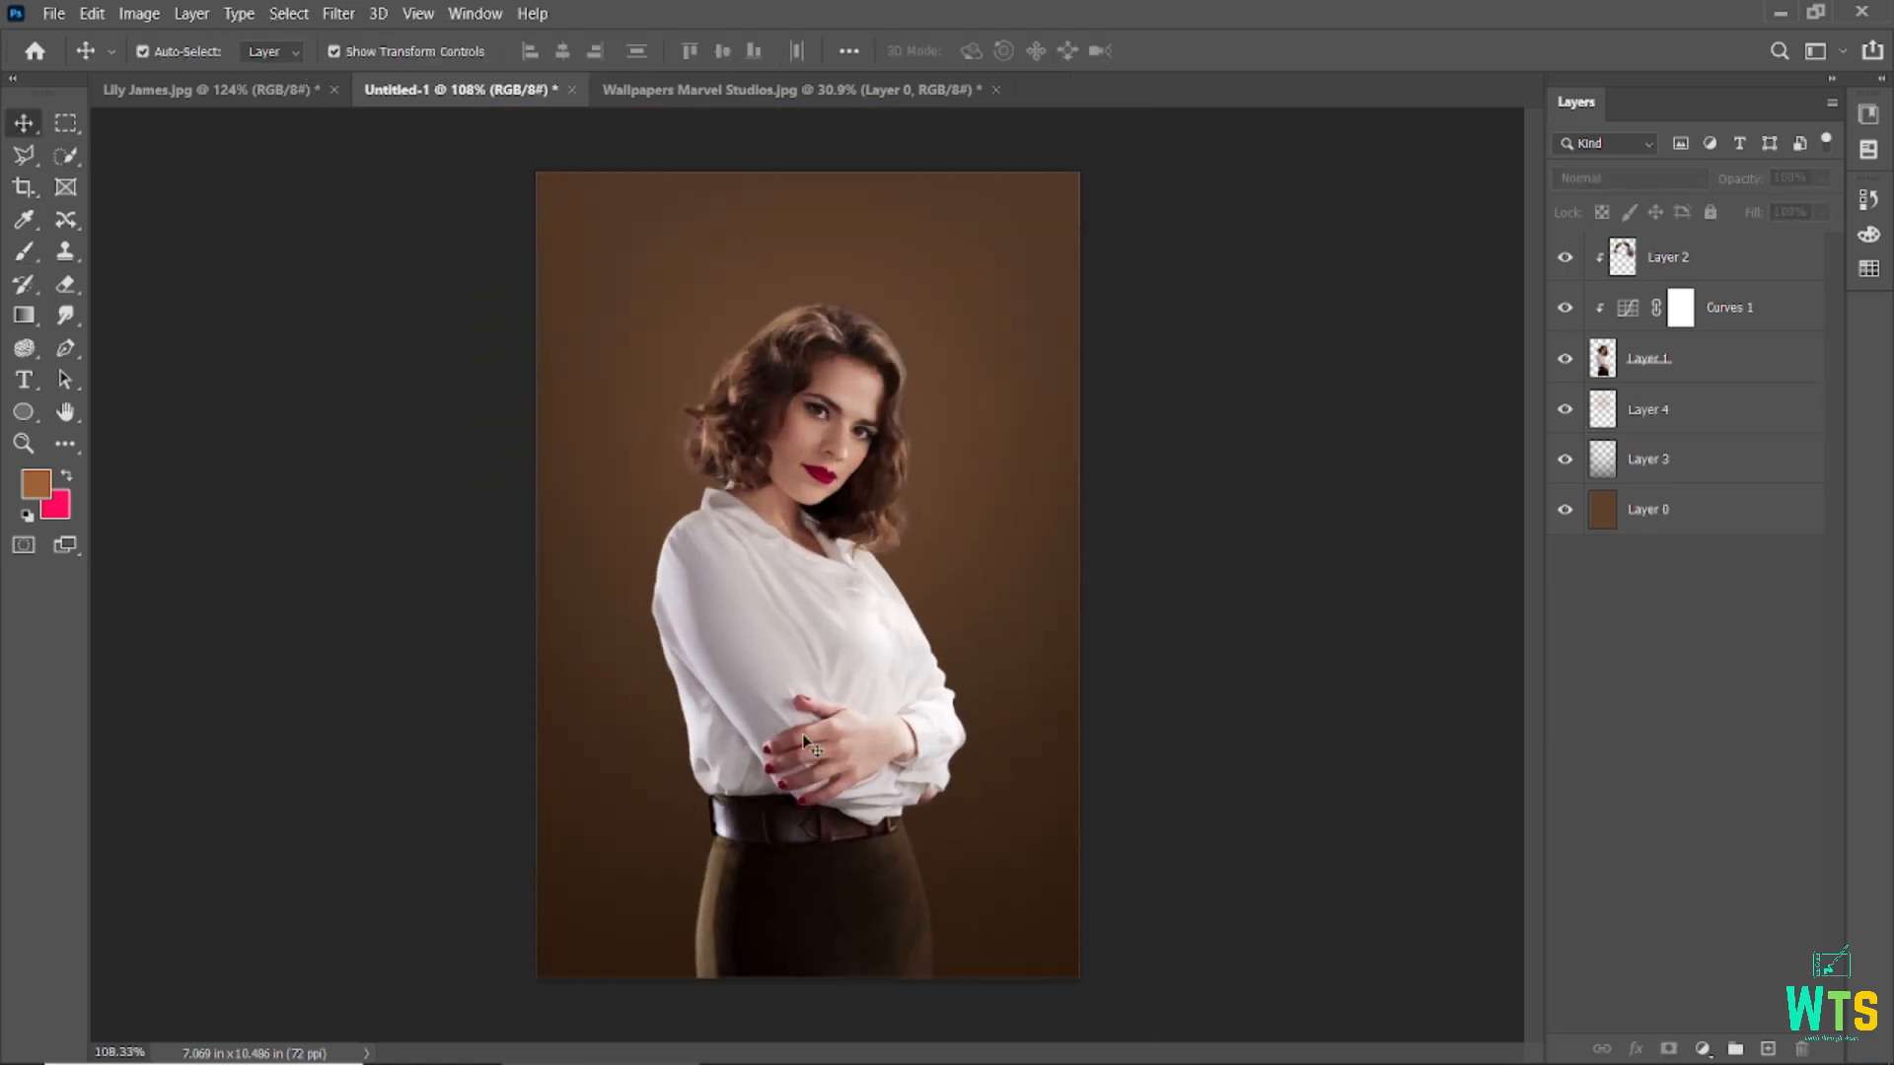
click(819, 759)
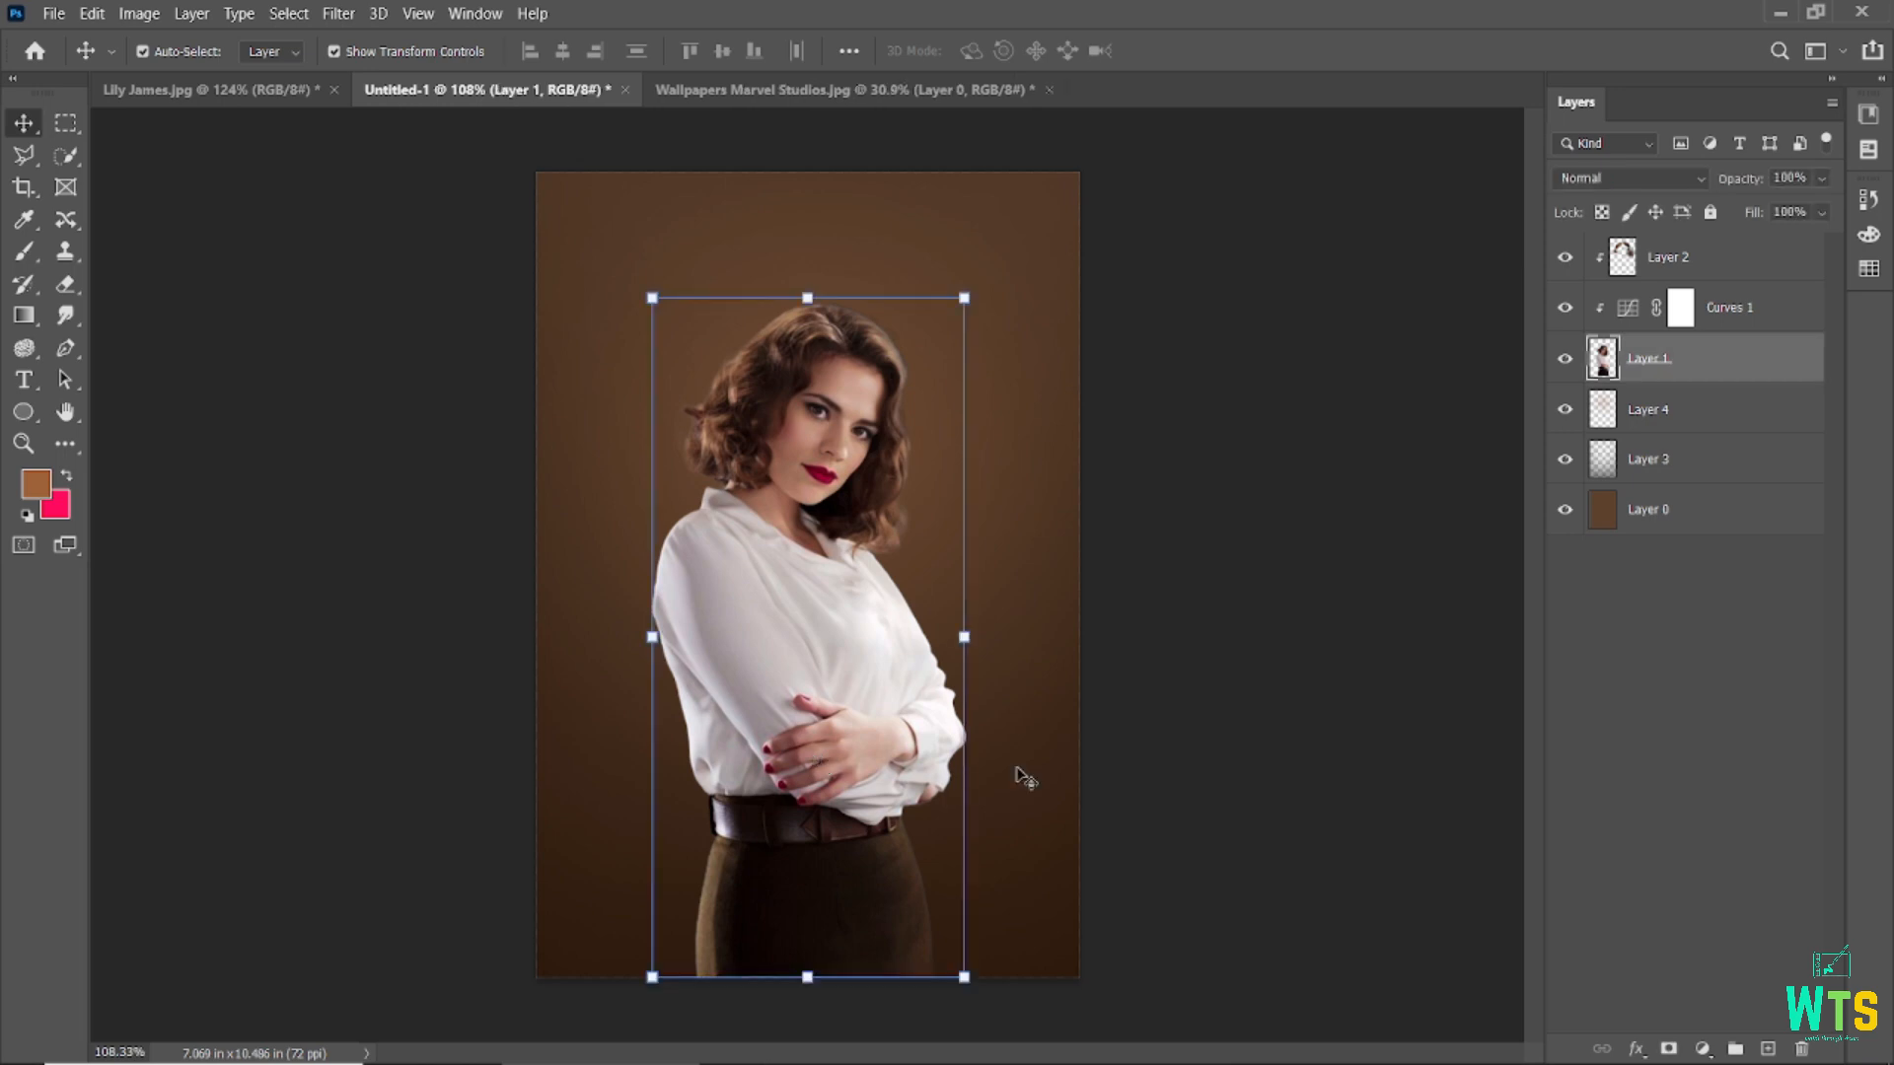
click(1244, 742)
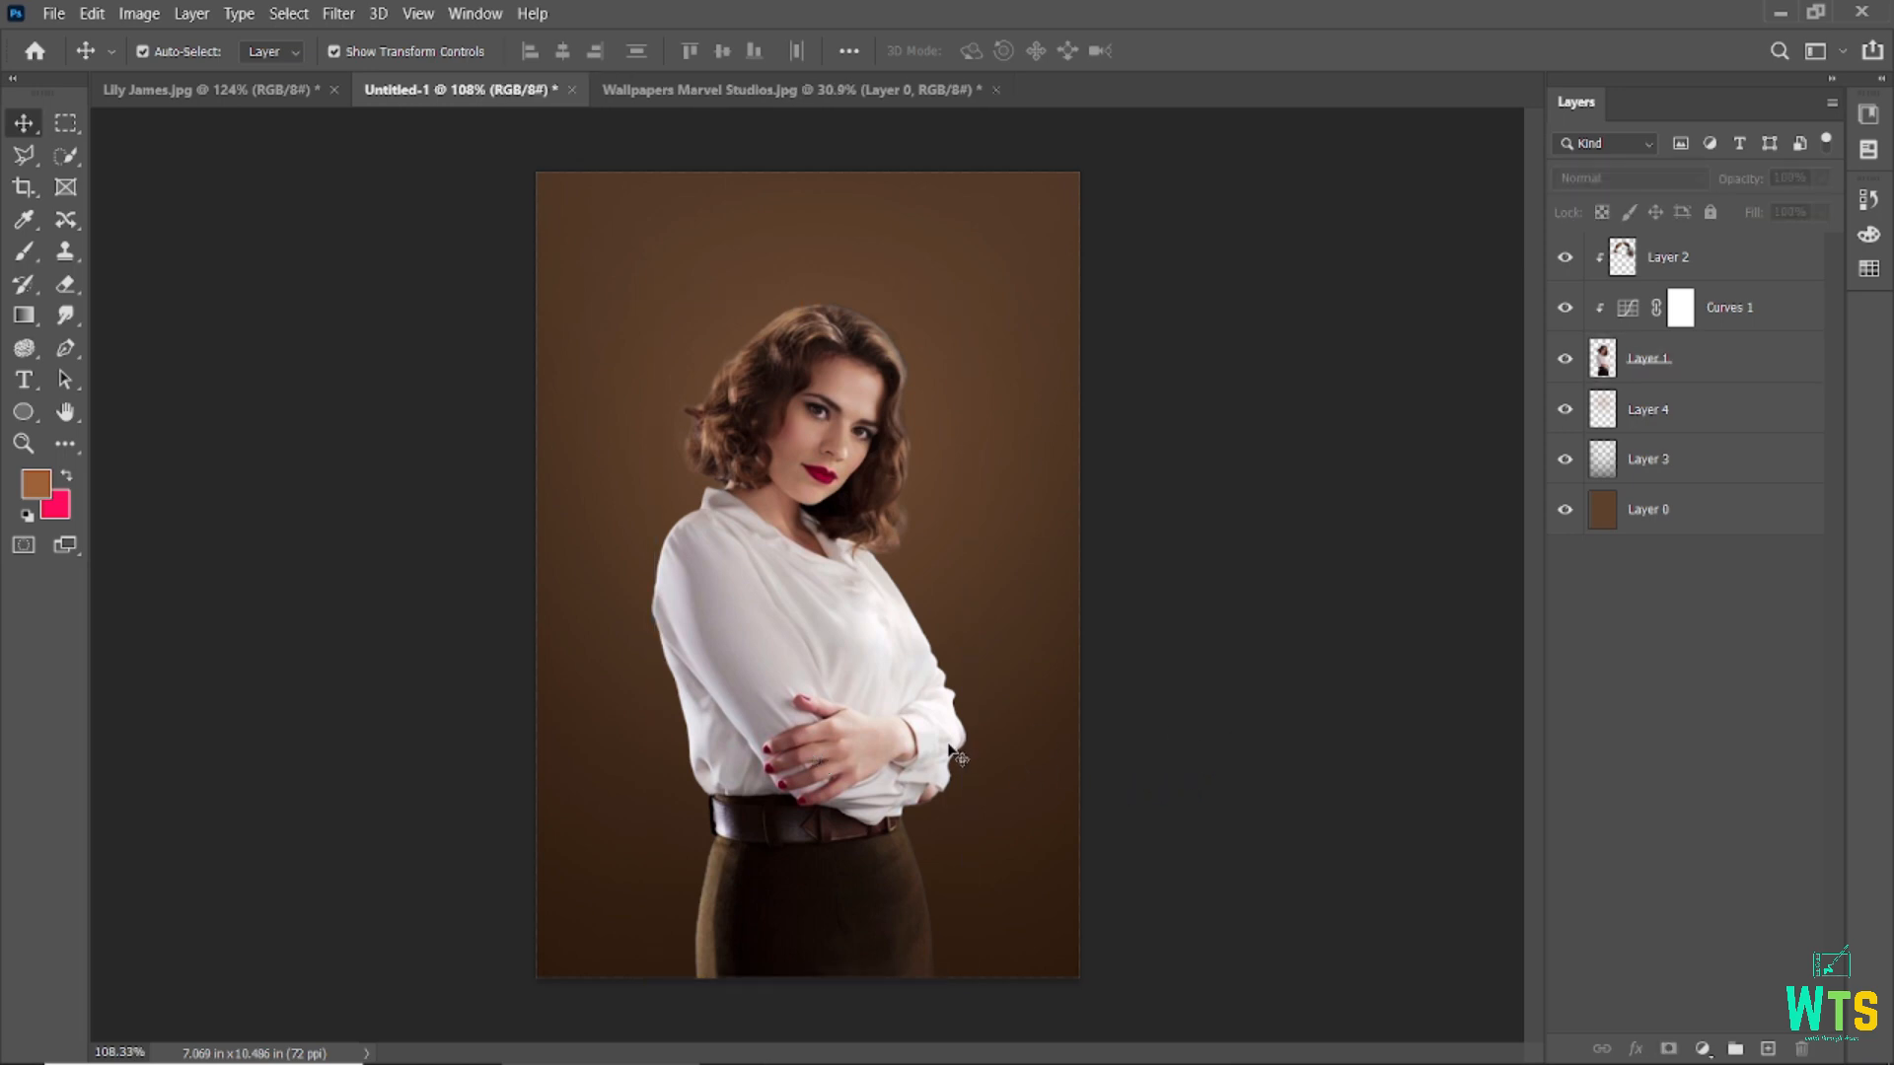
click(786, 687)
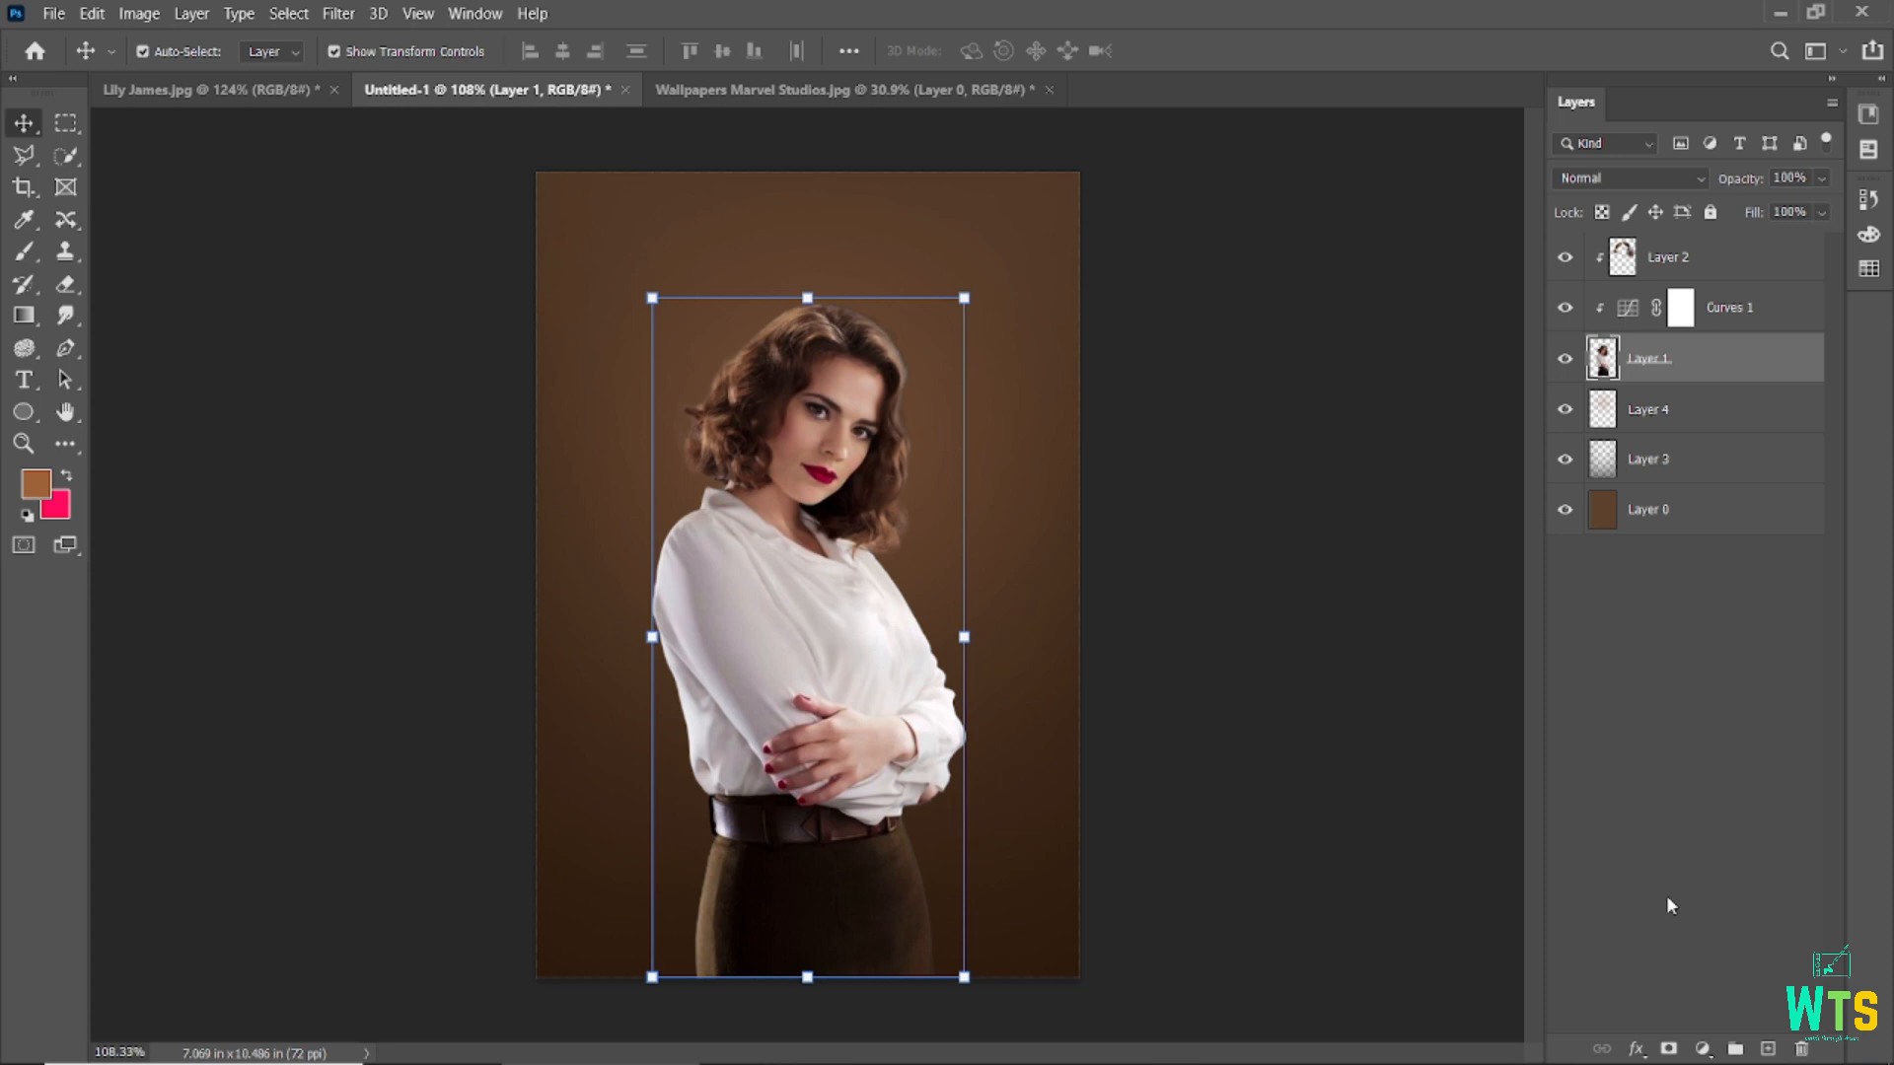
click(1767, 1049)
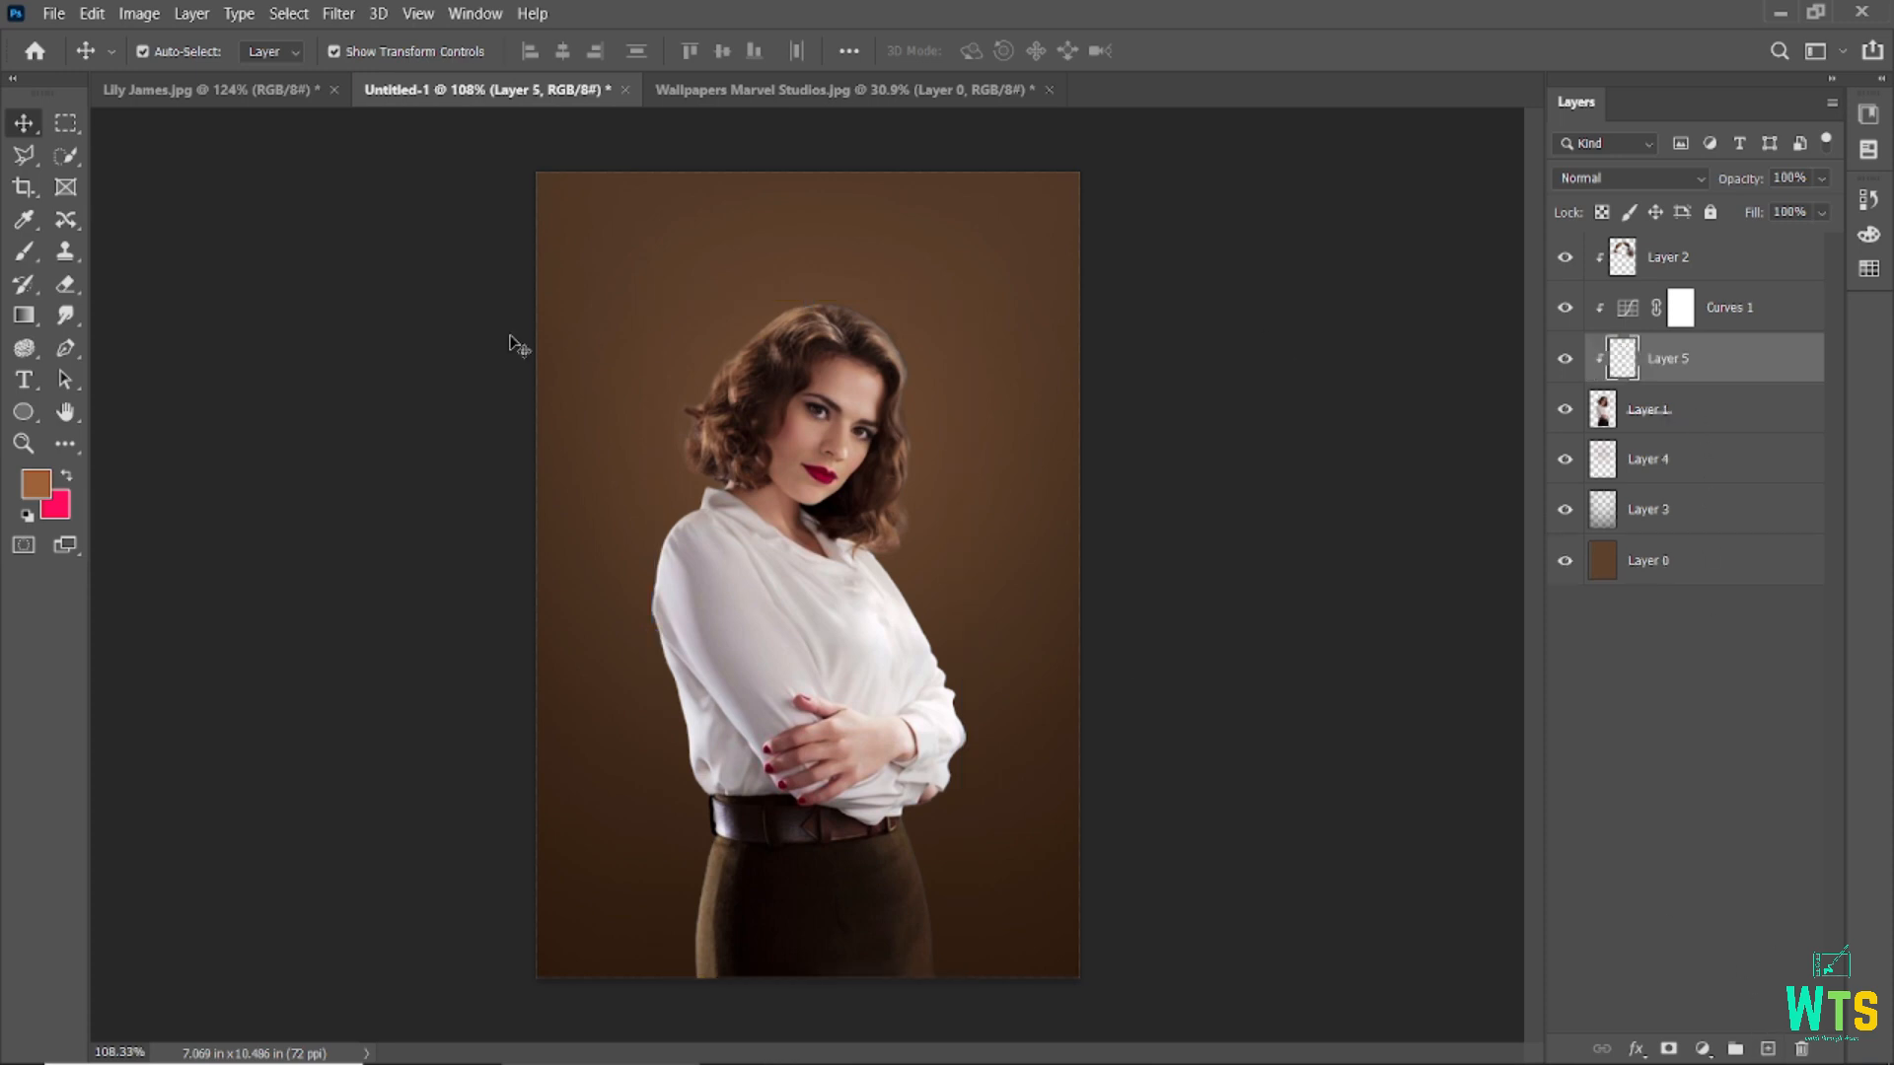
- Sample near-black from the belt area and shade the skirt's edges on Layer 5 with a 500 px brush at 100% opacity and flow
click(27, 253)
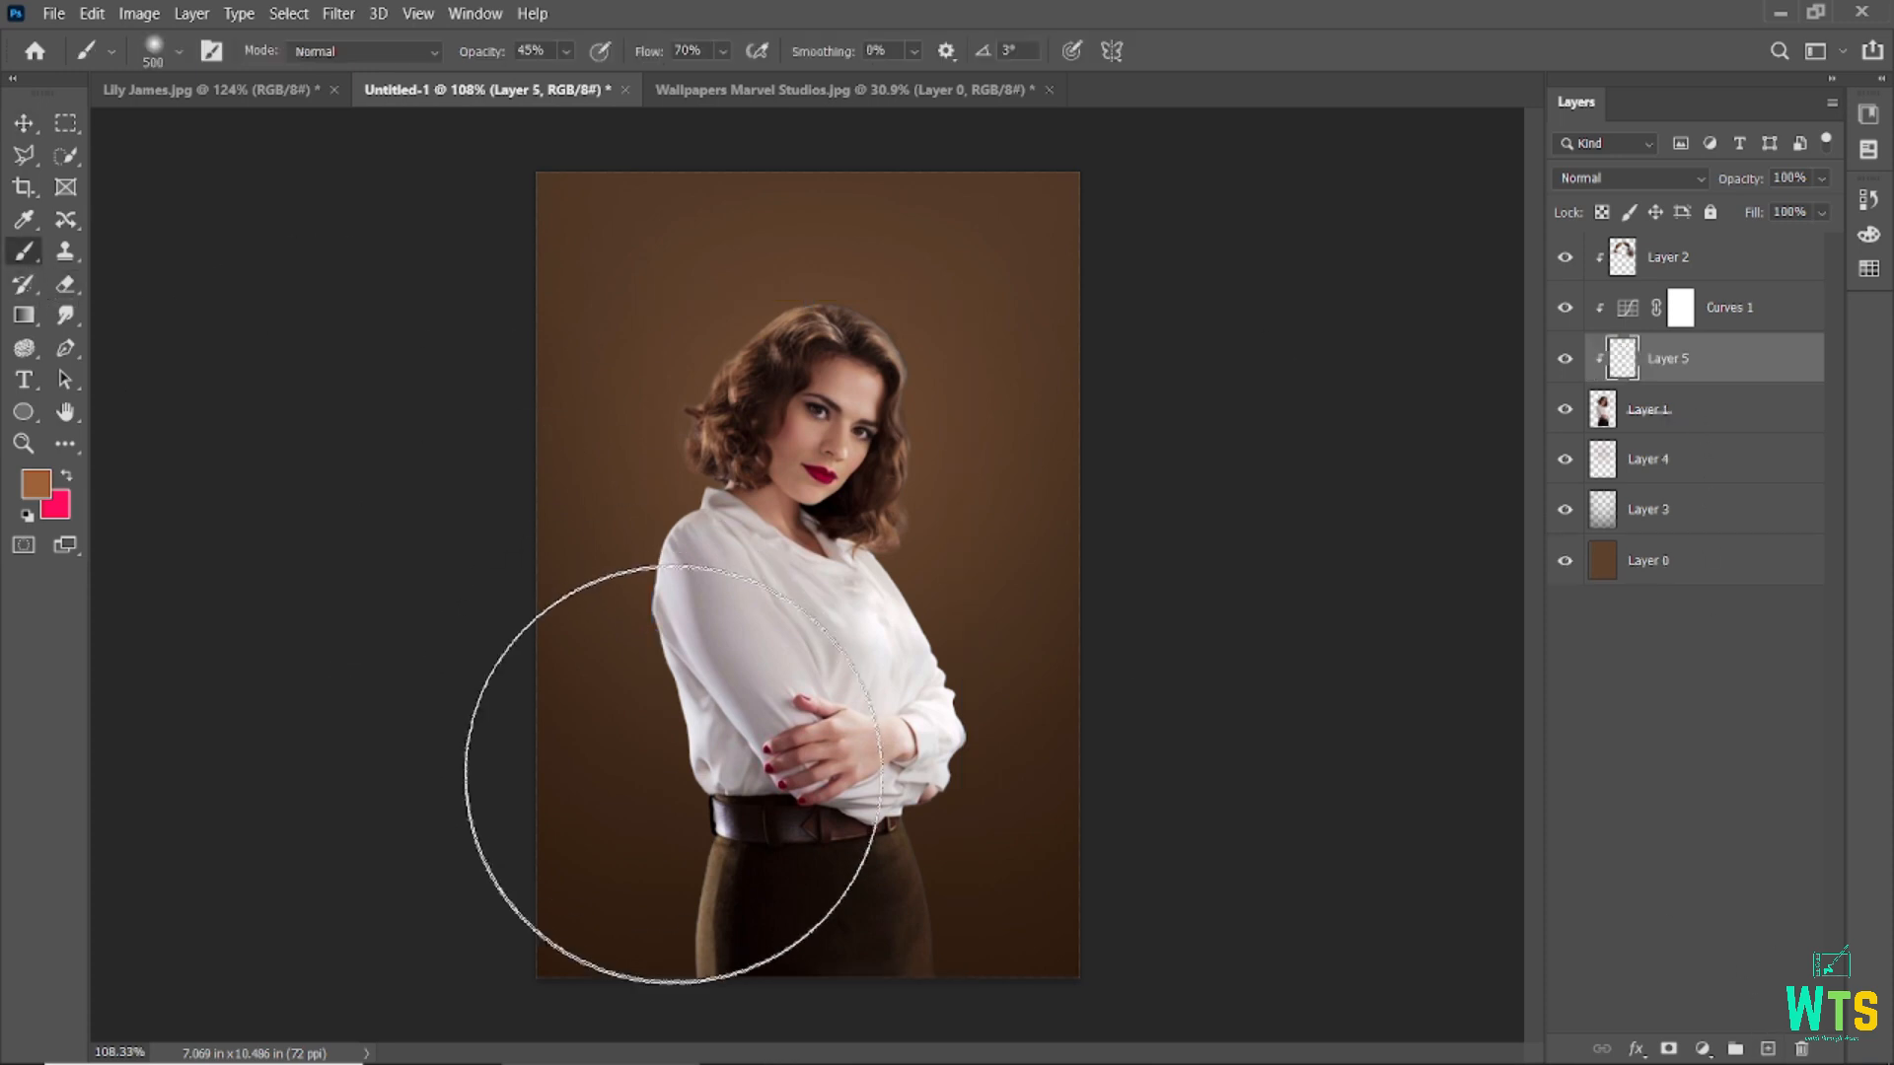
click(24, 219)
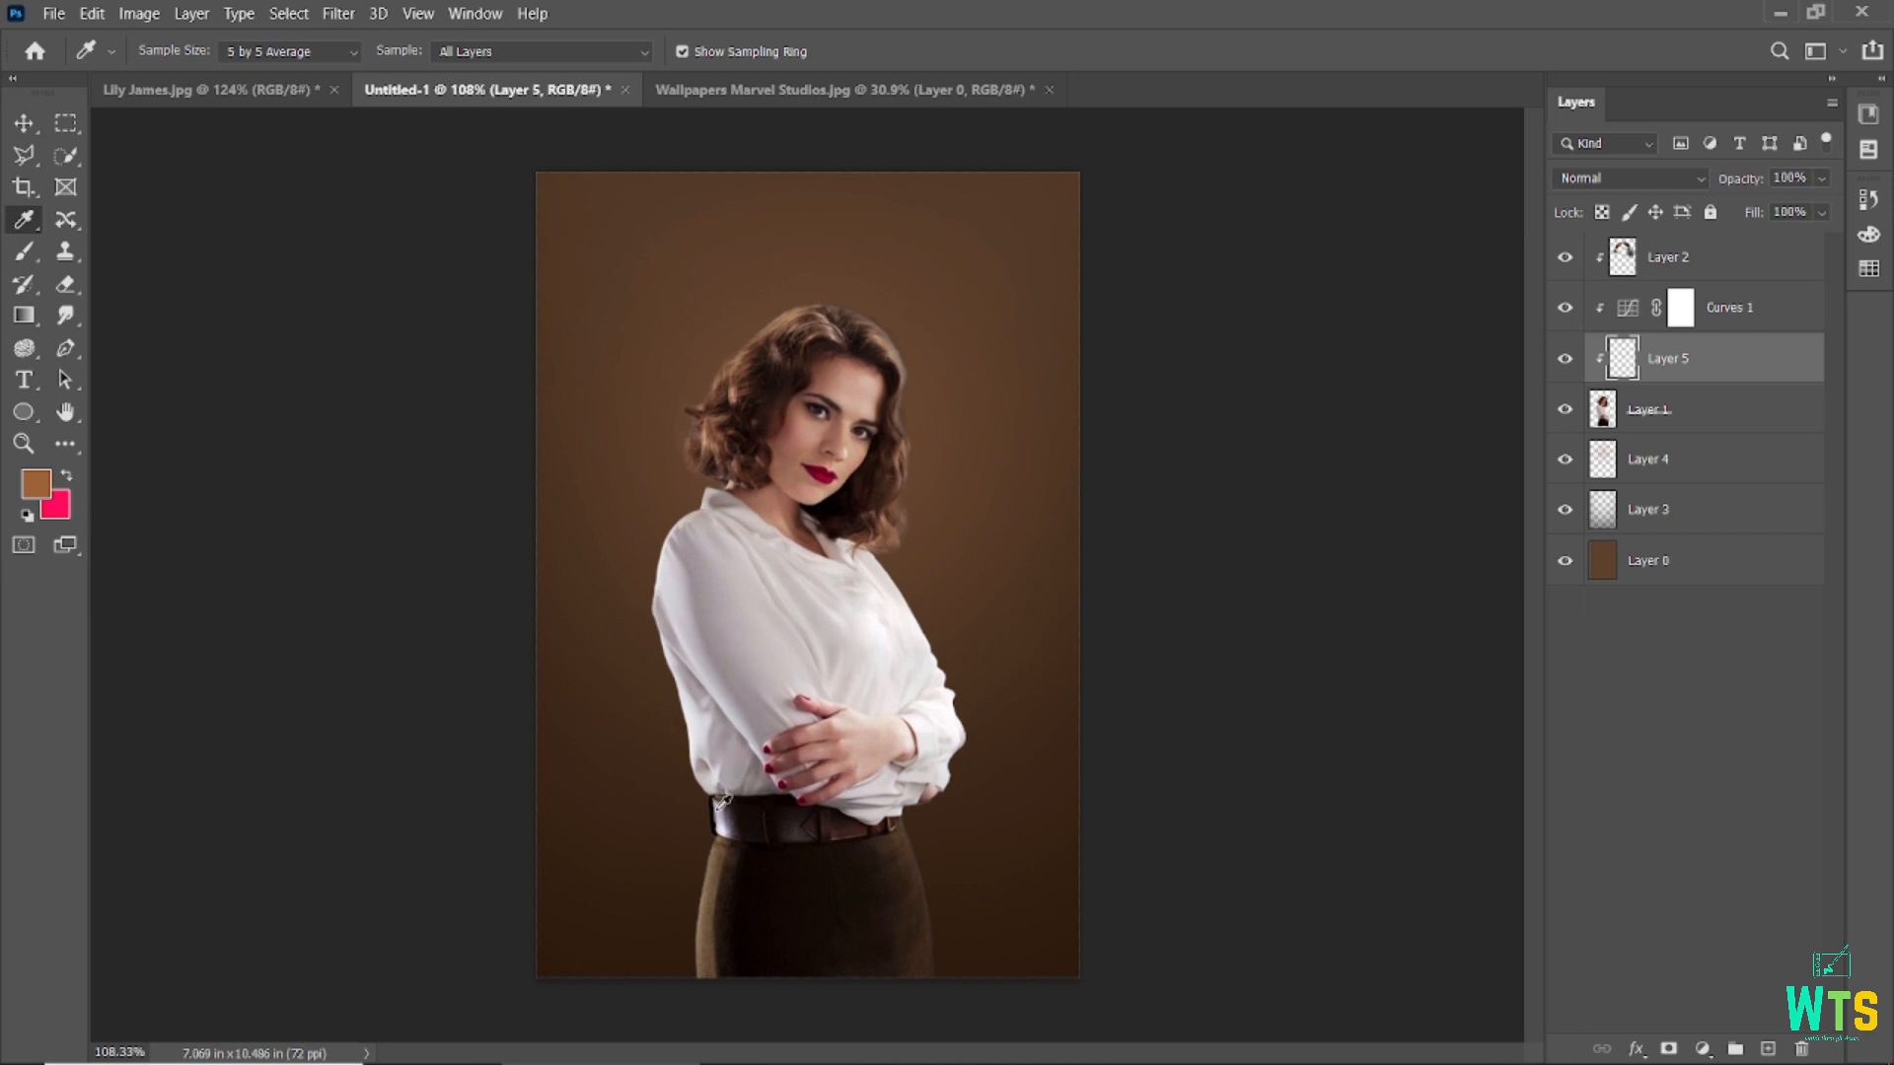
key(b)
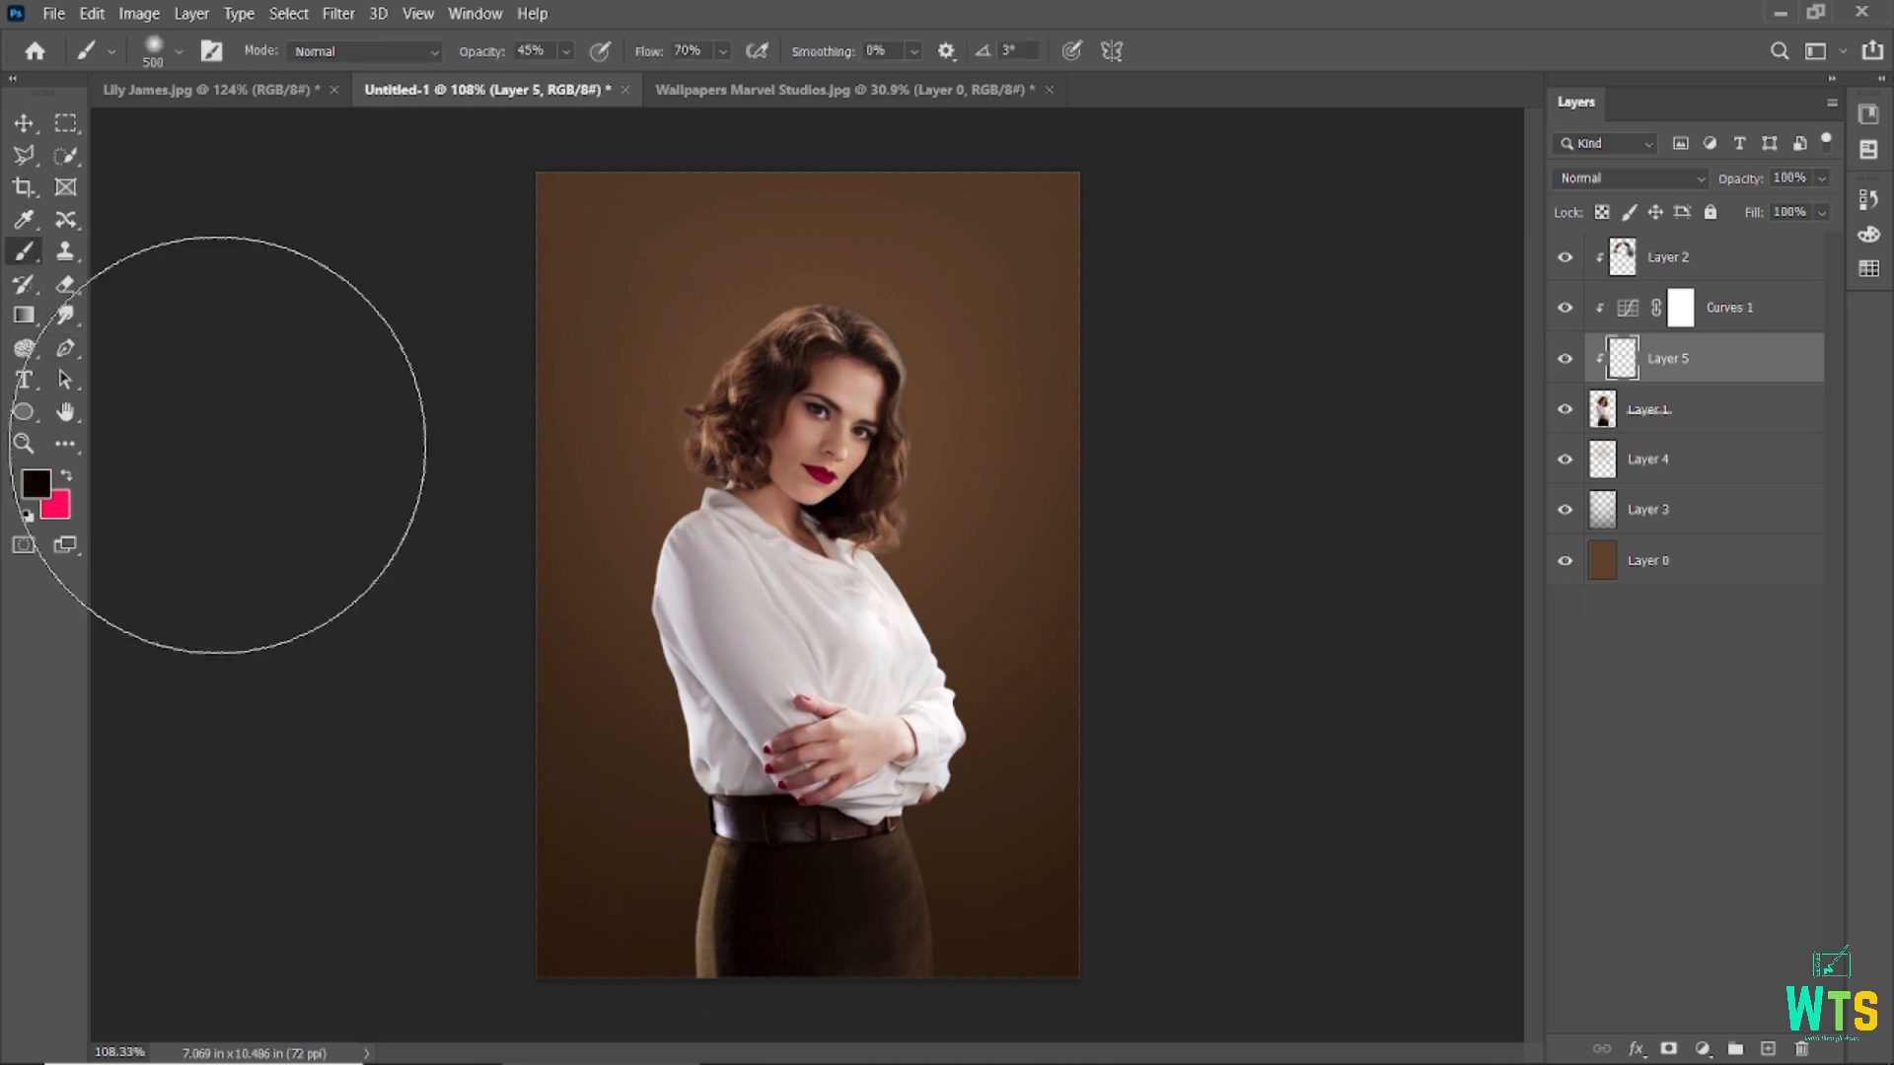
drag(651, 55, 683, 54)
scroll(676, 402, down, 3)
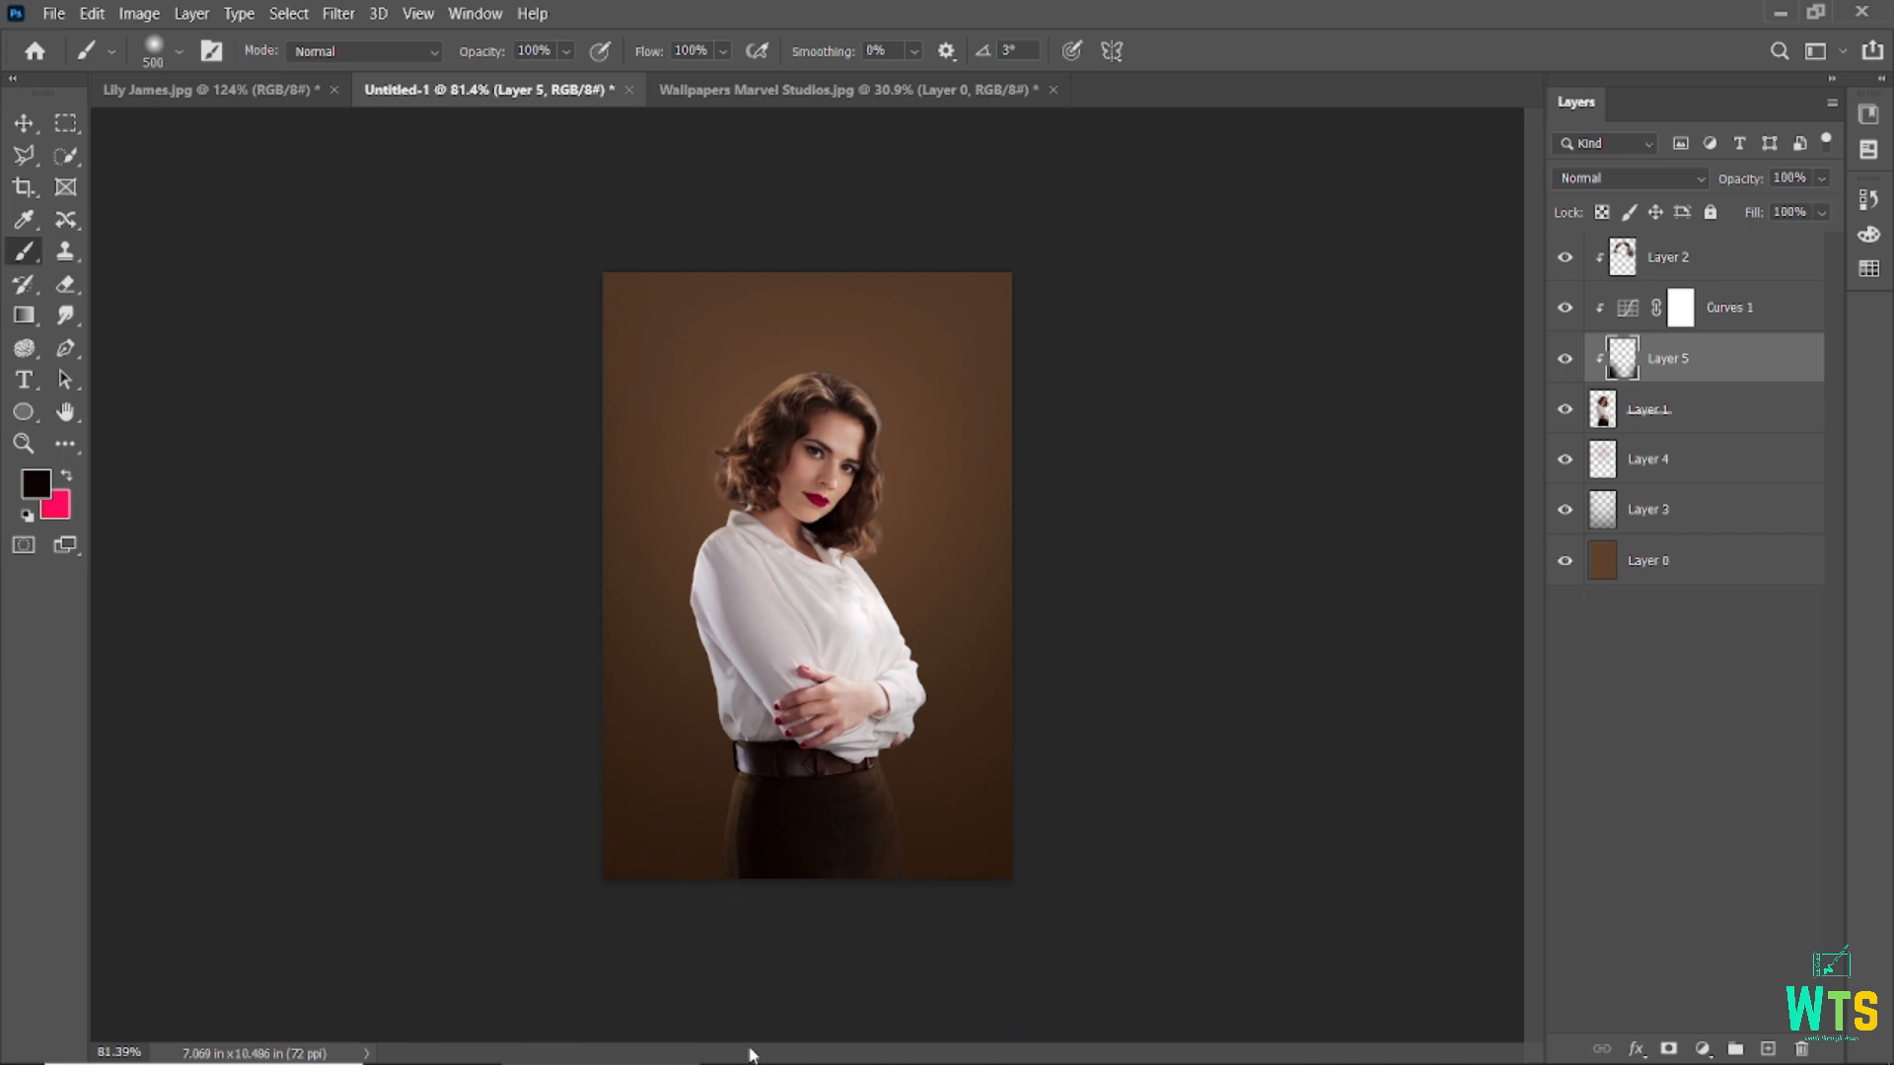
scroll(986, 927, up, 1)
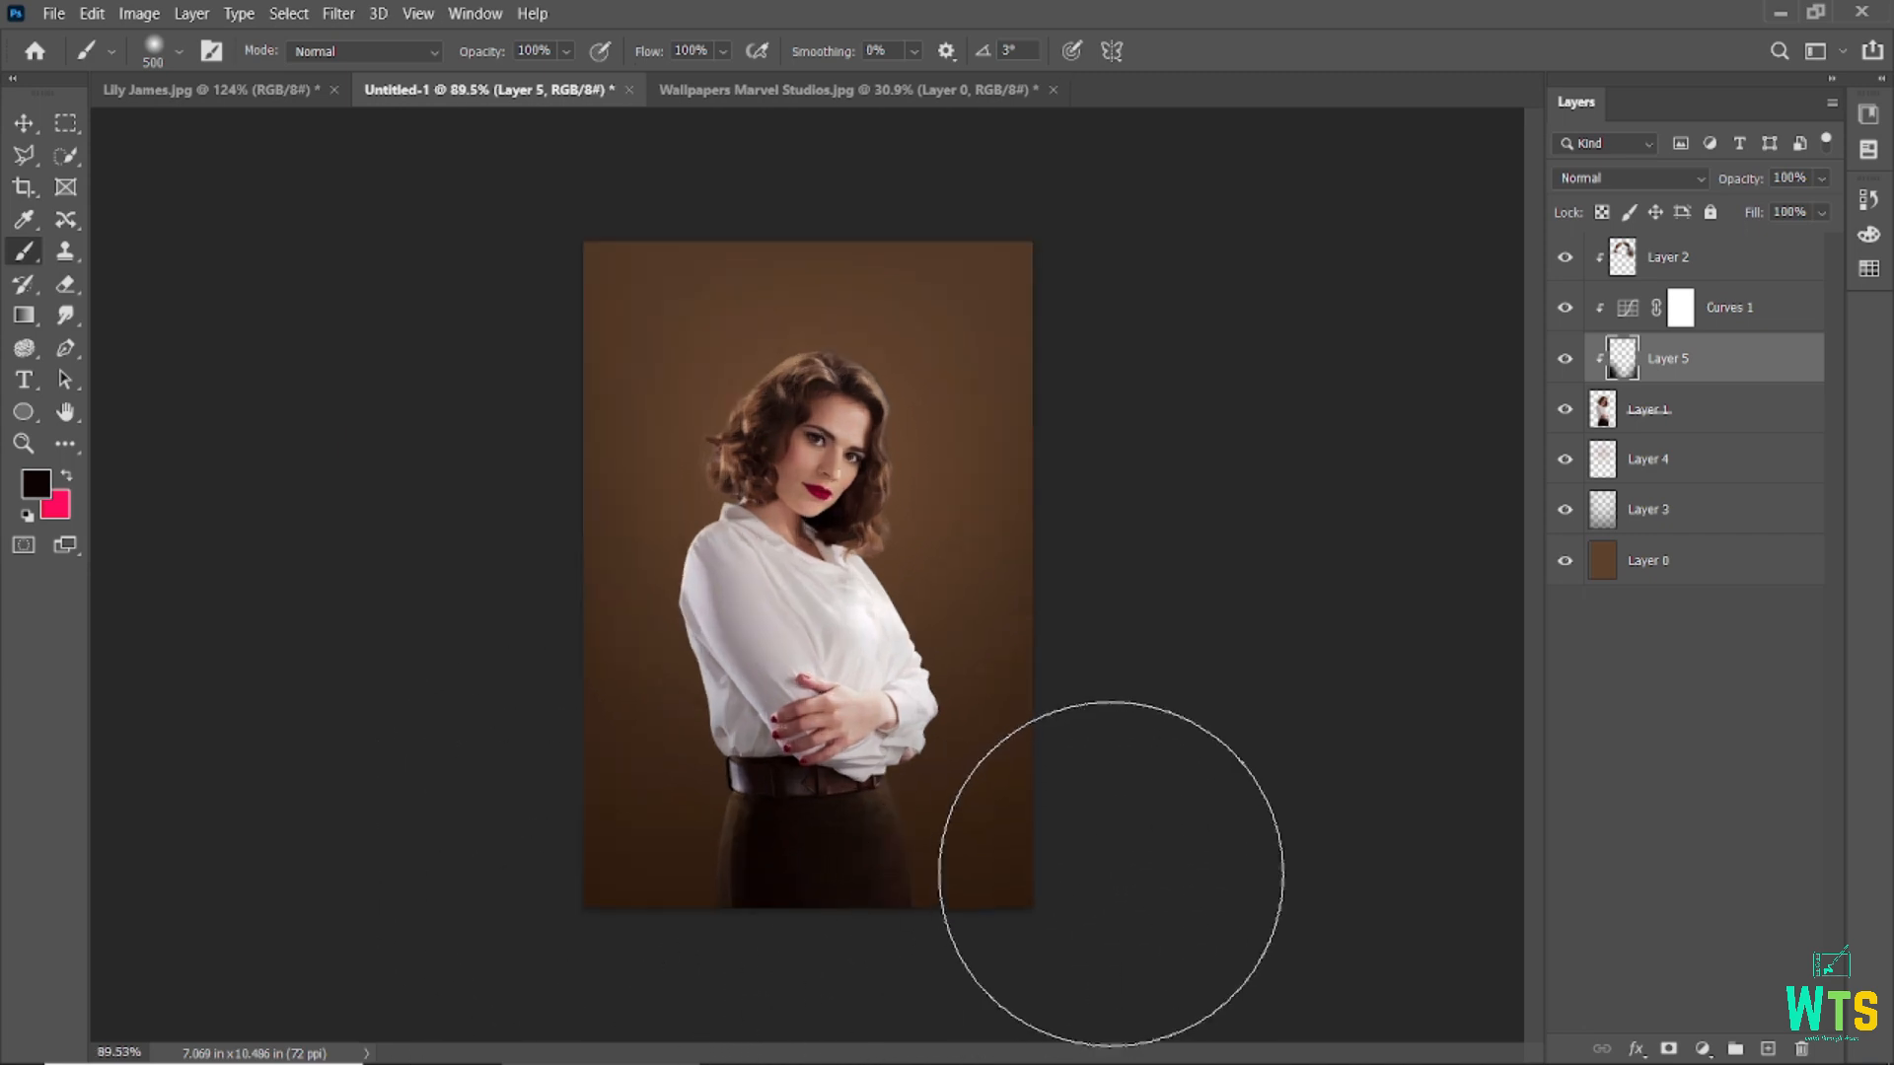
- Reopen the Curves 1 adjustment and slightly shift the curve point in the shadows
click(23, 122)
scroll(519, 651, up, 3)
click(799, 625)
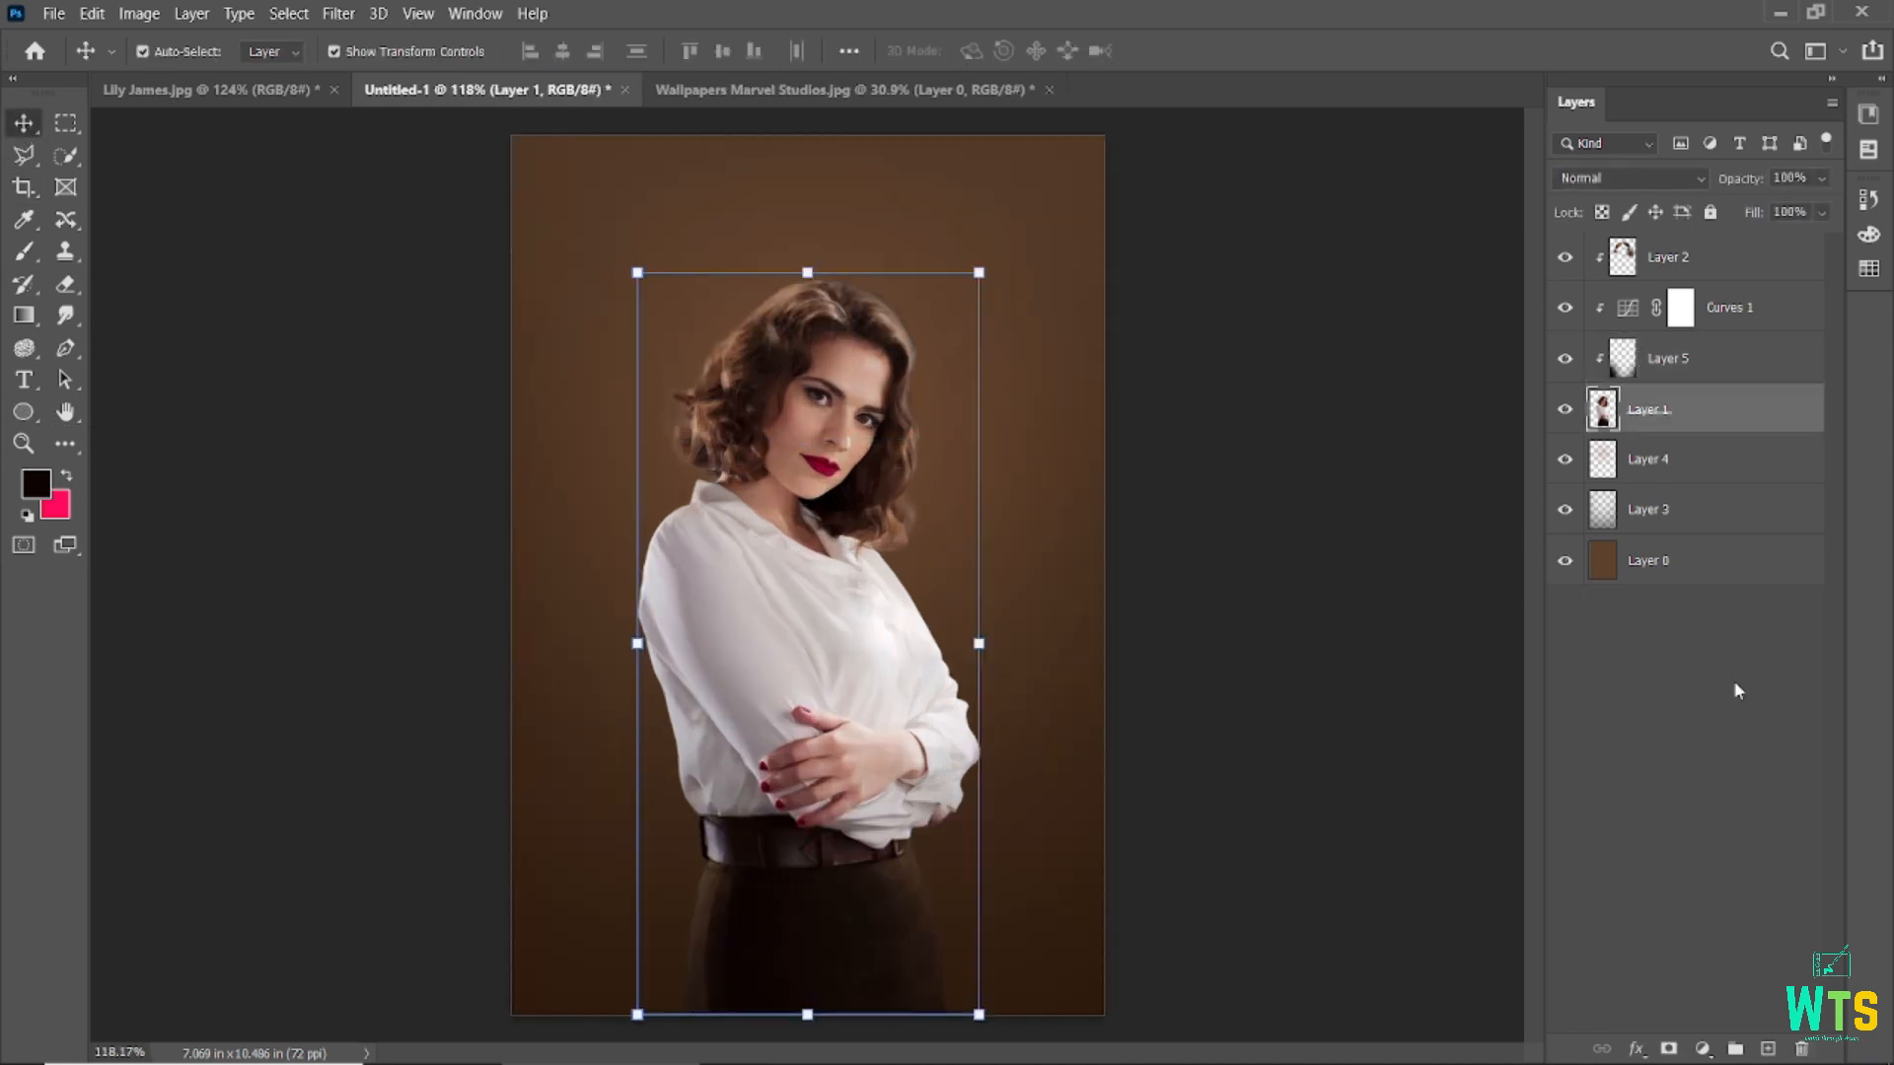
click(1621, 312)
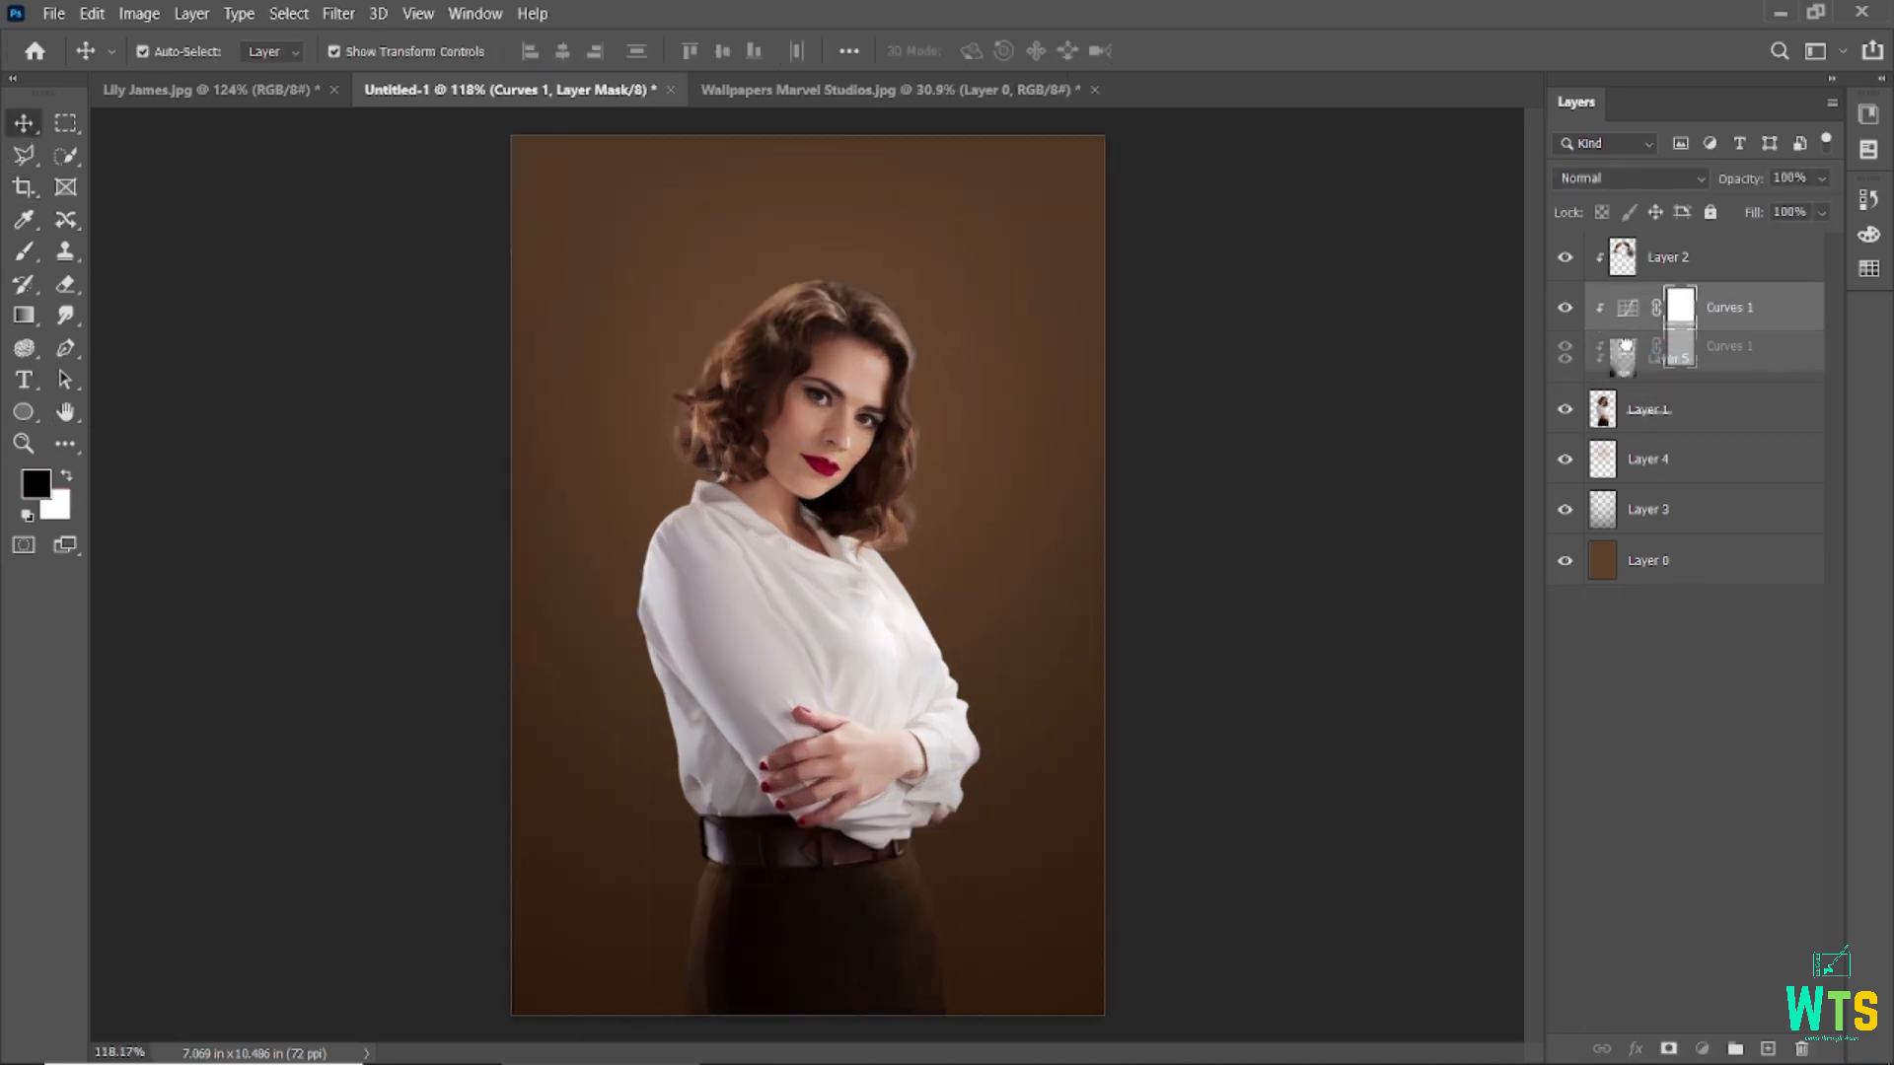
double_click(1629, 310)
mouse_move(227, 845)
mouse_down()
mouse_move(233, 866)
mouse_move(239, 841)
mouse_up()
- Compare the woman with and without the Curves 1 adjustment, and put its settings away
click(439, 927)
click(439, 927)
click(439, 927)
click(439, 927)
click(439, 927)
click(439, 927)
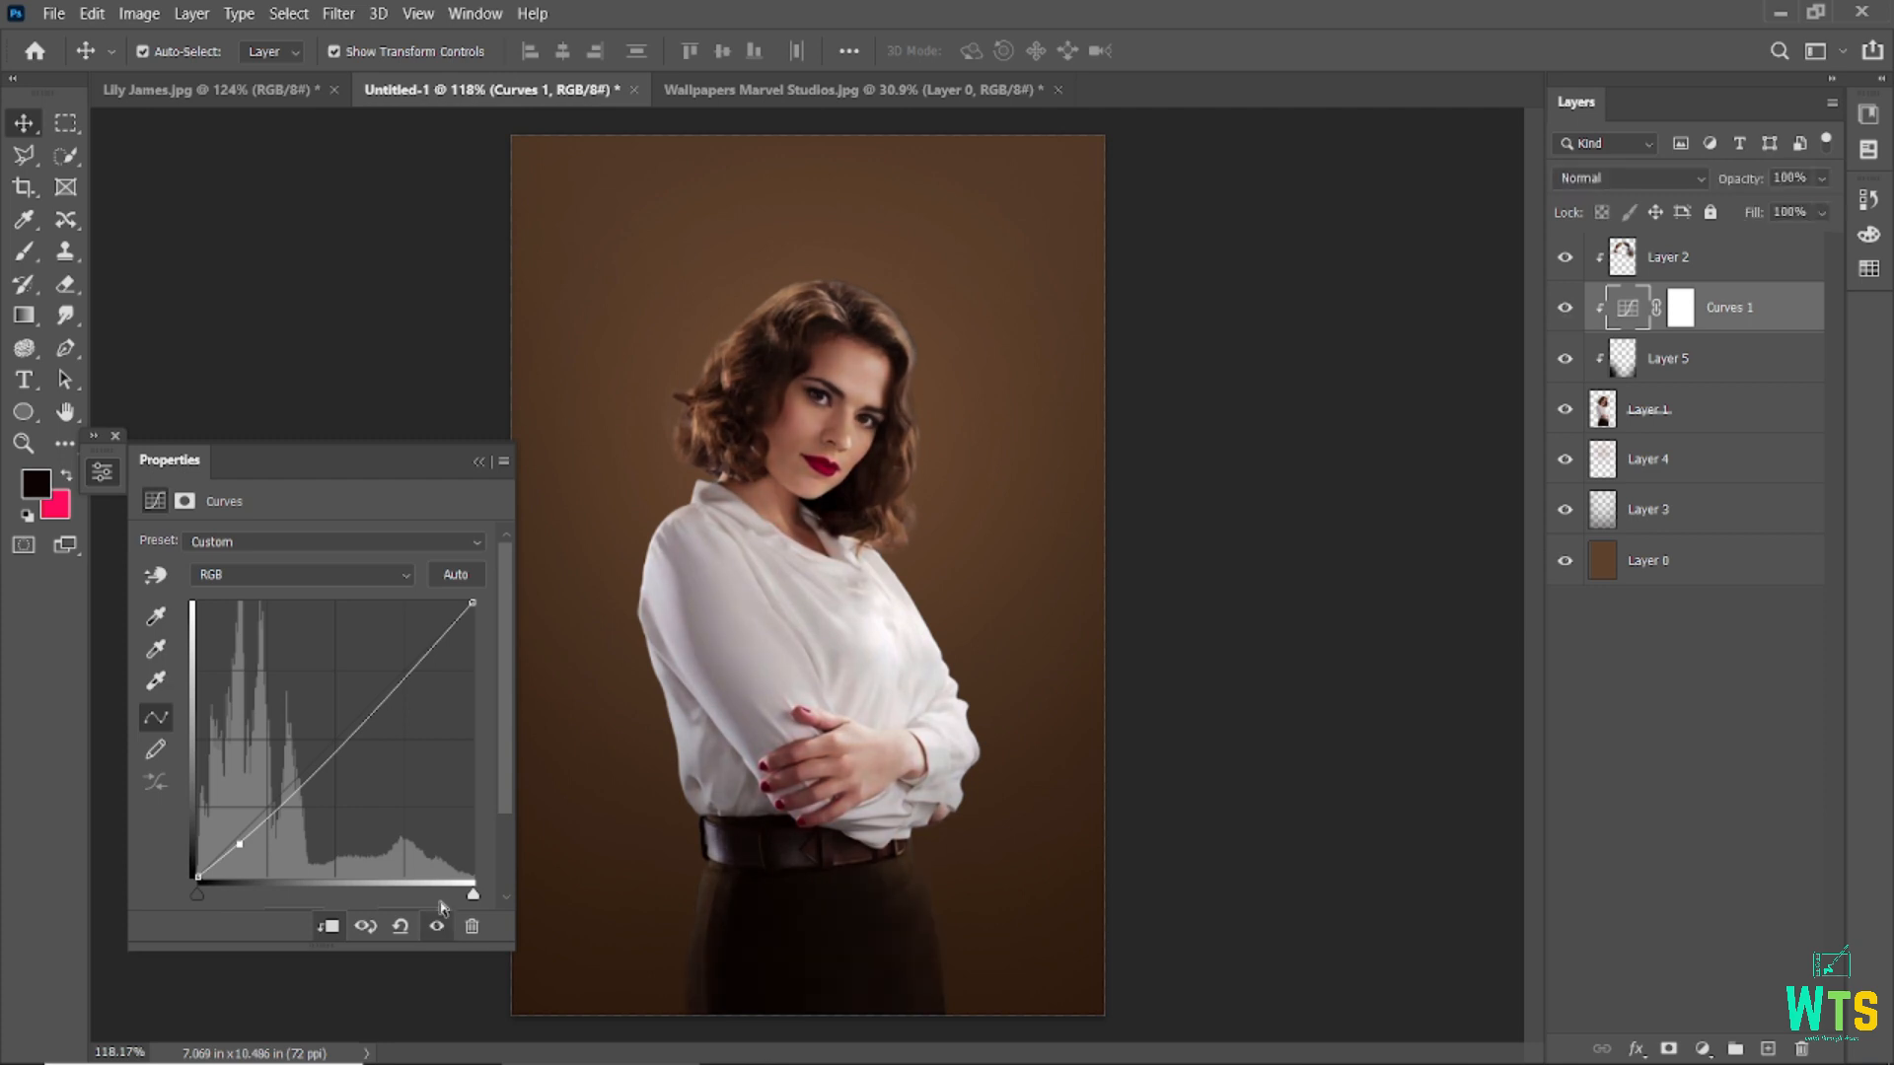
click(478, 462)
click(242, 489)
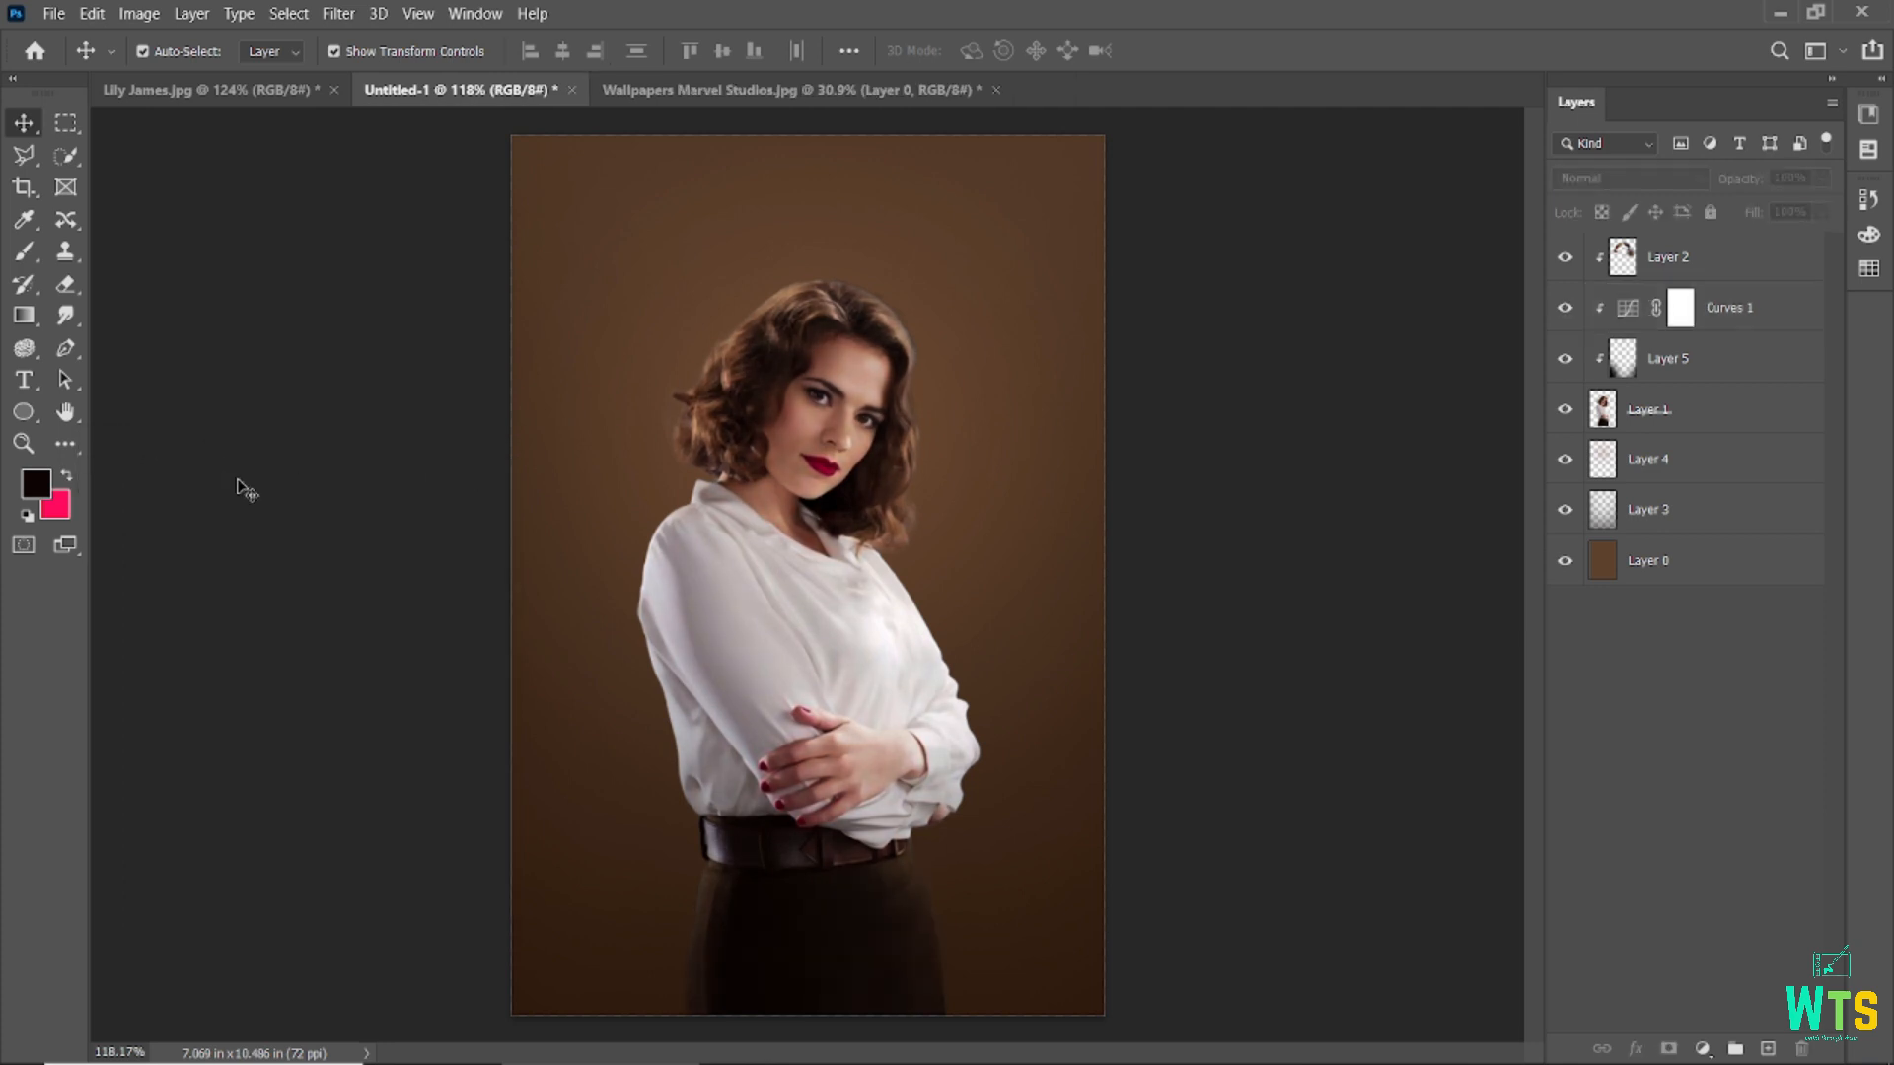
- Select Layer 3, sample the dark brown in the background's lower corner, and darken the foreground colour to #170b02
scroll(304, 542, down, 2)
click(992, 639)
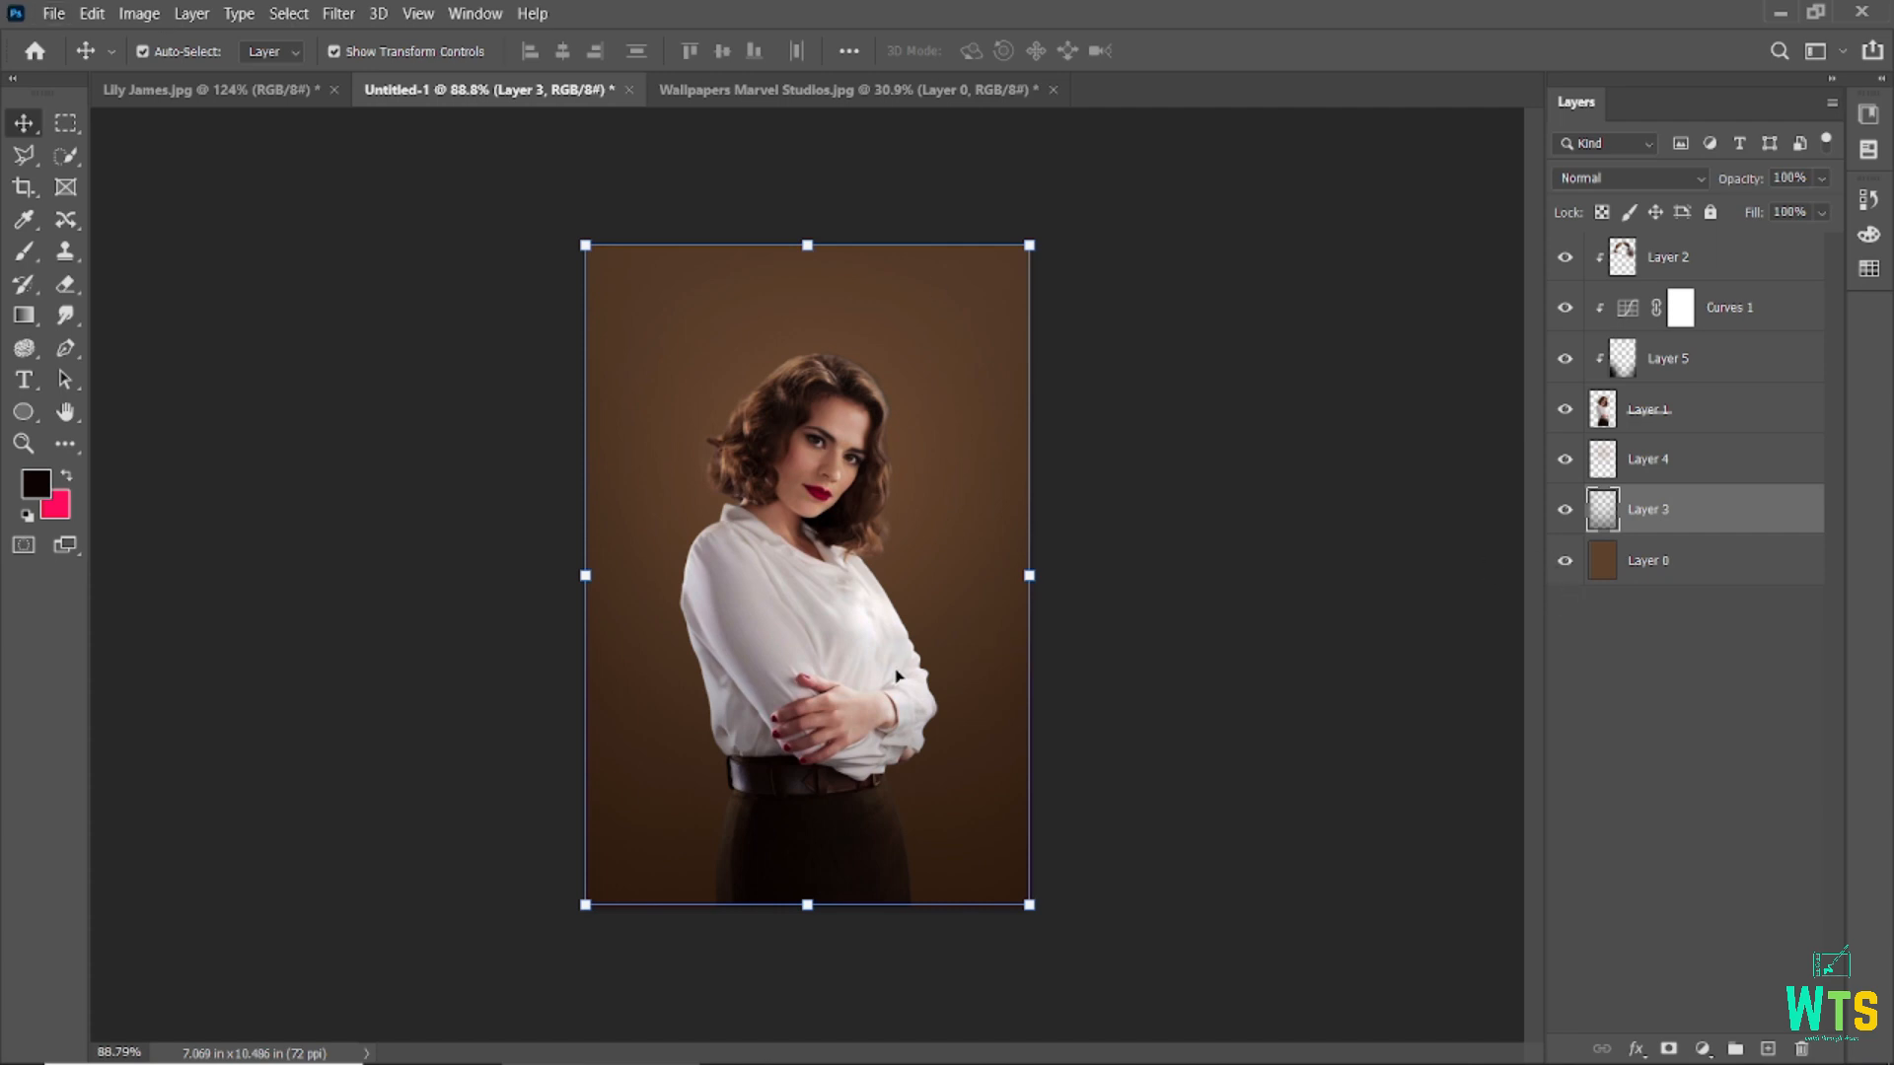
click(24, 221)
click(613, 884)
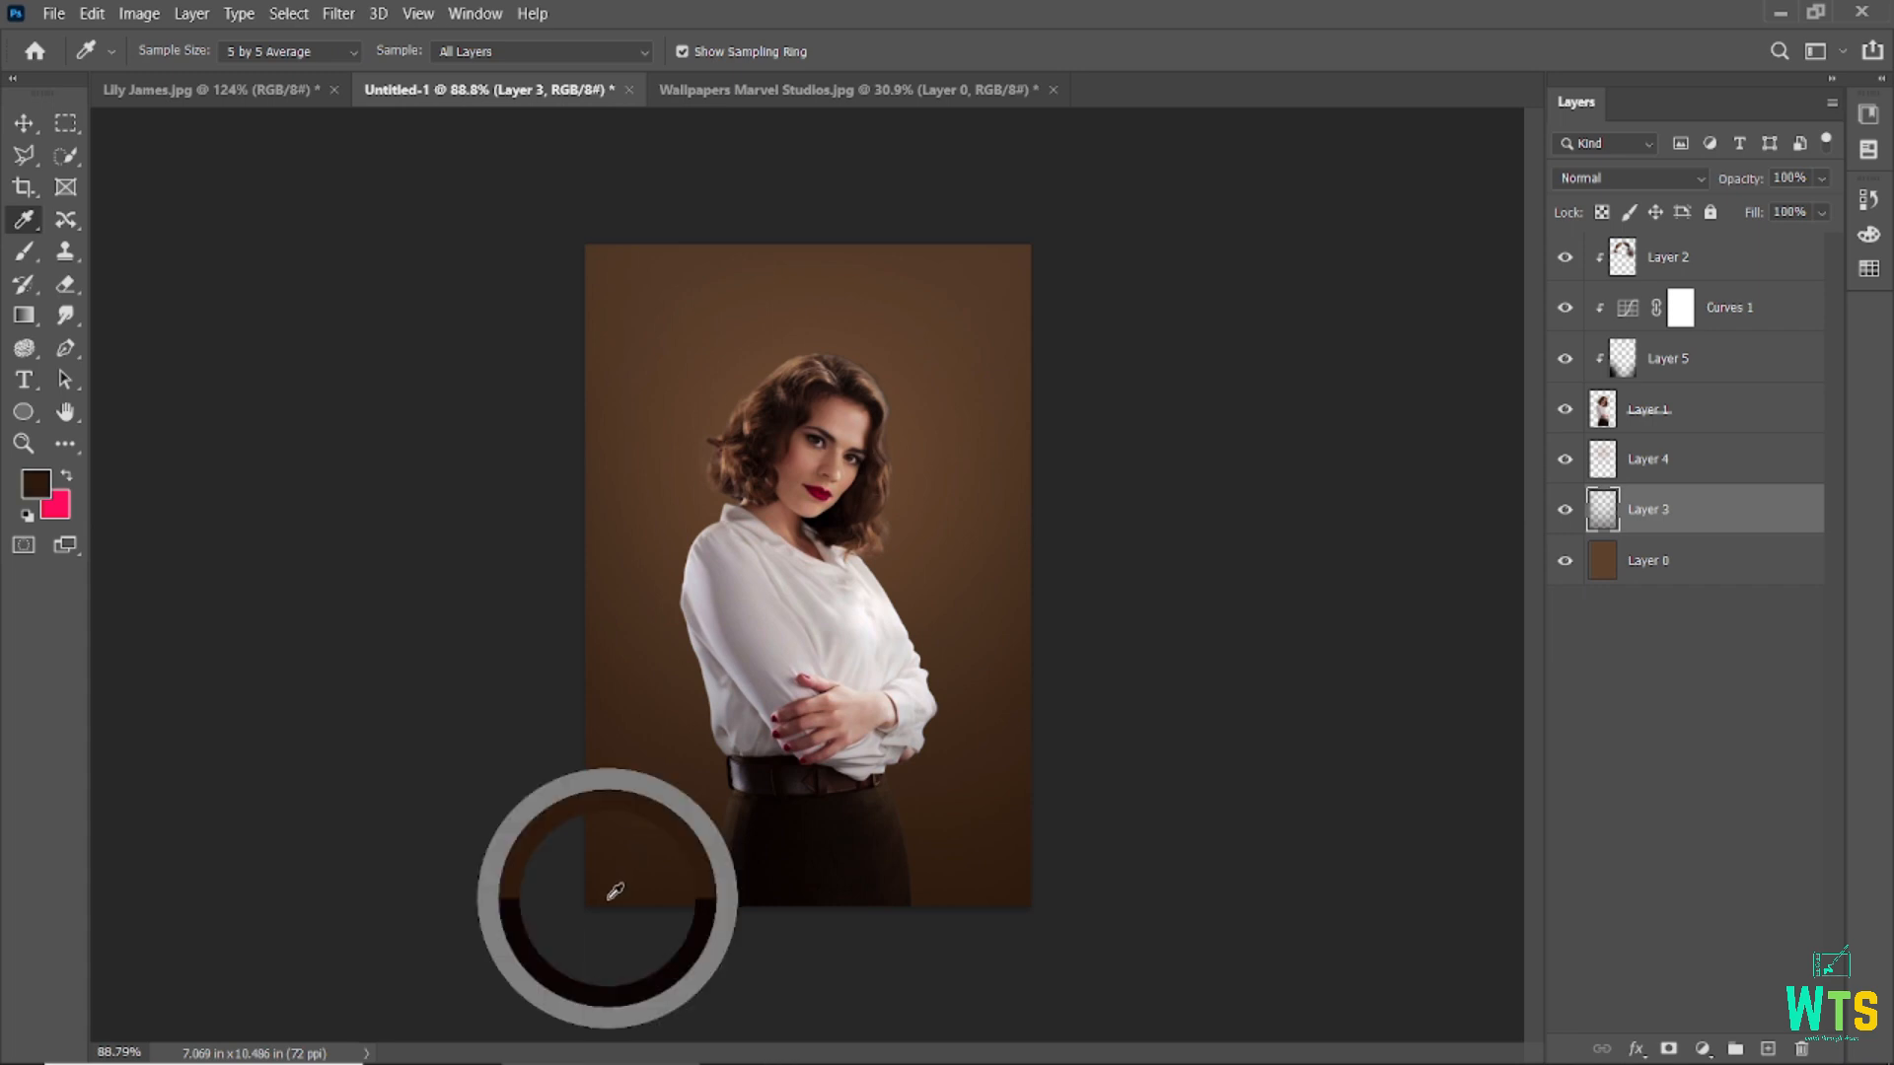
click(36, 483)
drag(1476, 878, 1519, 895)
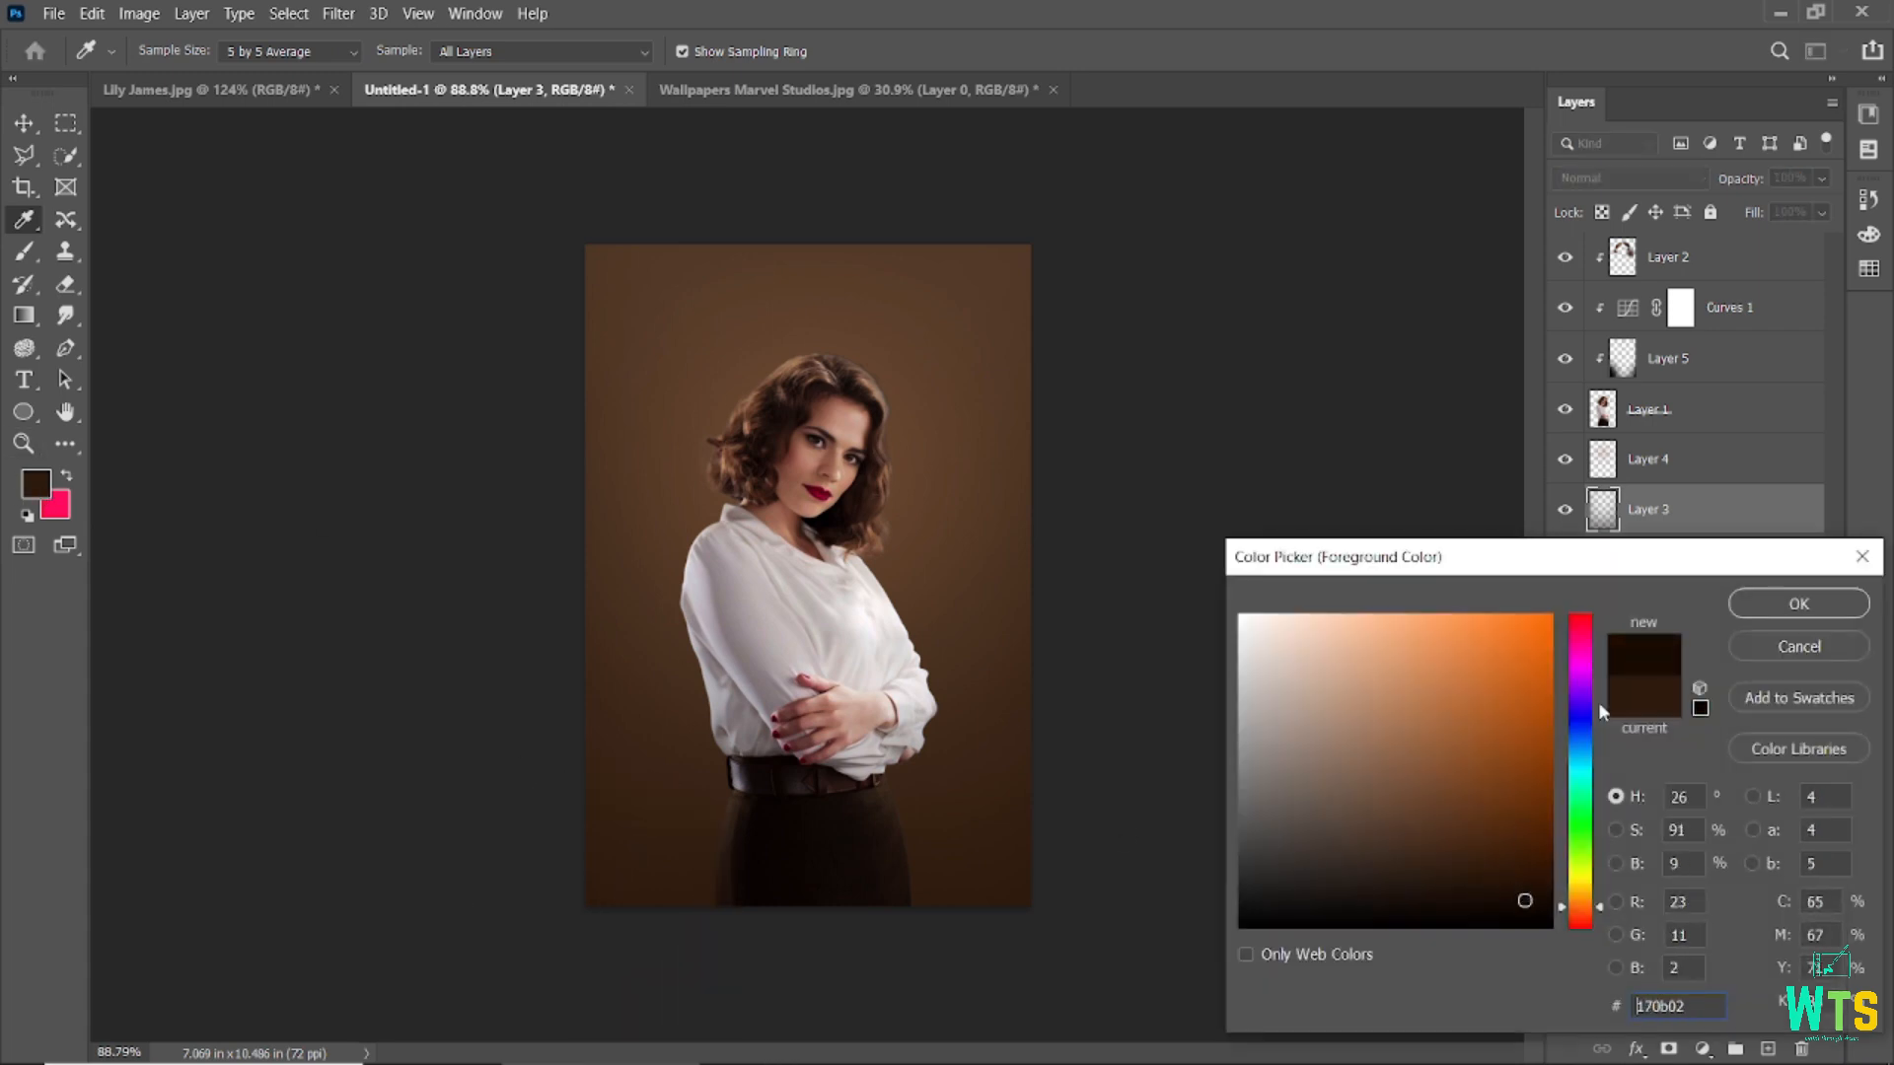
click(1778, 606)
- On a new layer above Layer 3, darken the lower background and edges with a 1400 px brush, ending at 91% opacity and 64% flow
click(1766, 1050)
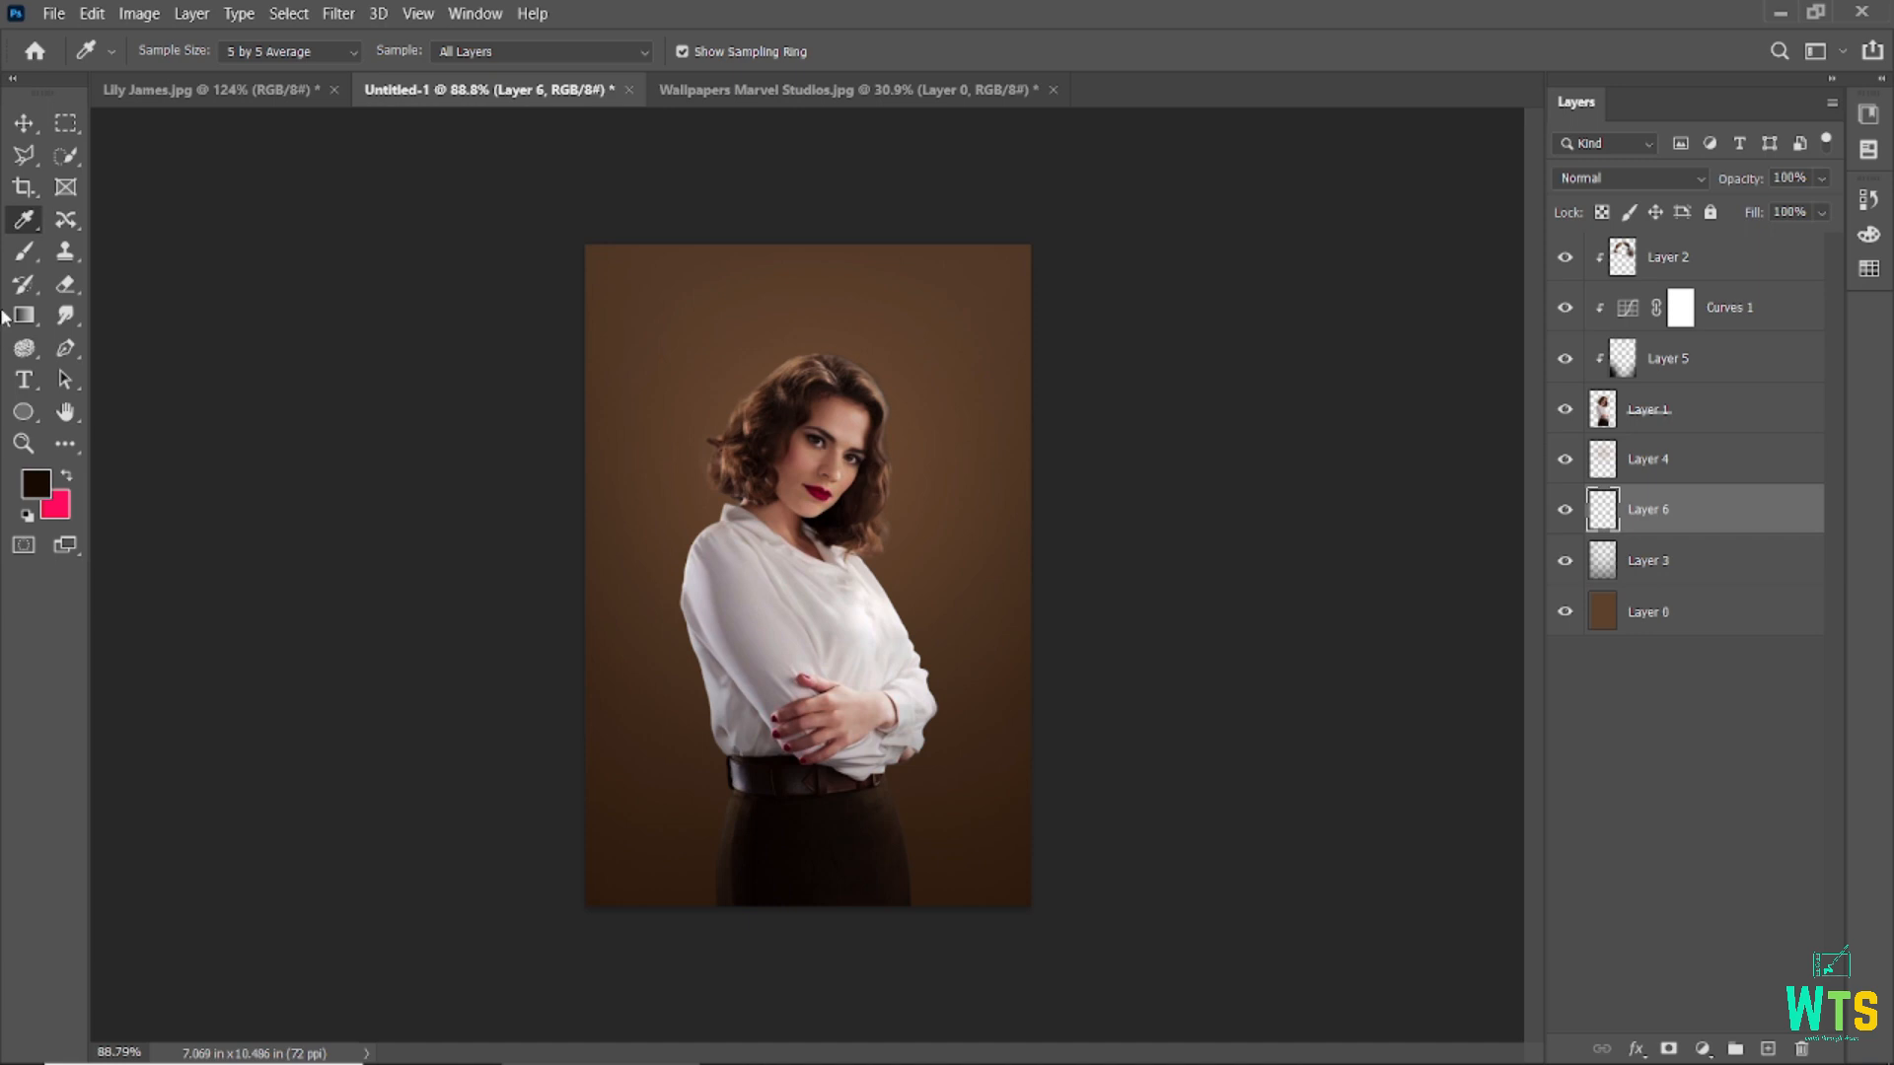
key(b)
scroll(795, 825, down, 2)
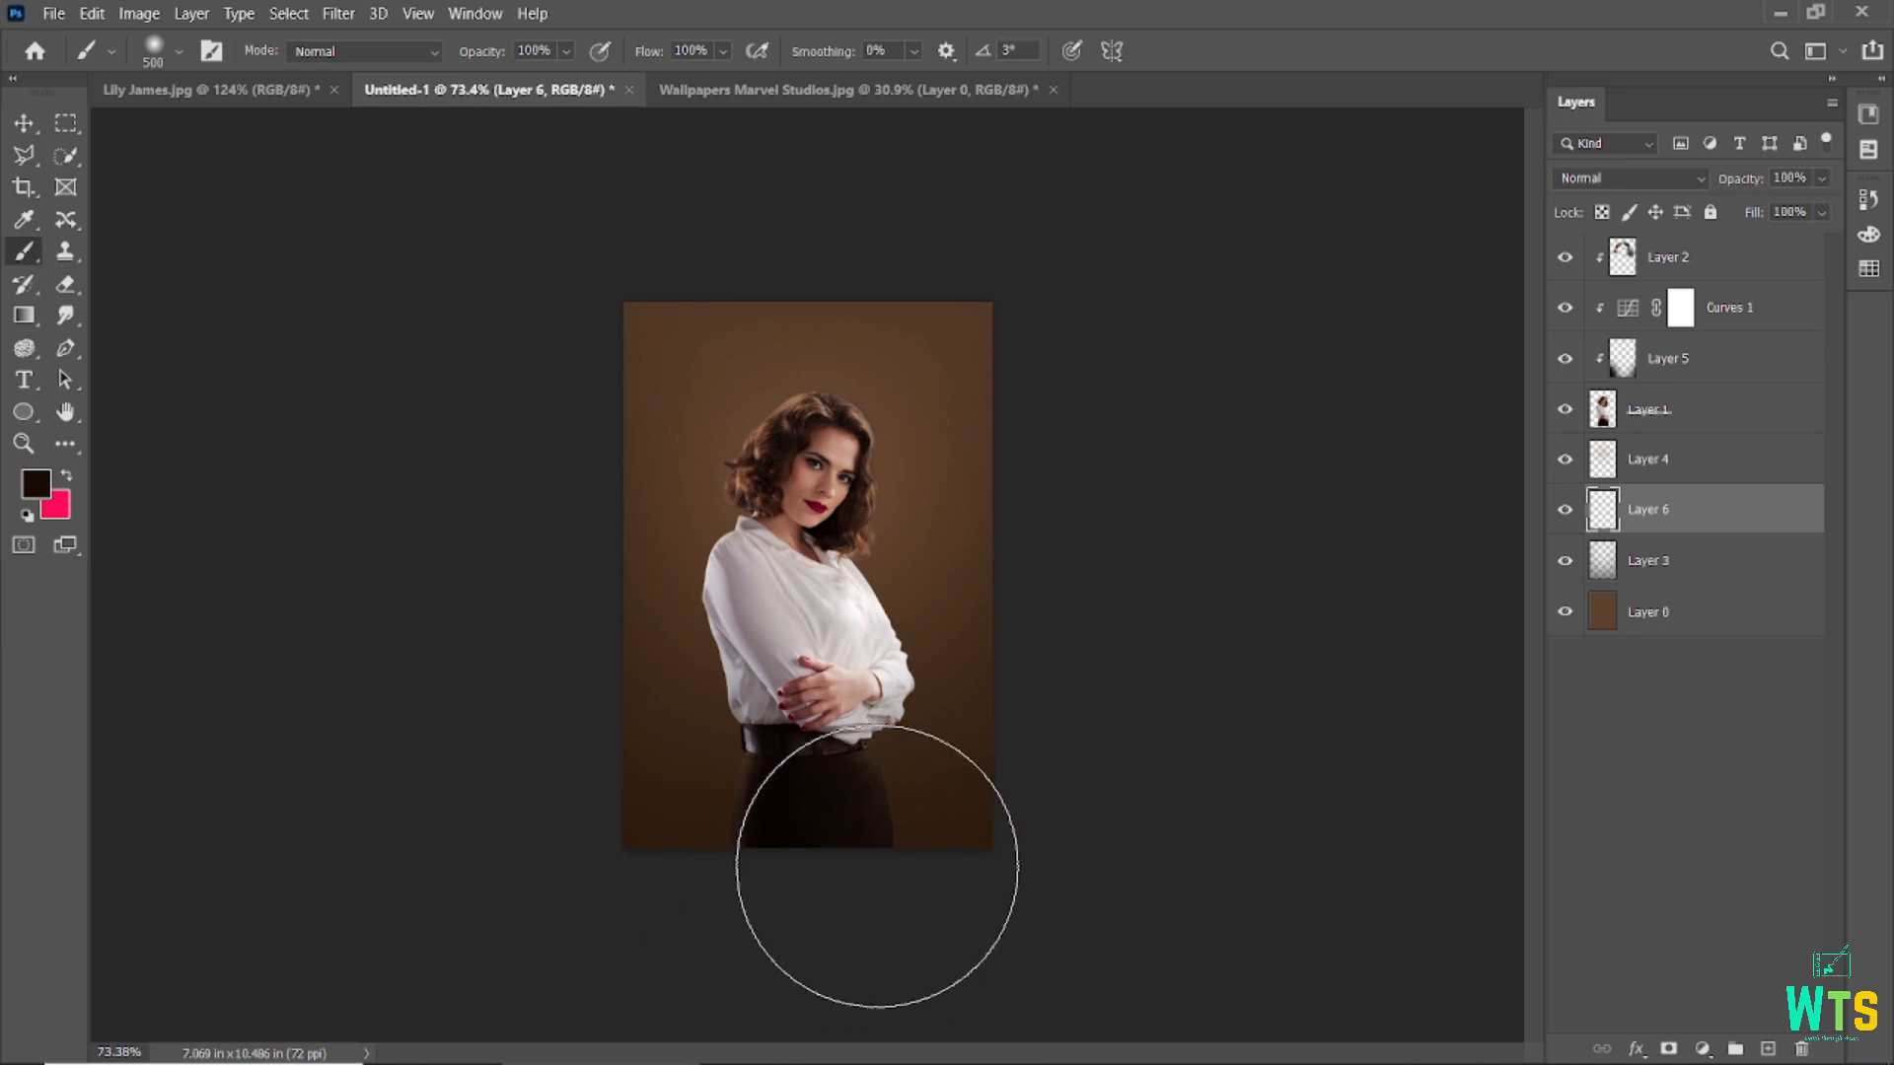
key(bracketright)
key(bracketright)
key(bracketright)
key(bracketright)
key(bracketright)
key(bracketright)
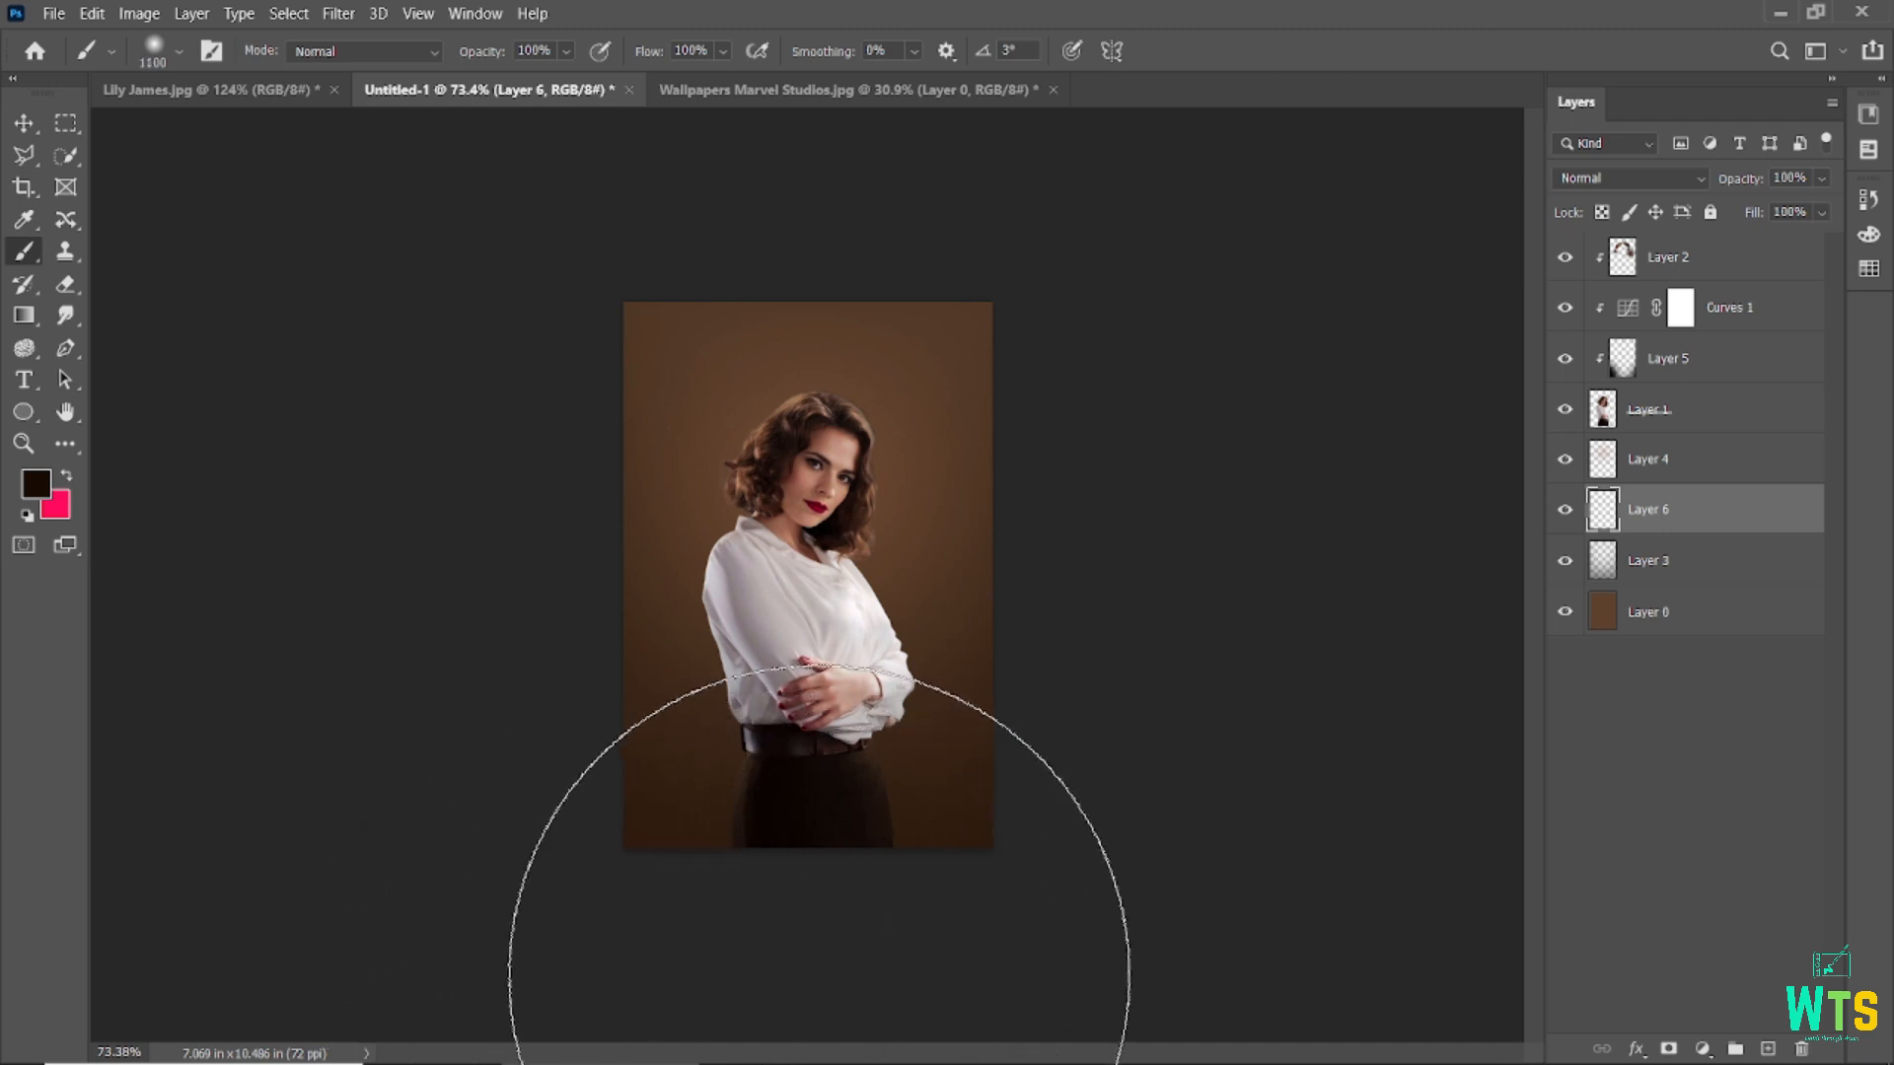
key(bracketright)
key(bracketright)
key(bracketright)
drag(797, 978, 796, 986)
scroll(801, 983, down, 2)
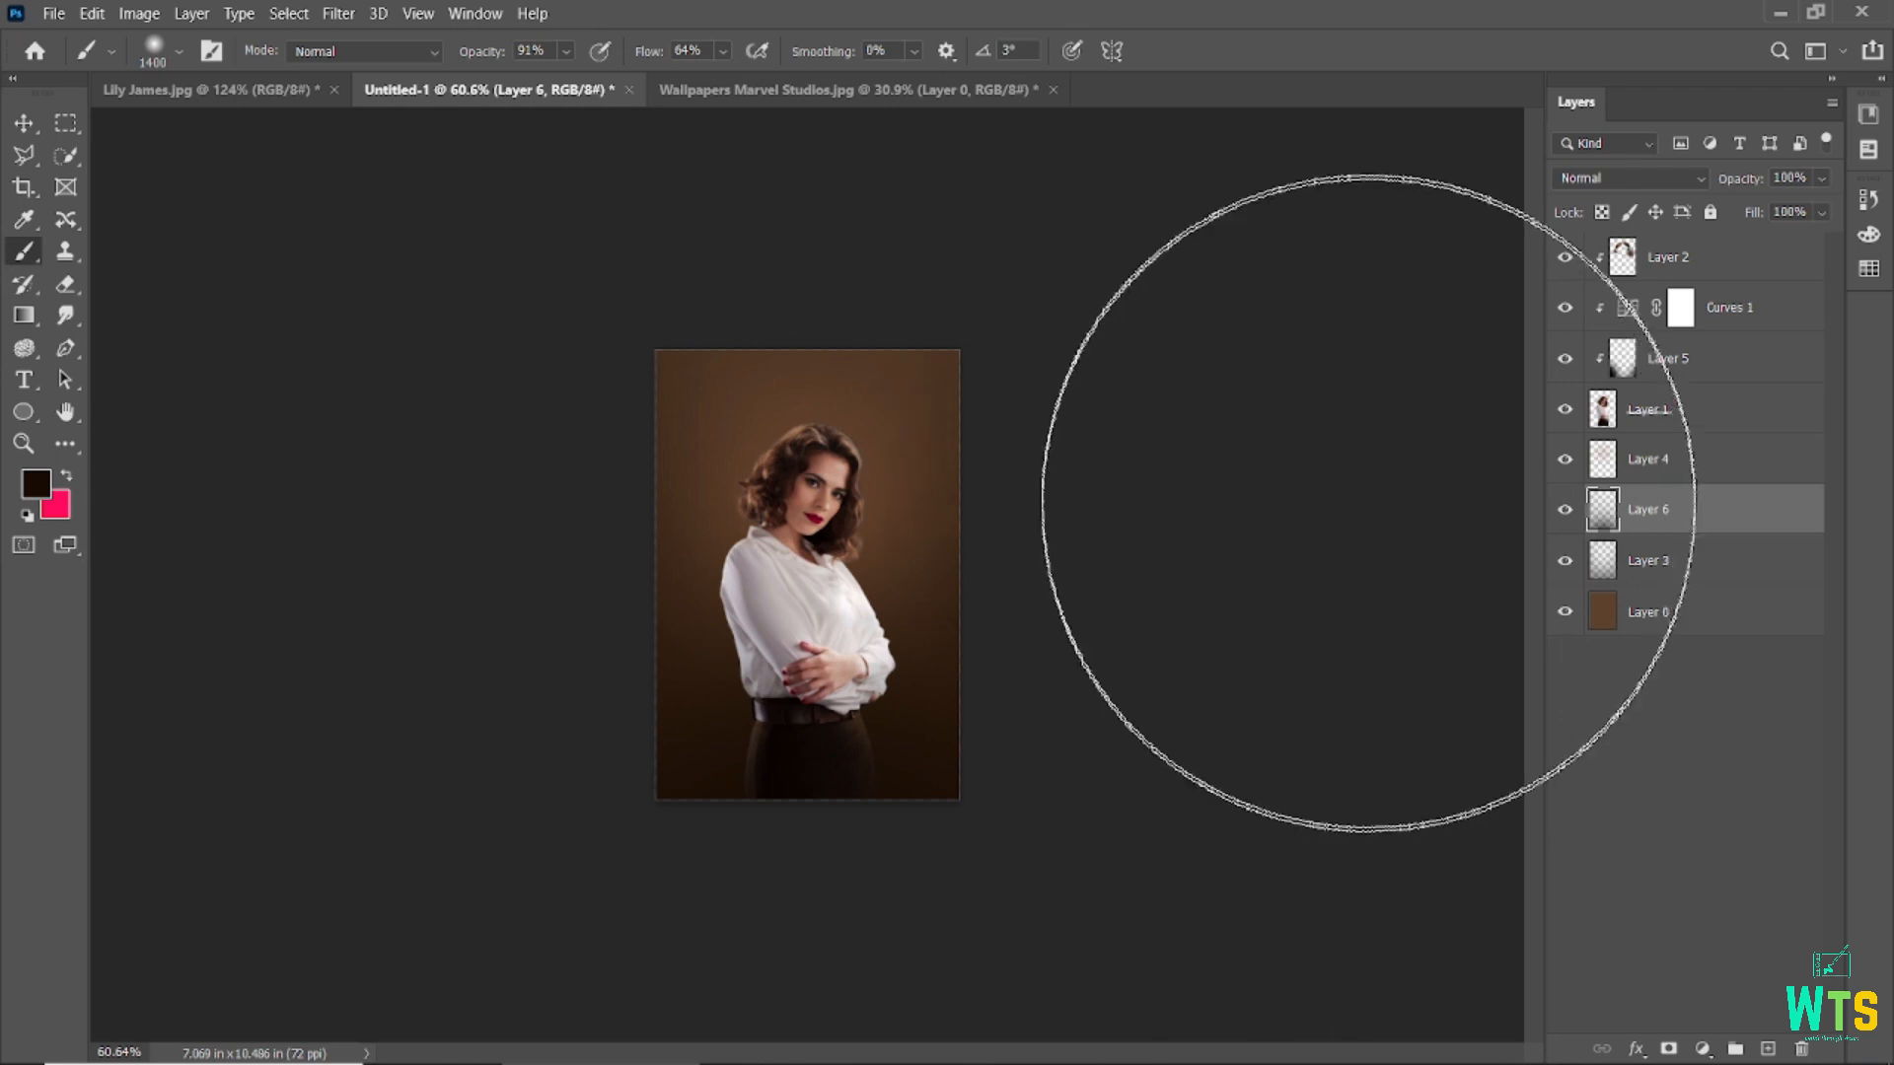
scroll(1322, 470, up, 2)
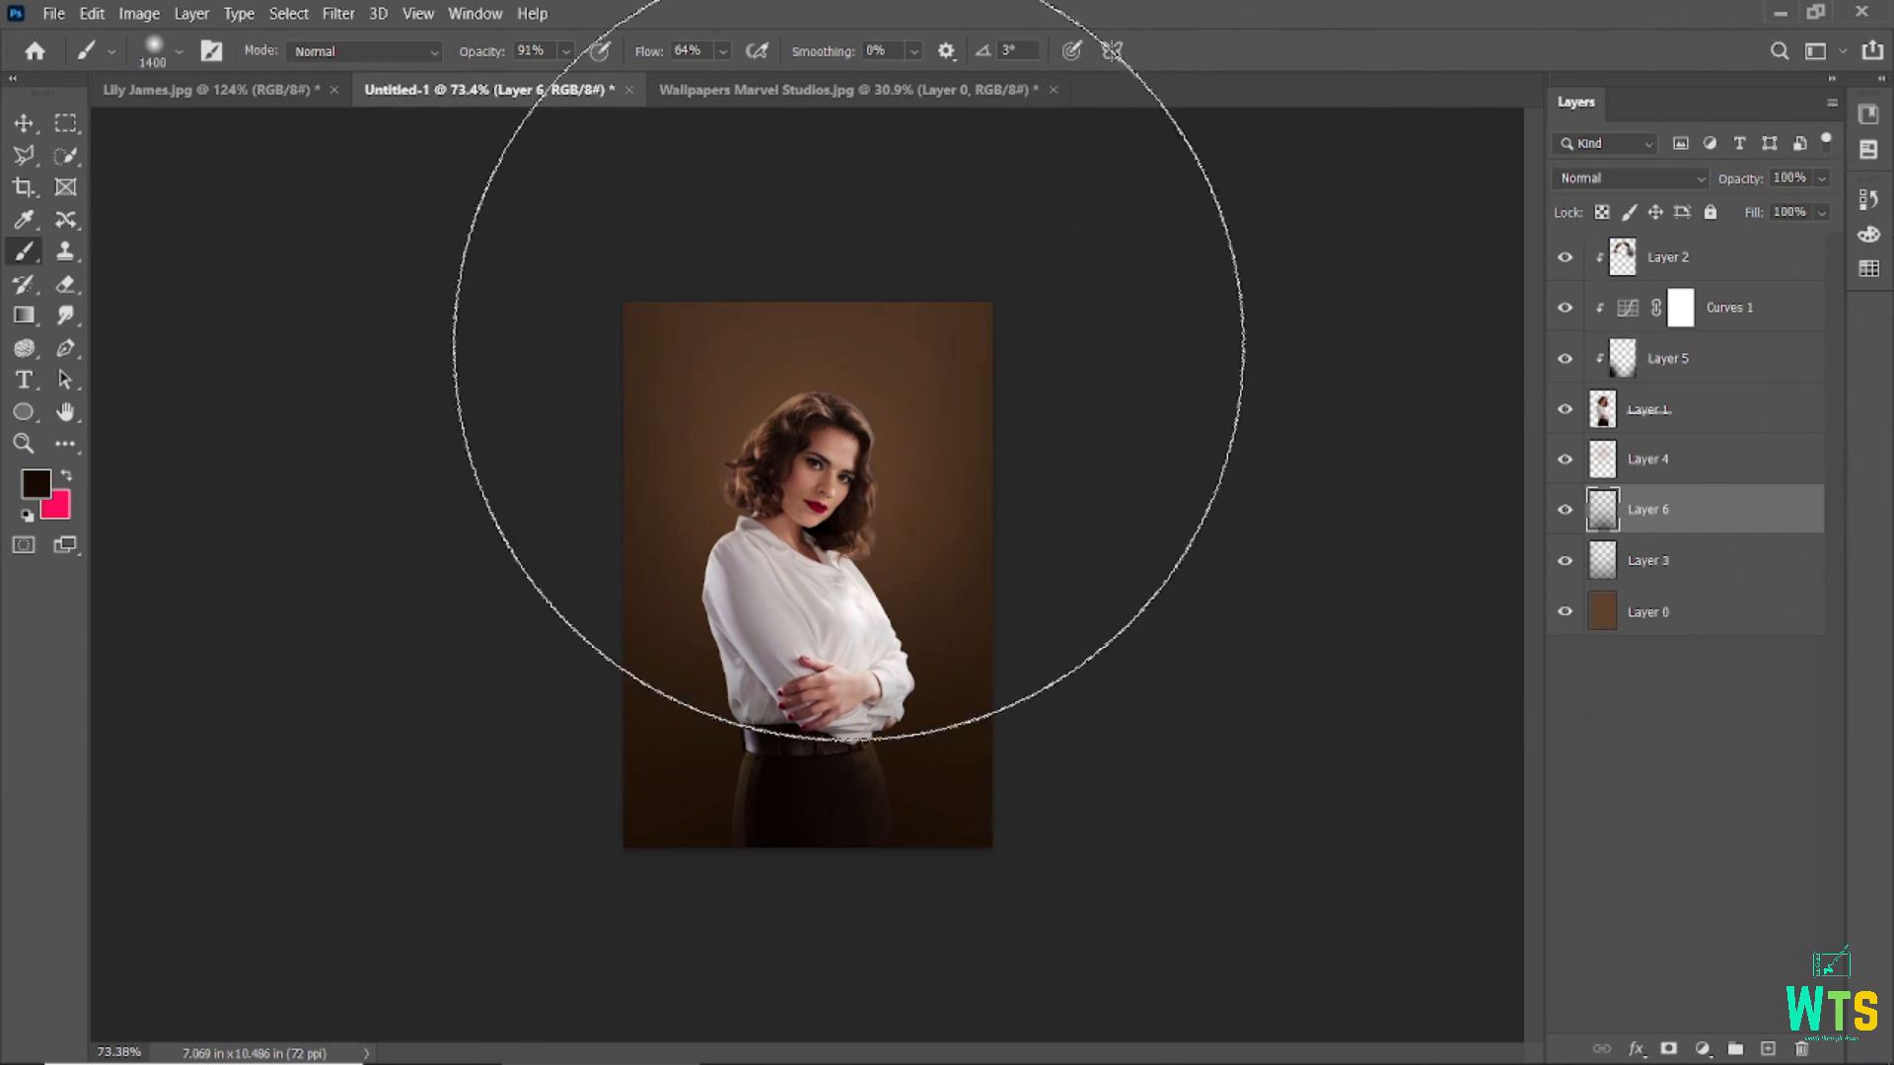
scroll(858, 338, down, 6)
scroll(1134, 454, up, 2)
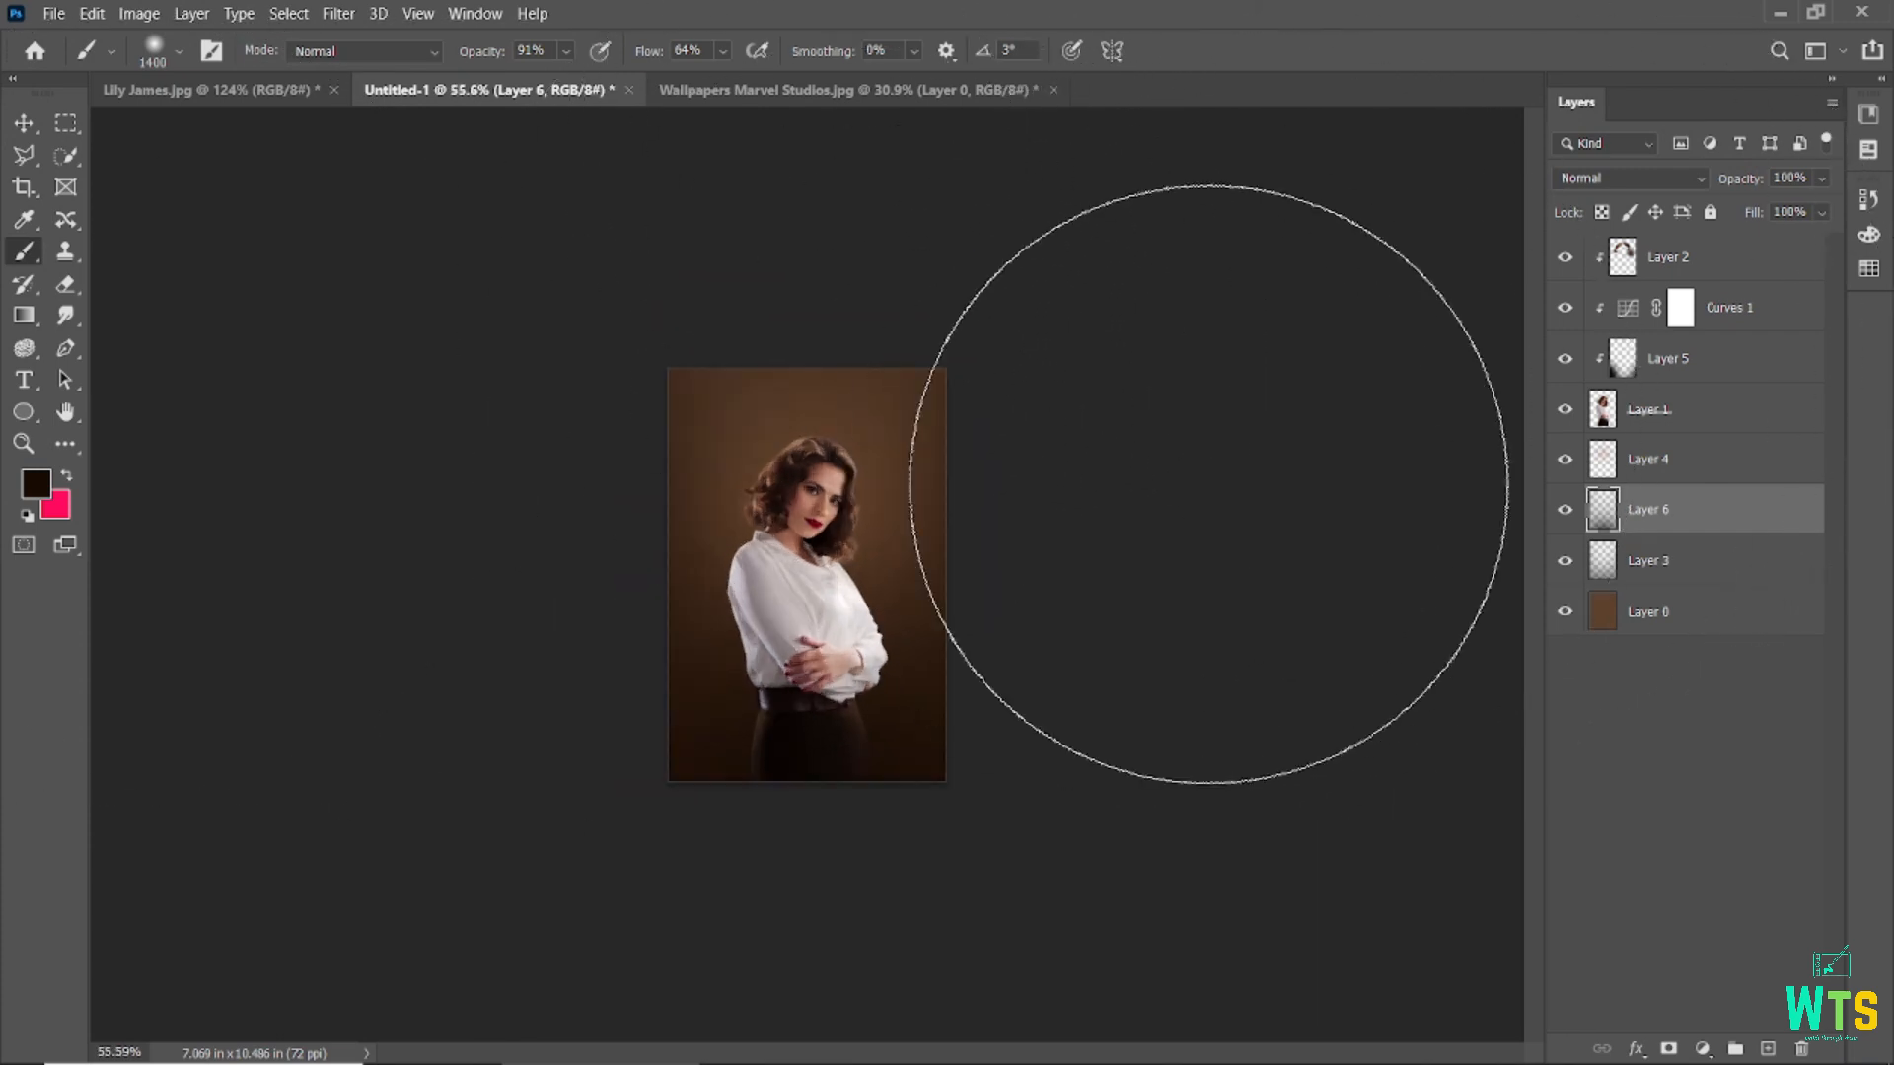
- Move the glow on Layer 4 beneath the dark shading of Layer 6 in the layer stack
click(27, 126)
ctrl+click(1669, 509)
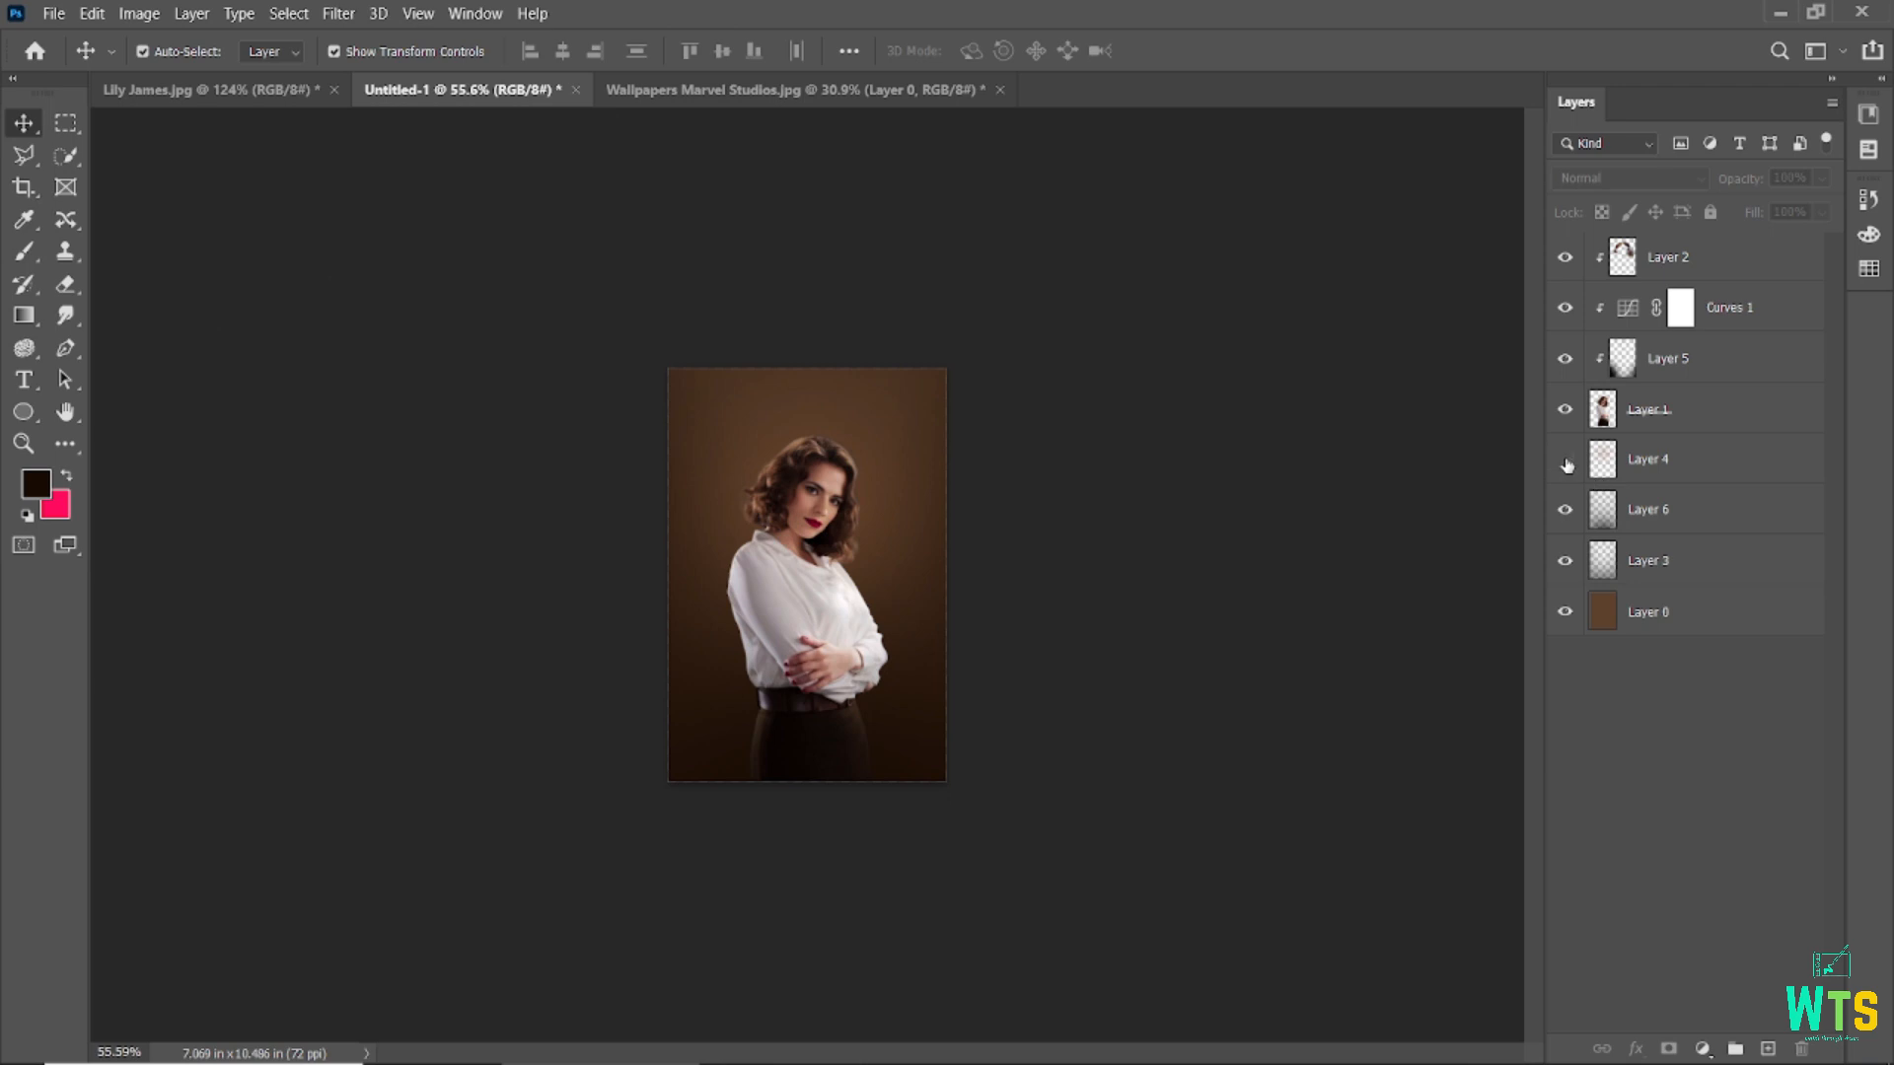
drag(1667, 459, 1640, 537)
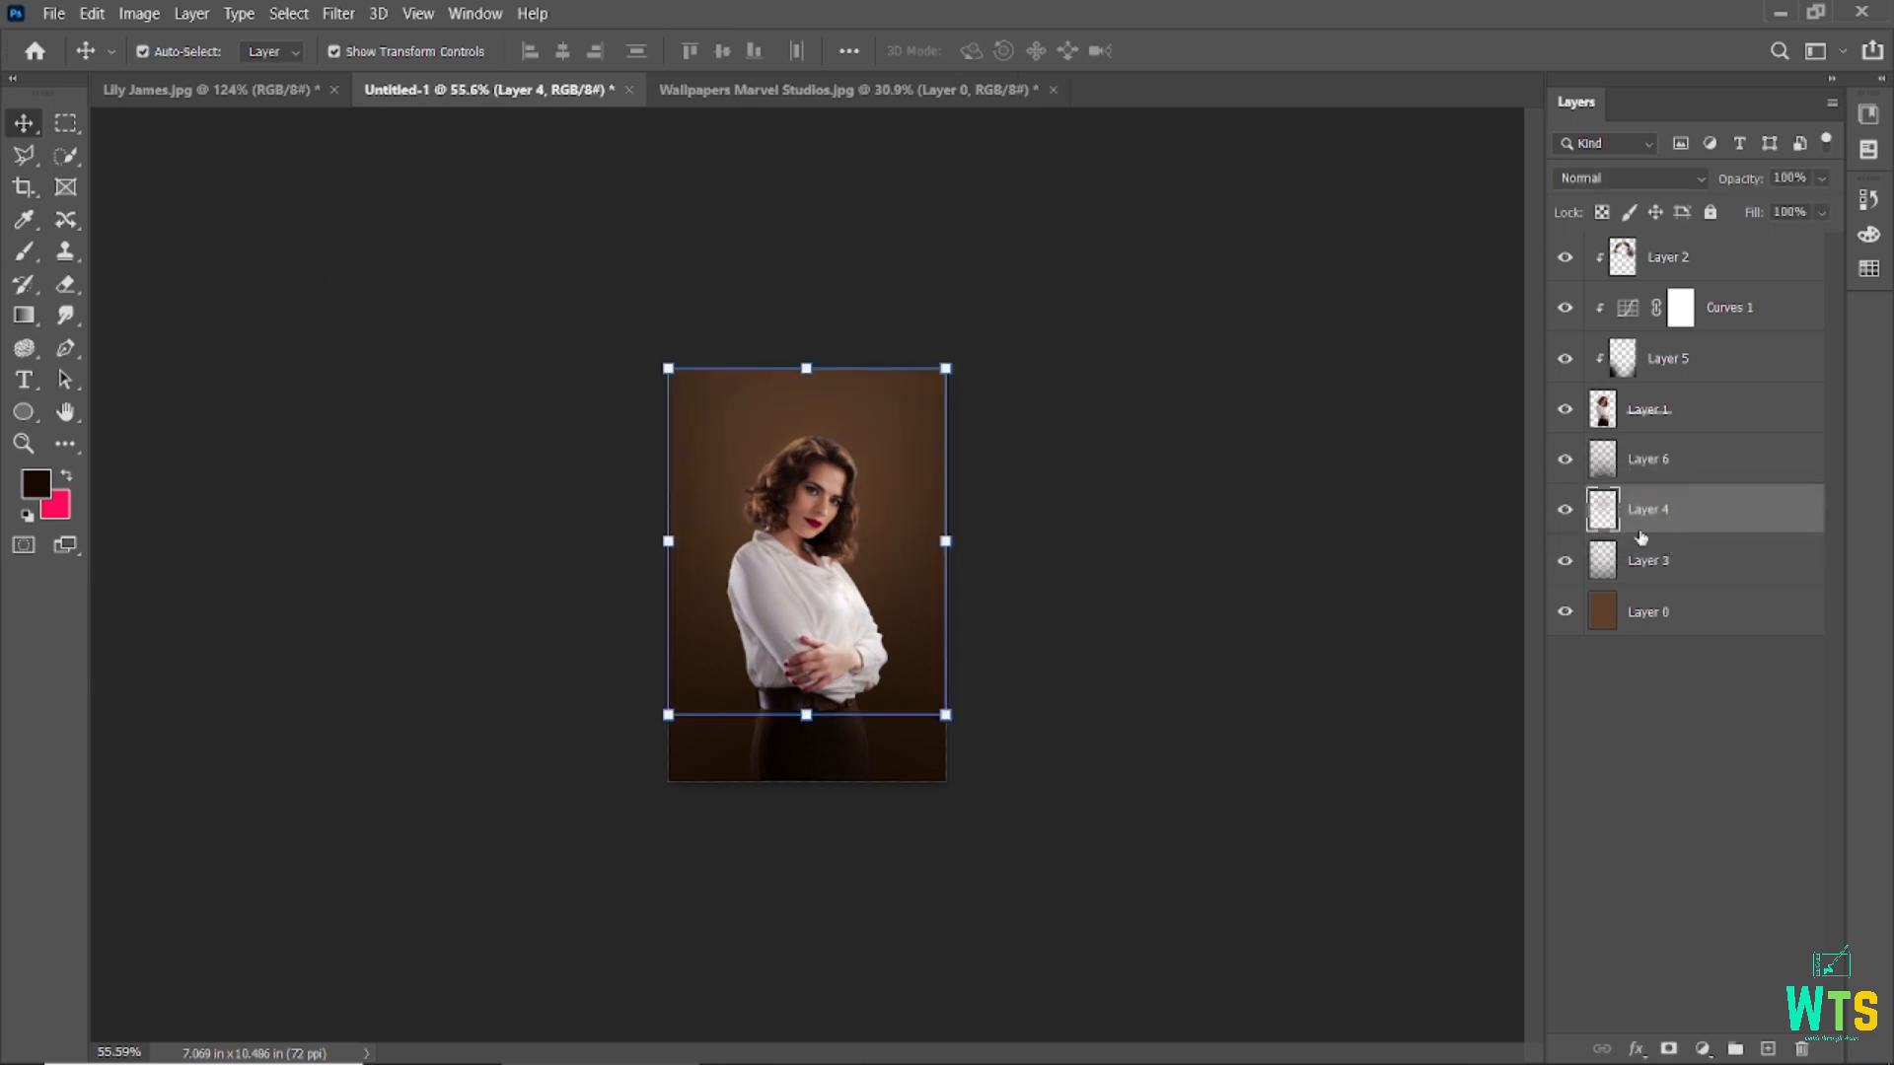
click(1229, 522)
scroll(838, 642, up, 5)
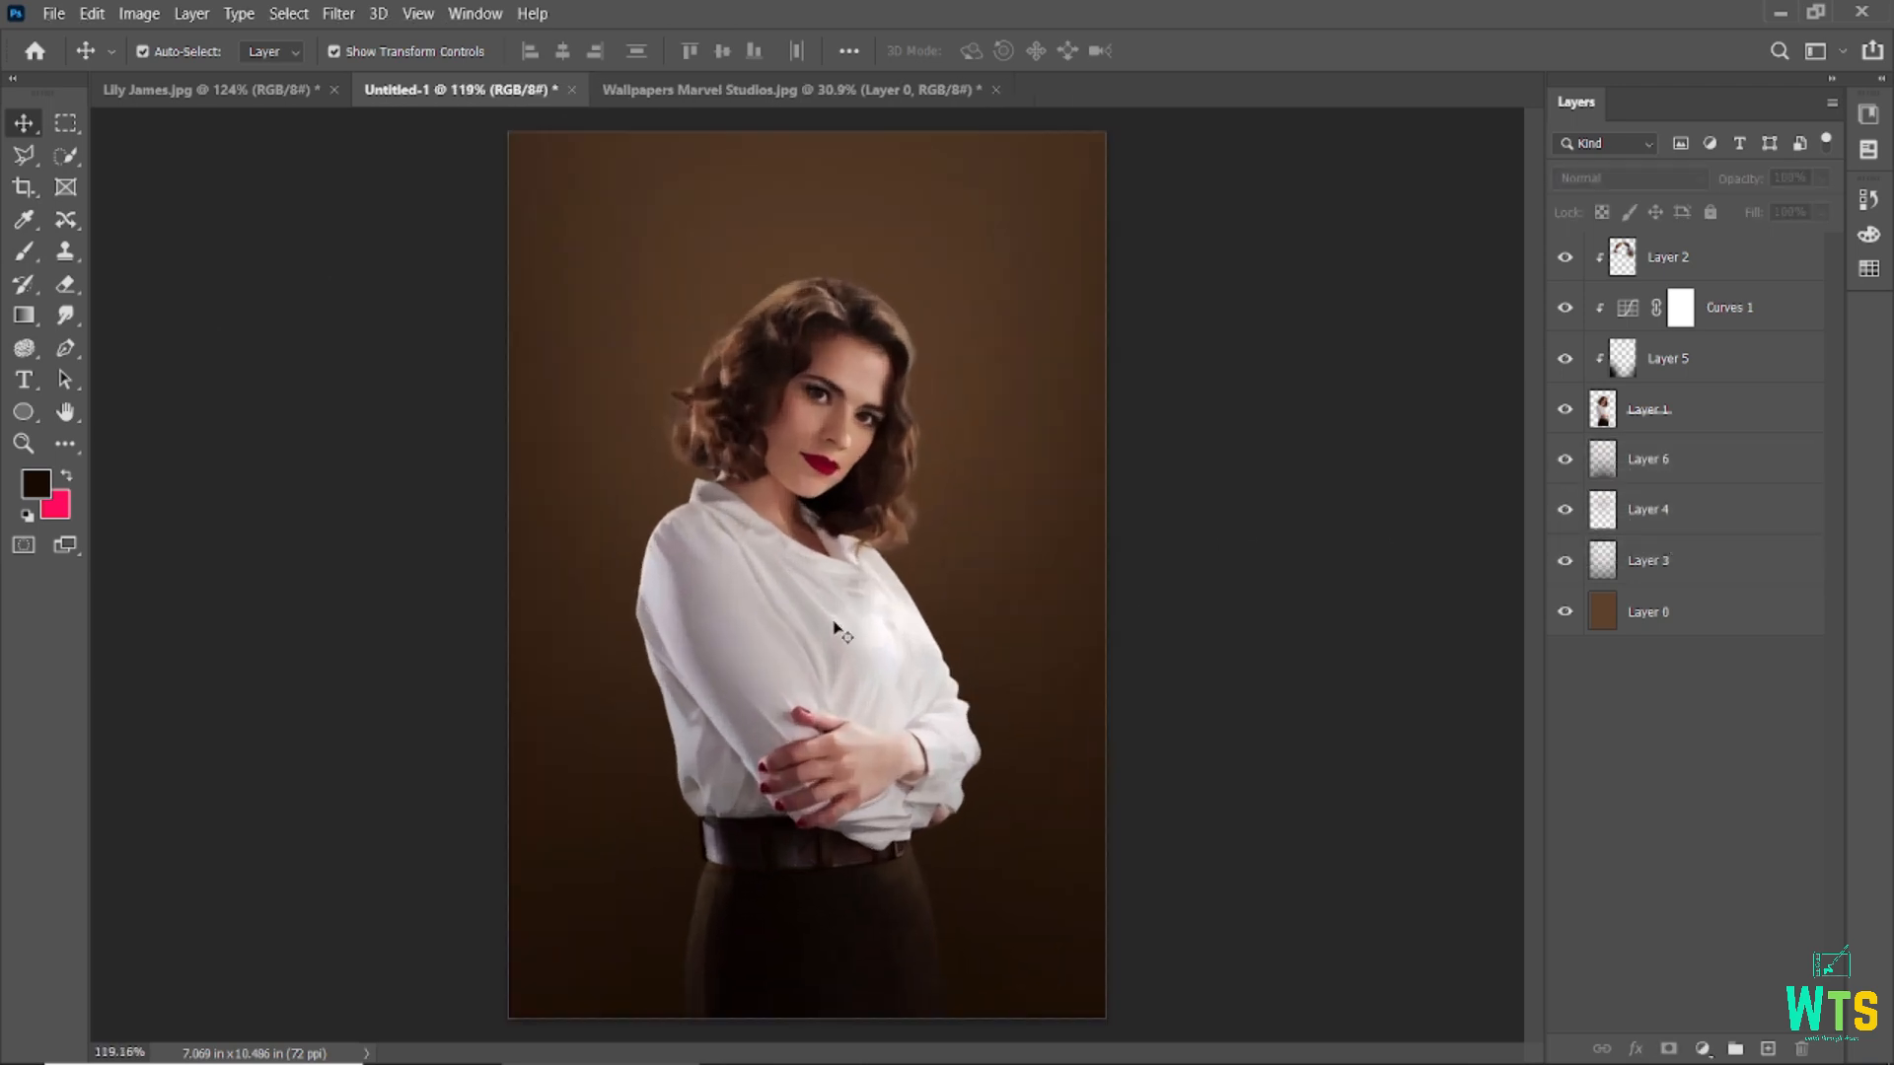
scroll(835, 628, down, 2)
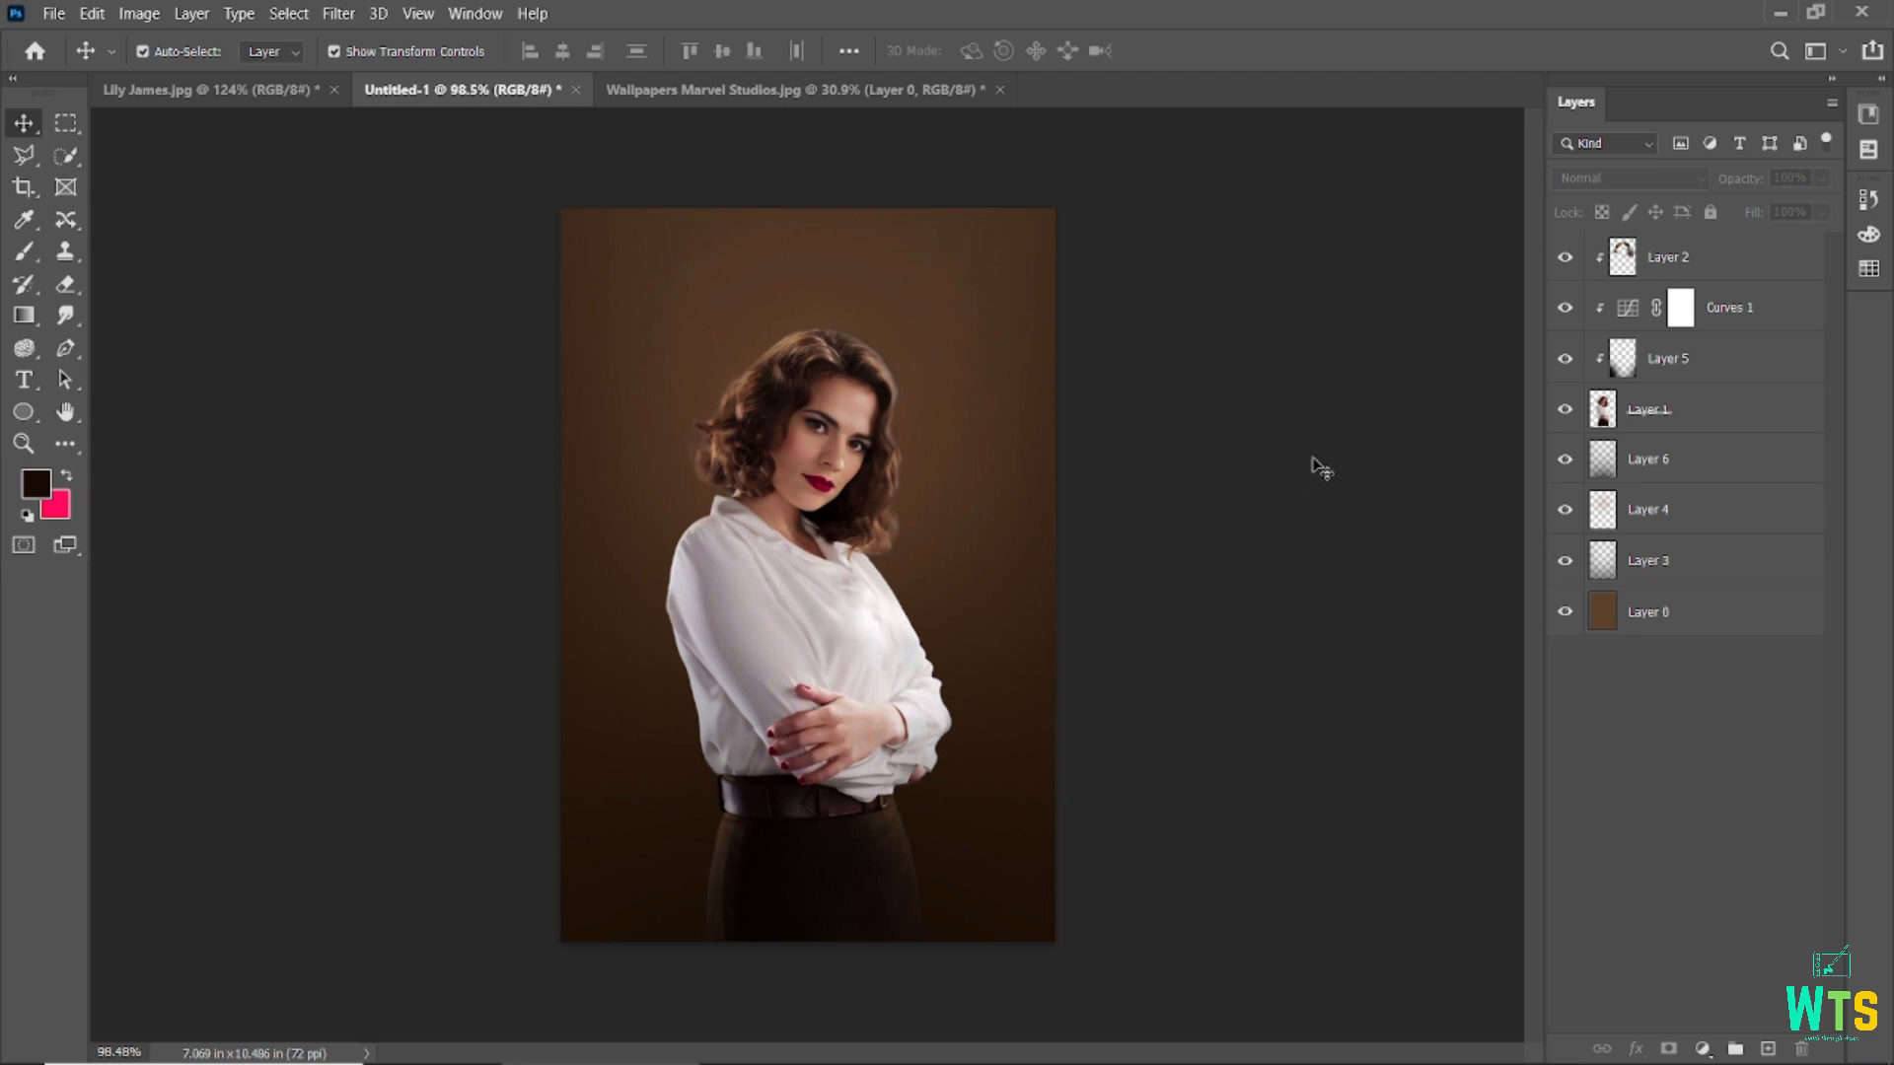
- Fine-tune Curves 1 by nudging the shadow point and lowering the white end of the curve, and compare it on and off
click(829, 478)
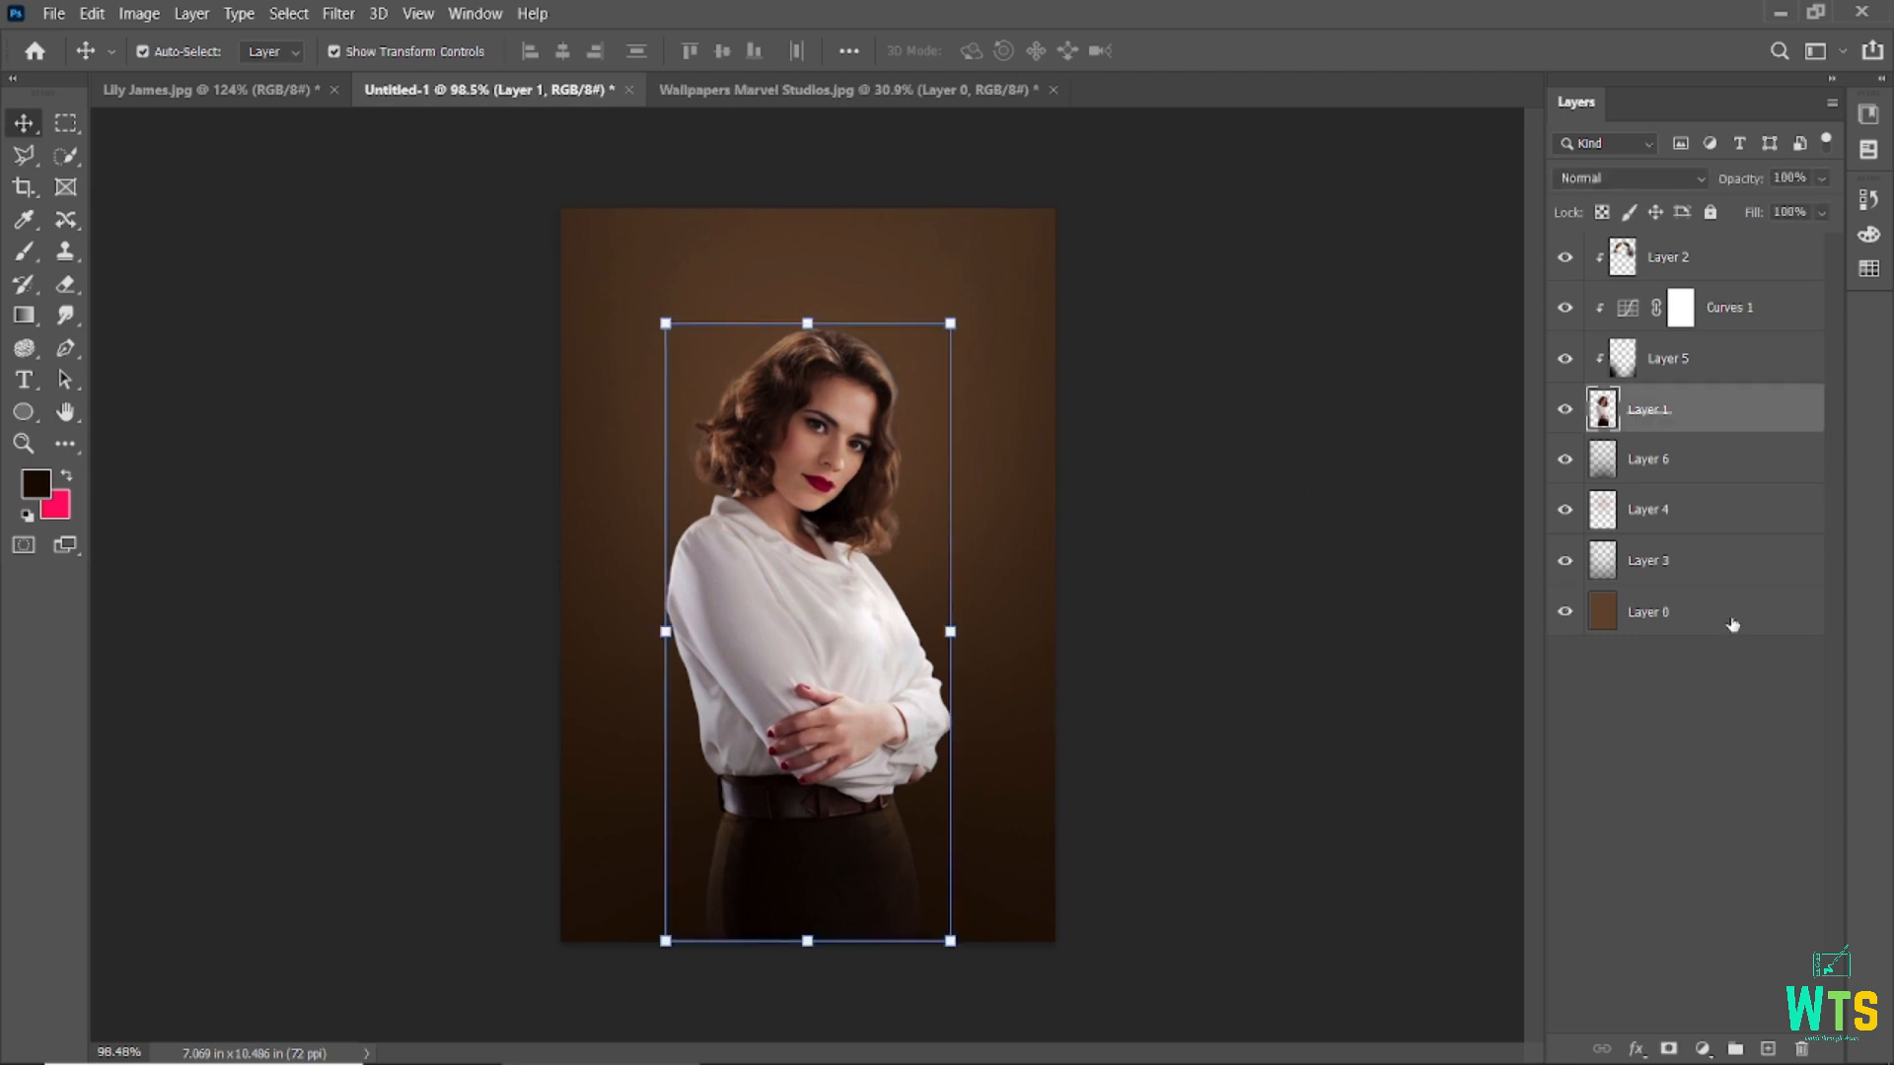
double_click(1629, 310)
drag(238, 841, 241, 844)
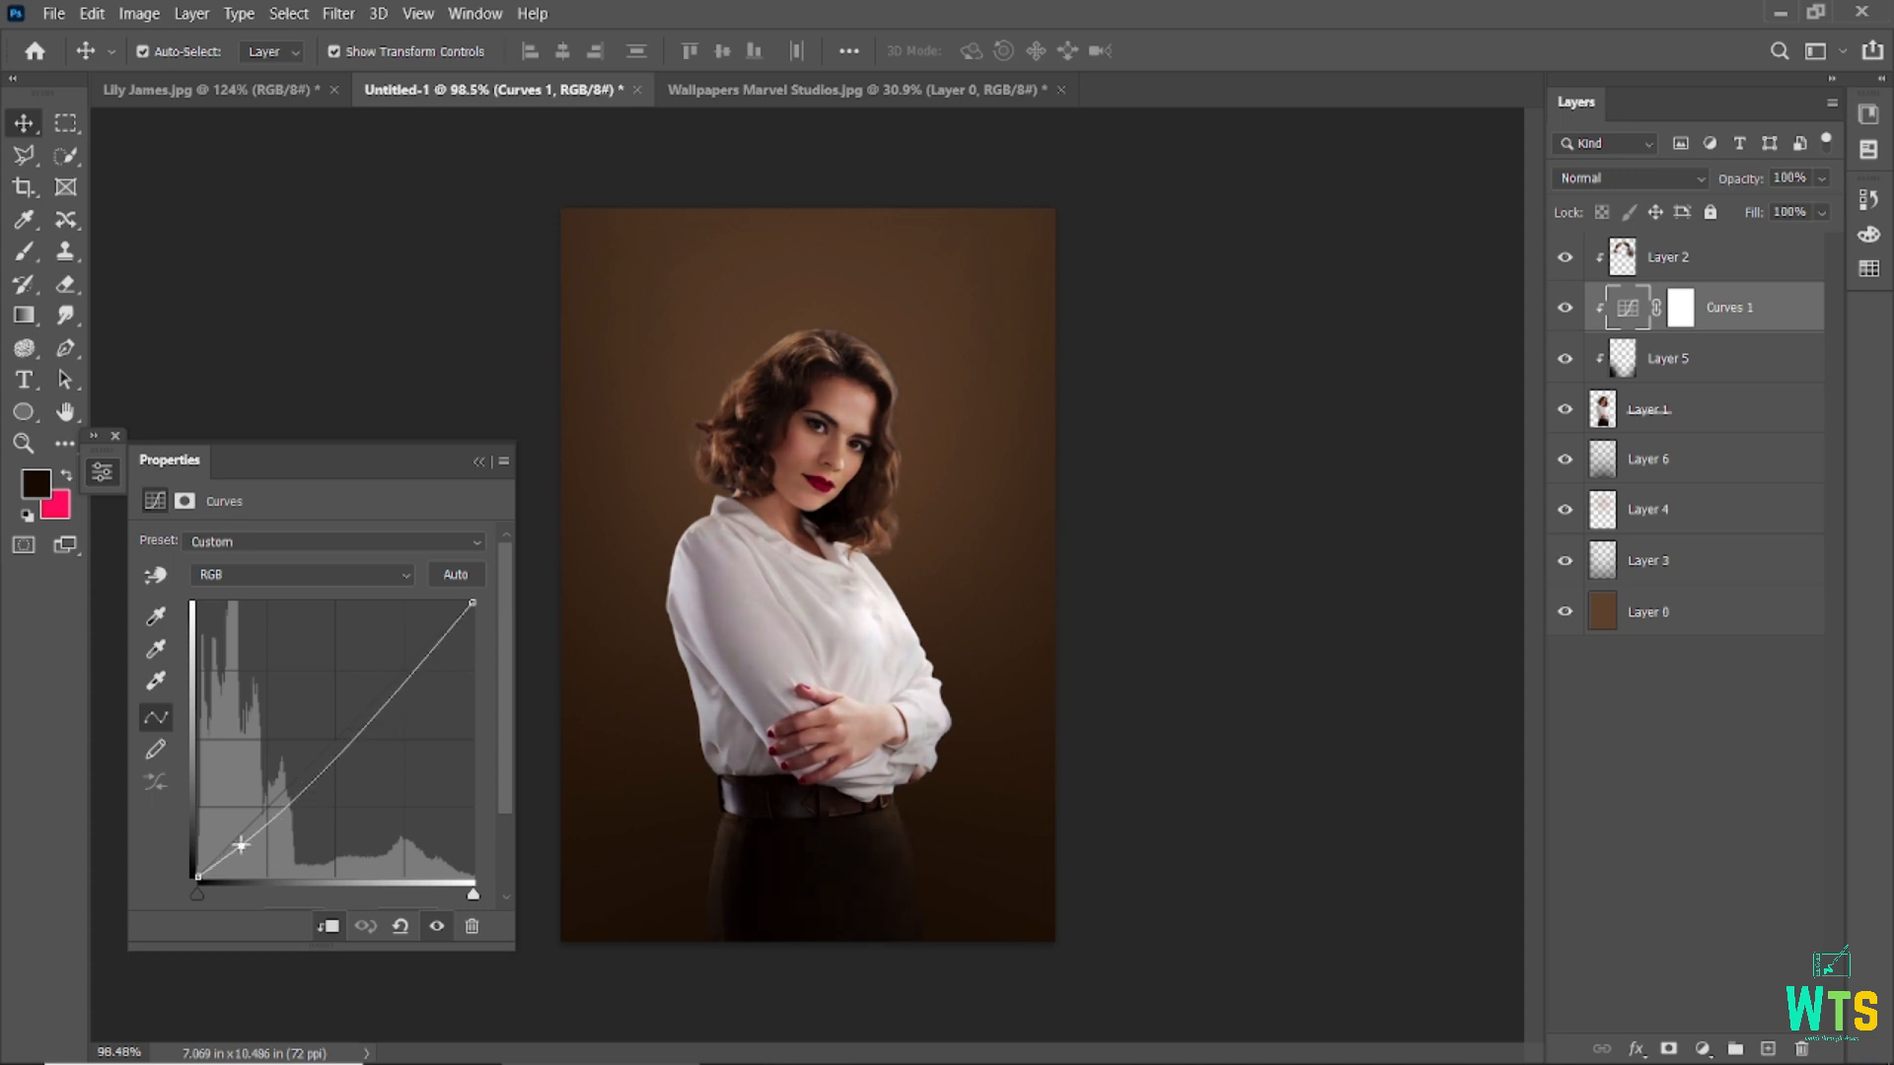
drag(472, 603, 535, 614)
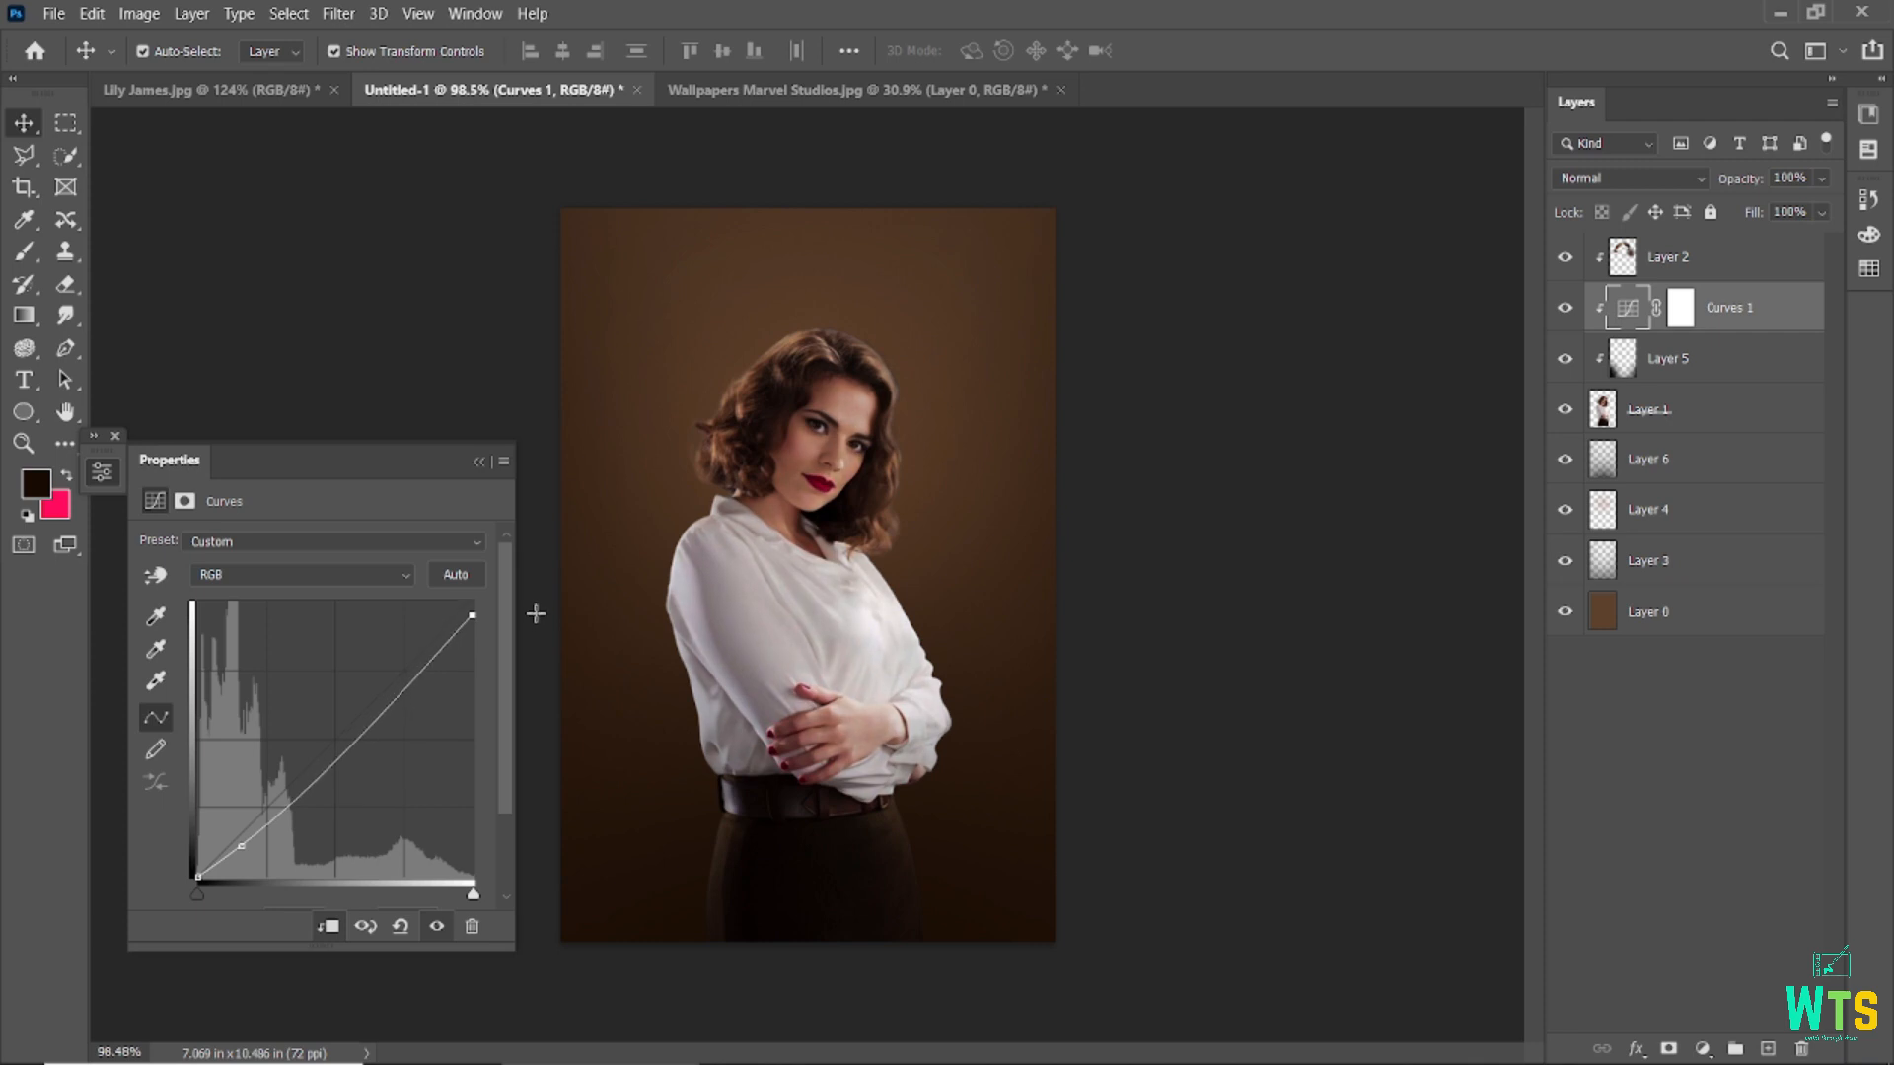
click(438, 928)
click(438, 928)
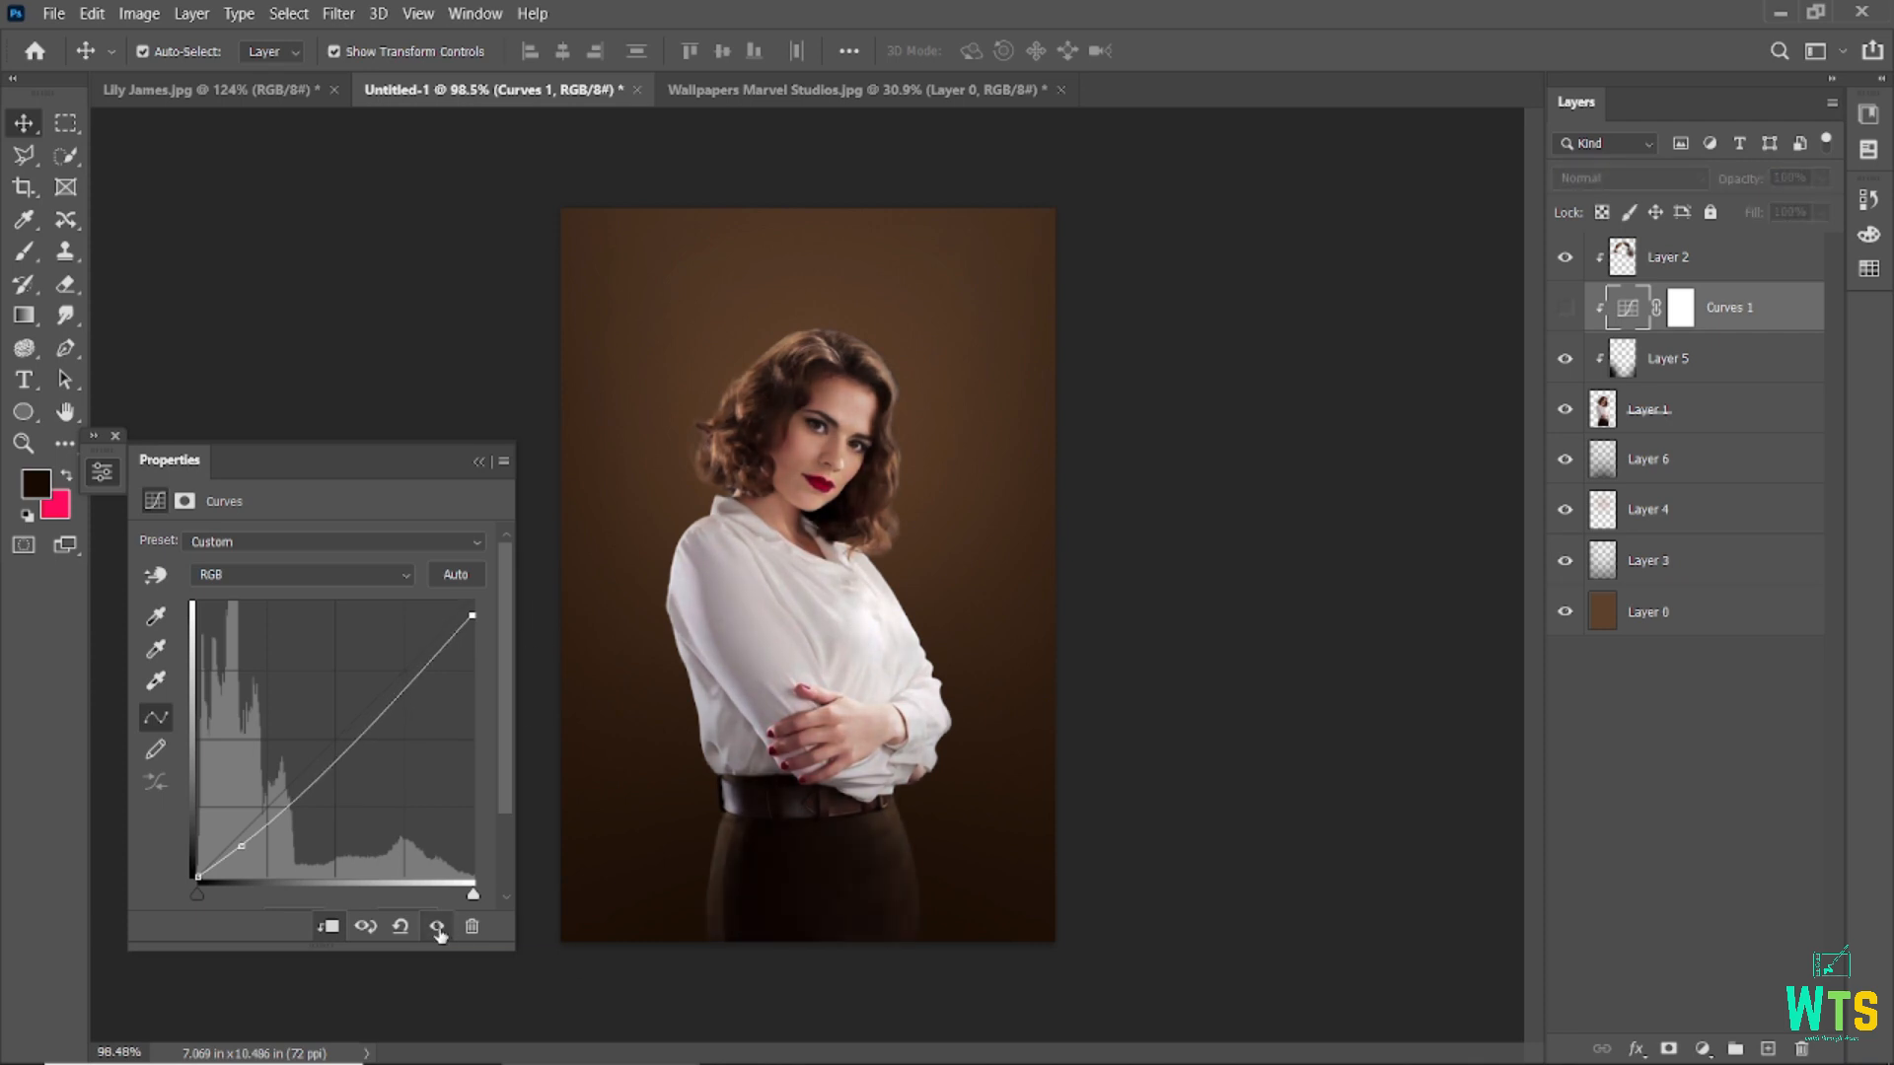
click(477, 462)
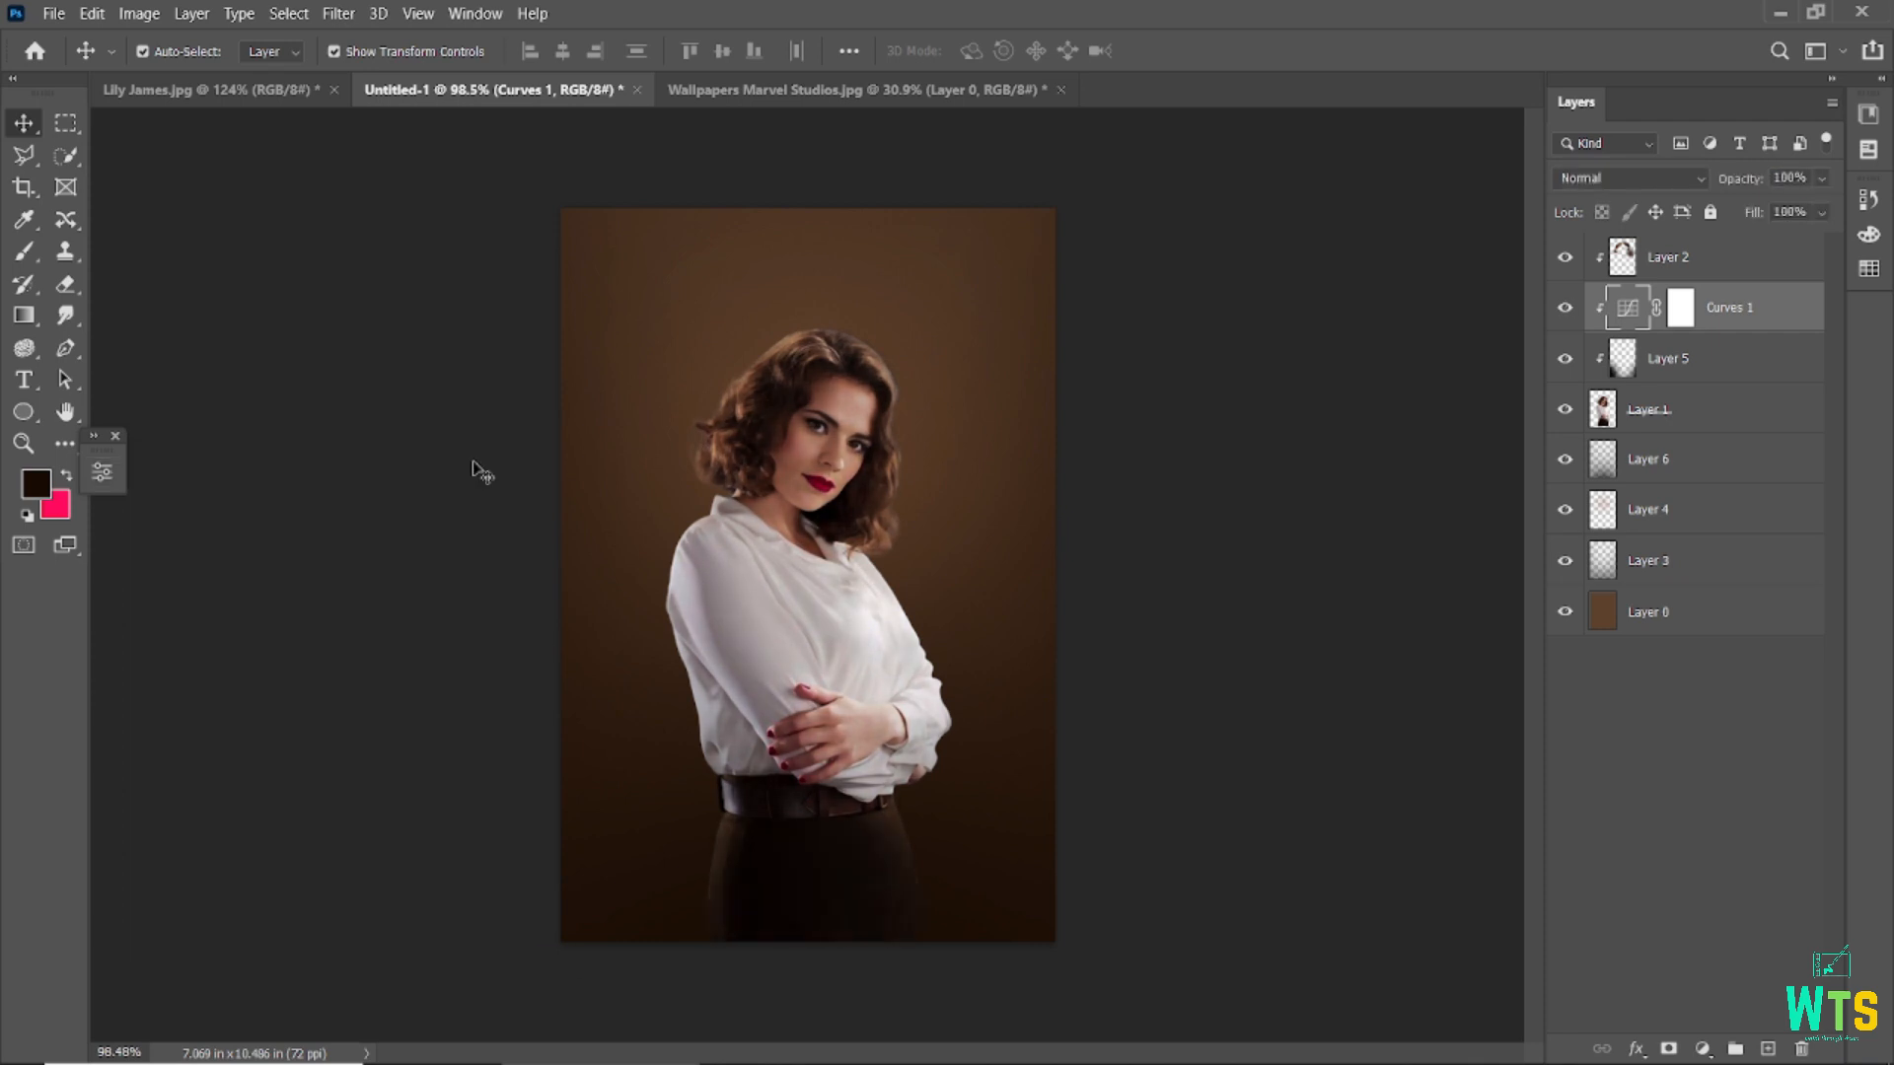
- Add a Color Balance adjustment layer clipped to the woman's Layer 1
click(747, 584)
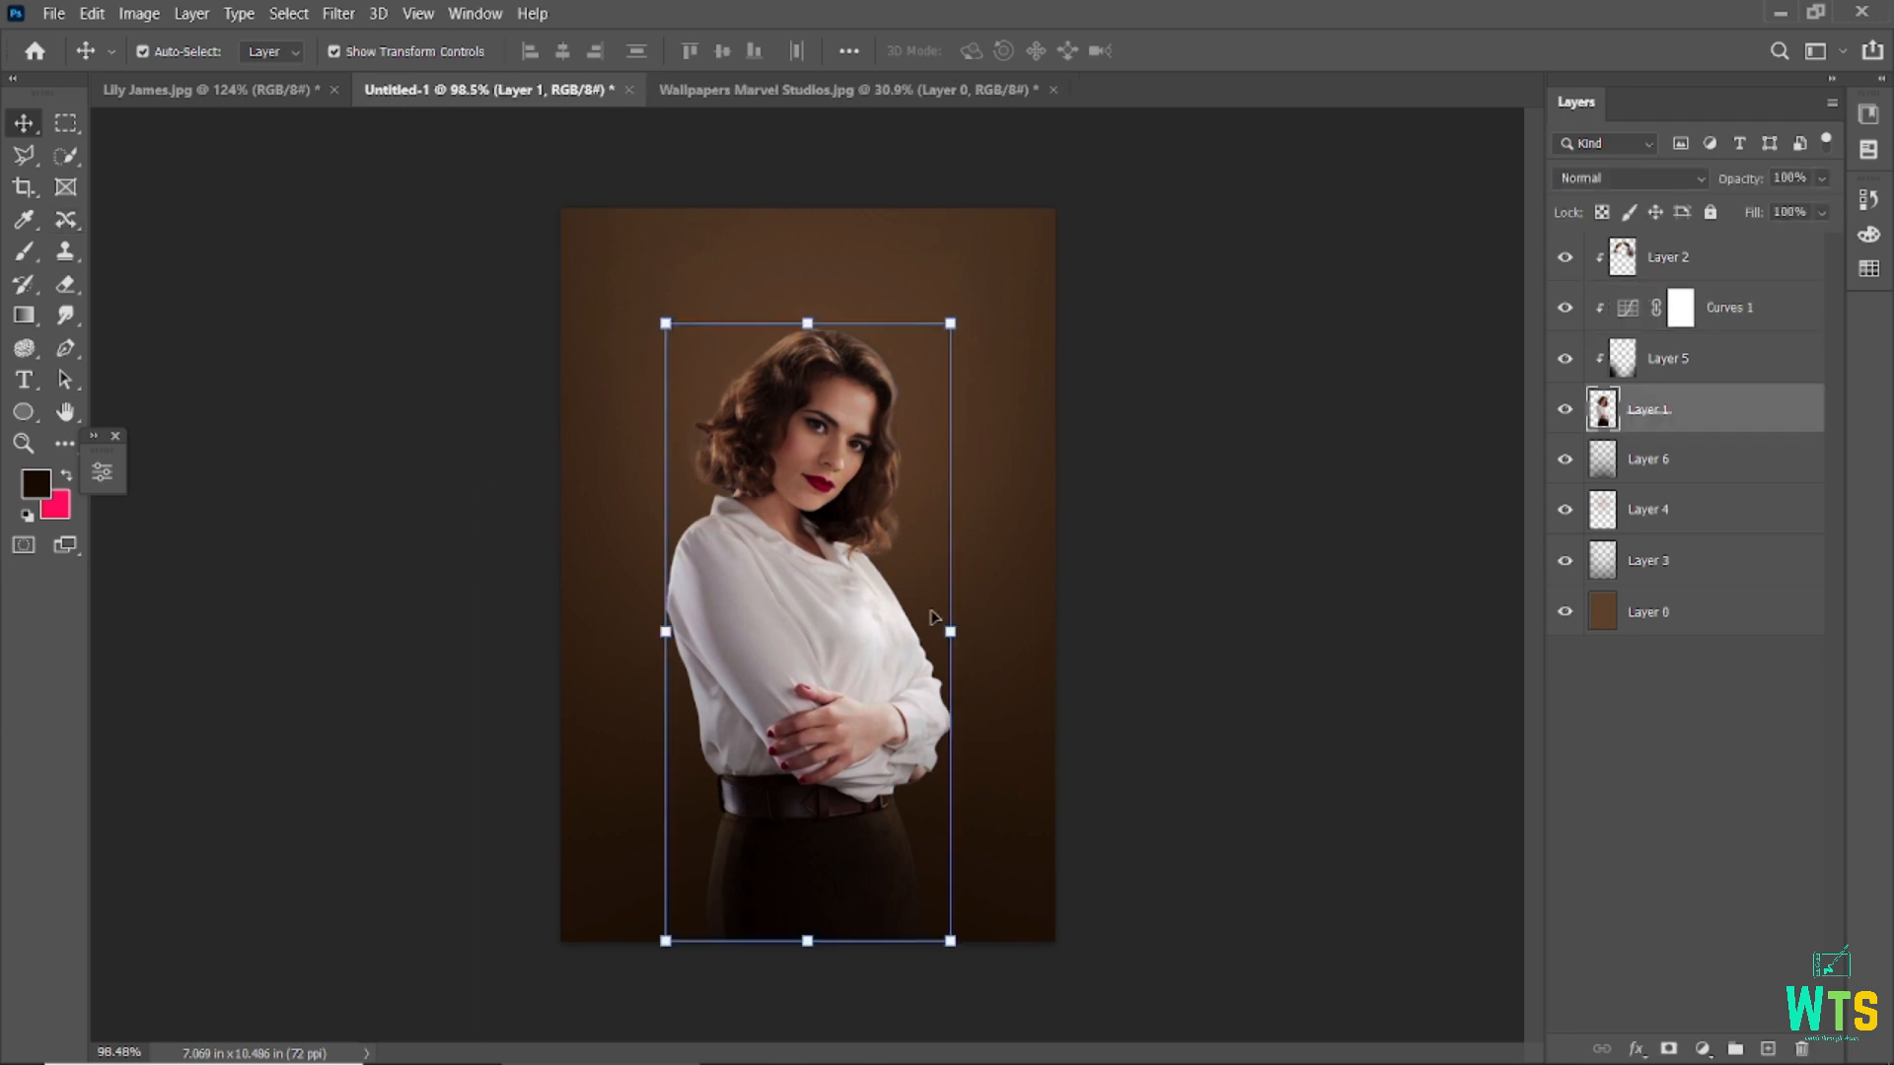
click(1702, 1048)
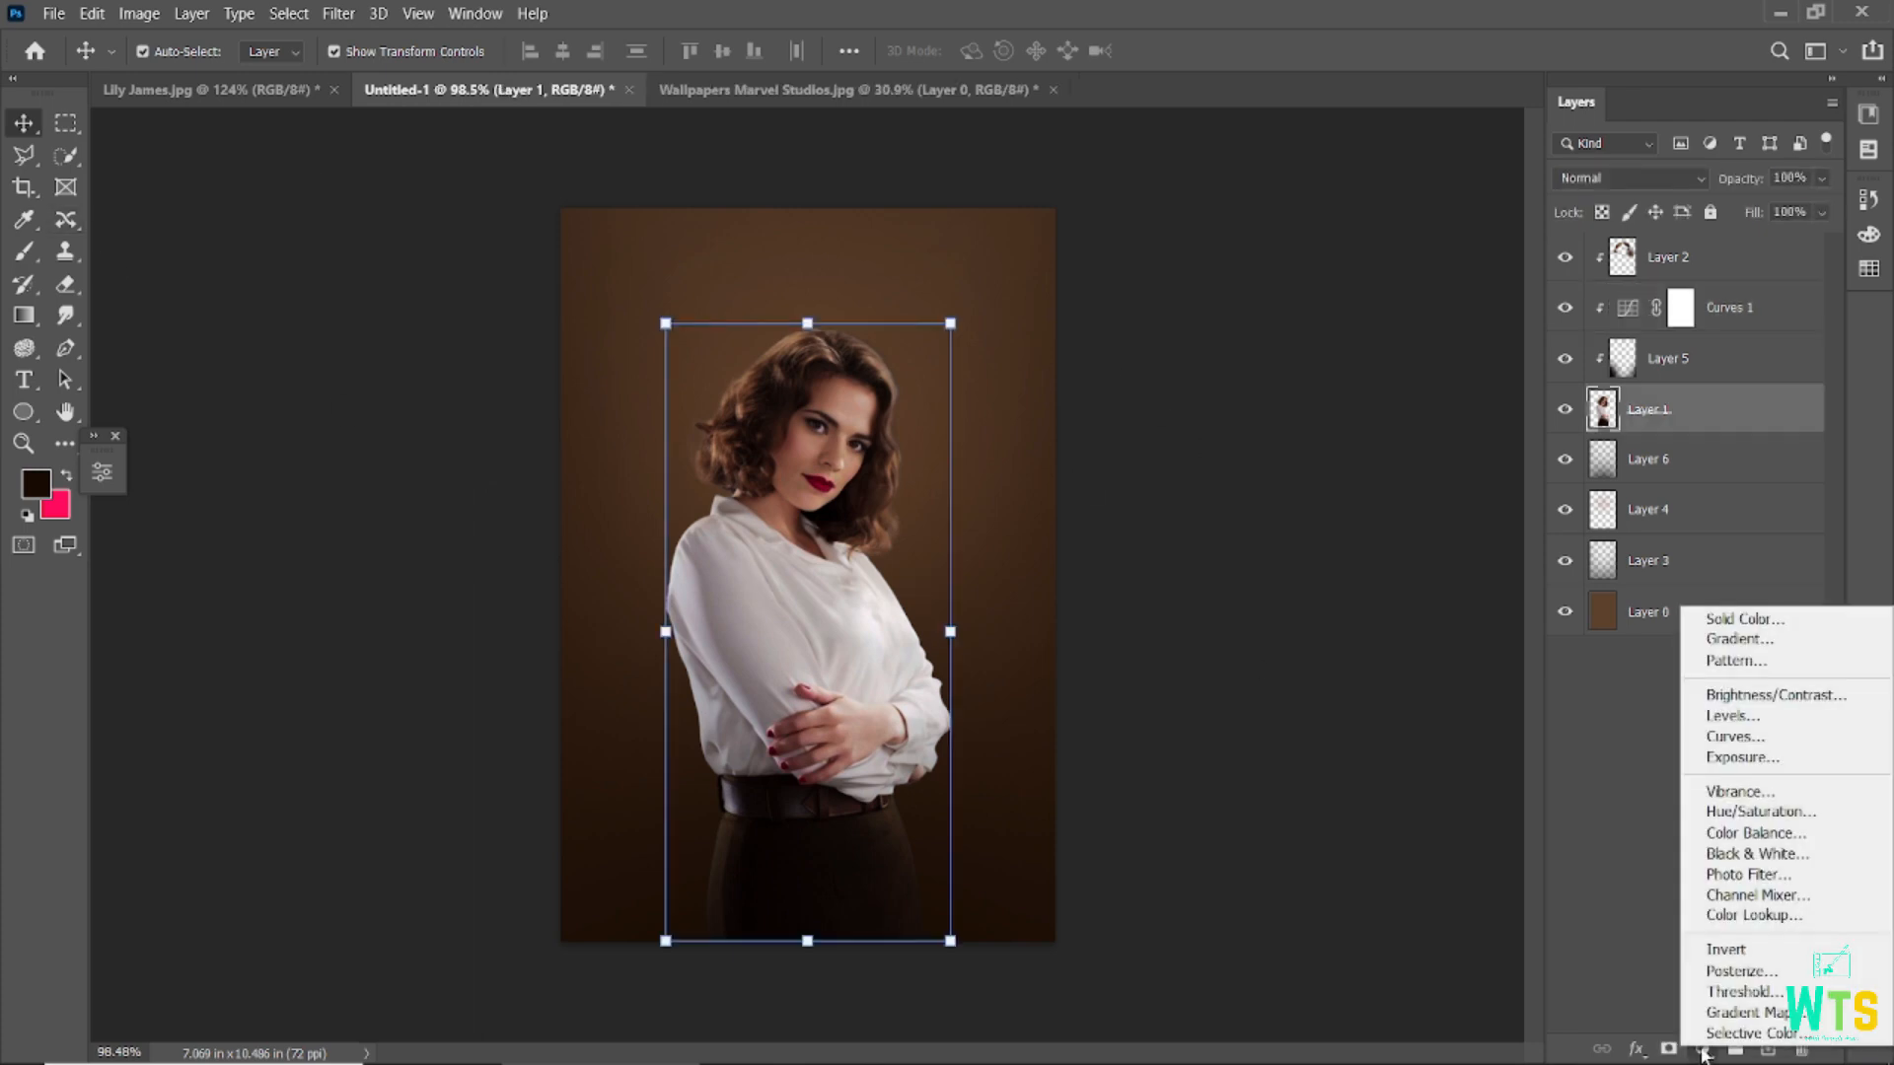
click(1750, 837)
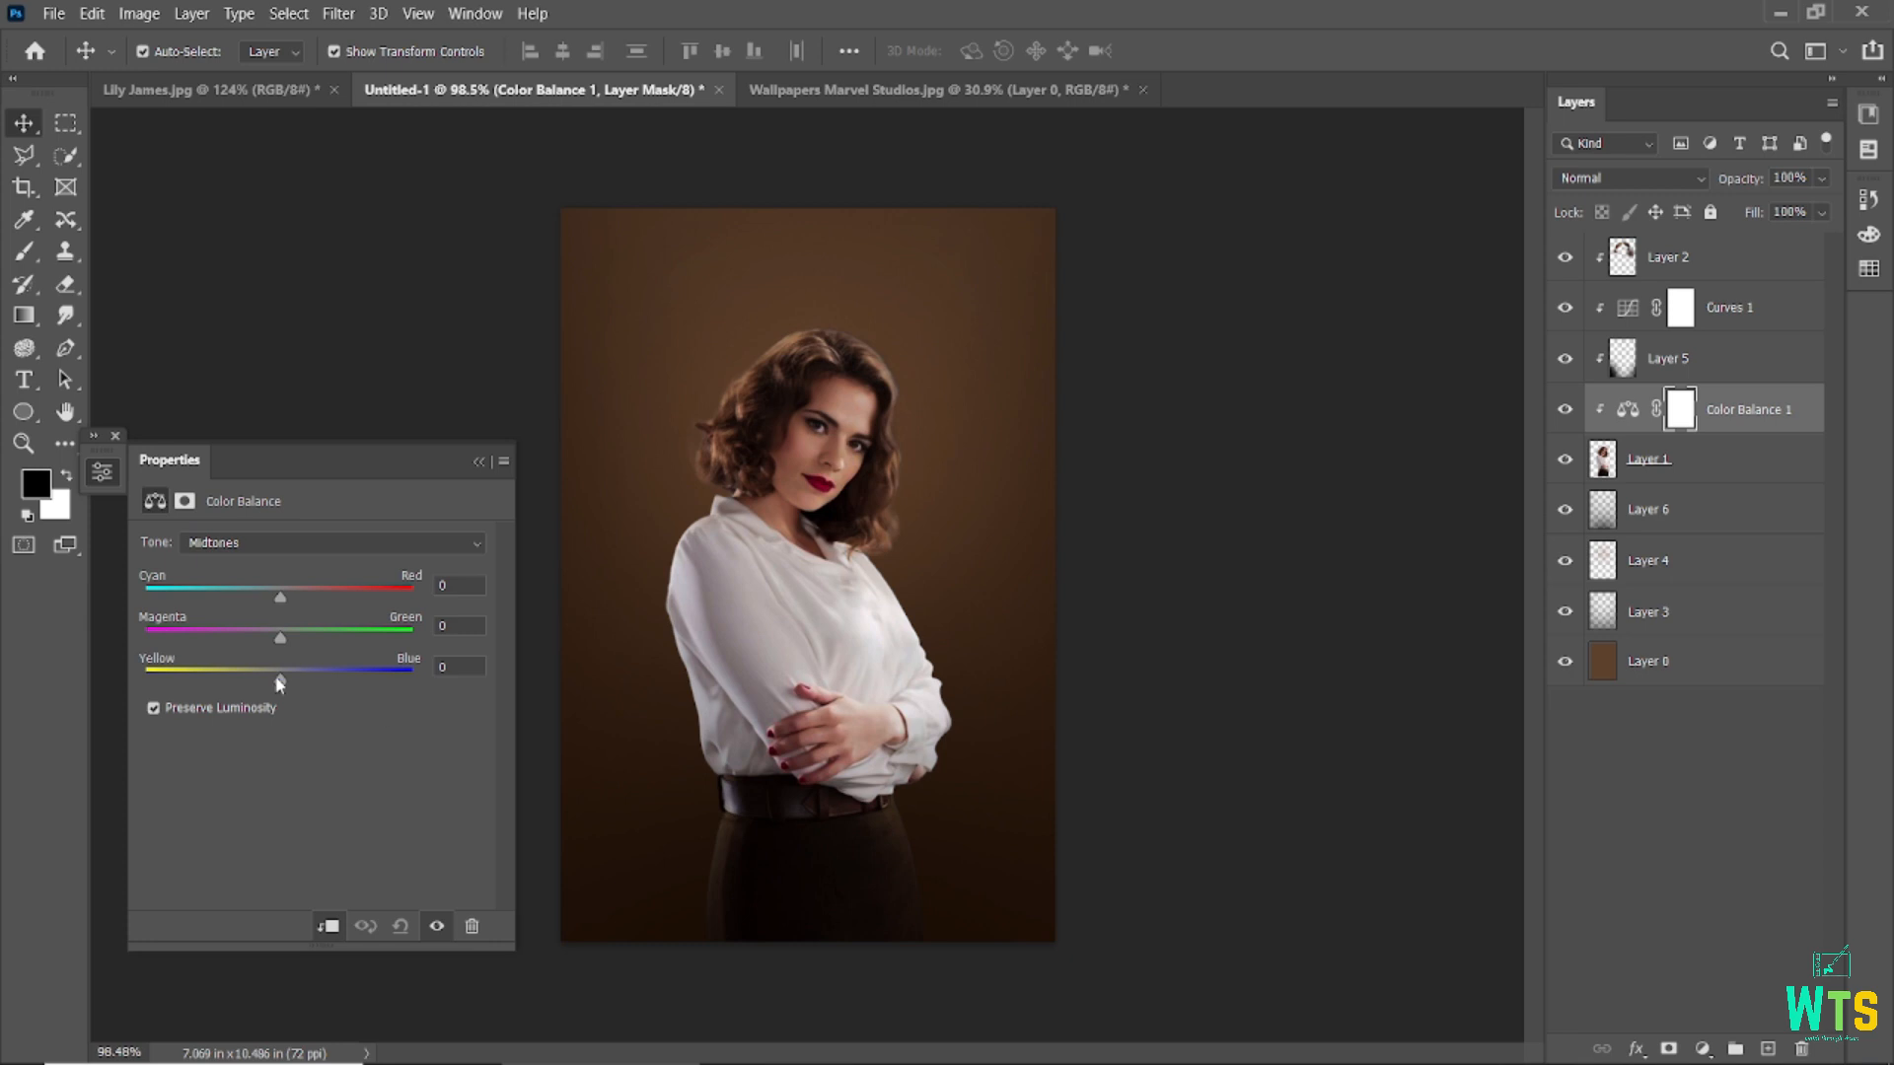
- In the Color Balance midtones, set Cyan-Red to -4 and Yellow-Blue to -13, review the portrait, and close the adjustment settings
mouse_move(262, 682)
mouse_down()
mouse_move(243, 679)
mouse_move(262, 677)
mouse_up()
mouse_move(280, 598)
mouse_down()
mouse_move(190, 603)
mouse_move(268, 605)
mouse_up()
scroll(827, 505, up, 3)
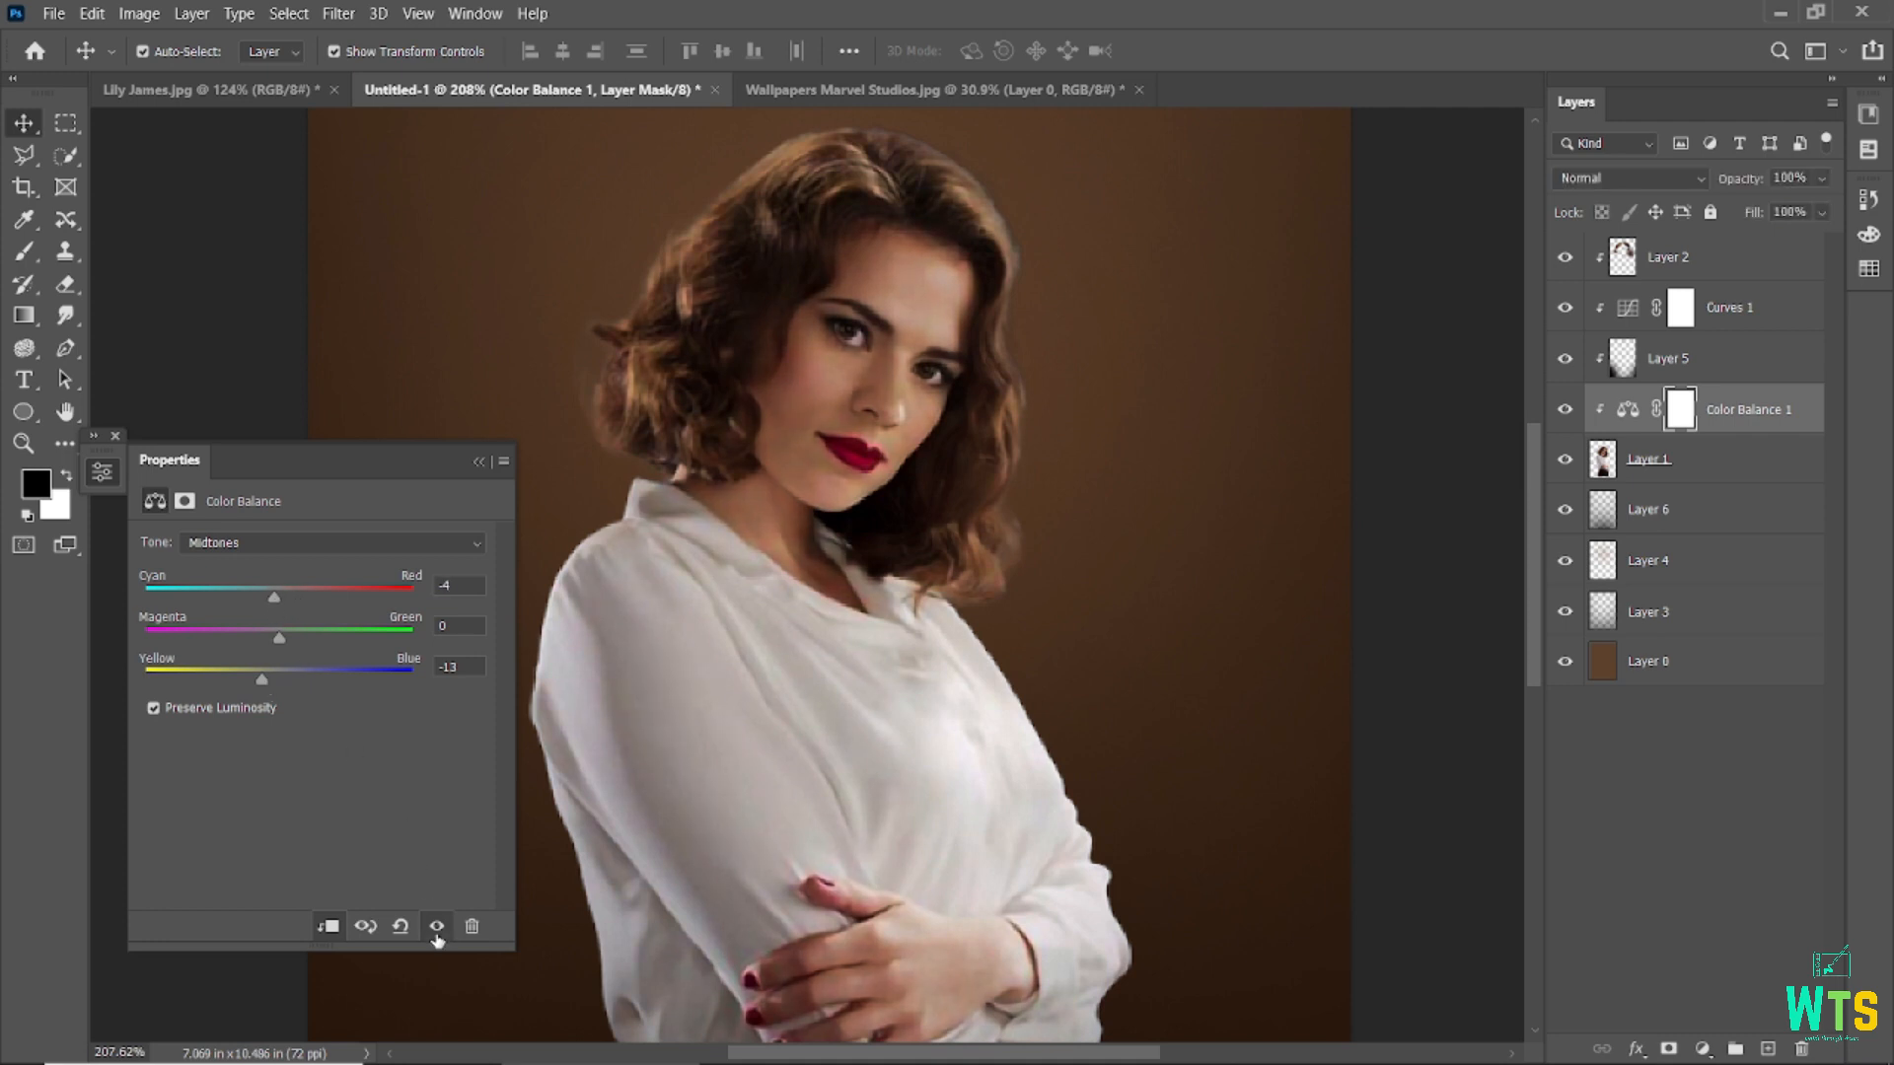
scroll(847, 734, down, 3)
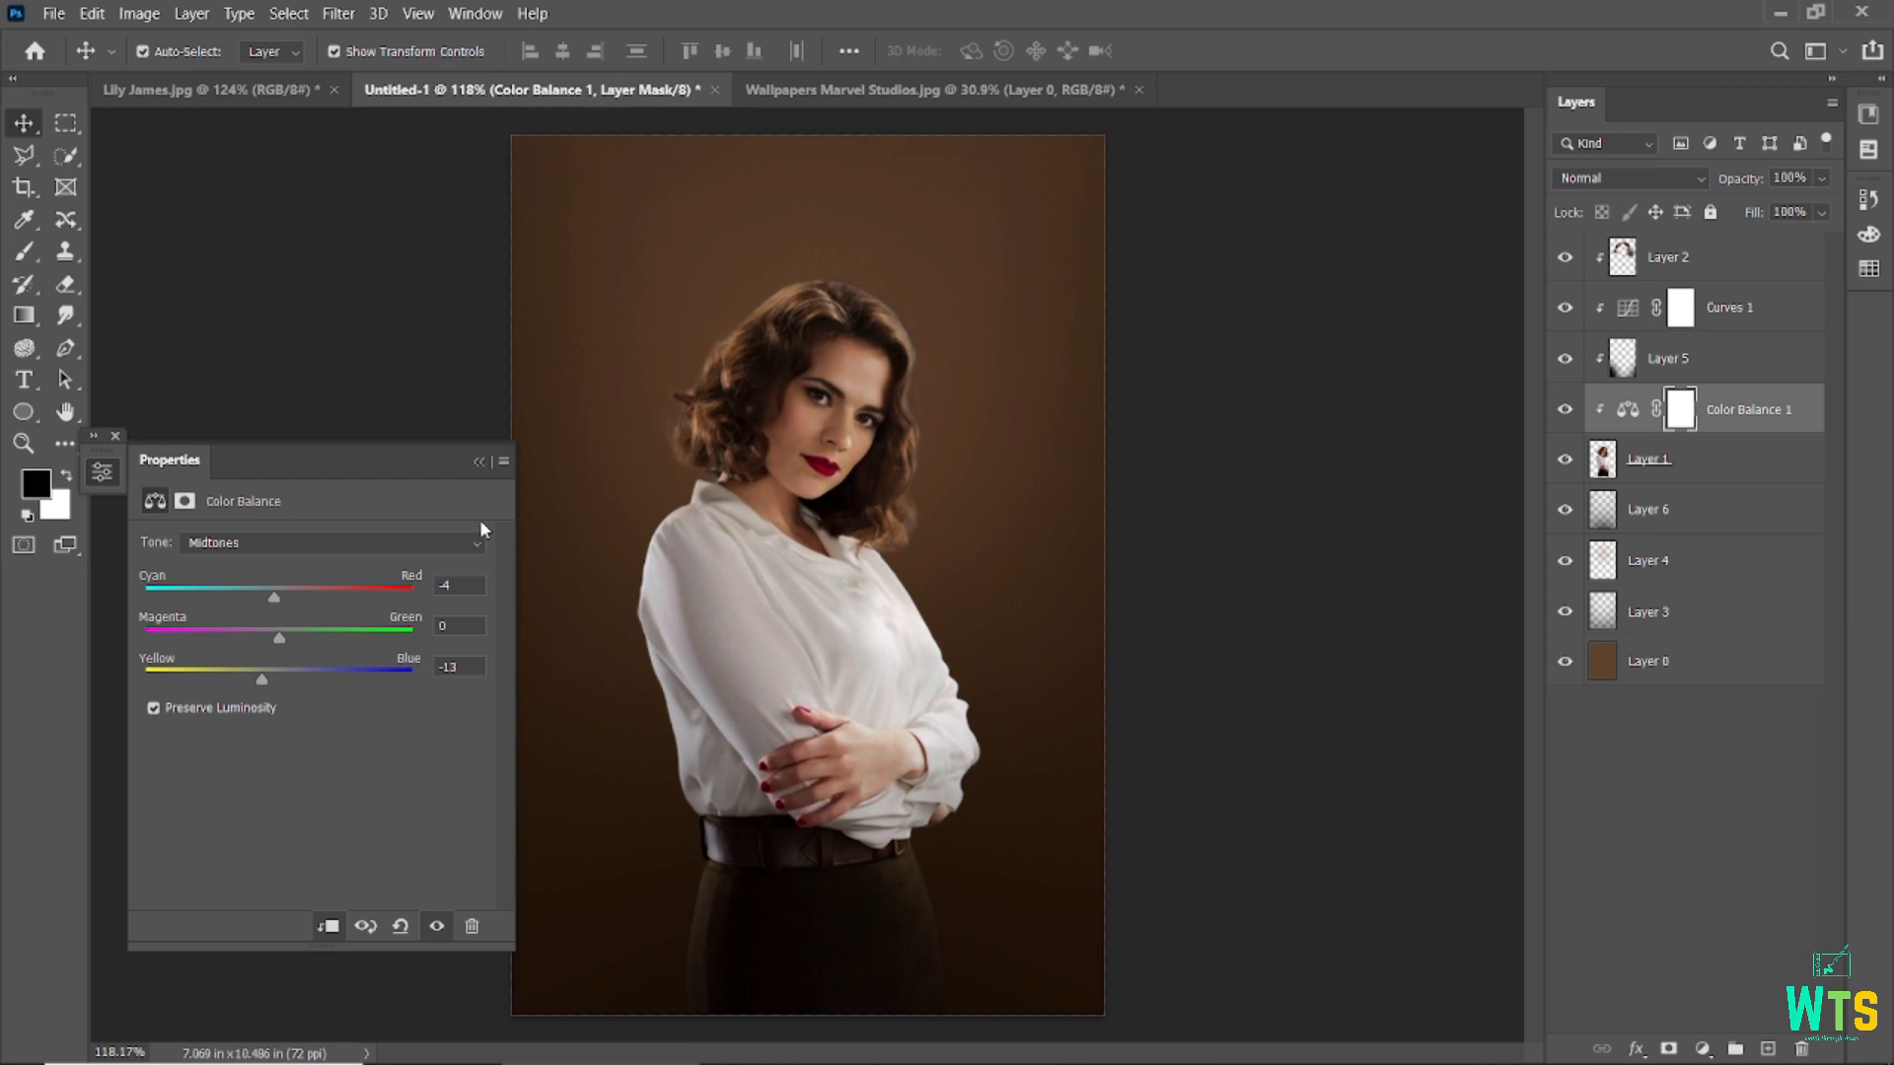
click(478, 461)
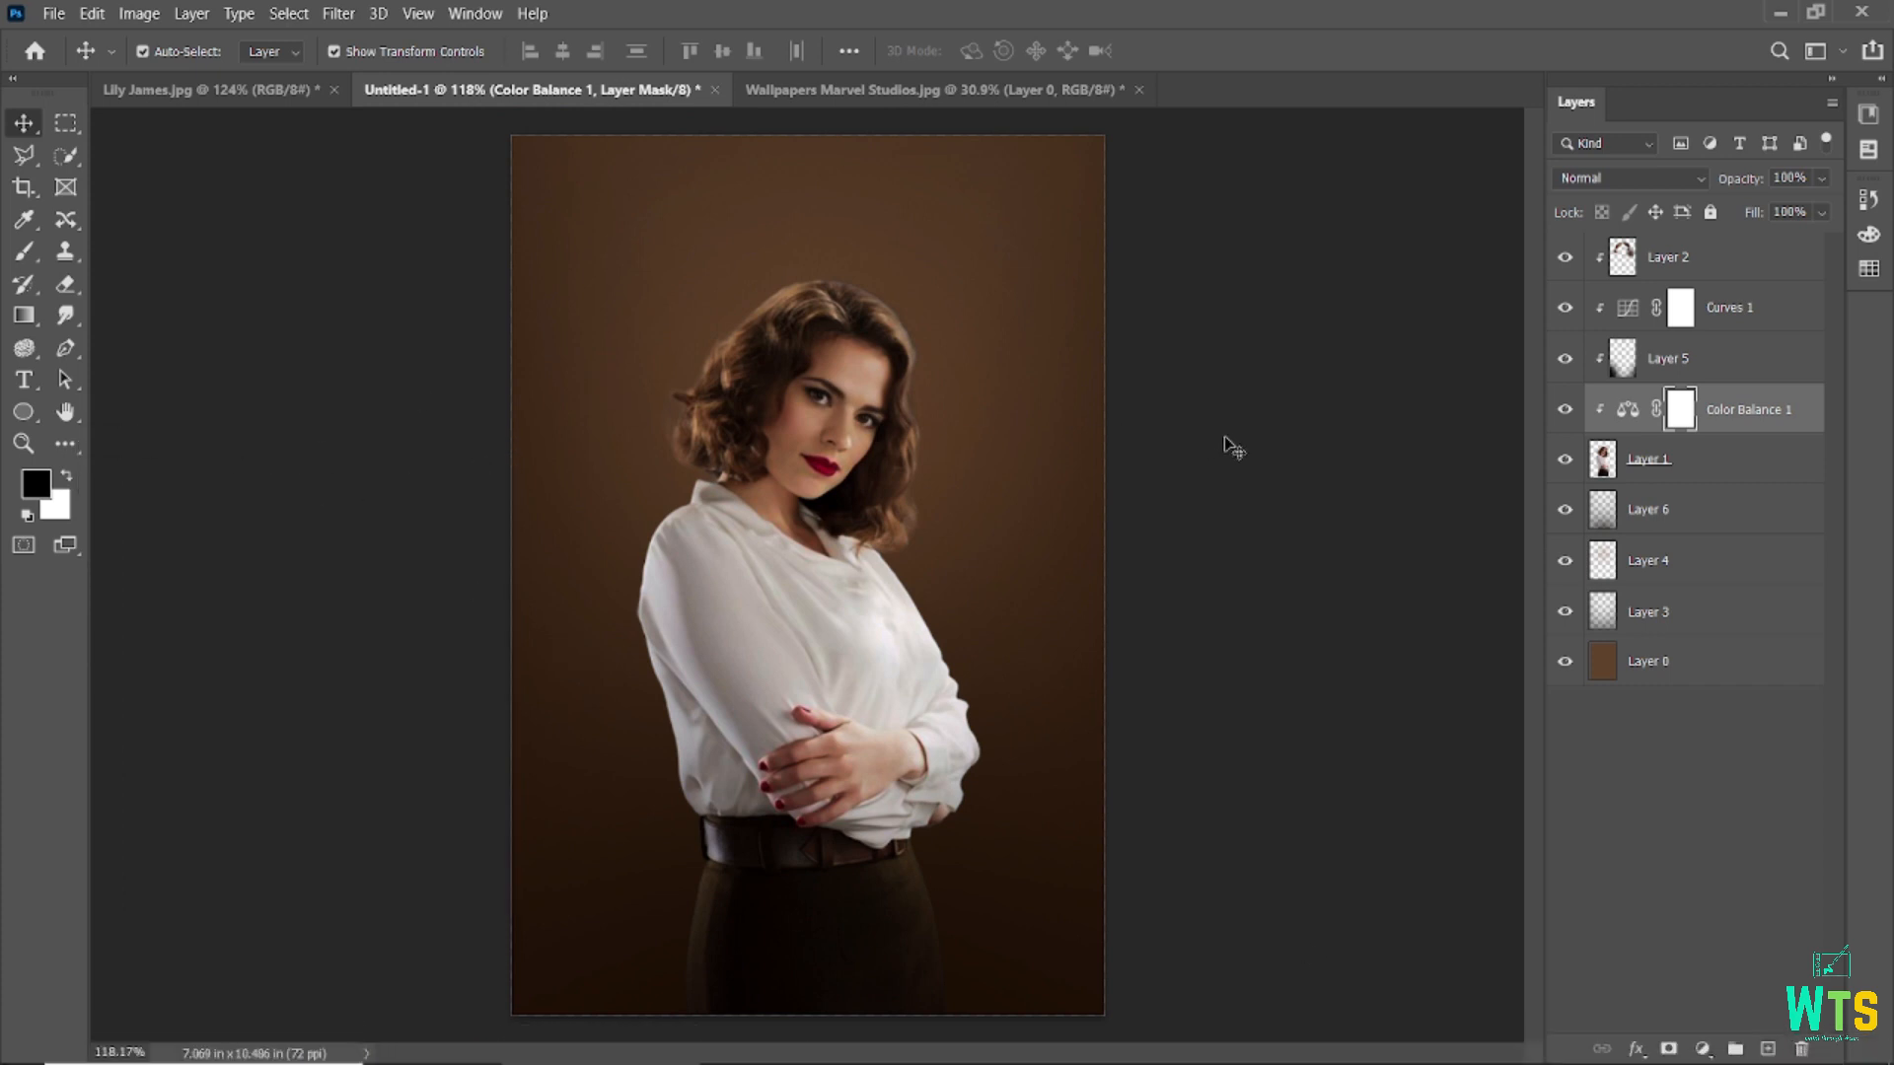
click(1249, 434)
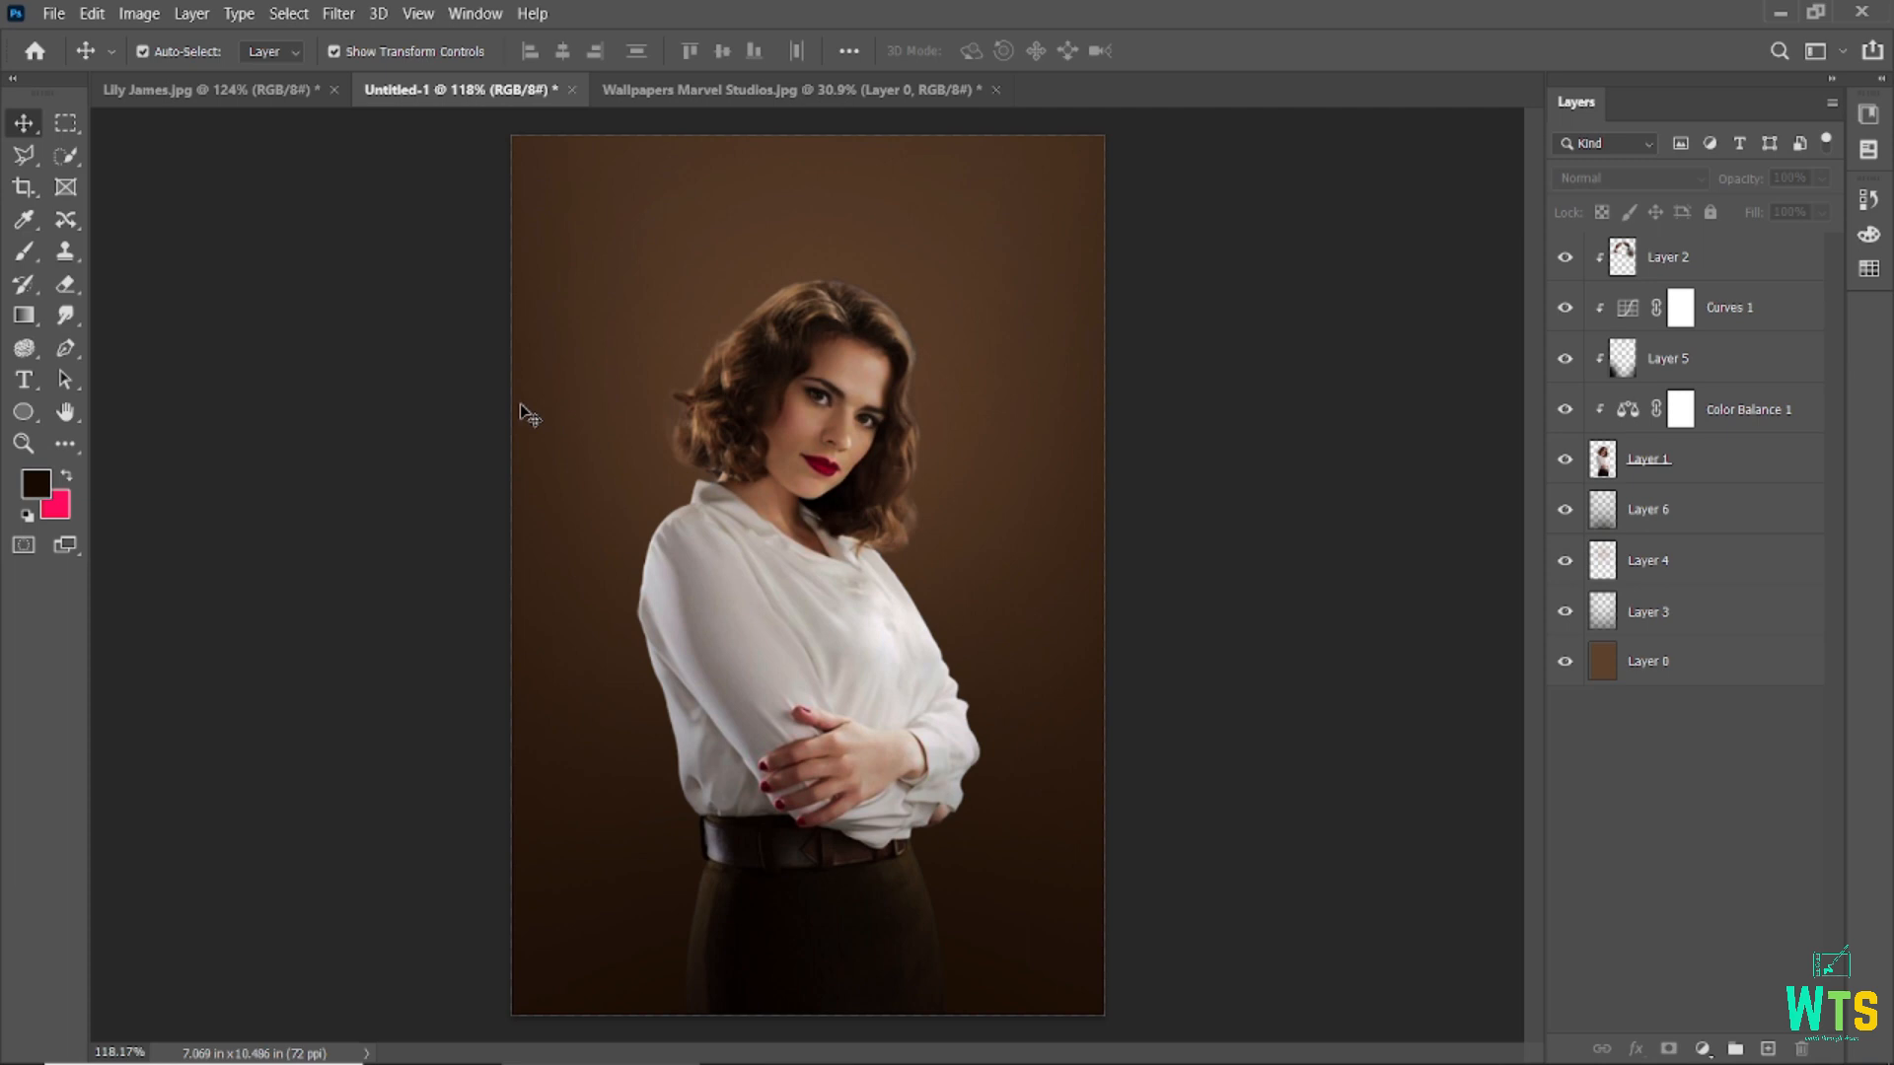
- Add the heading PHENOMENAL above the woman's head with the Type tool, using Georgia and entering text colour 798352
click(23, 380)
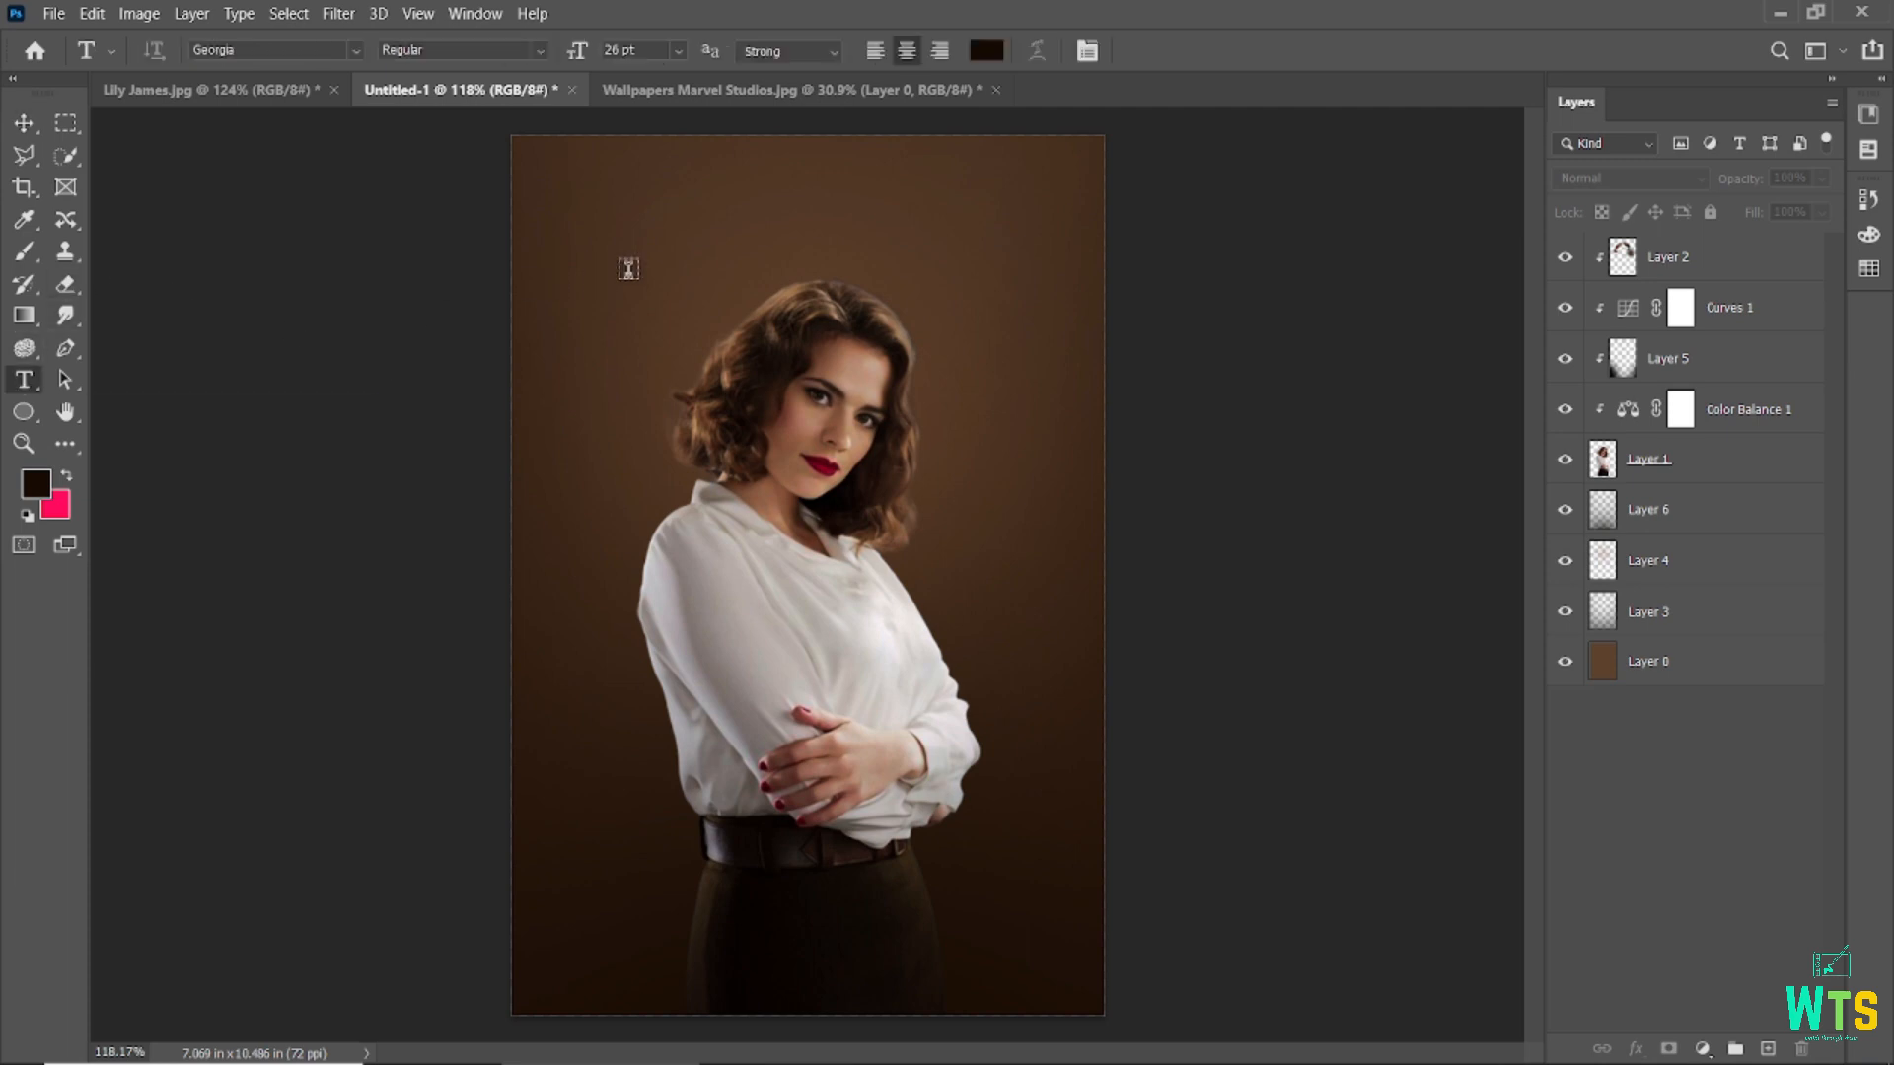
click(356, 50)
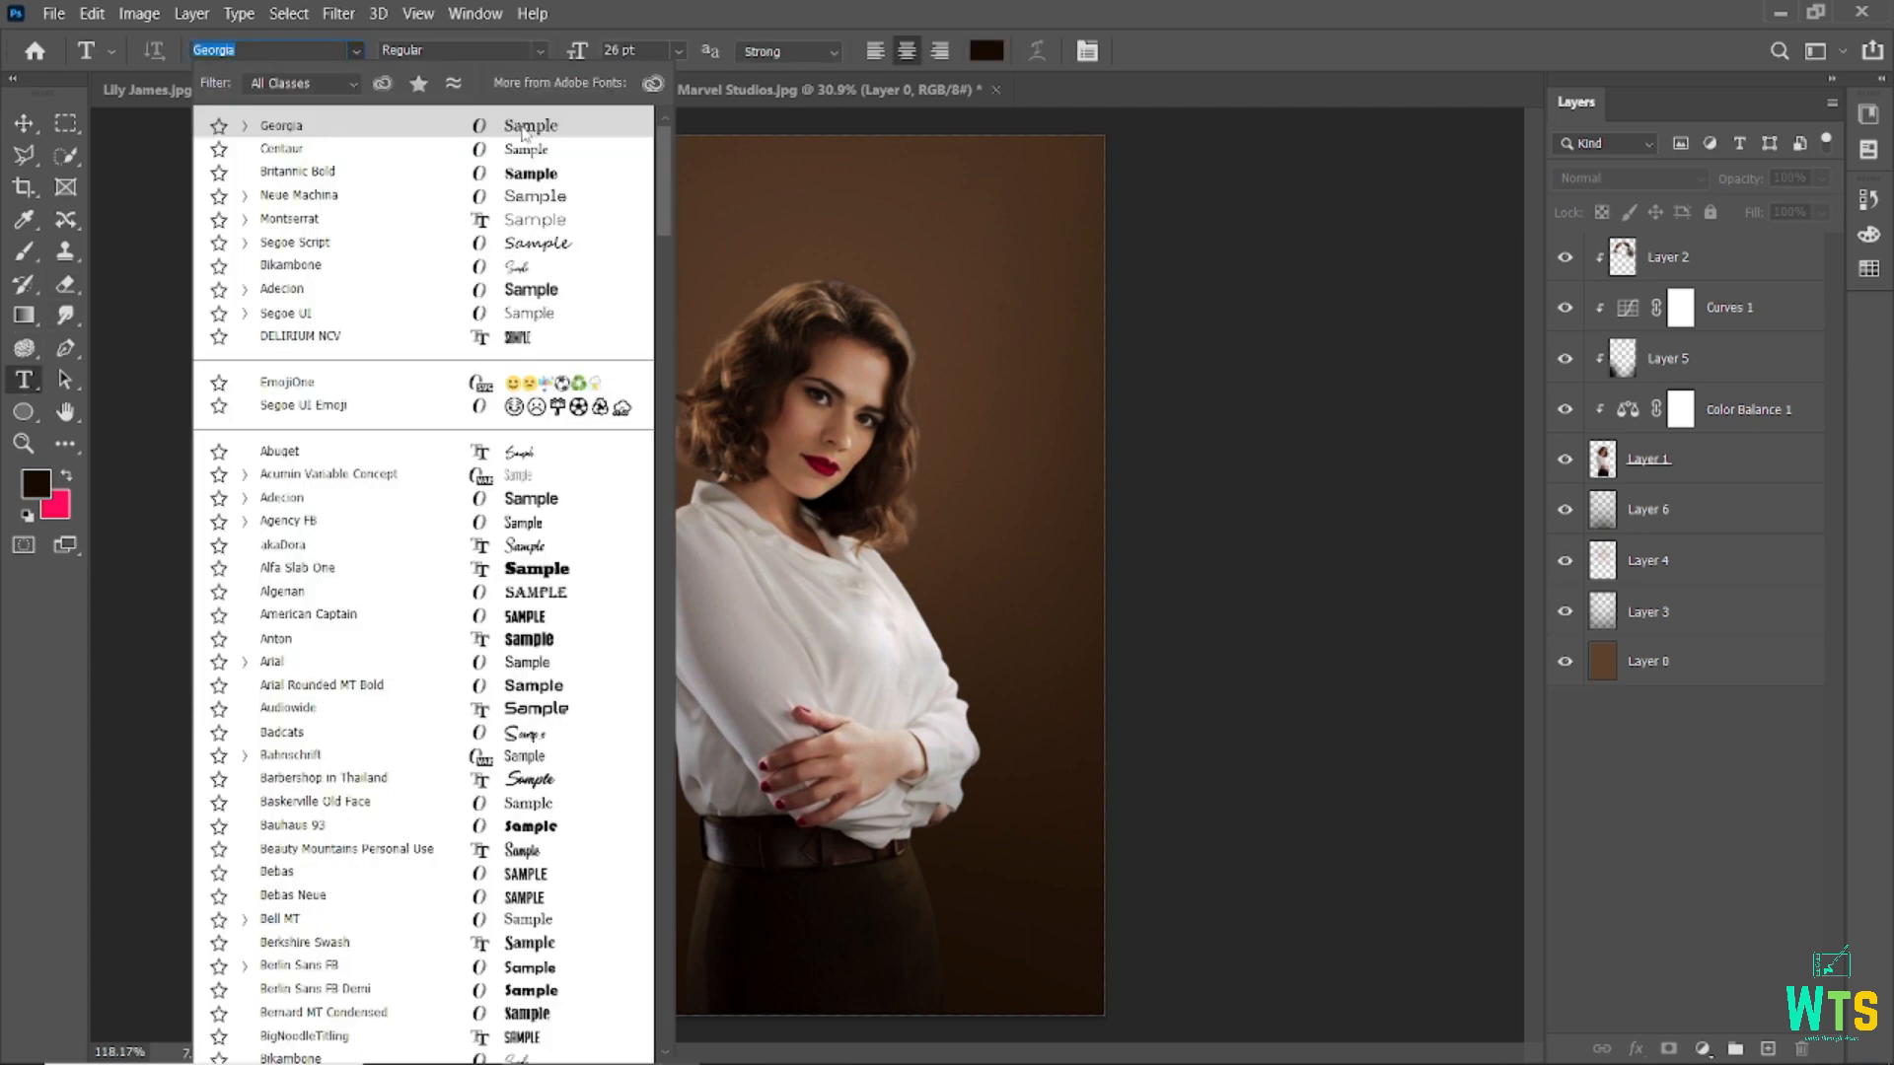
click(1003, 26)
click(986, 50)
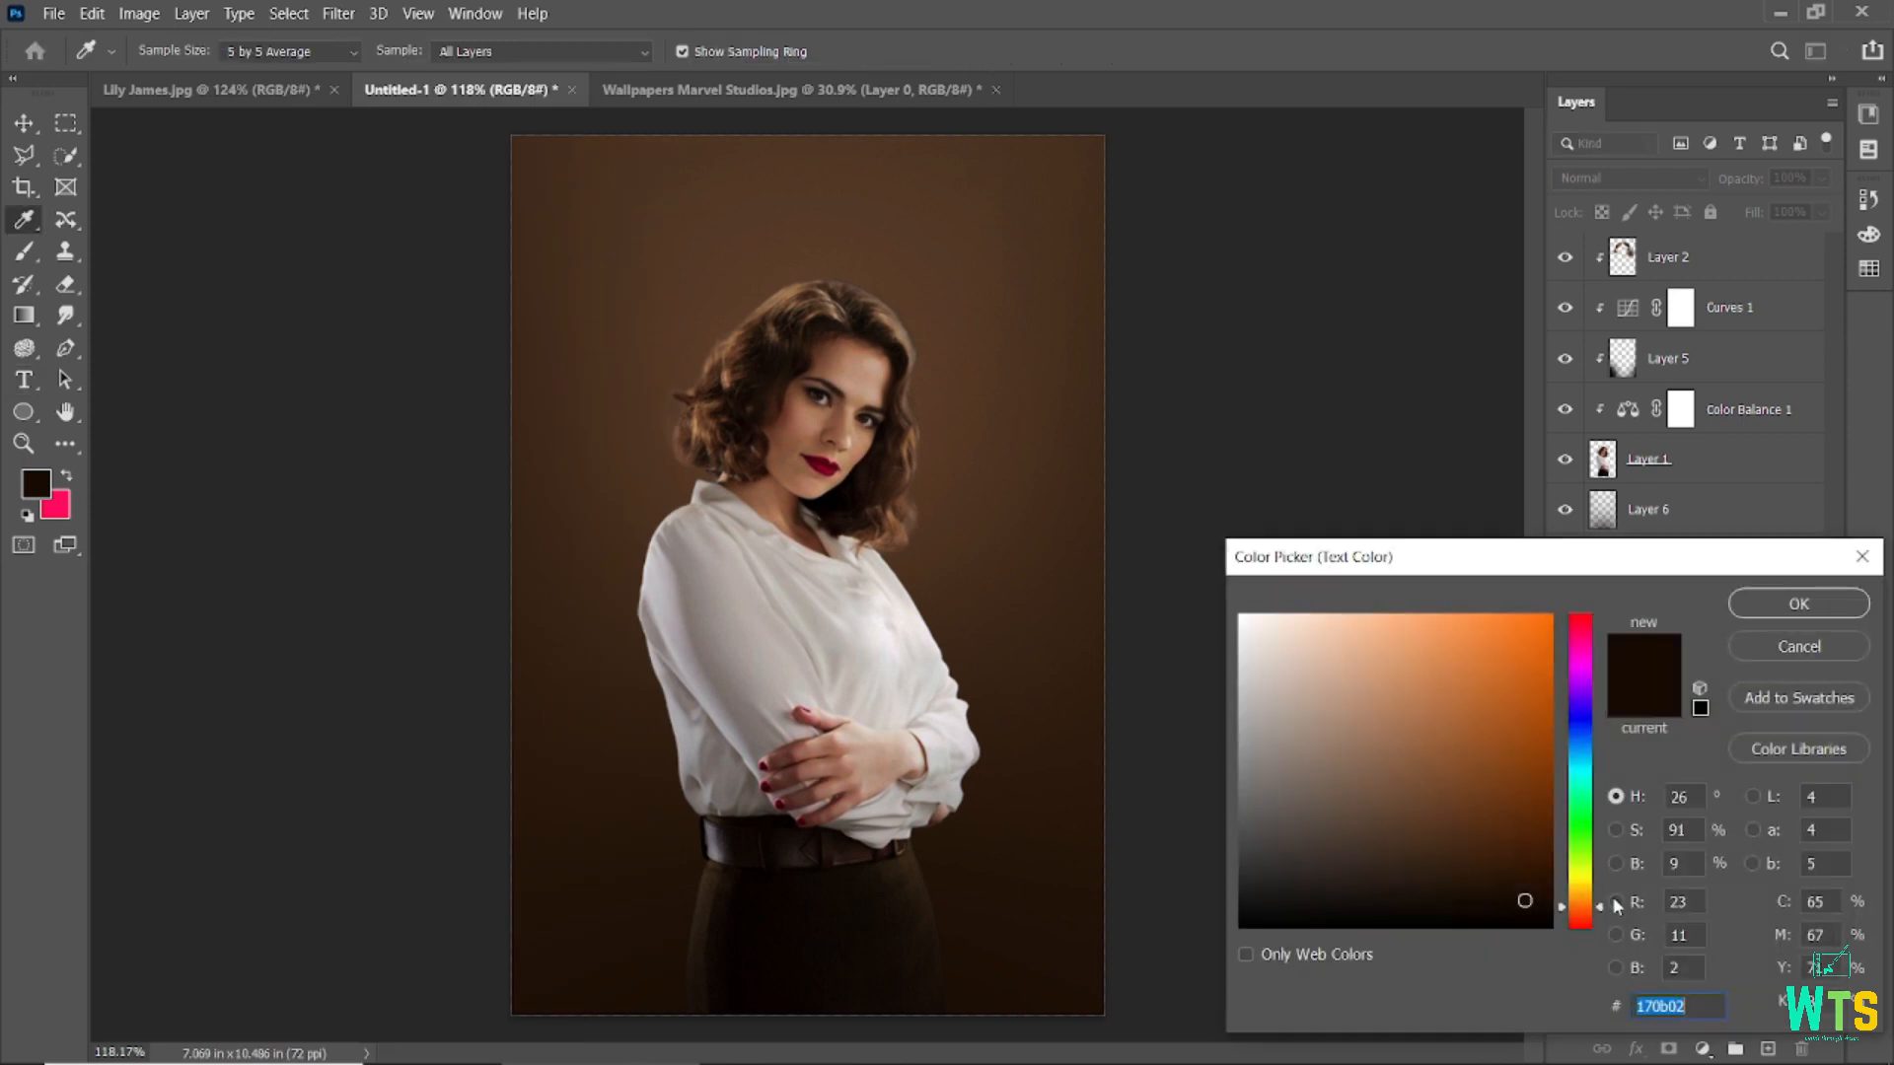
text(798352)
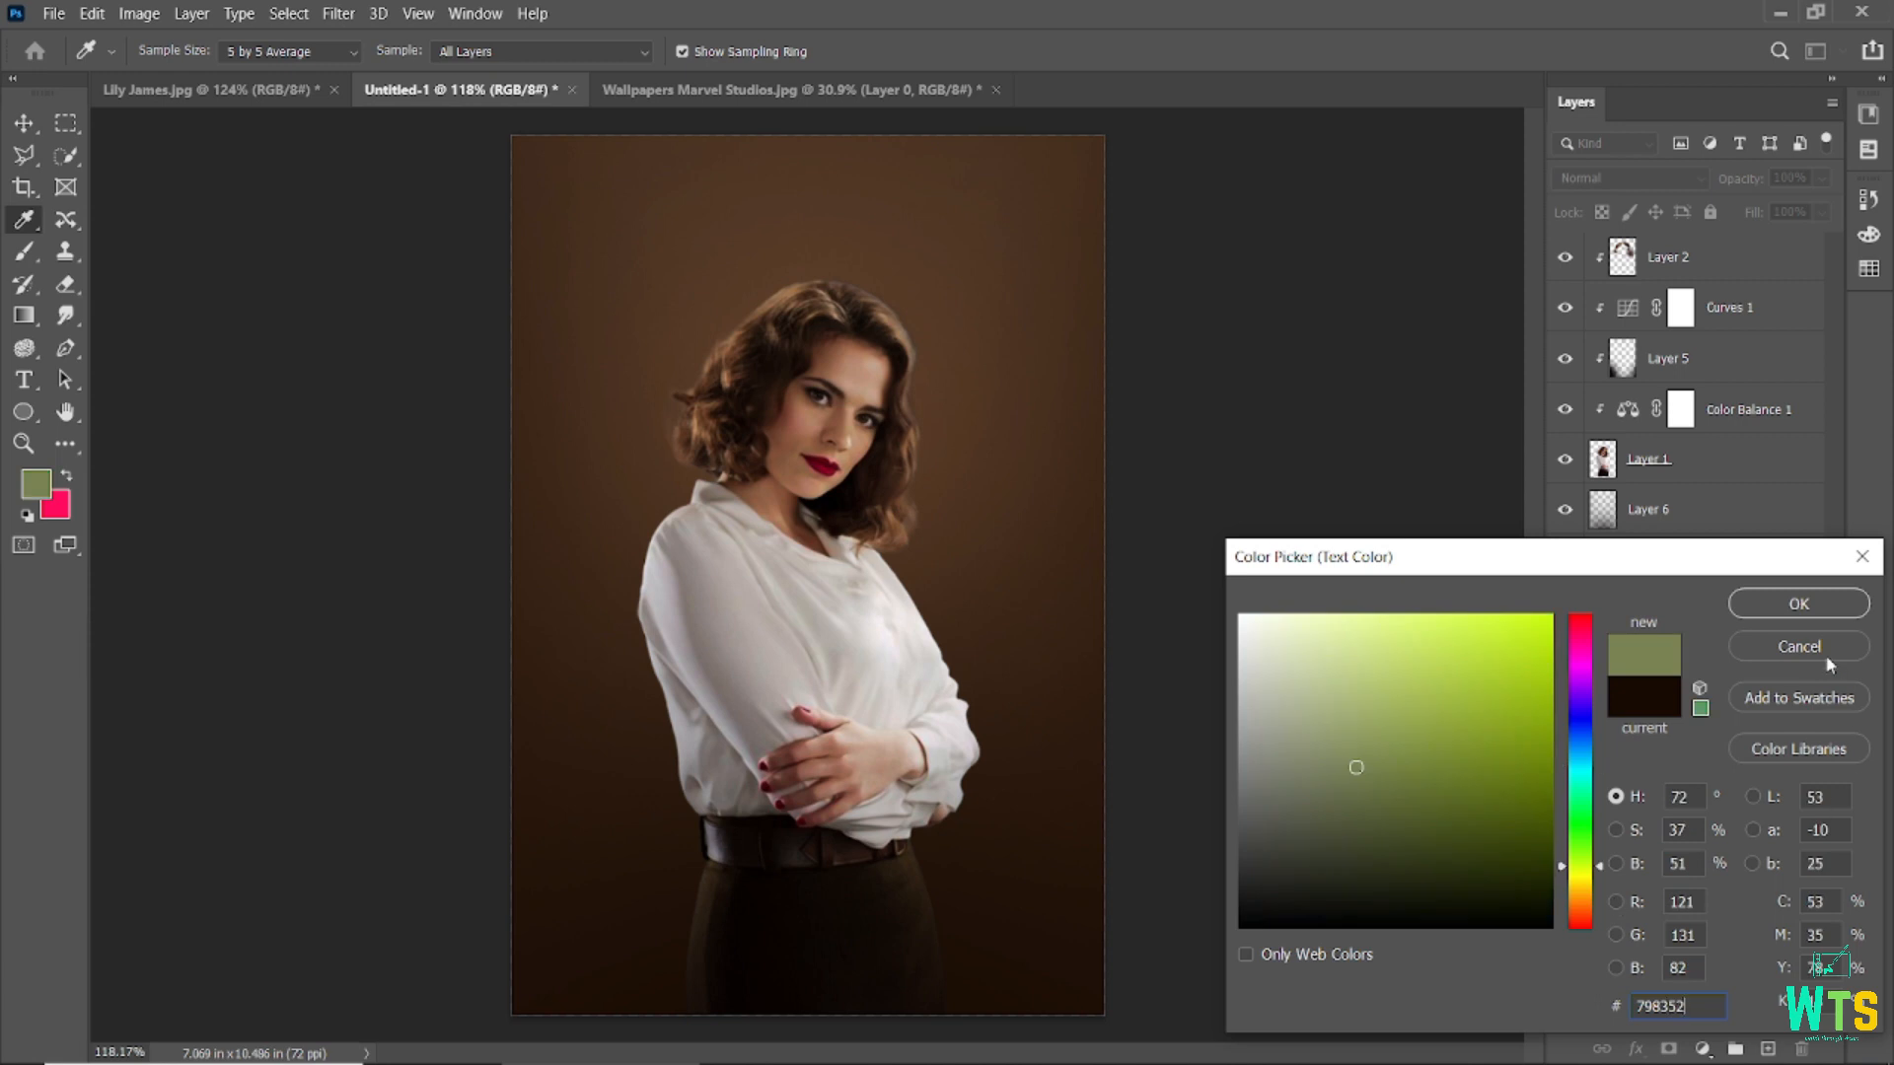
click(1798, 604)
click(692, 288)
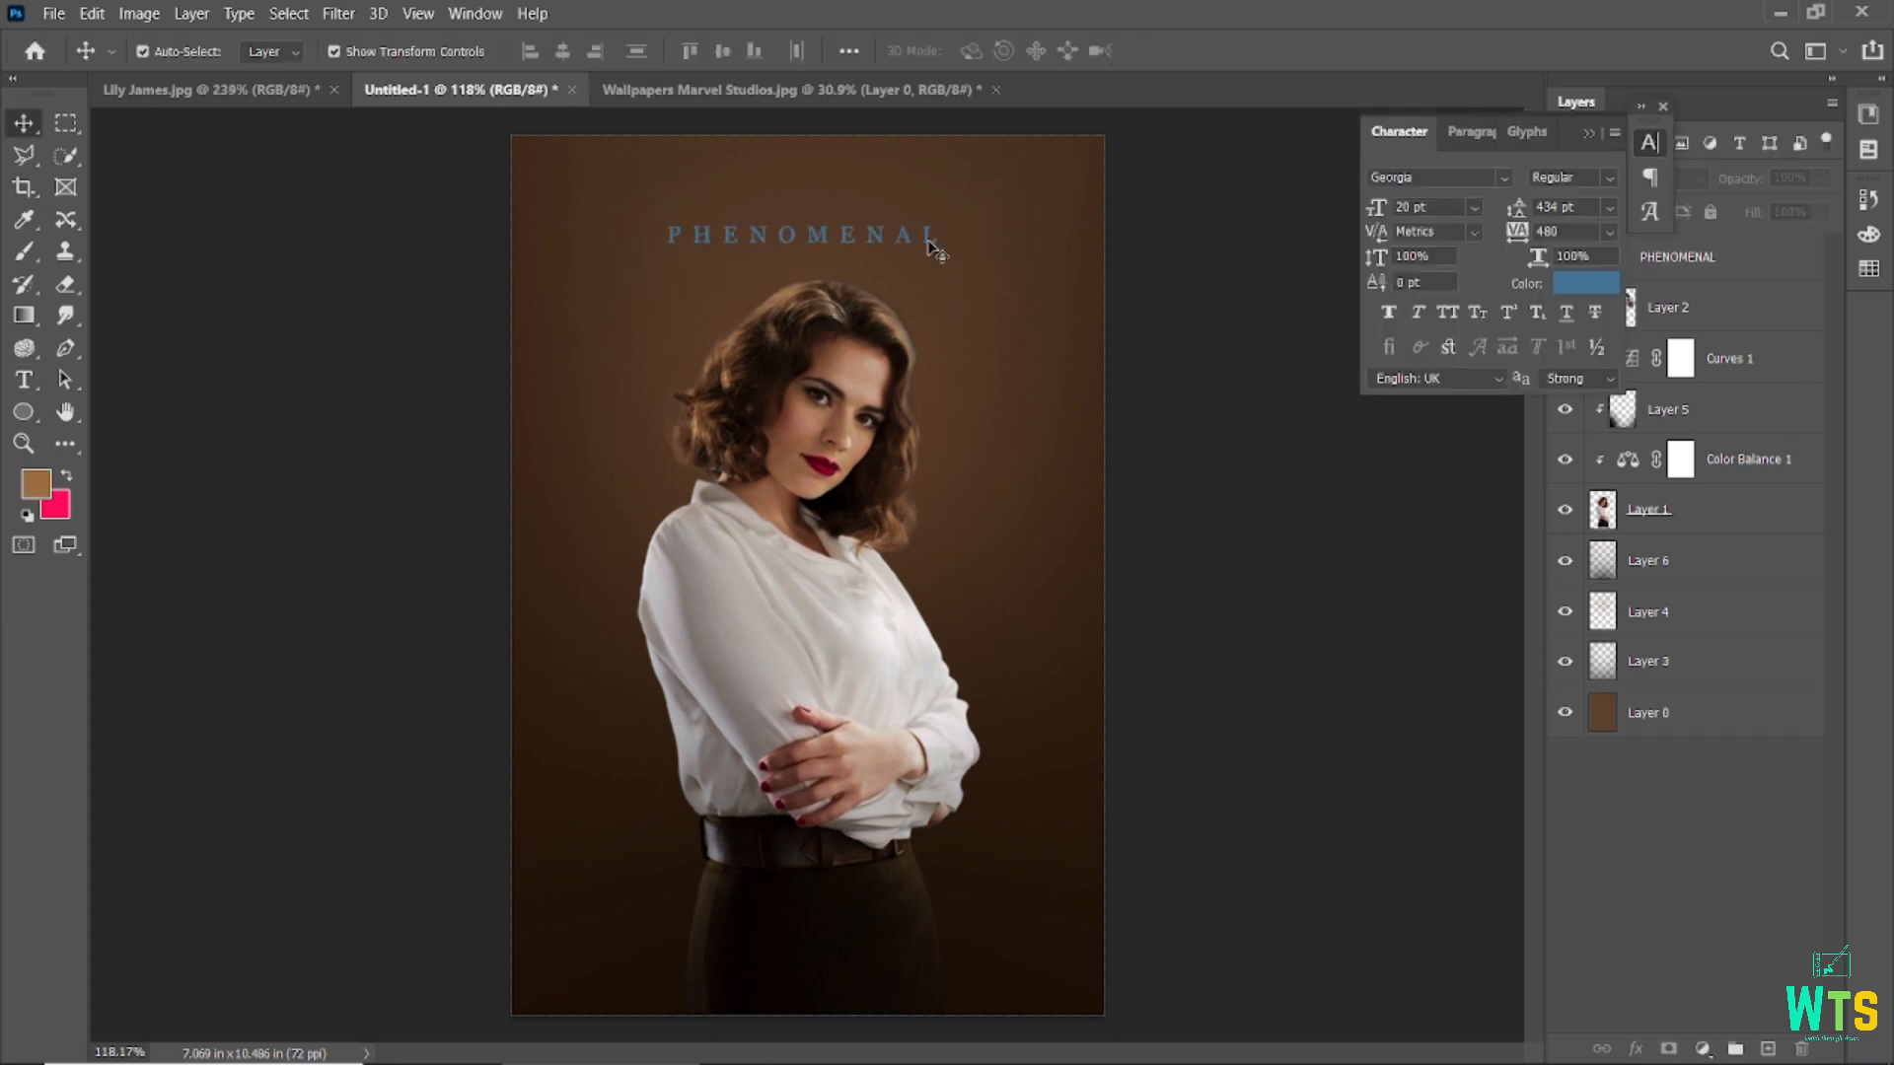
- Recolour the PHENOMENAL heading to near-black 080808
click(927, 249)
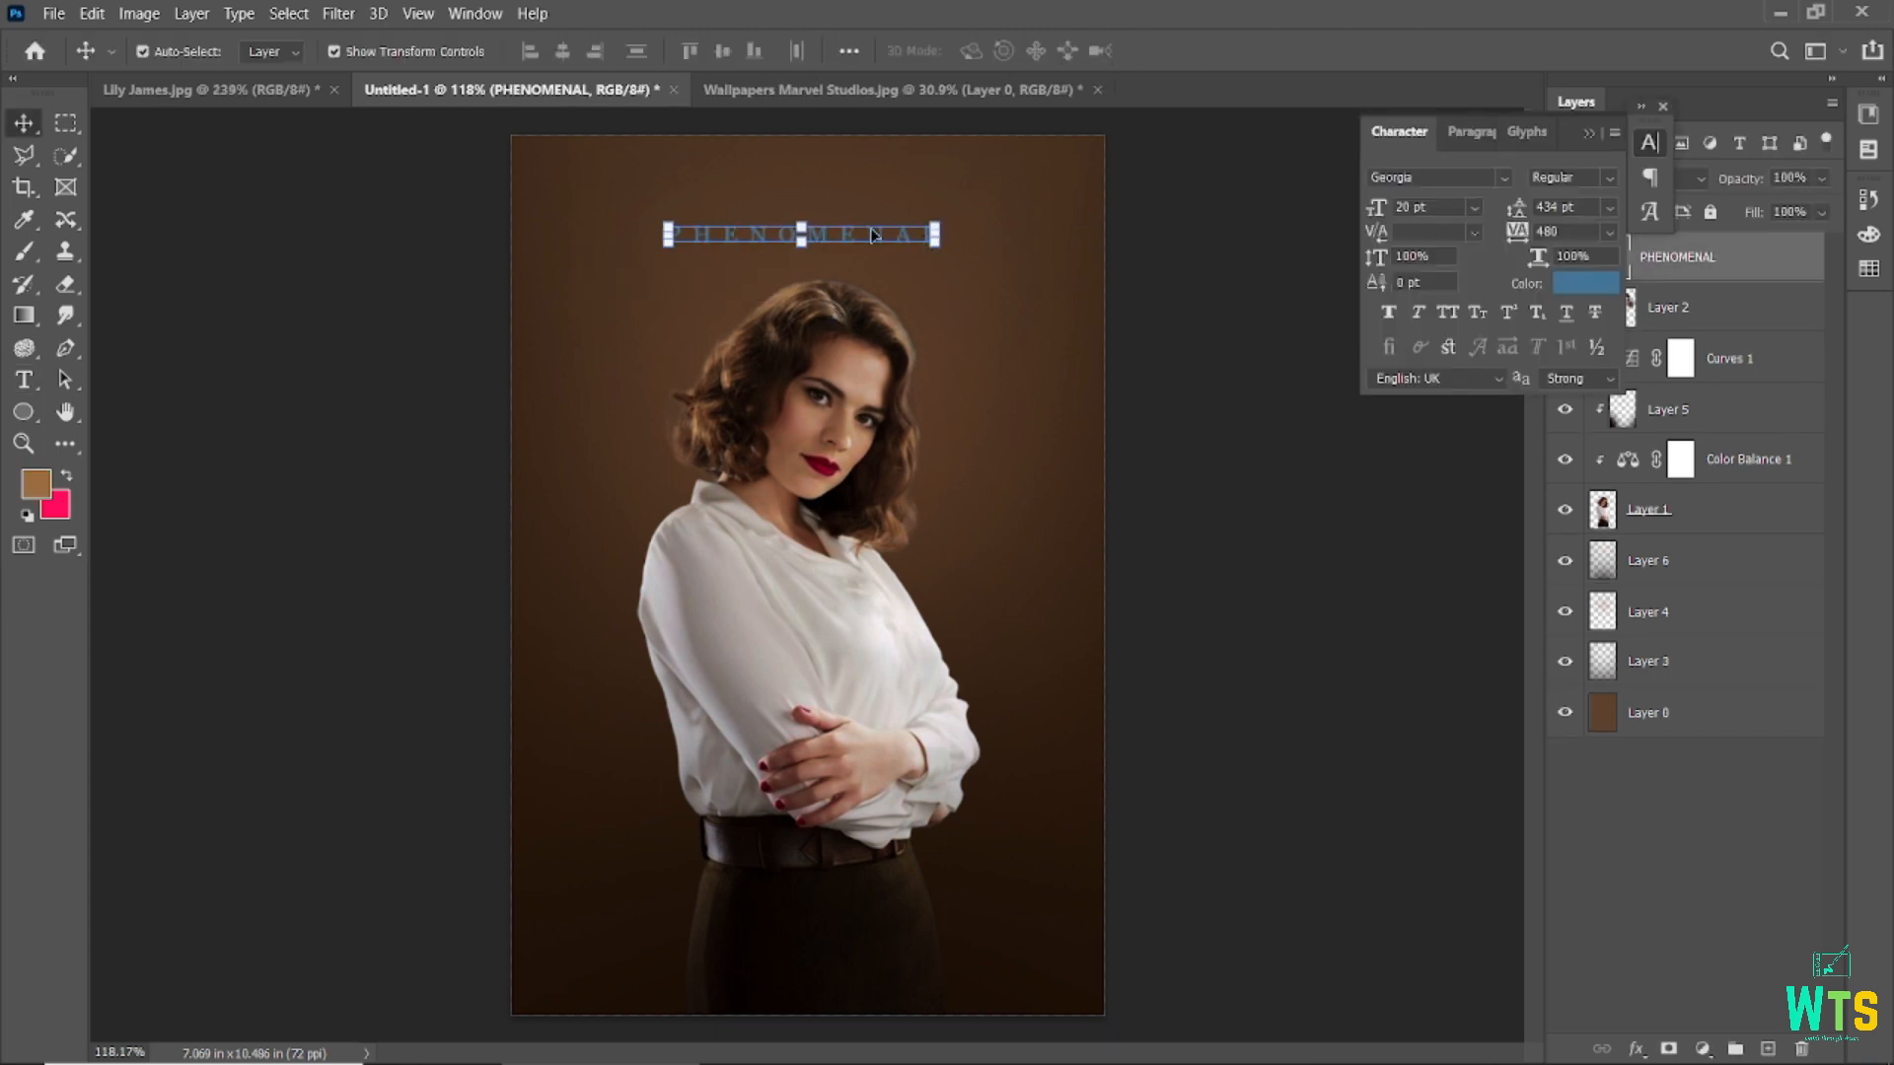
double_click(873, 235)
click(986, 51)
click(1226, 887)
drag(1212, 892, 1227, 917)
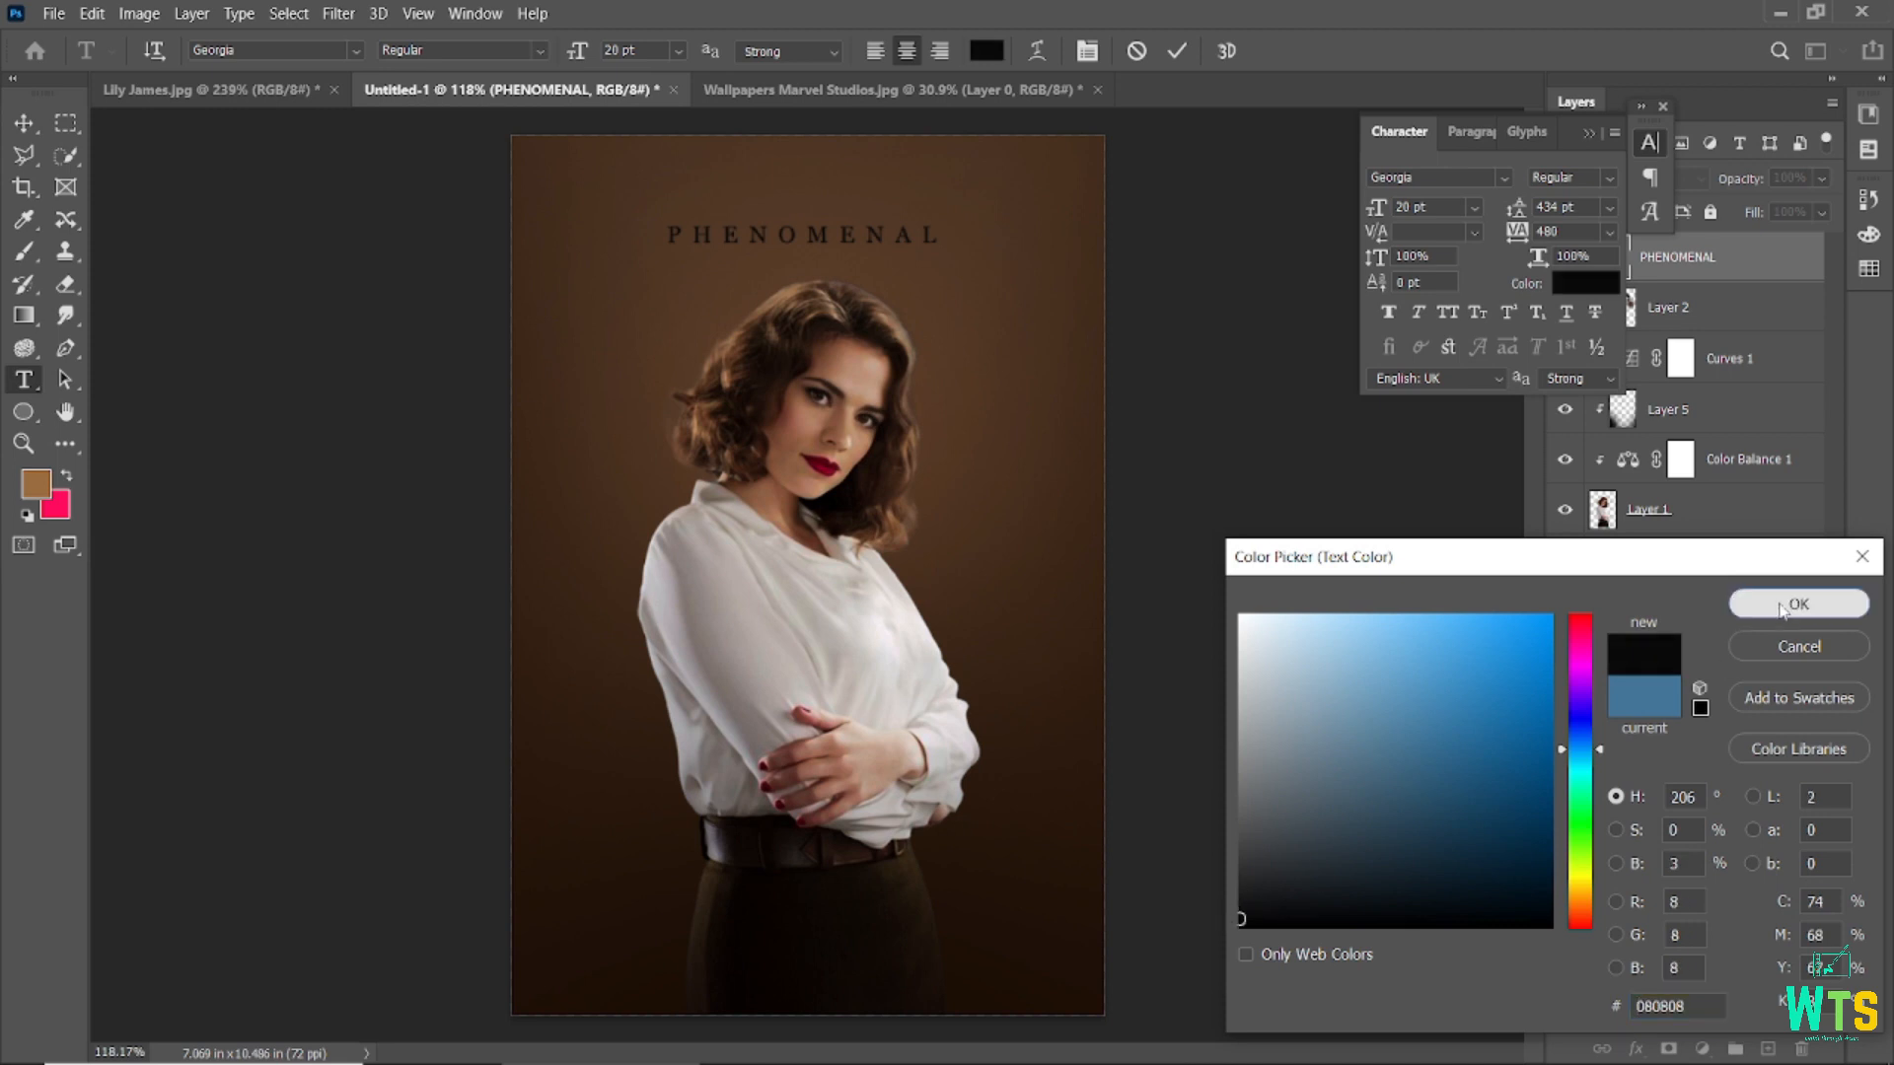
click(1799, 602)
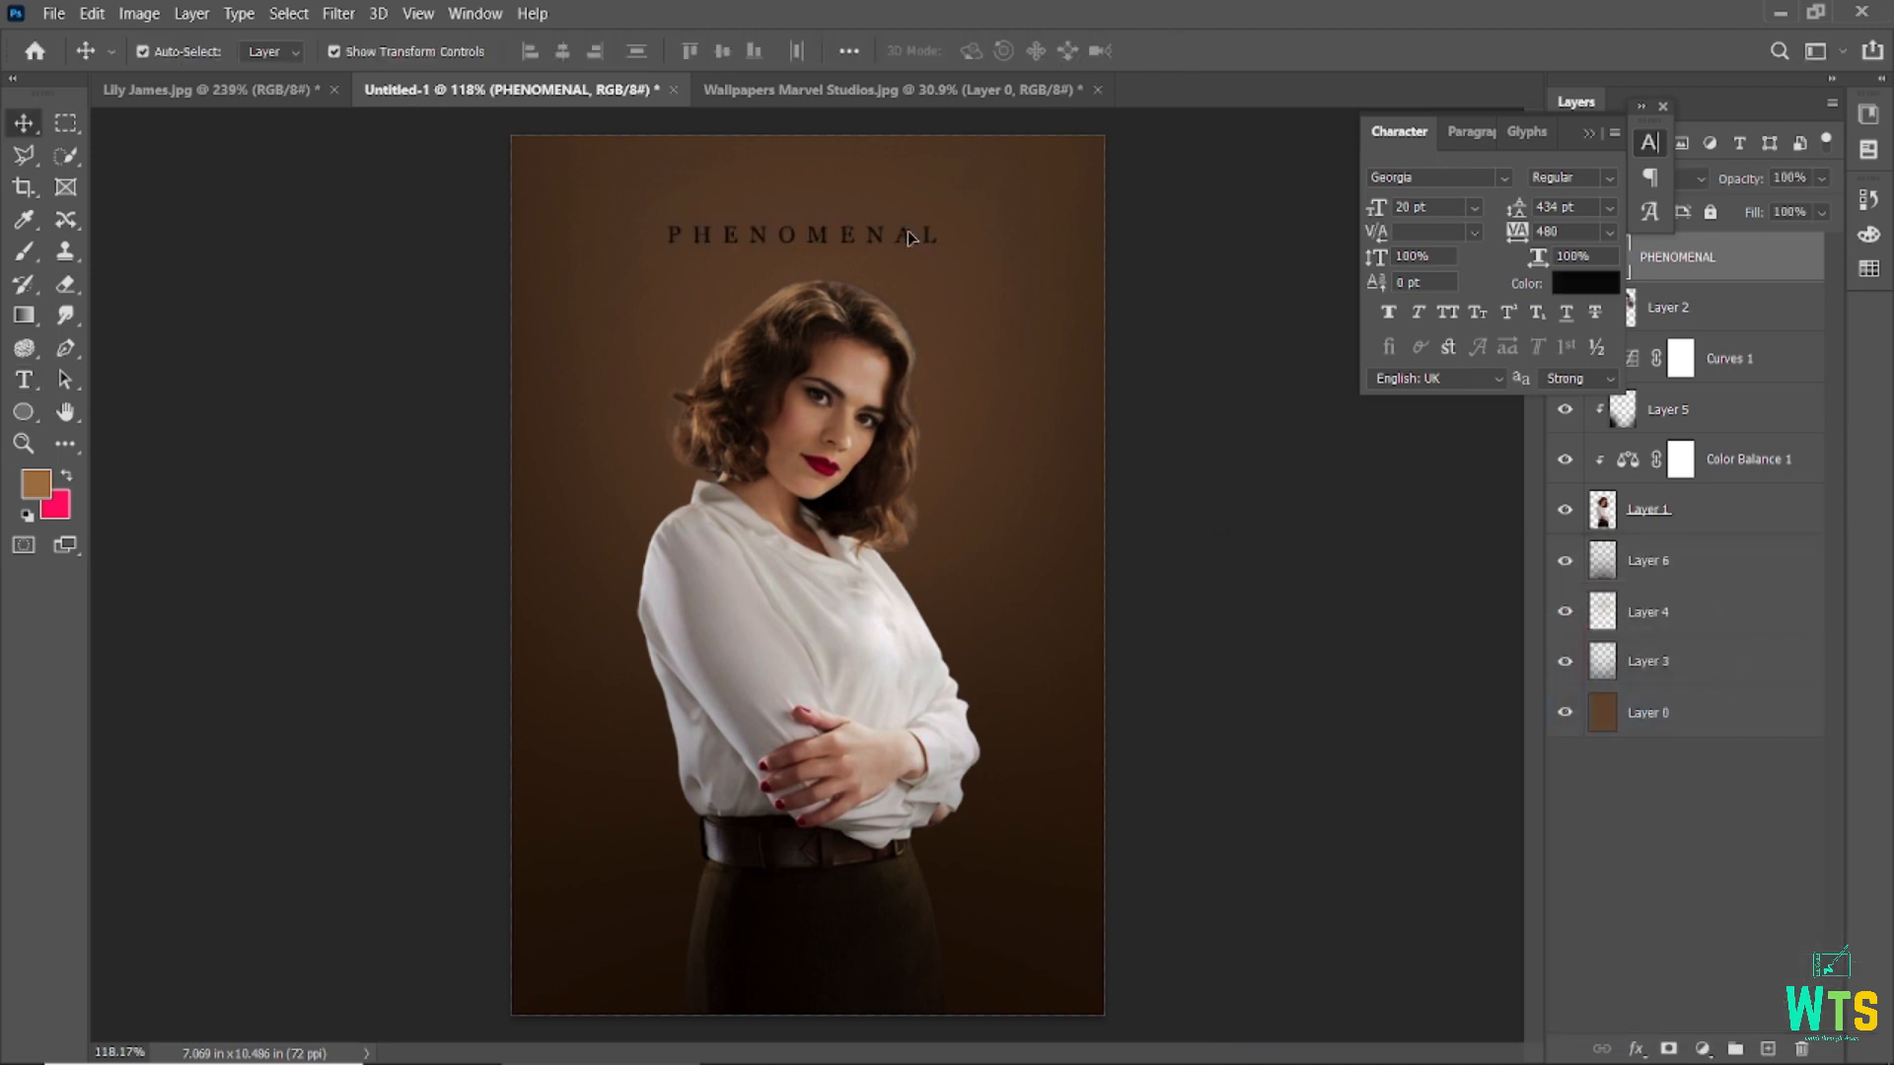
- Try to add a quotation mark in front of the PHENOMENAL heading
click(938, 233)
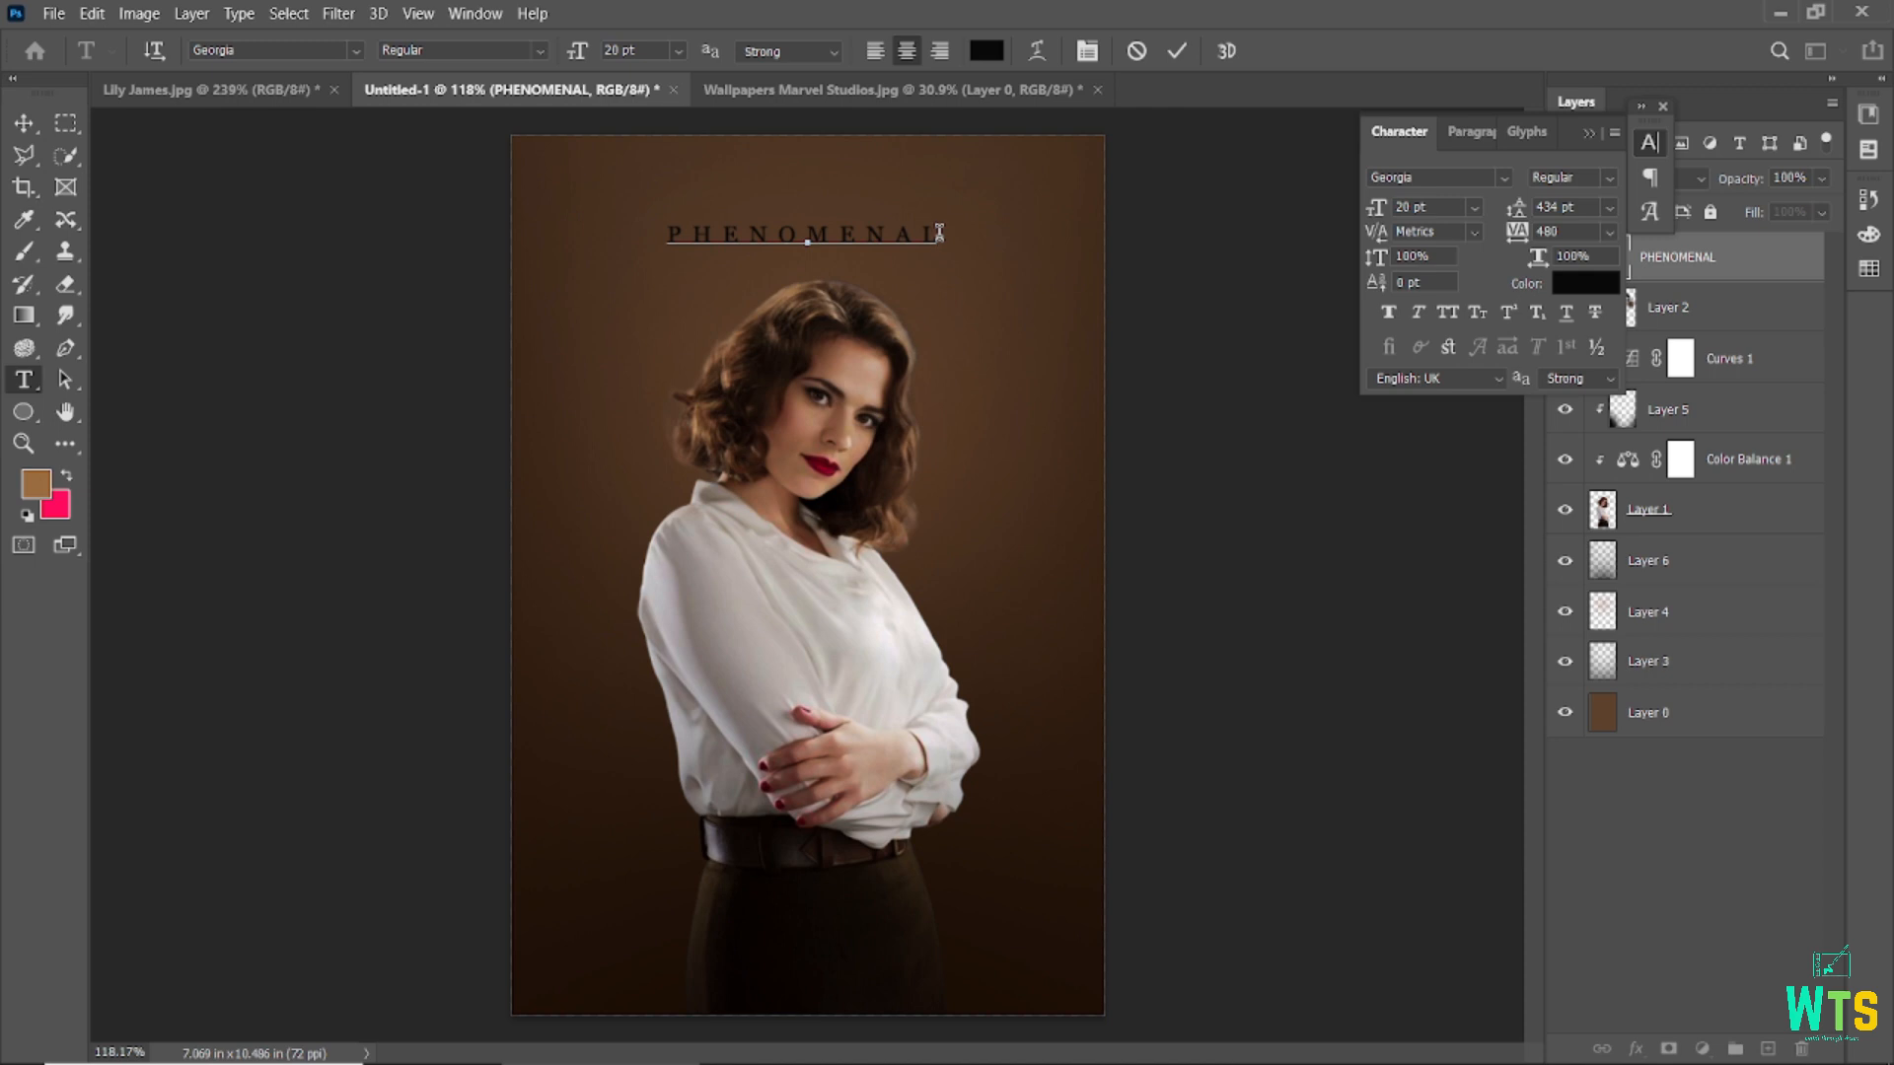
key(Home)
text(")
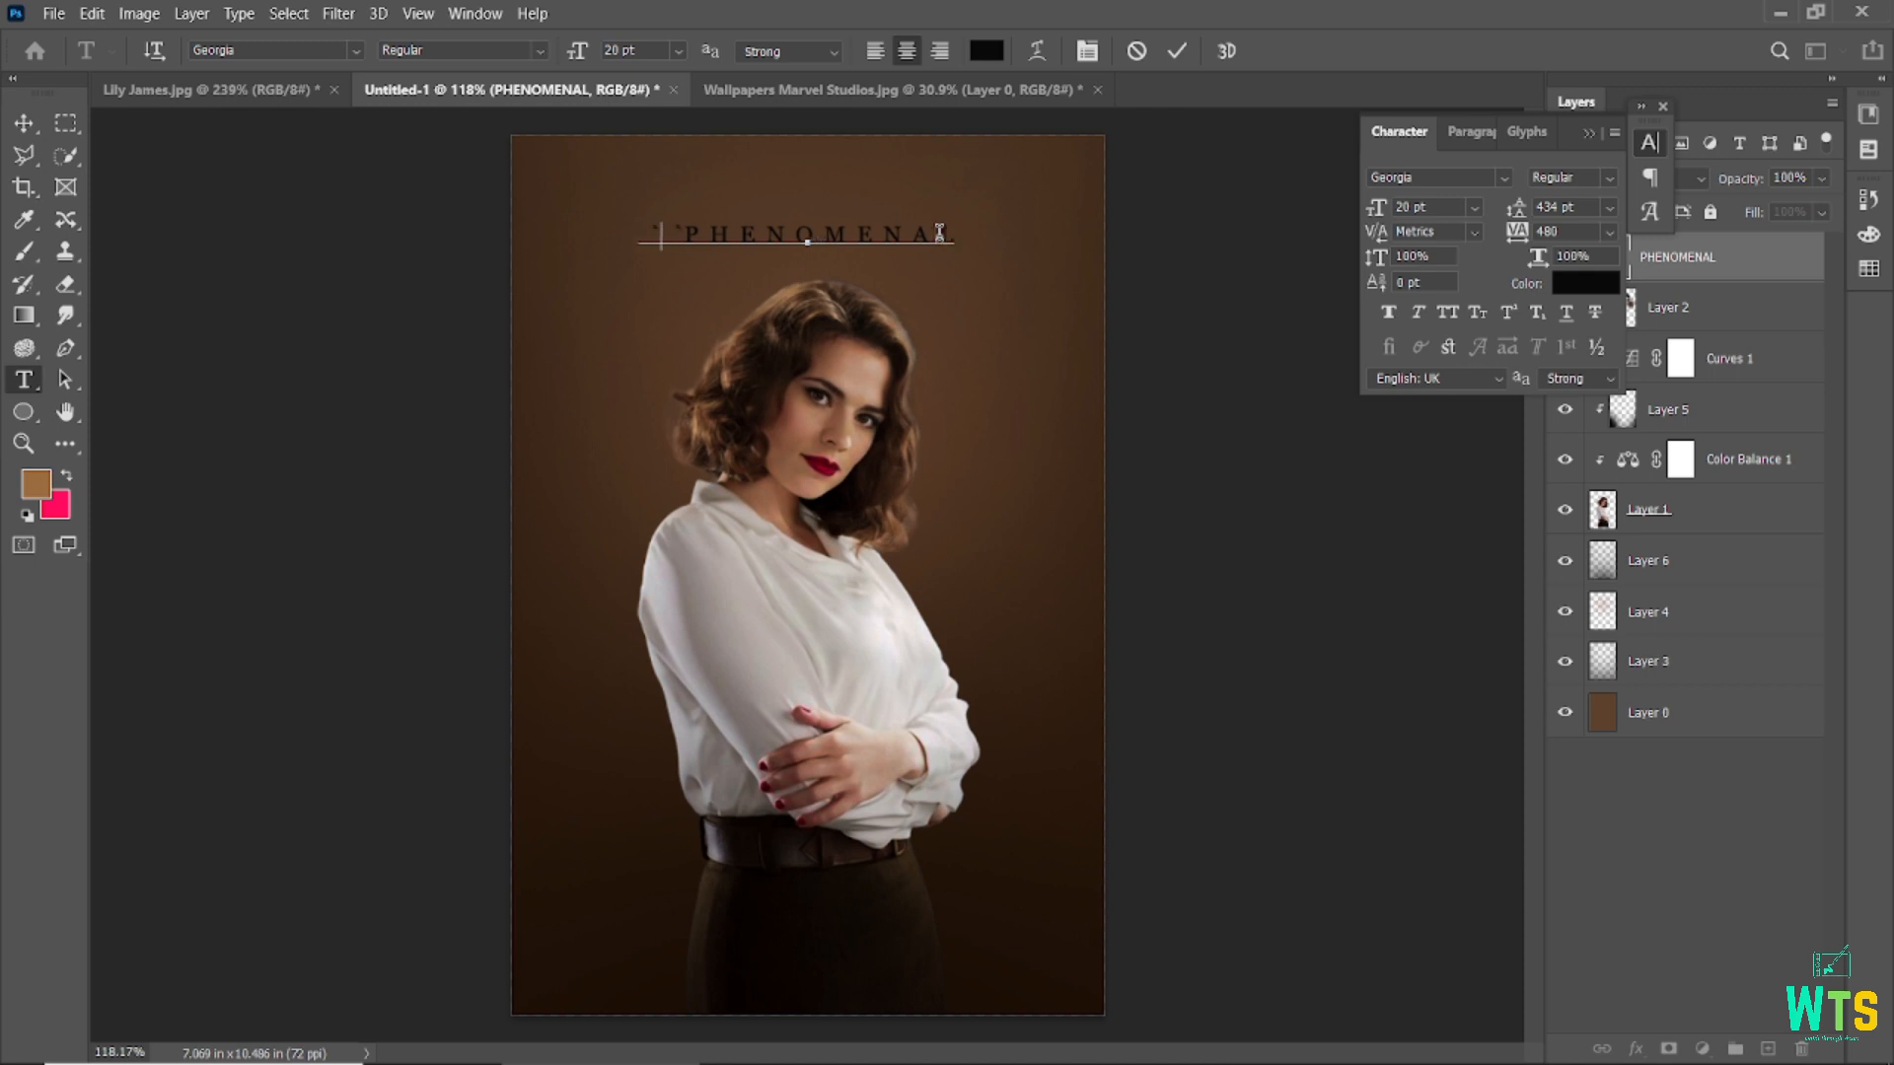
key(BackSpace)
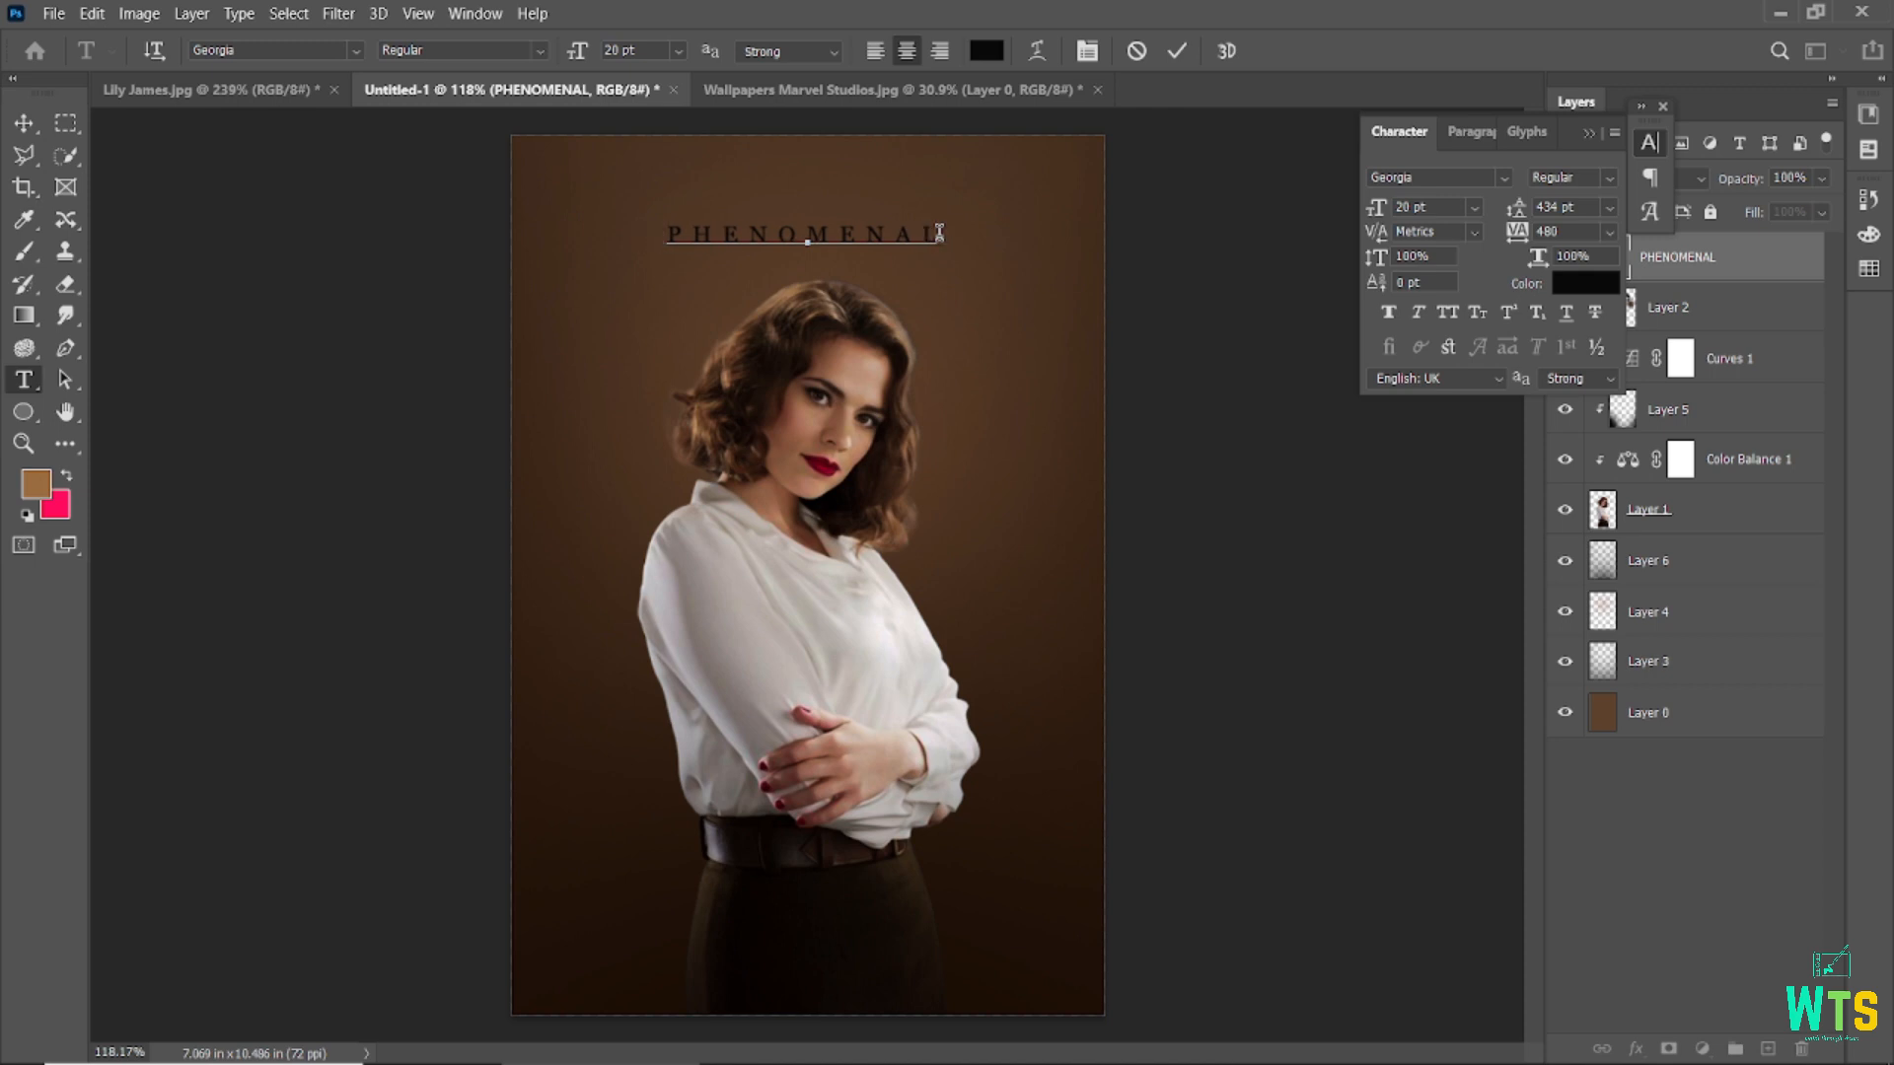
key(shift+apostrophe)
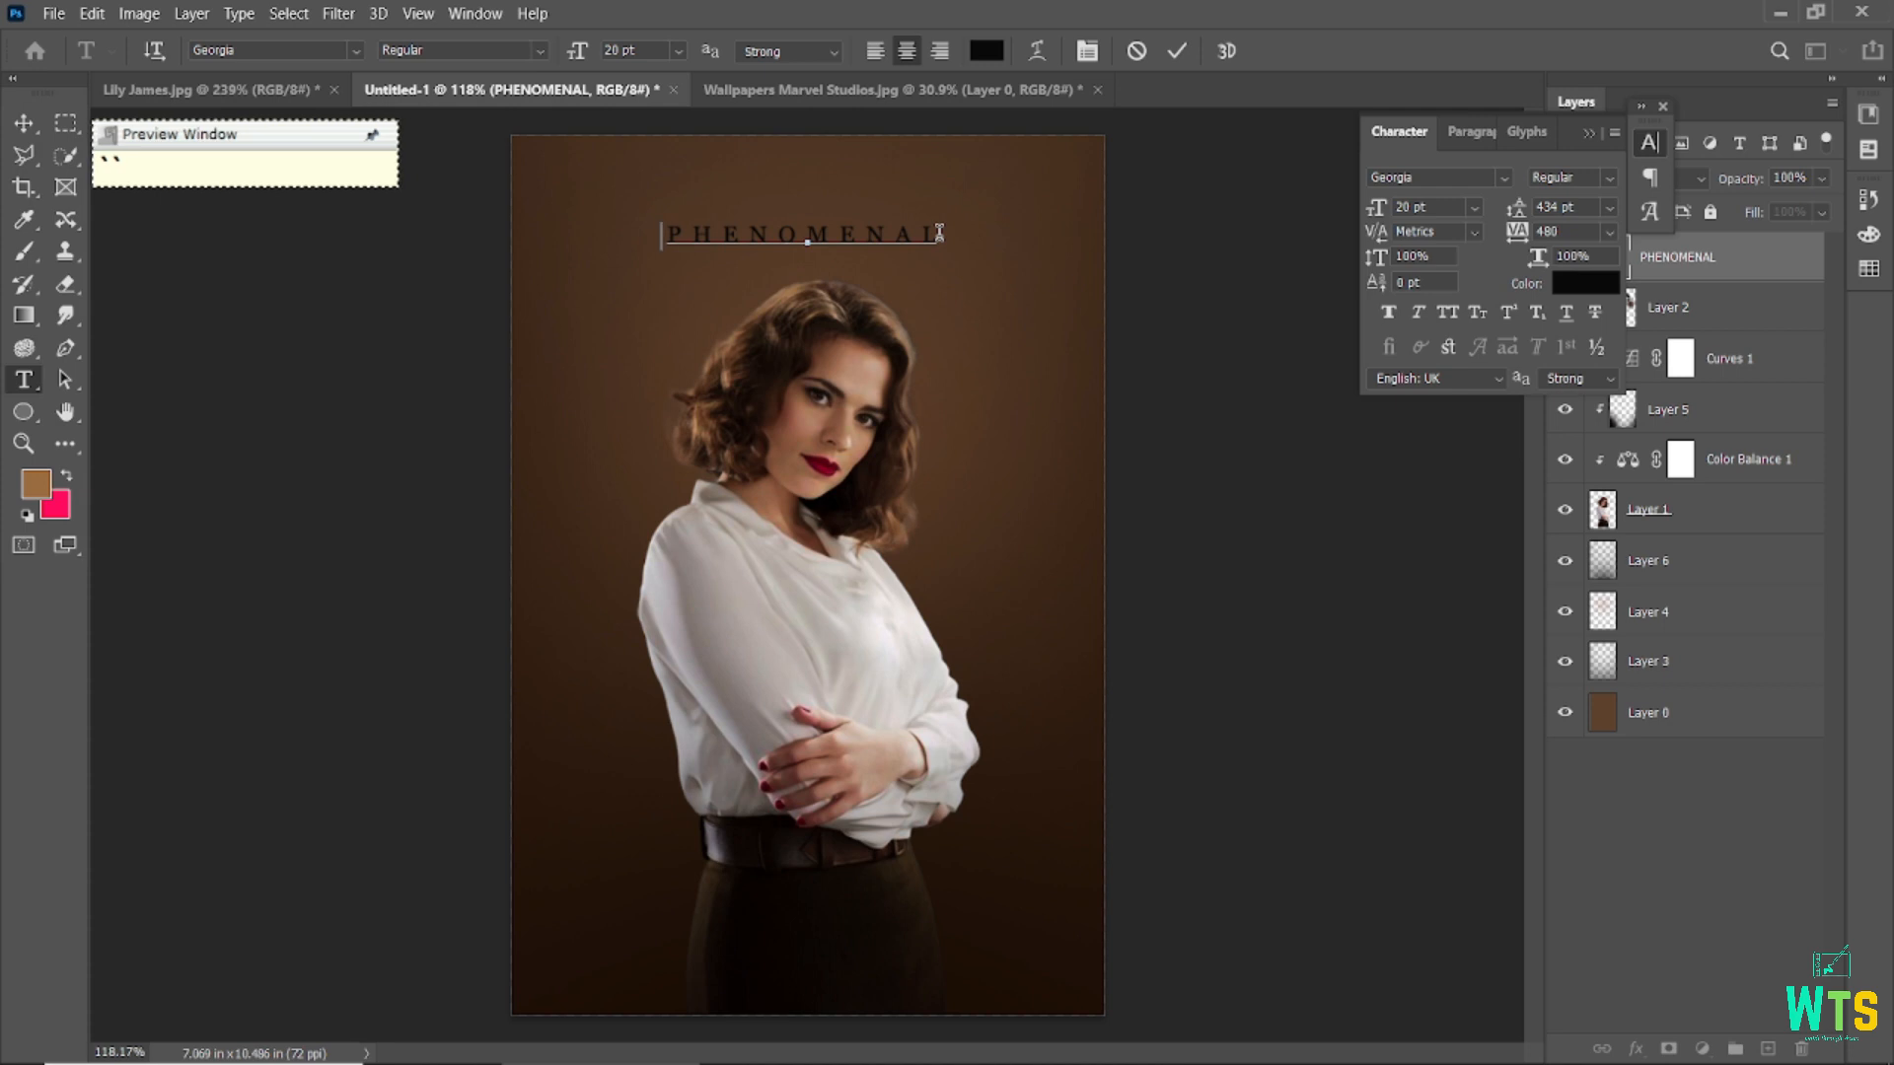
key(BackSpace)
key(BackSpace)
text(AL)
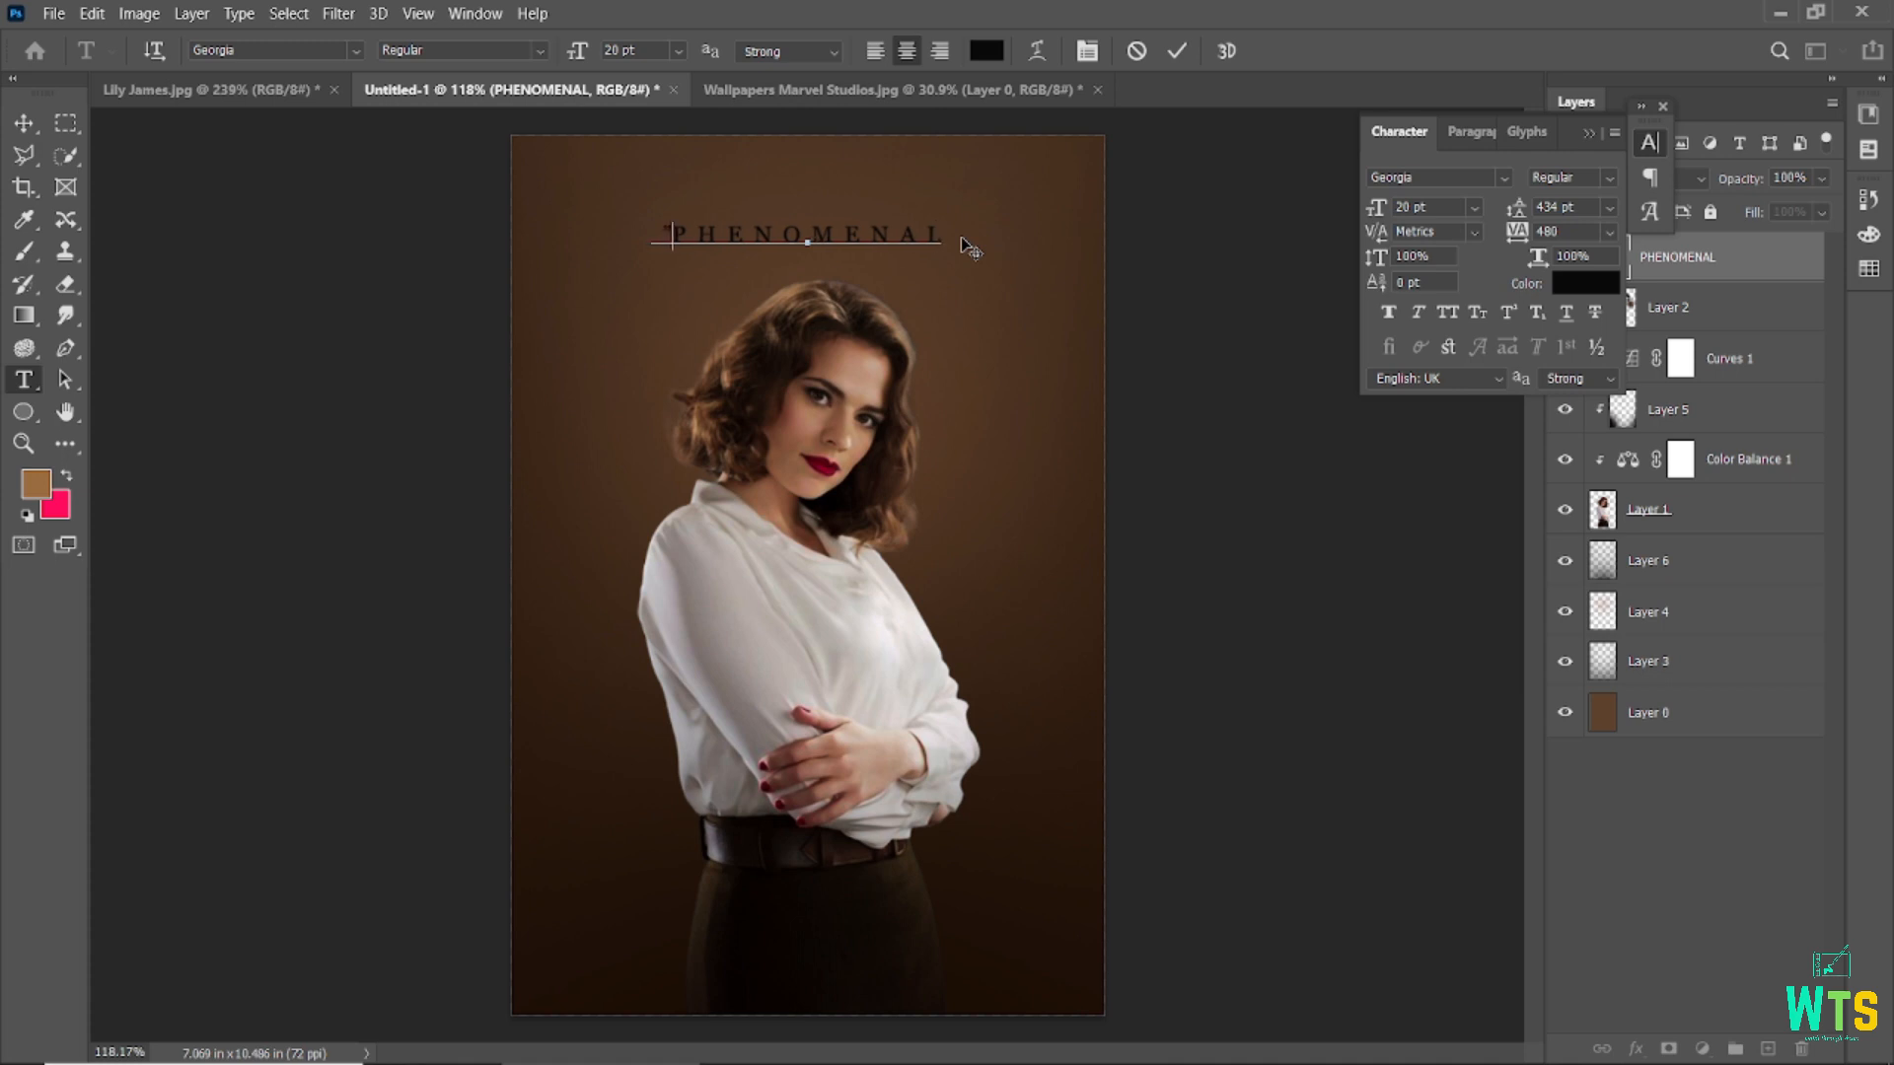
key(Home)
text("")
key(BackSpace)
double_click(673, 231)
drag(673, 231, 655, 233)
key(BackSpace)
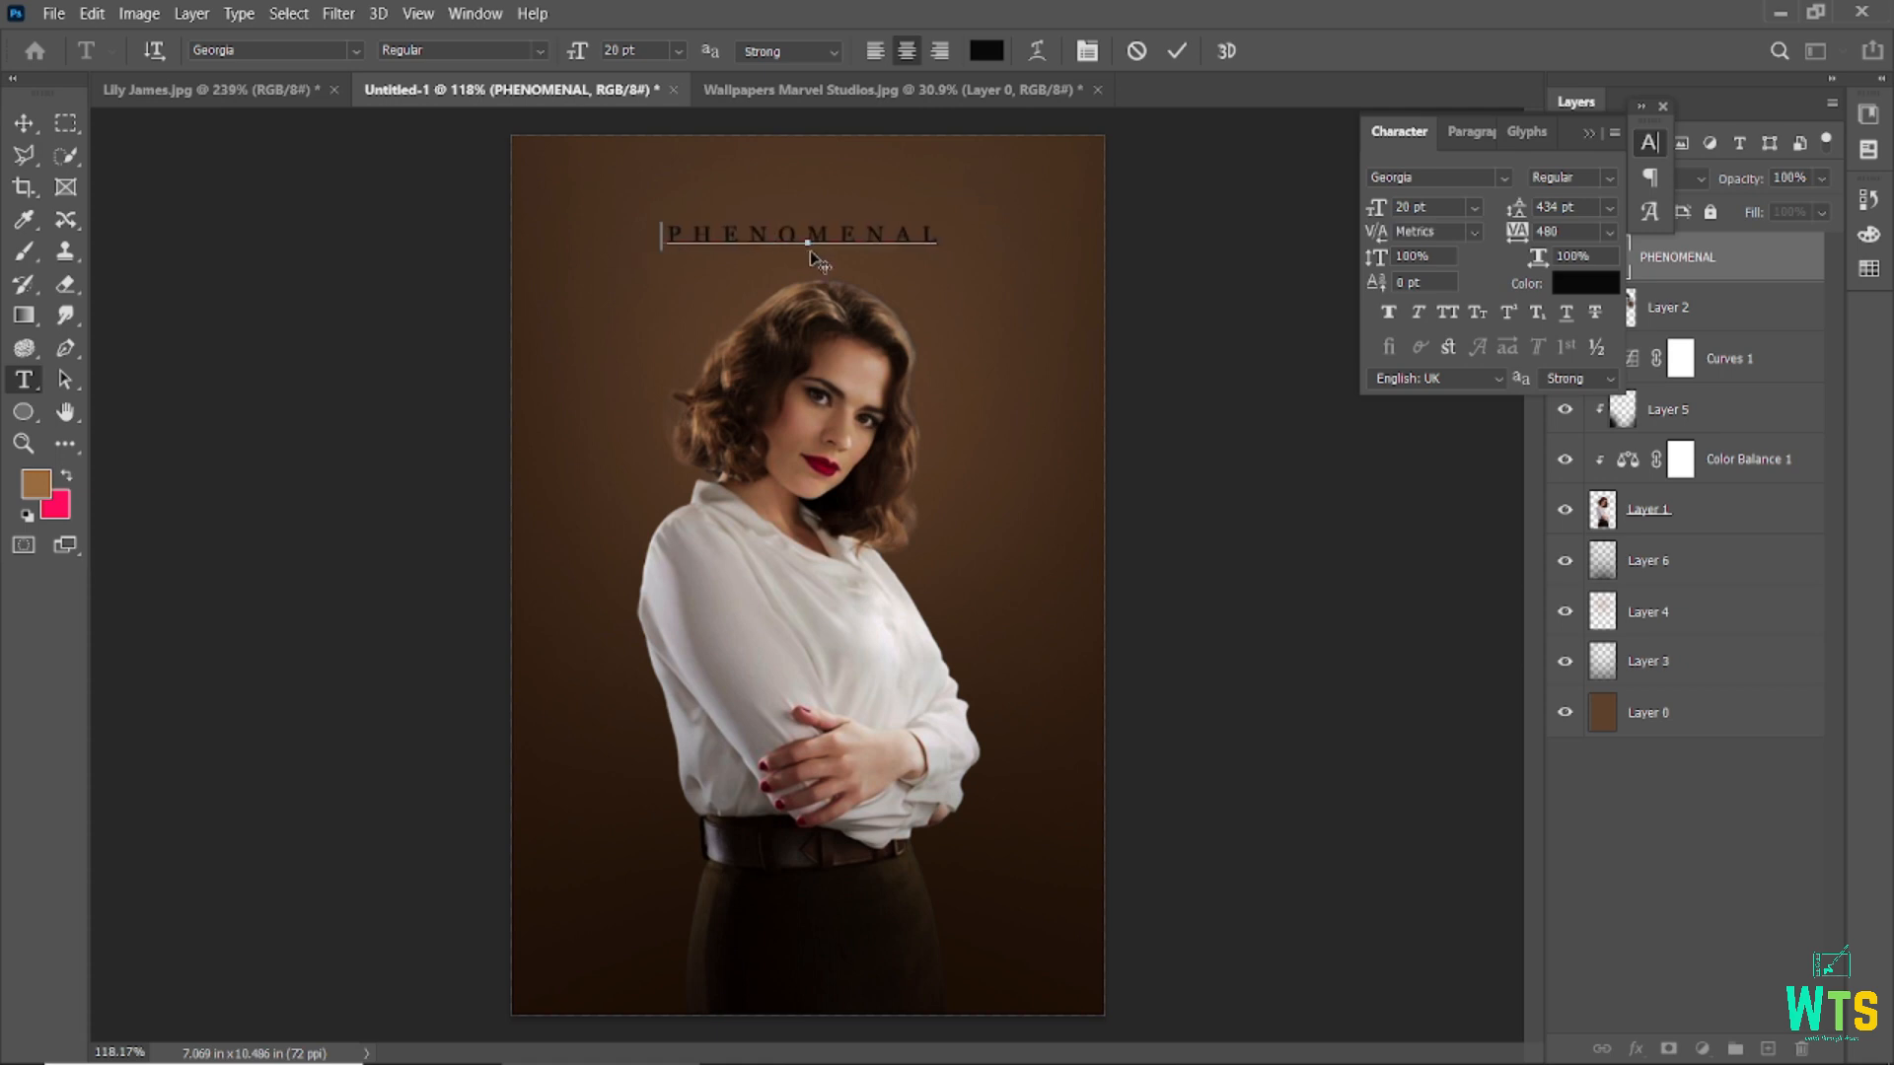
click(1176, 50)
key(v)
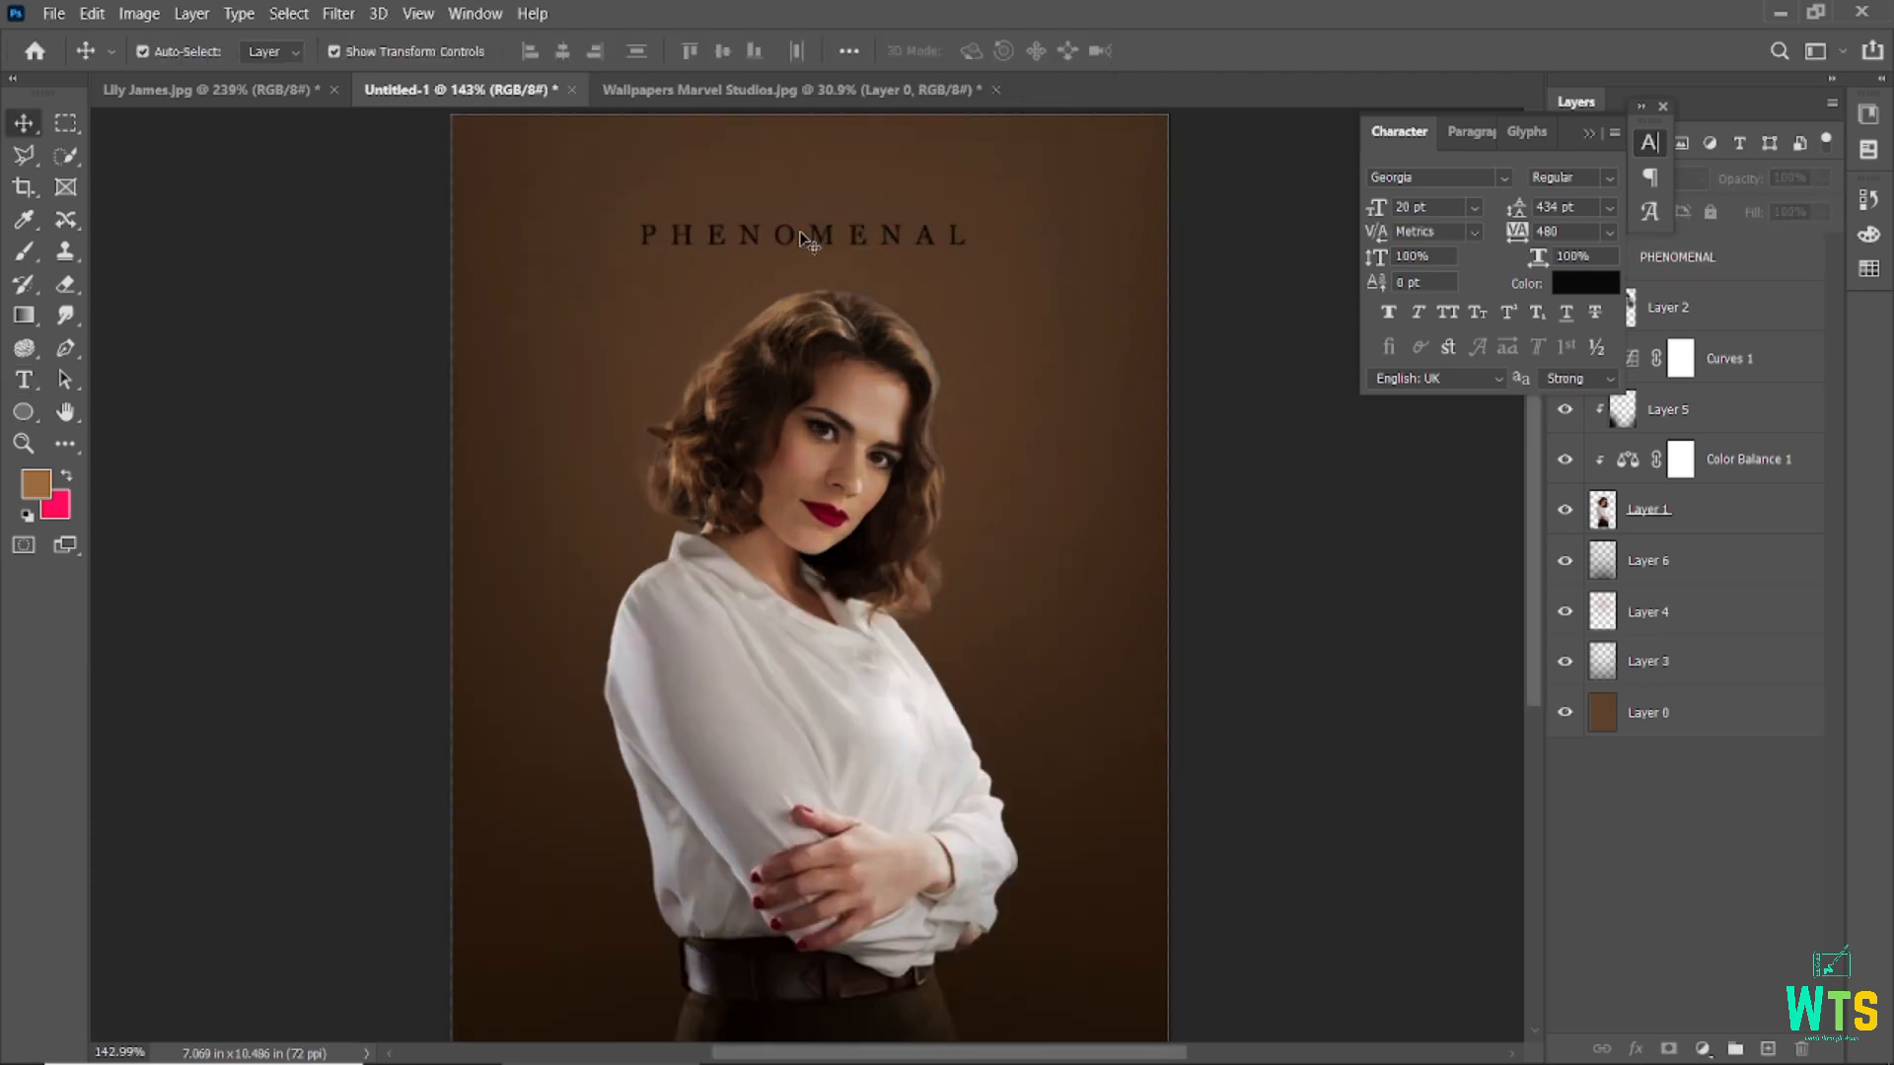
- Set the PHENOMENAL heading's tracking to 640 and move it up closer to the canvas's upper edge
scroll(800, 234, up, 1)
double_click(820, 235)
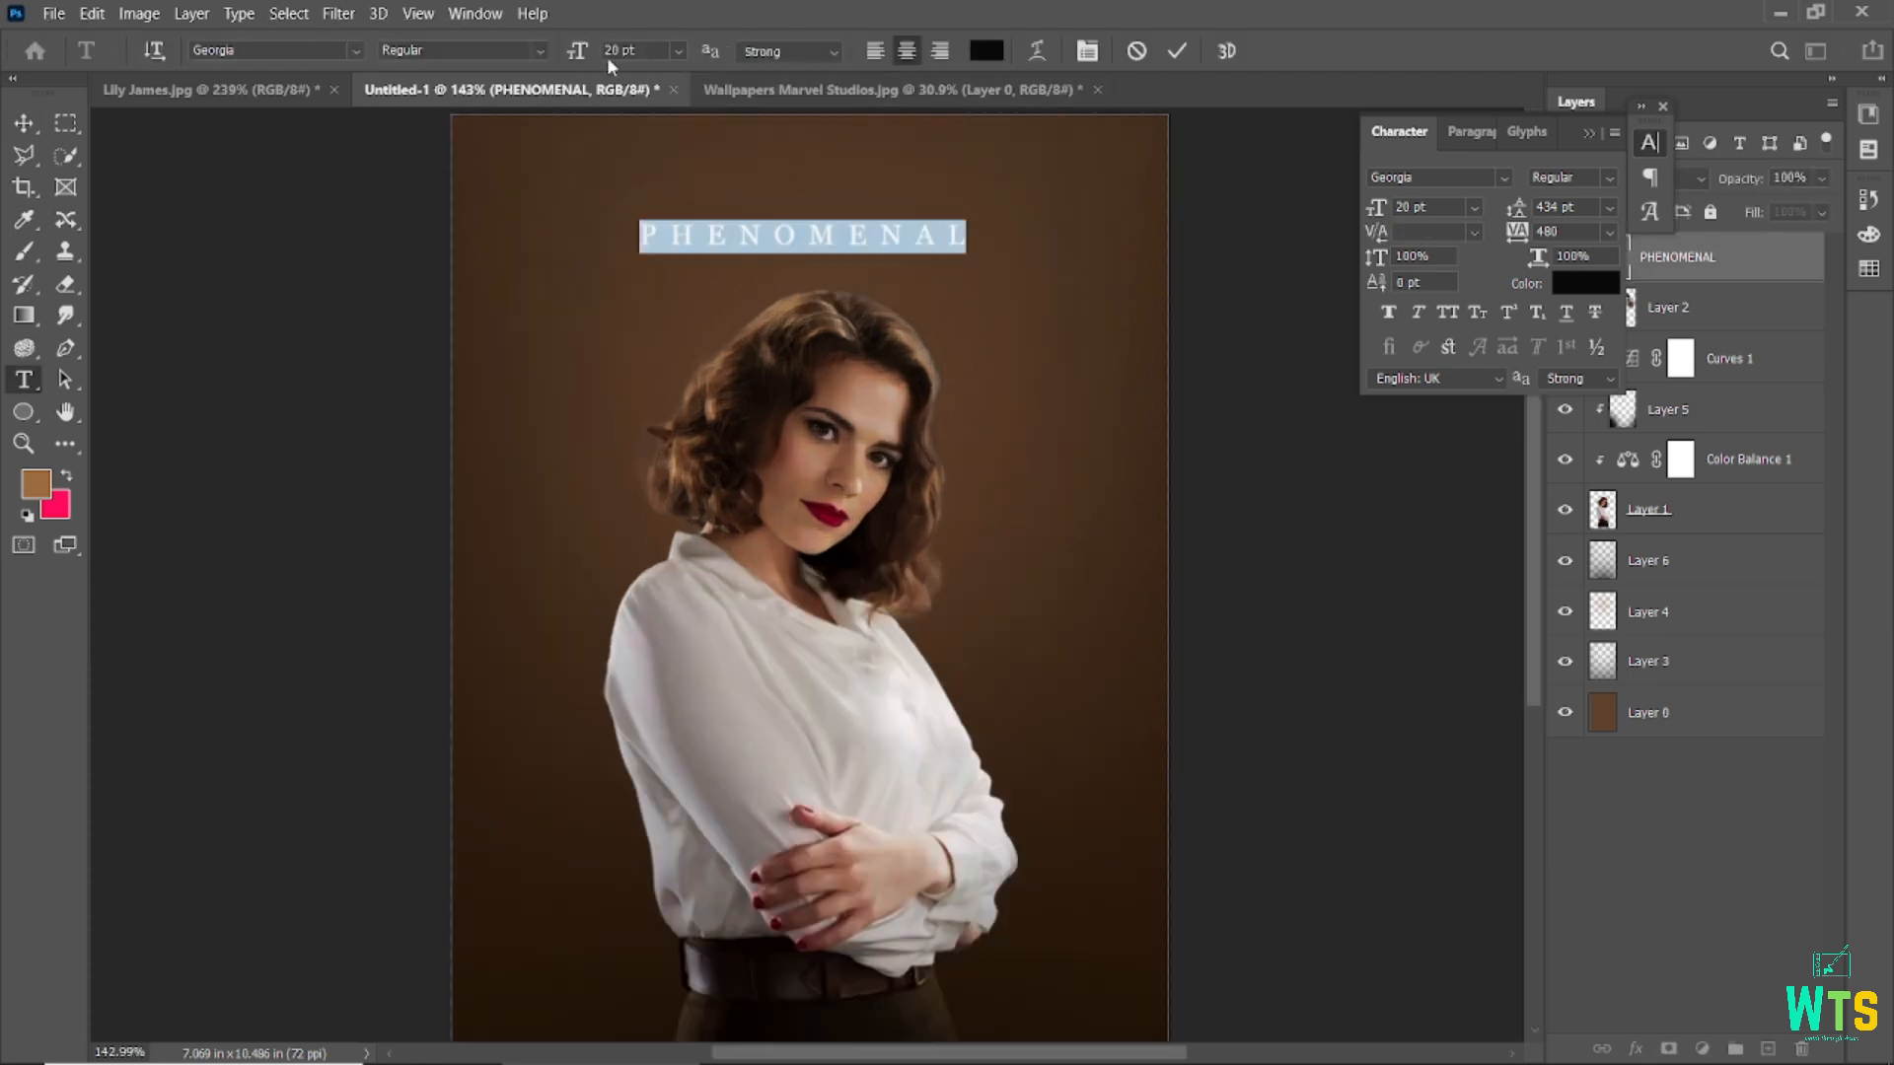
drag(1516, 232, 1530, 232)
click(1176, 51)
key(v)
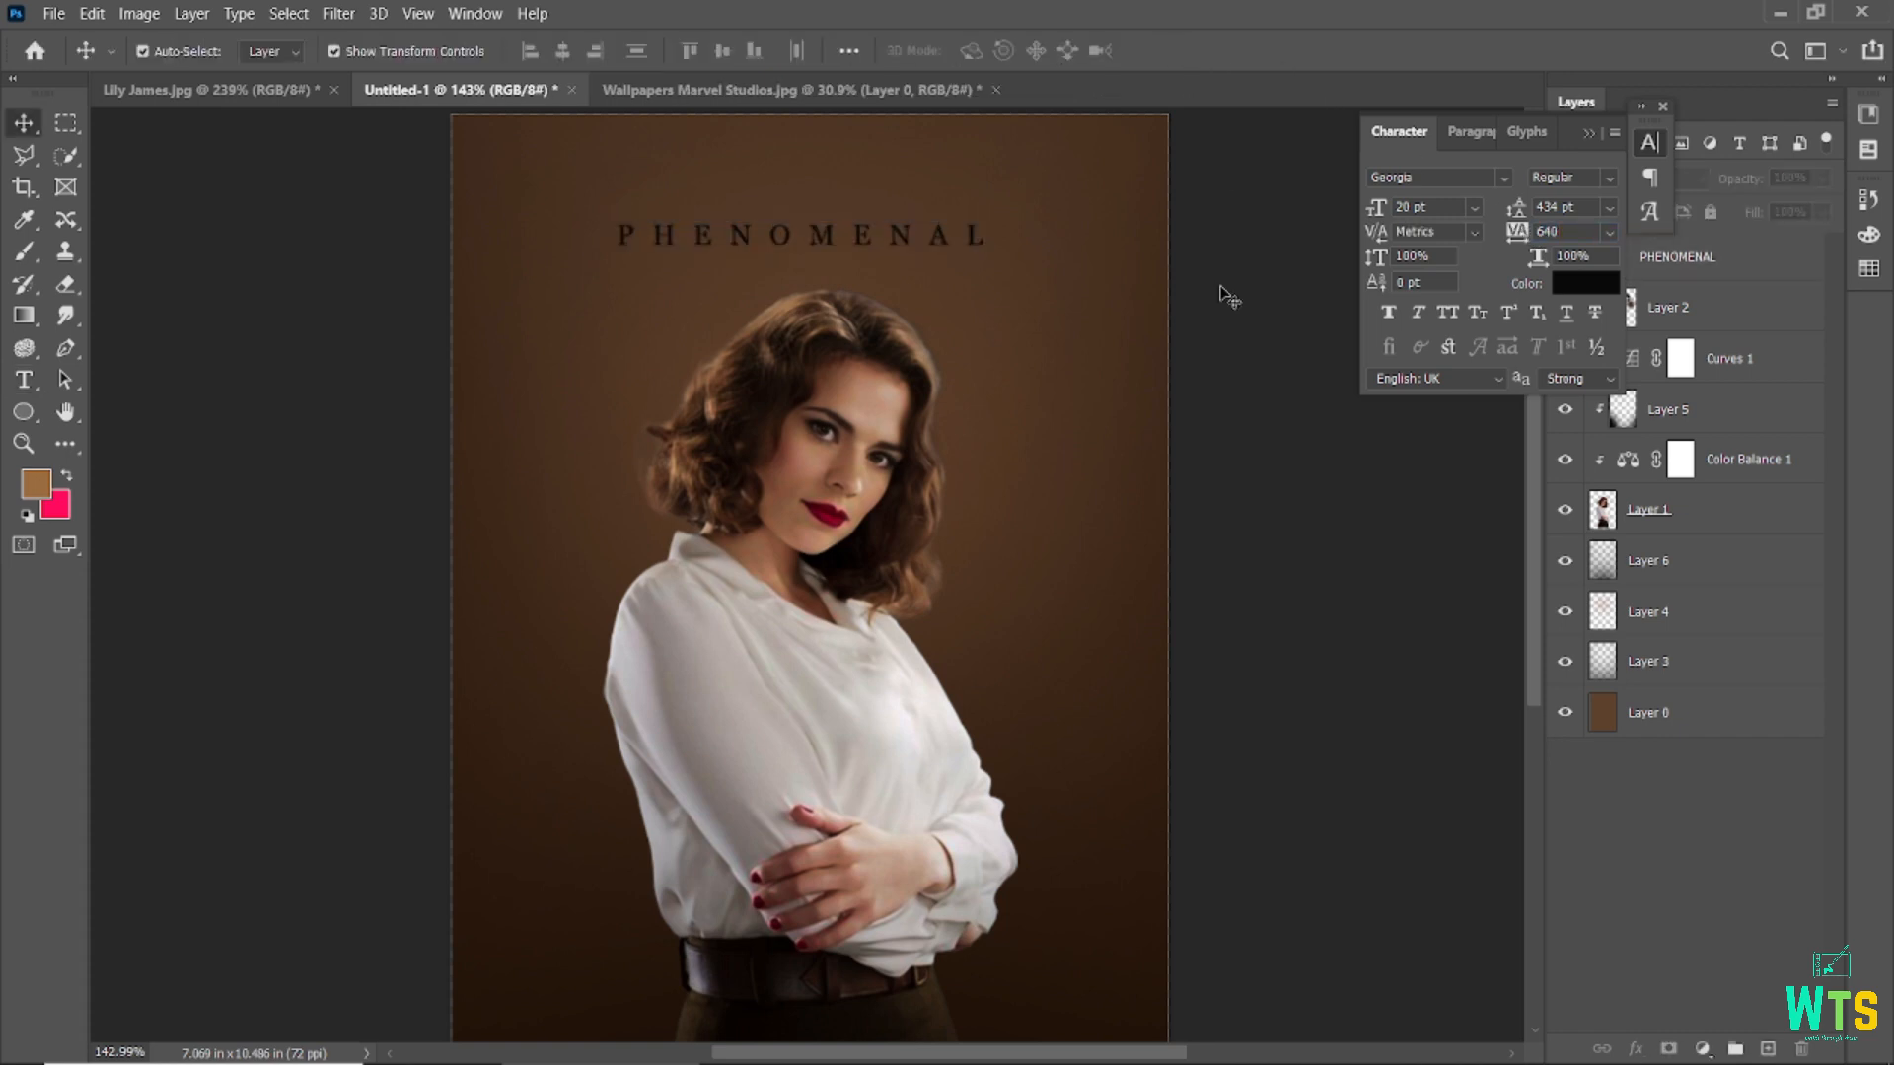
mouse_move(839, 235)
mouse_down()
mouse_move(828, 189)
mouse_move(840, 202)
mouse_up()
click(1256, 372)
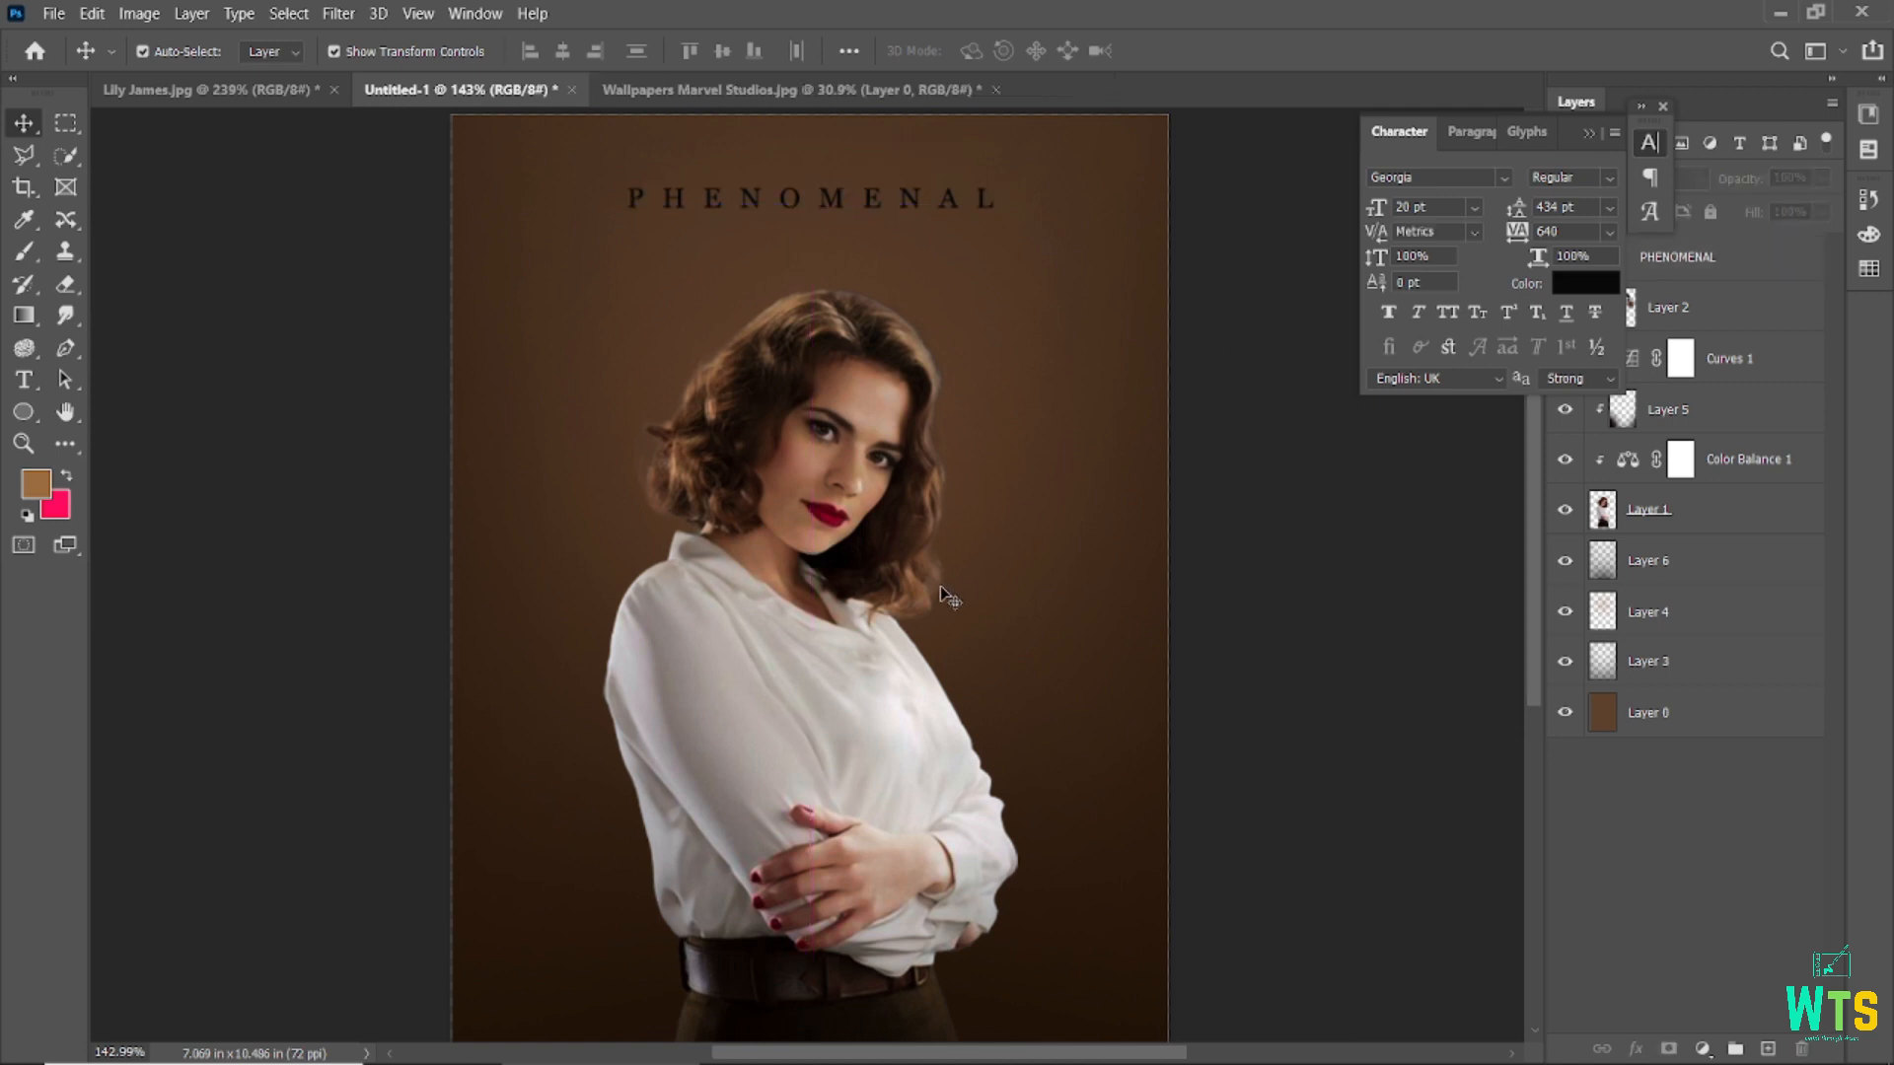
- Duplicate the PHENOMENAL heading onto the woman's shirt above her folded arms and set the copy's tracking to 0
scroll(893, 607, down, 1)
scroll(893, 607, down, 2)
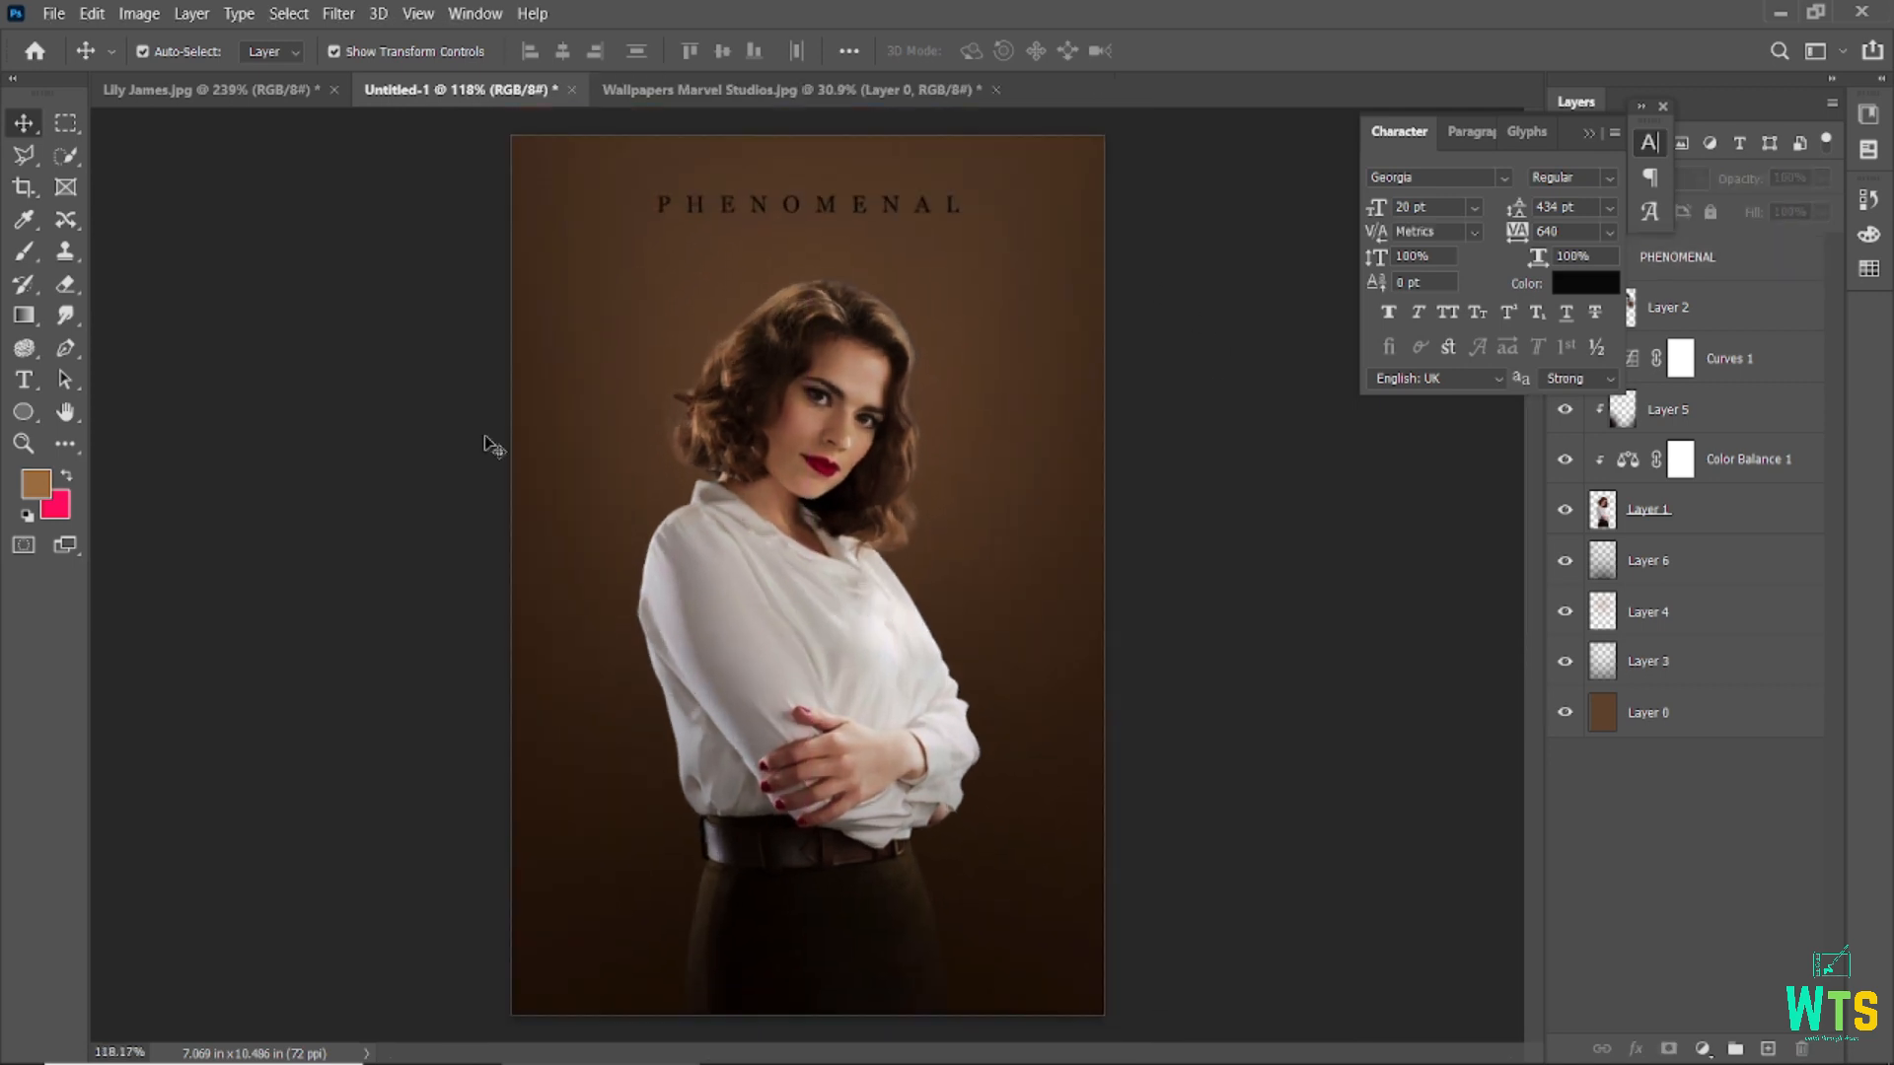
drag(774, 204, 762, 702)
double_click(760, 696)
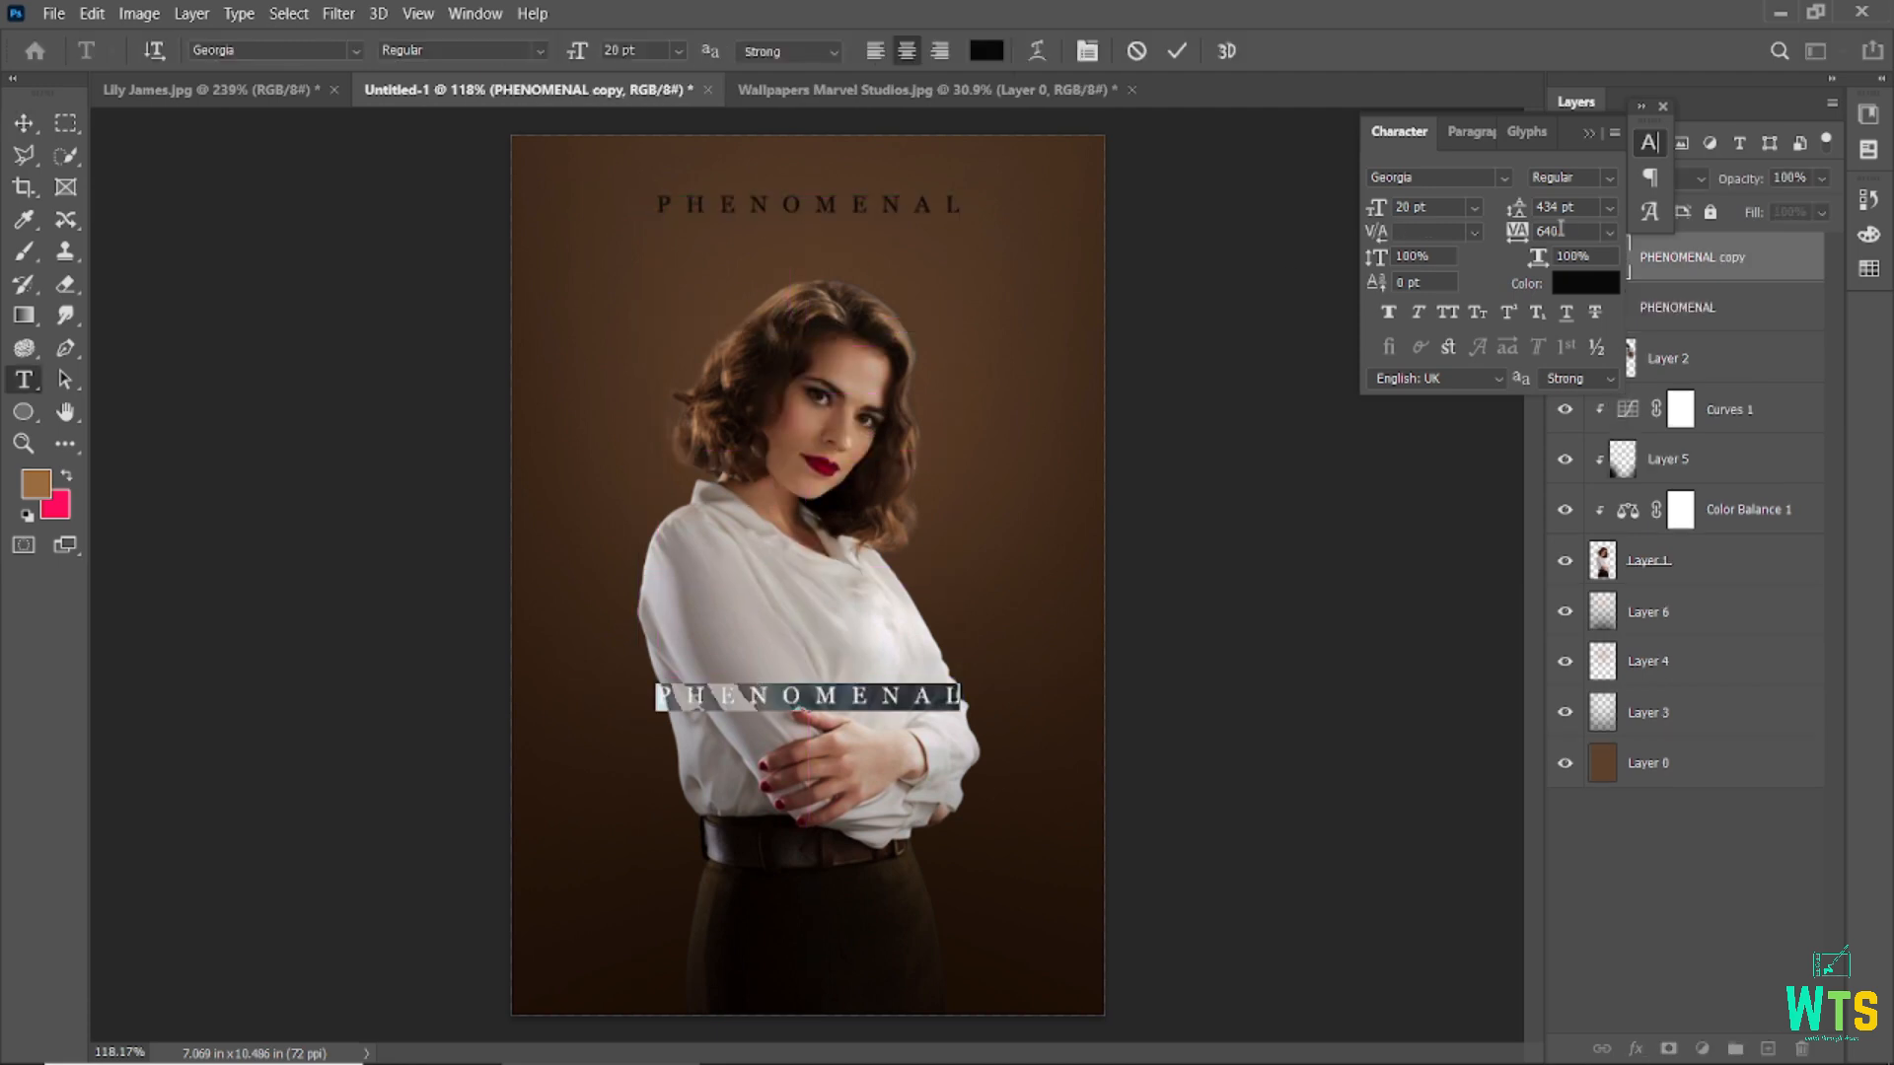
click(1522, 241)
click(1178, 52)
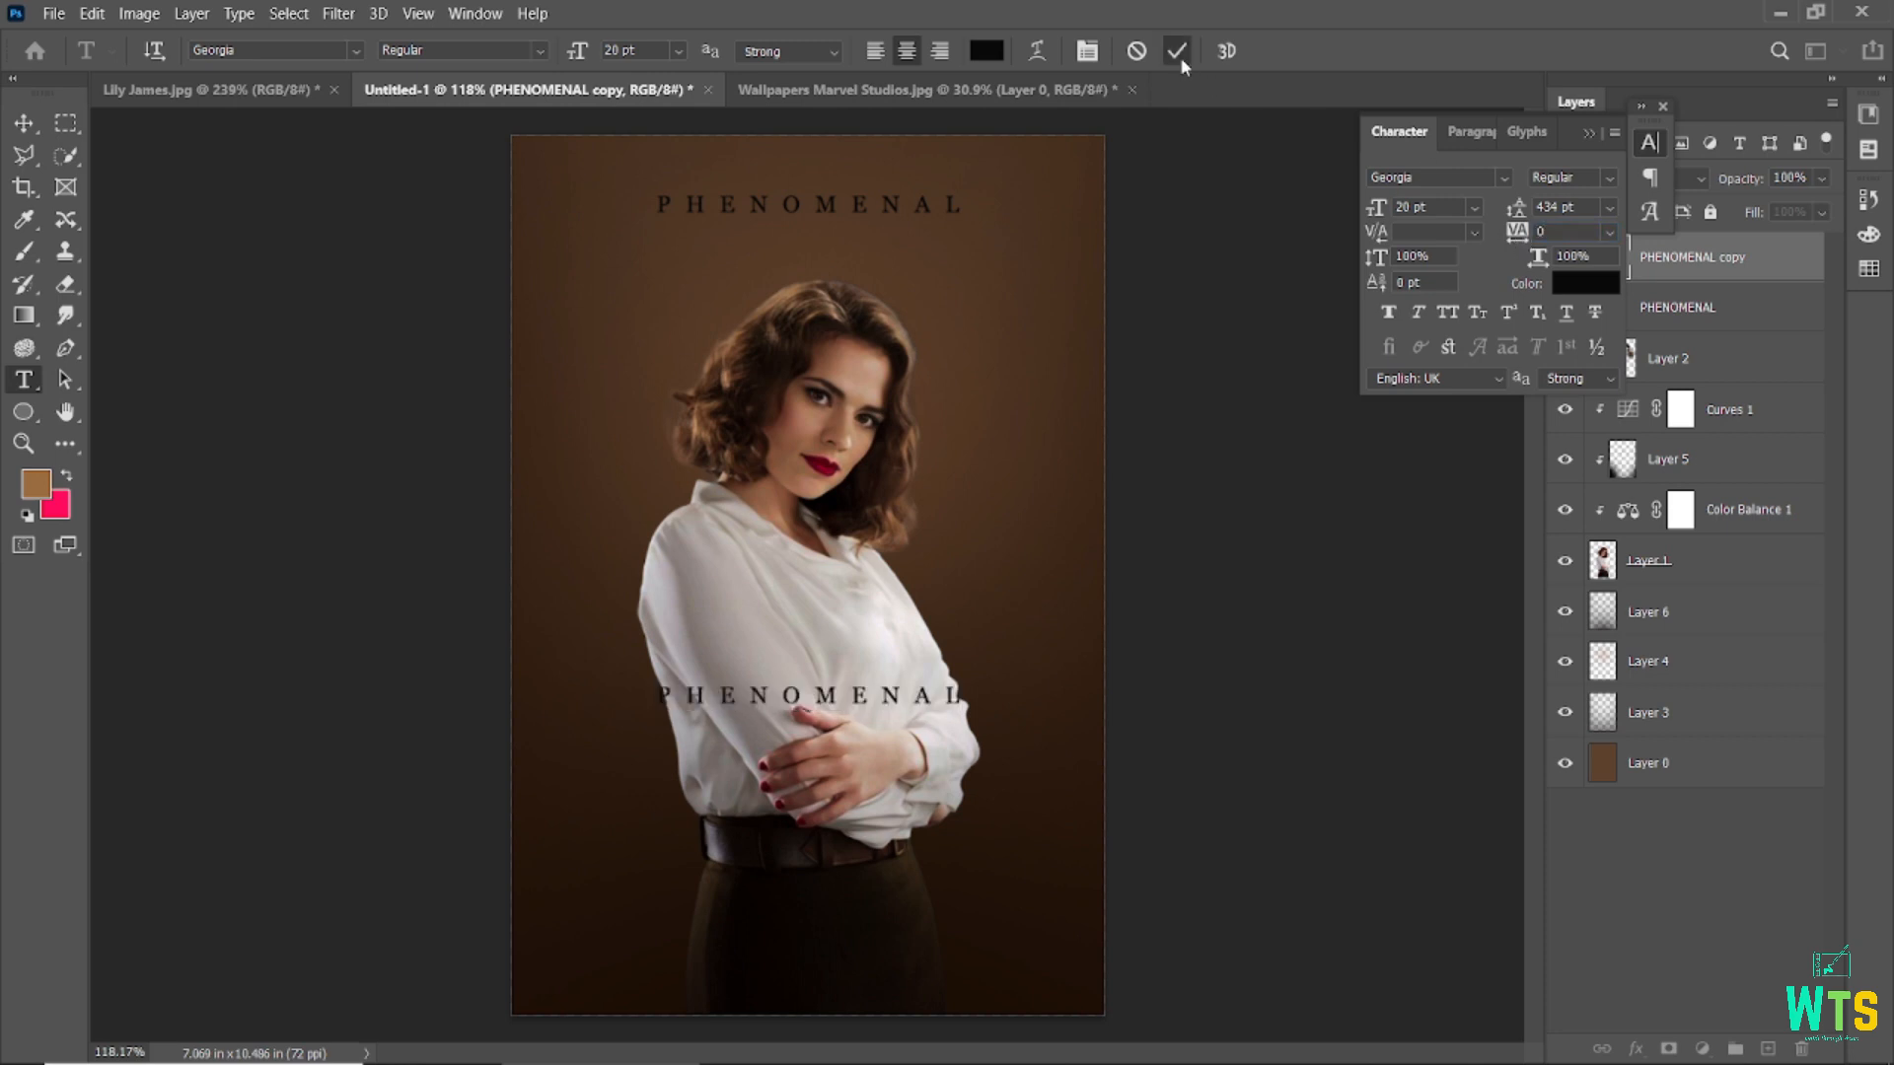
key(v)
- Replace the text of the heading copy on the shirt with PEGGY CARTER
double_click(774, 698)
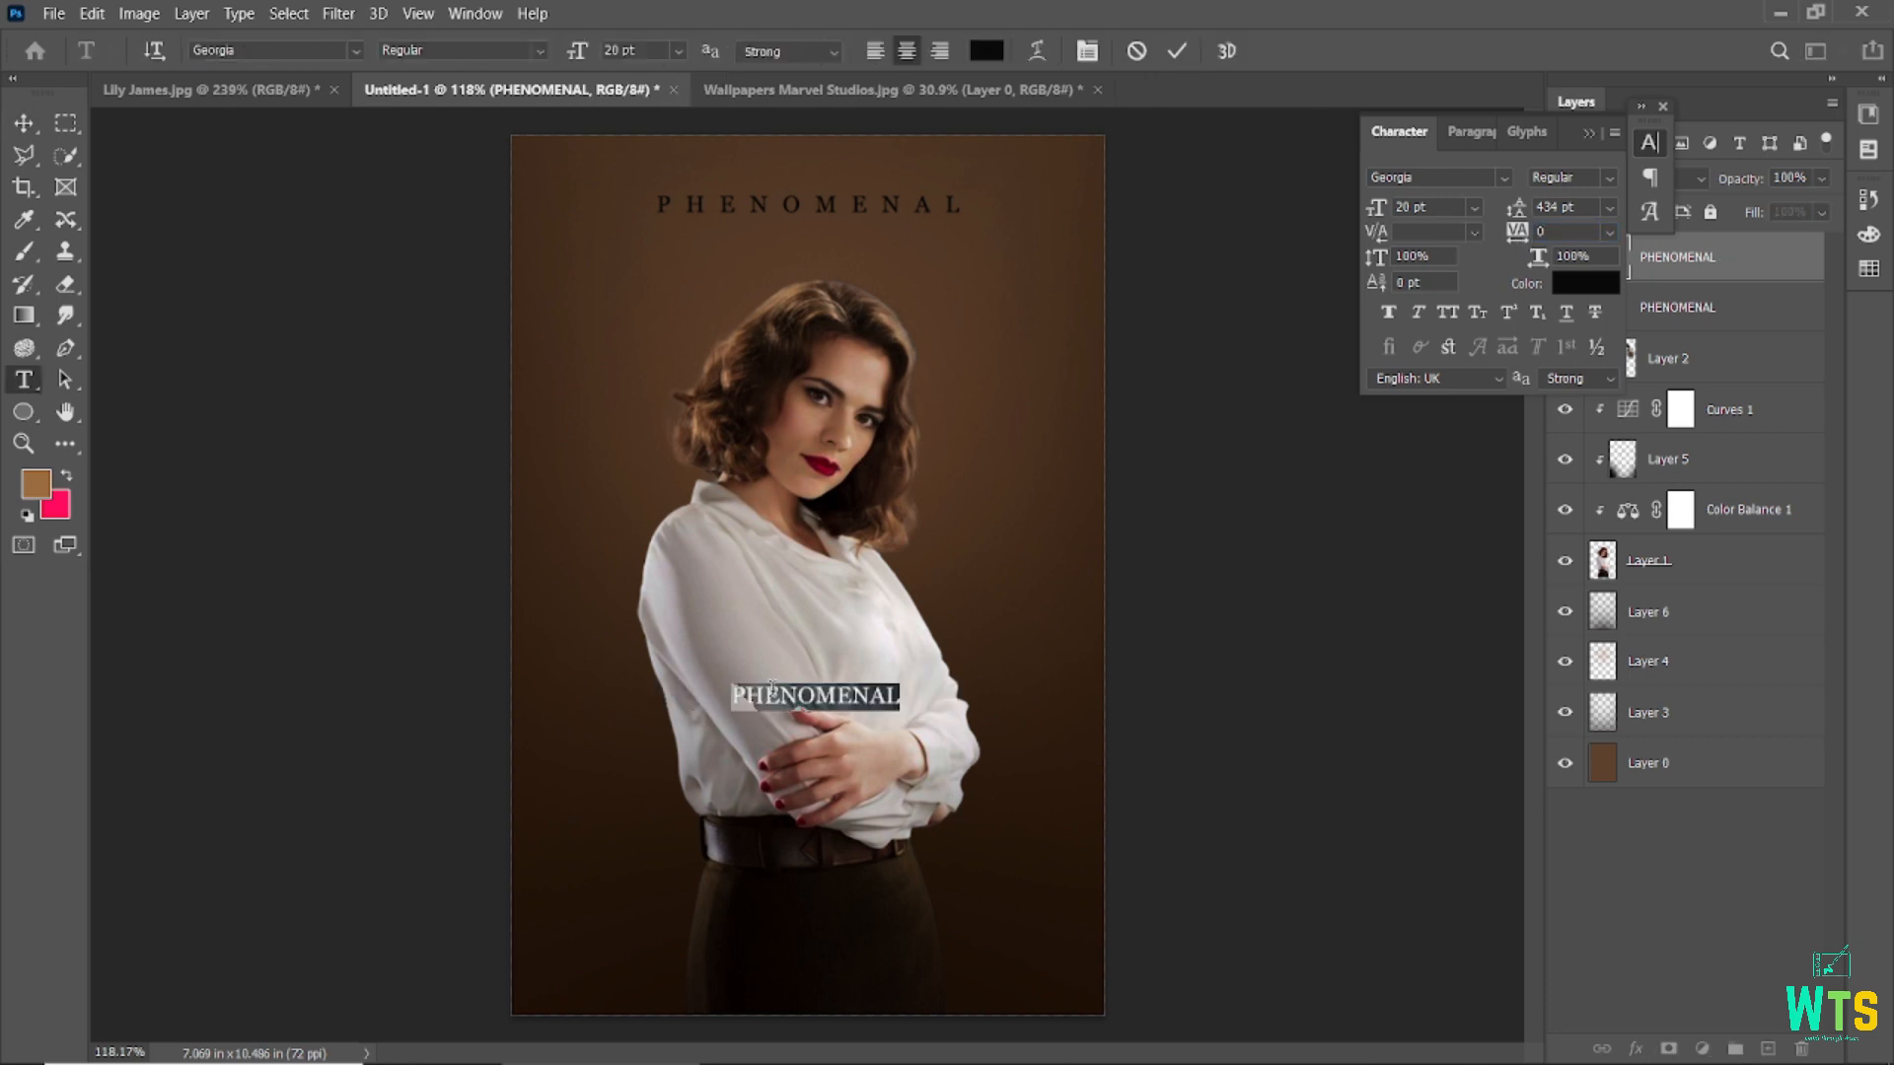
text(PEGGY CARL)
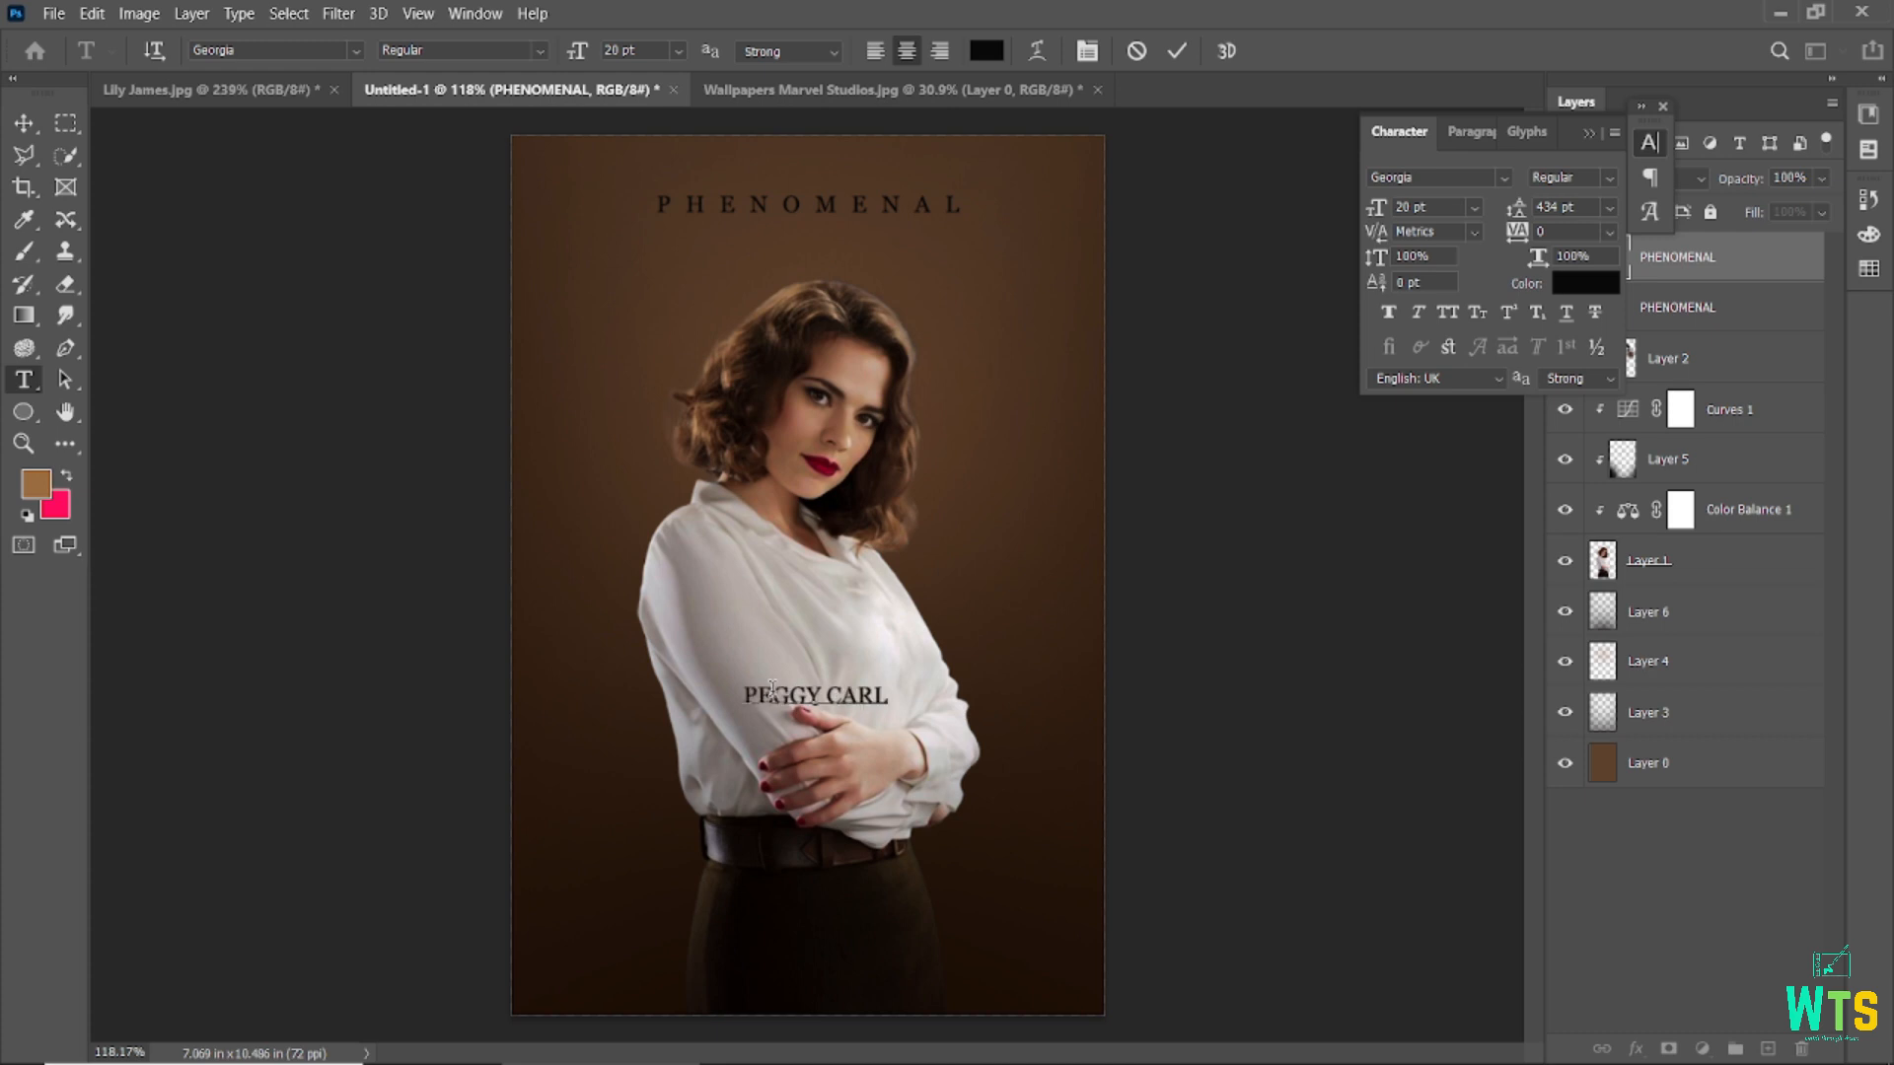
key(BackSpace)
text(TER)
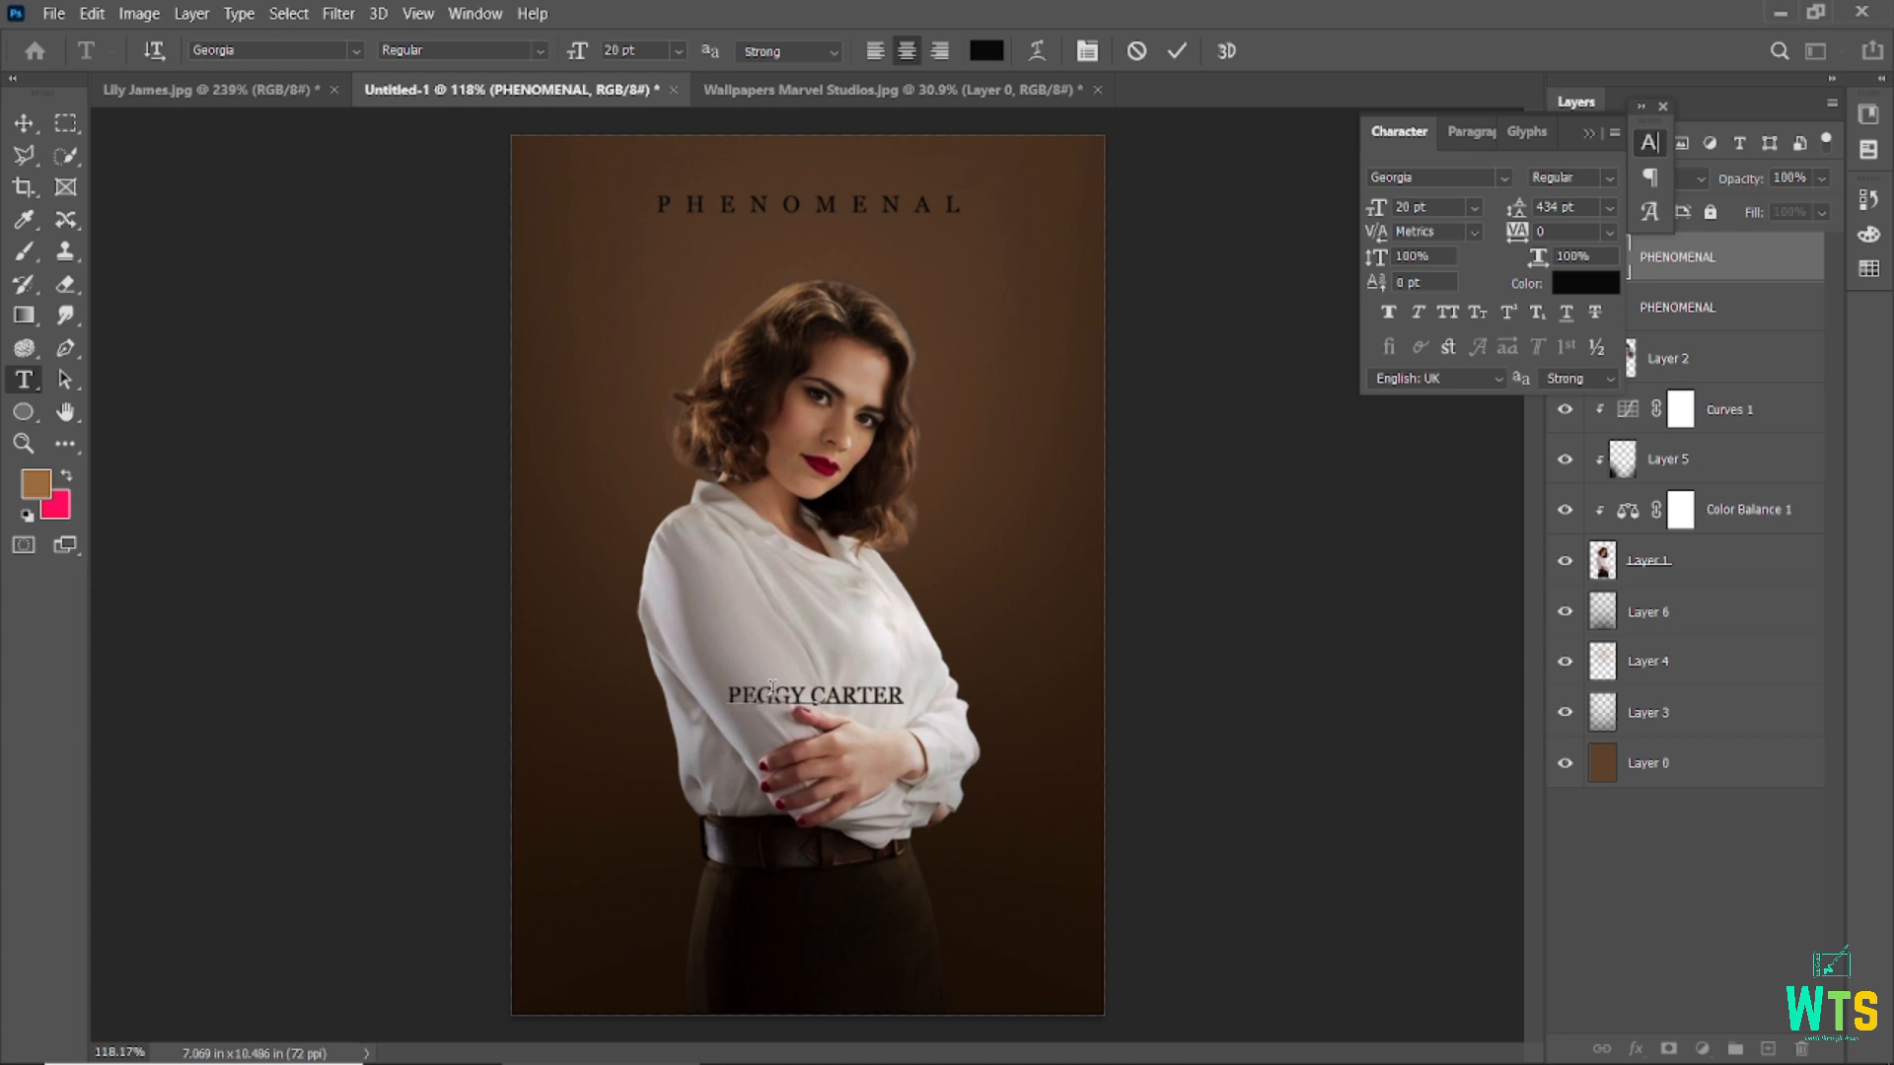
- Reduce the PEGGY CARTER text to 14 pt
key(ctrl+a)
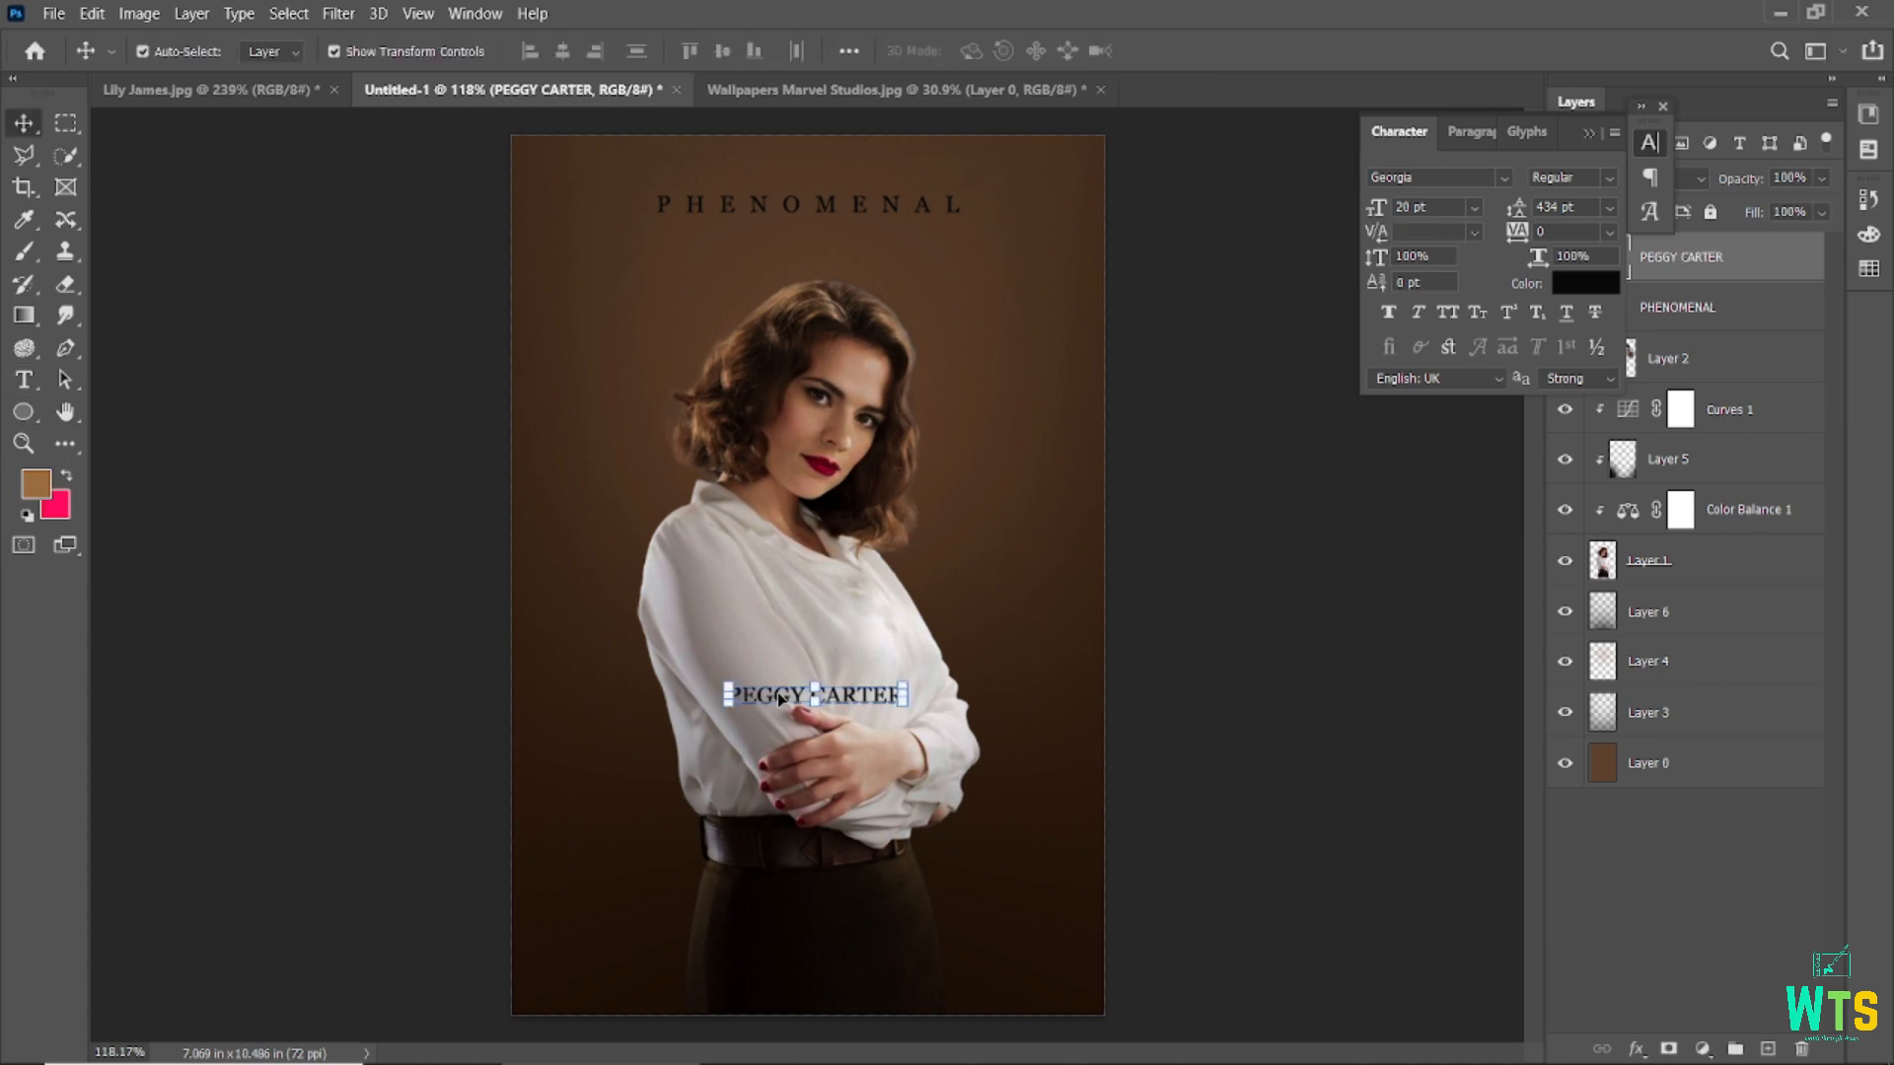
drag(576, 61, 564, 63)
click(1176, 50)
key(v)
click(1224, 427)
- Recolour the PEGGY CARTER text to pure black 000000
double_click(768, 702)
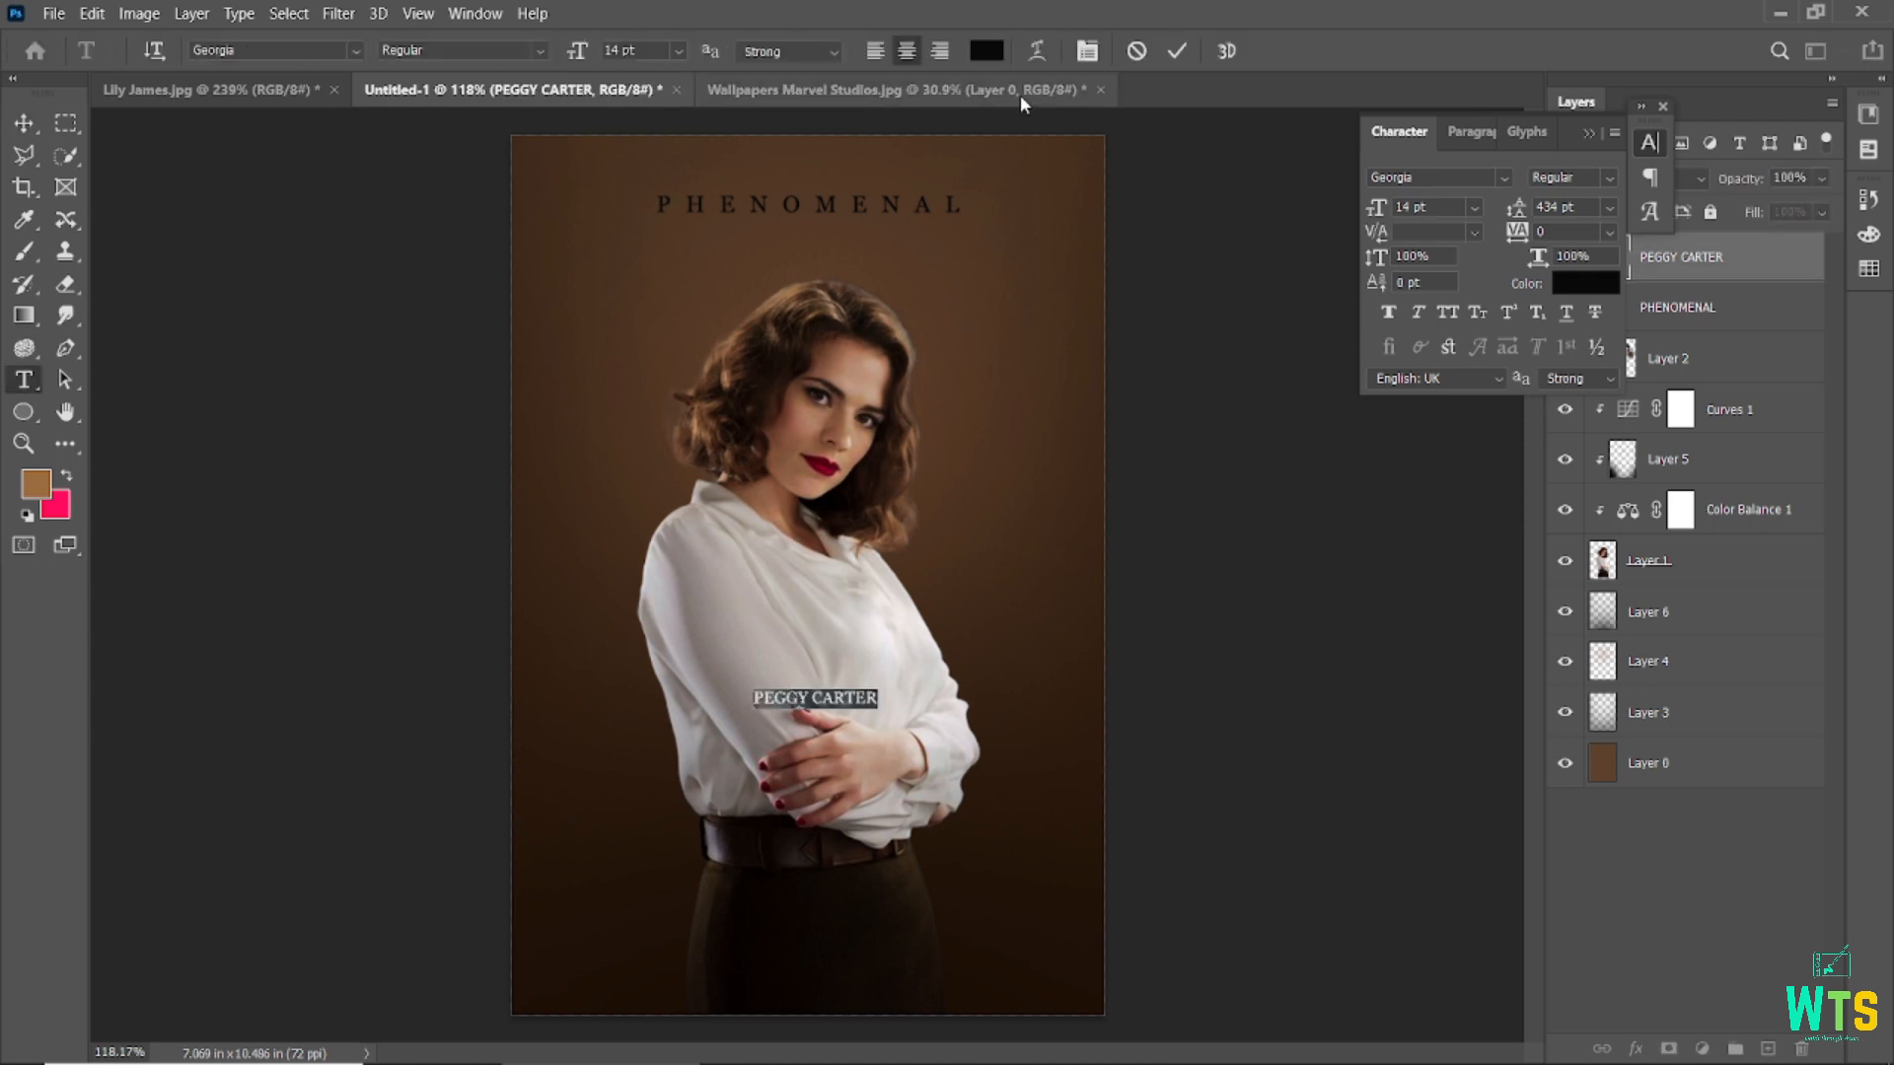
click(987, 50)
click(1799, 604)
click(1176, 50)
key(v)
click(1198, 299)
- Start a new text line in the Anton font on the woman's sleeve above PEGGY CARTER
scroll(819, 735, up, 2)
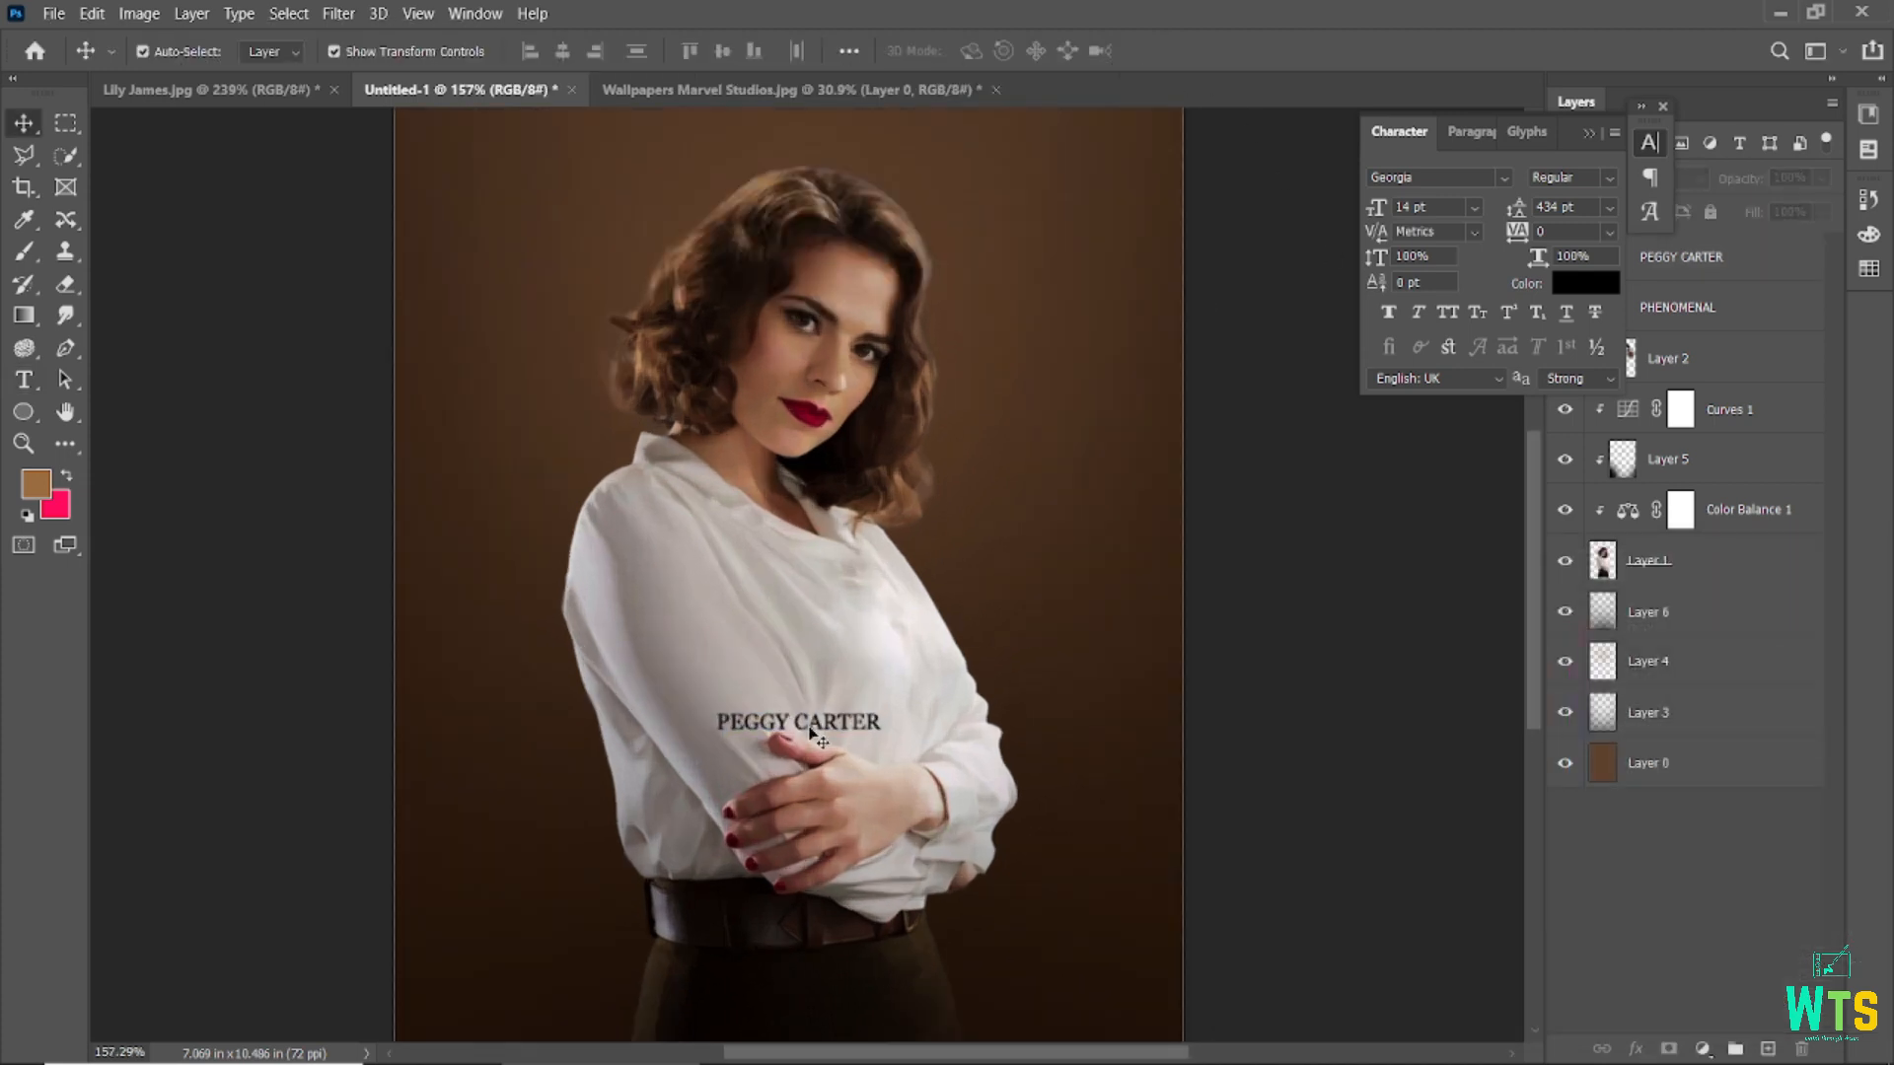
scroll(674, 606, down, 3)
click(24, 380)
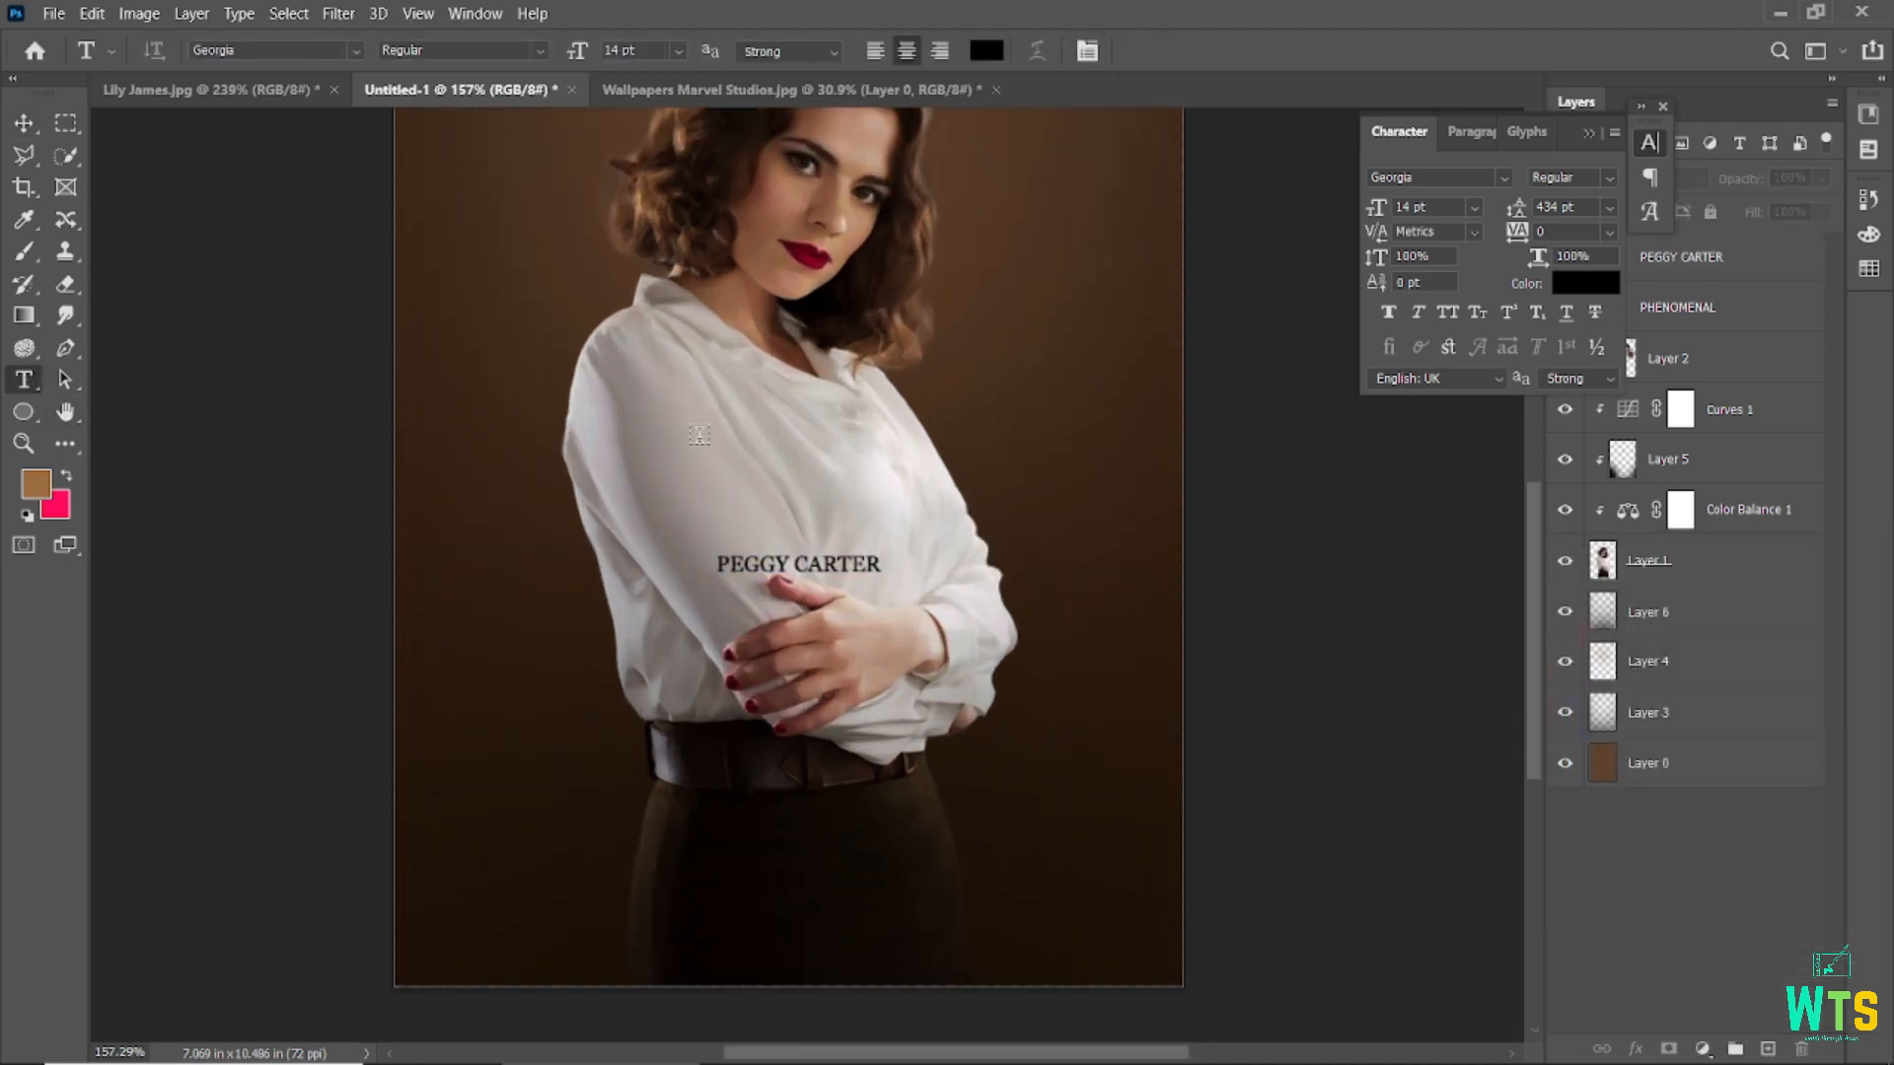
click(356, 50)
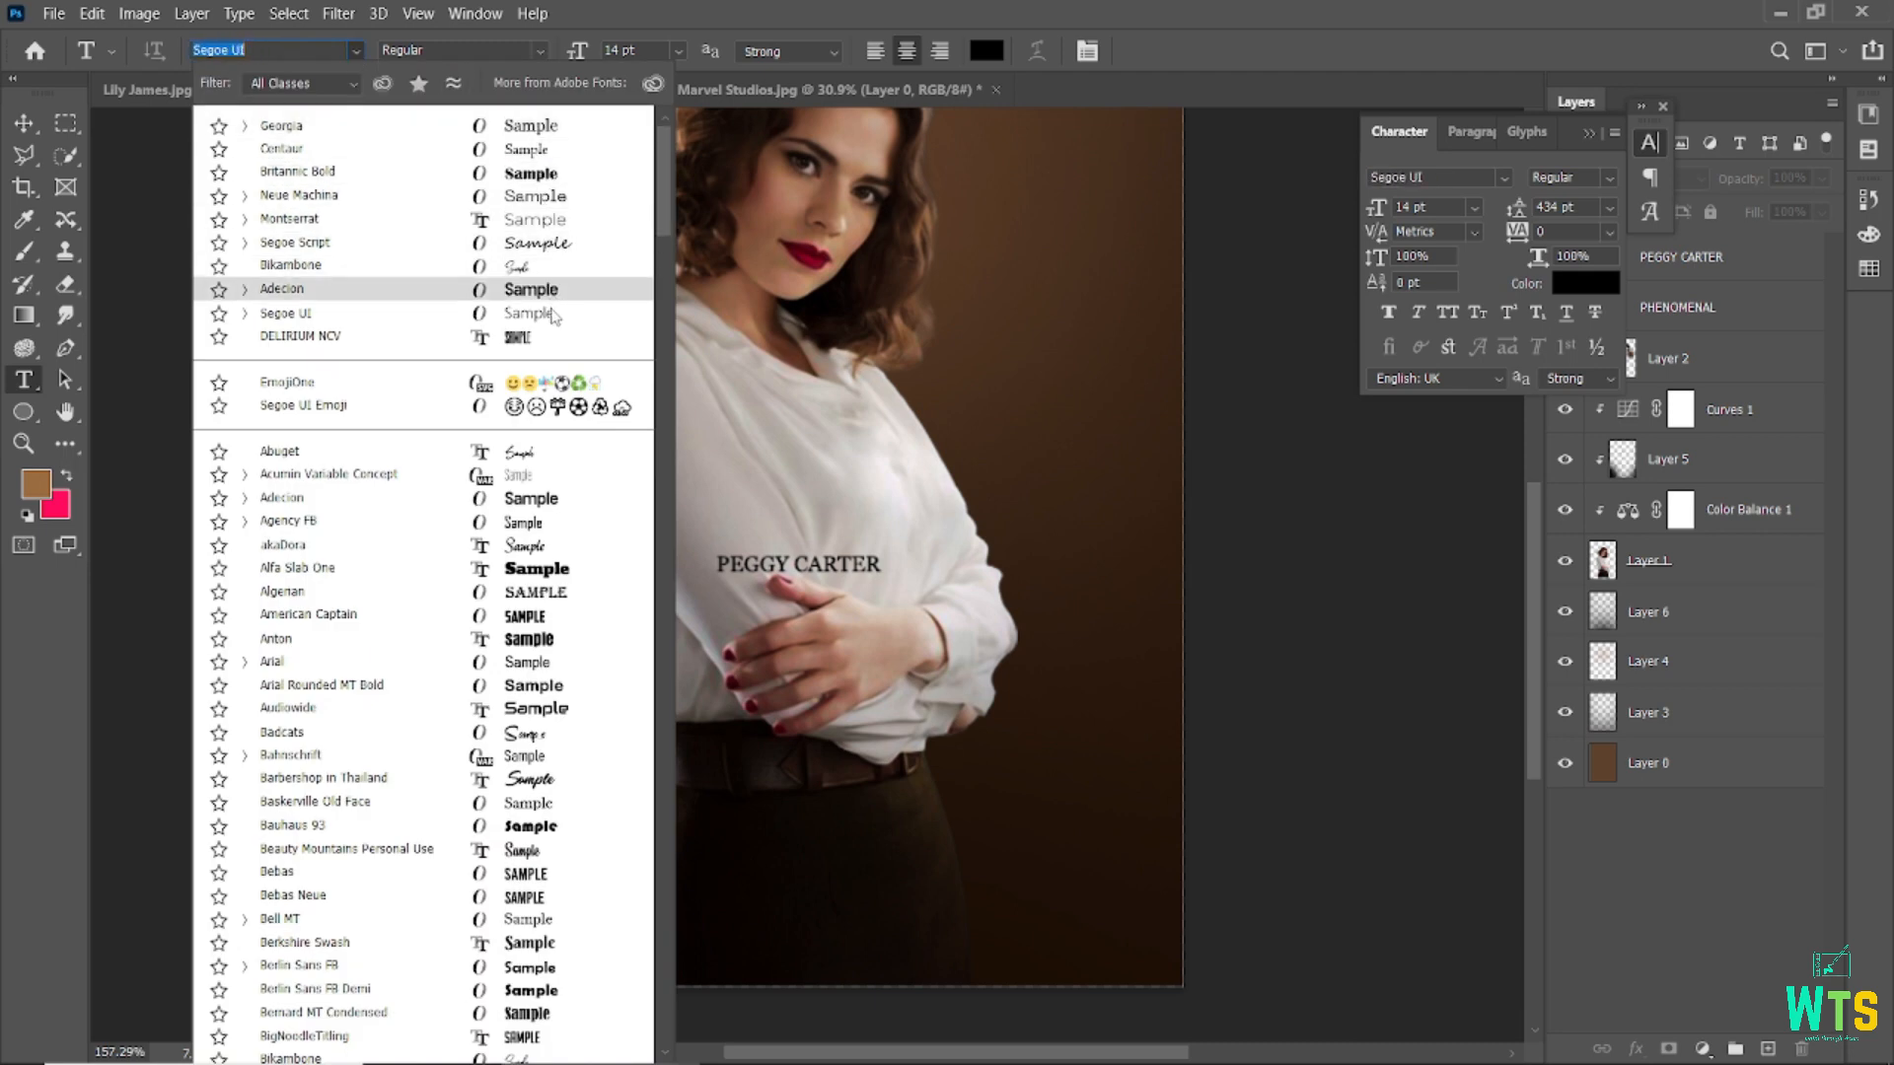
click(537, 639)
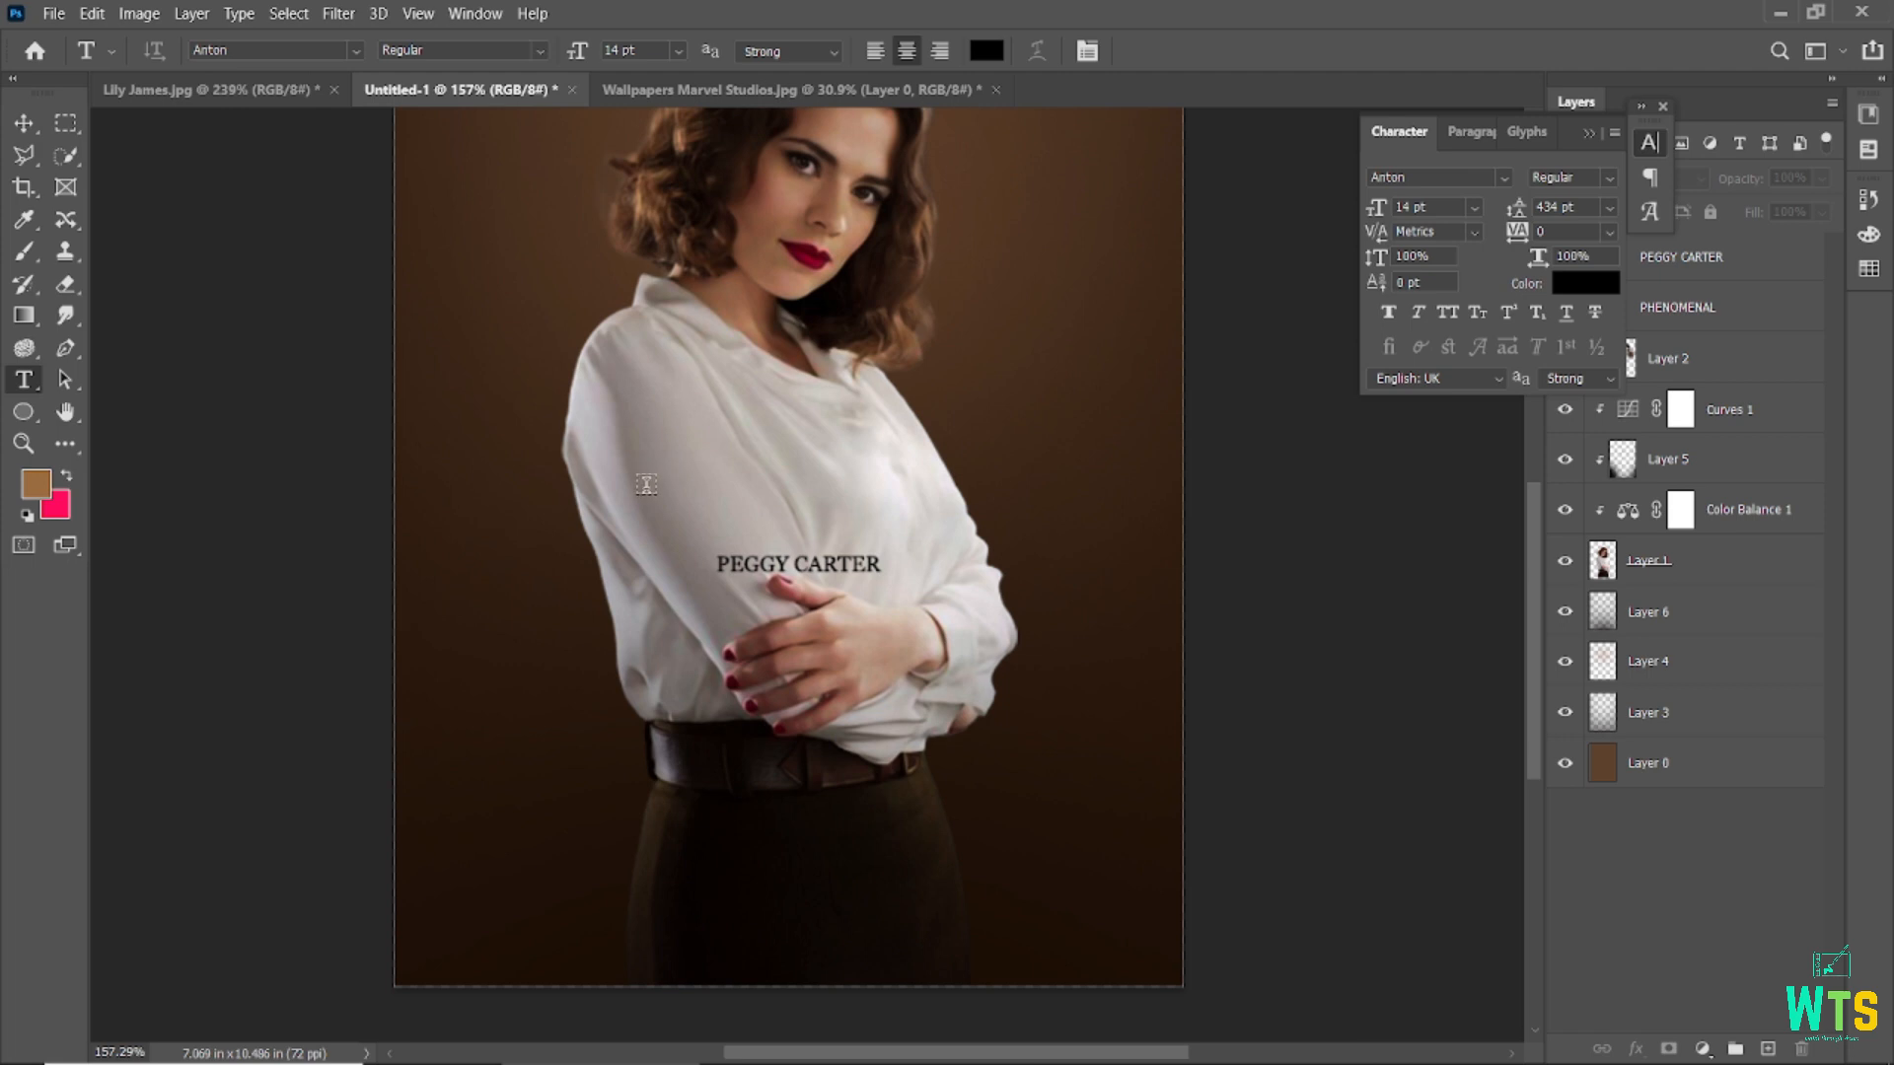
click(667, 422)
- Set the new text's colour to pure white and its size to 36 pt
click(986, 50)
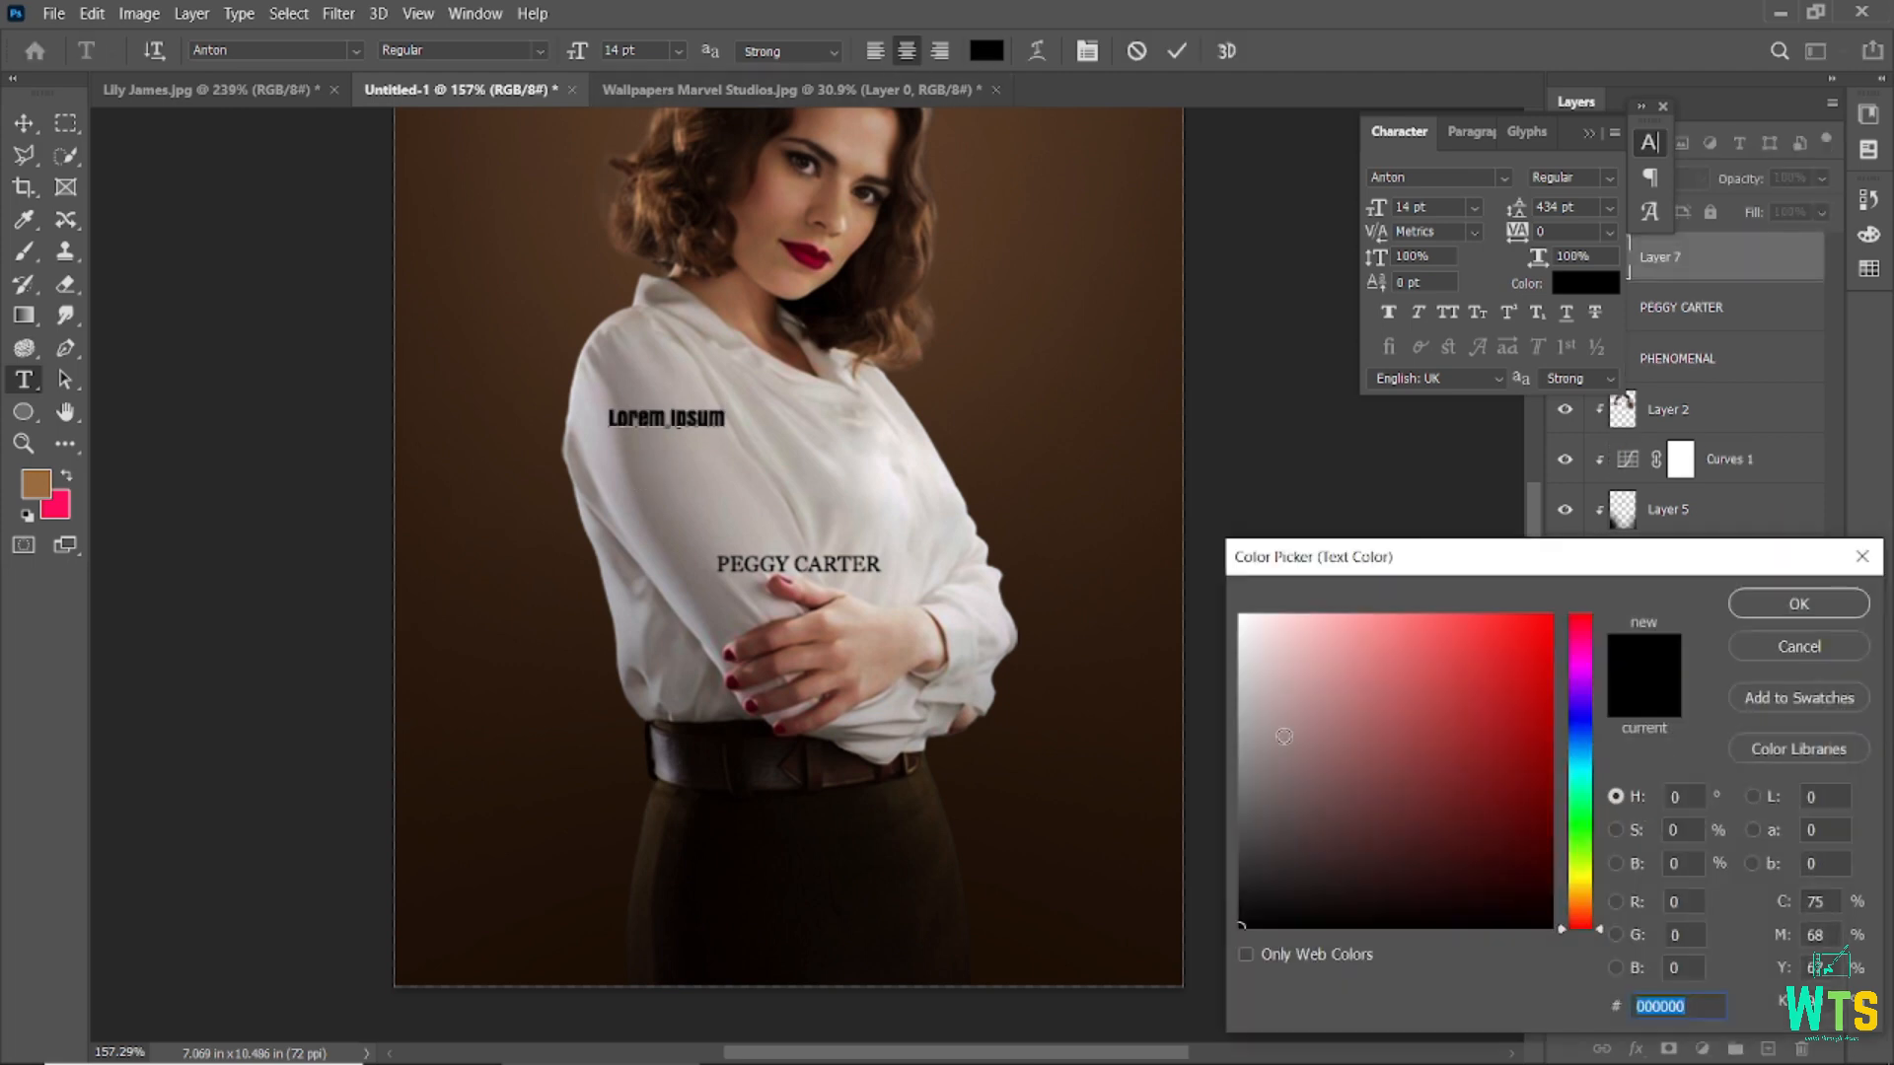
click(1240, 616)
click(1798, 604)
key(ctrl+a)
drag(596, 65, 601, 66)
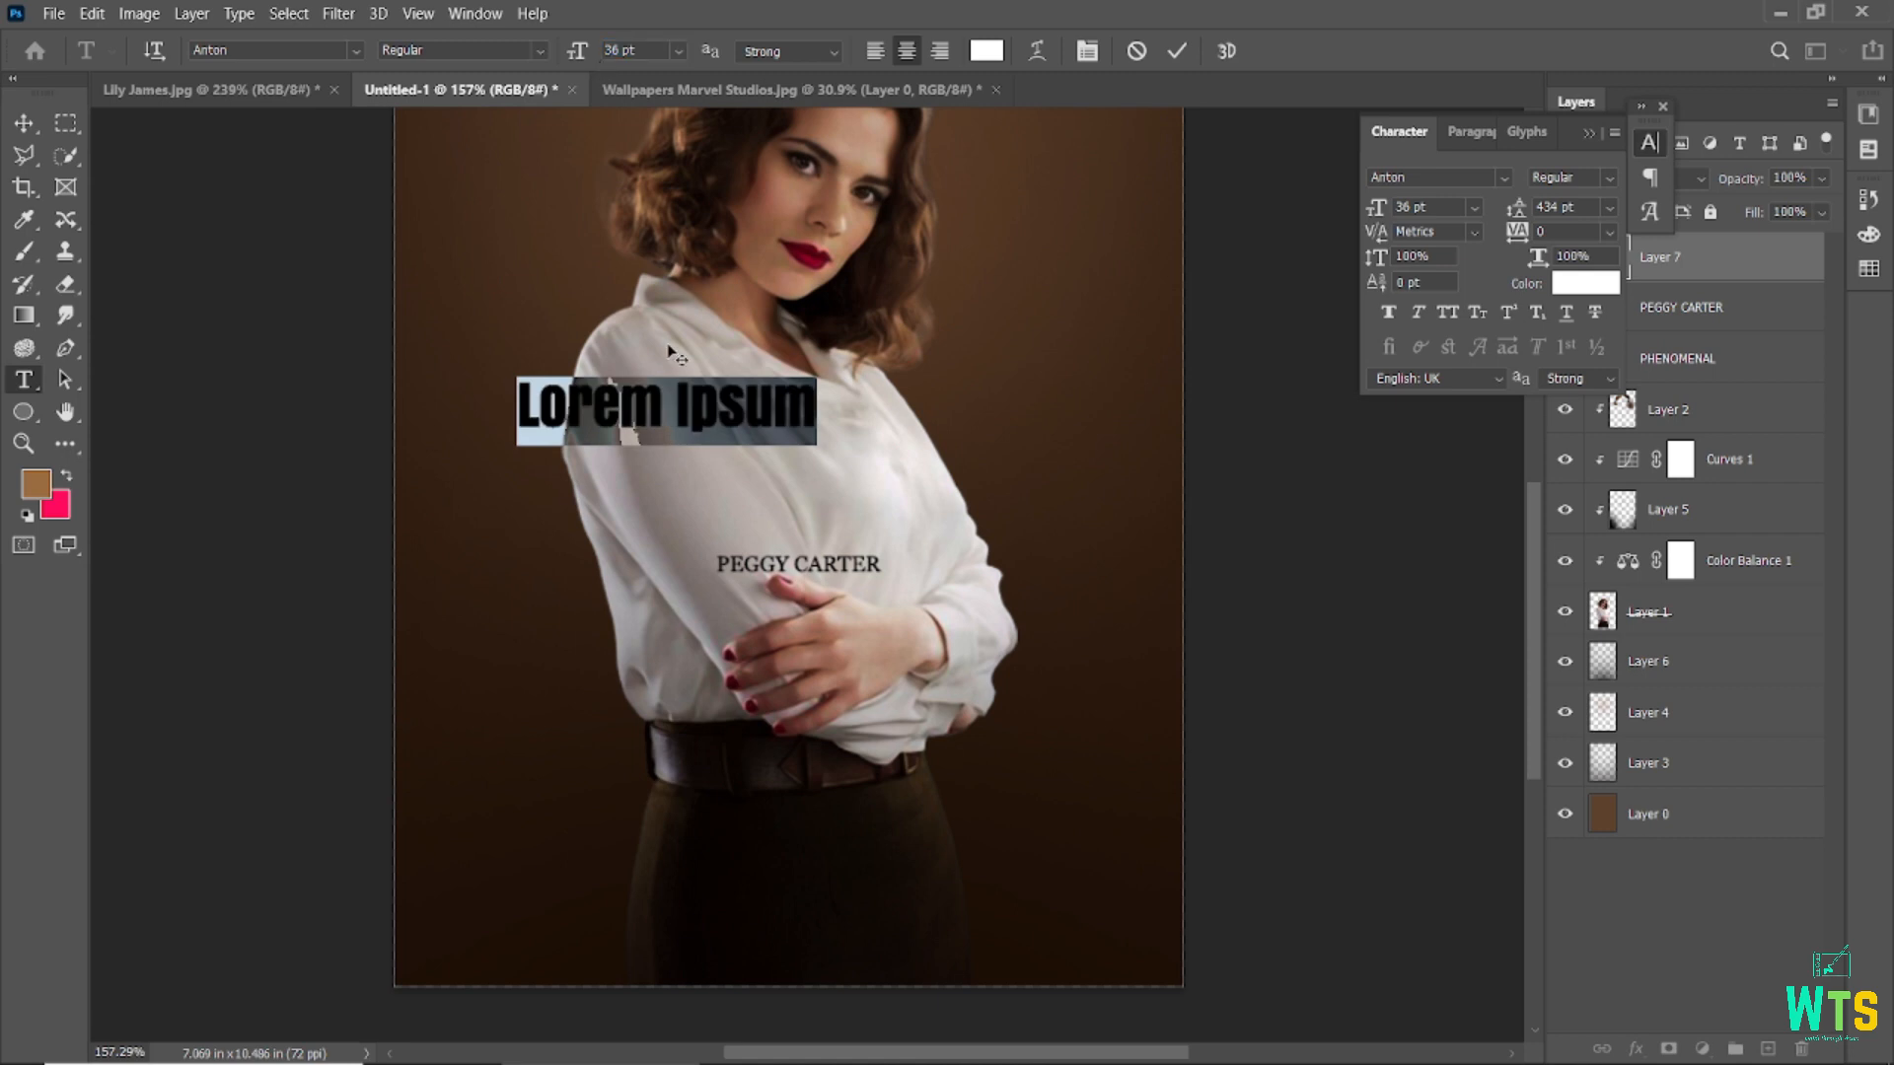
- Replace the placeholder text on the shirt with AGENT CARTER
text(AGE)
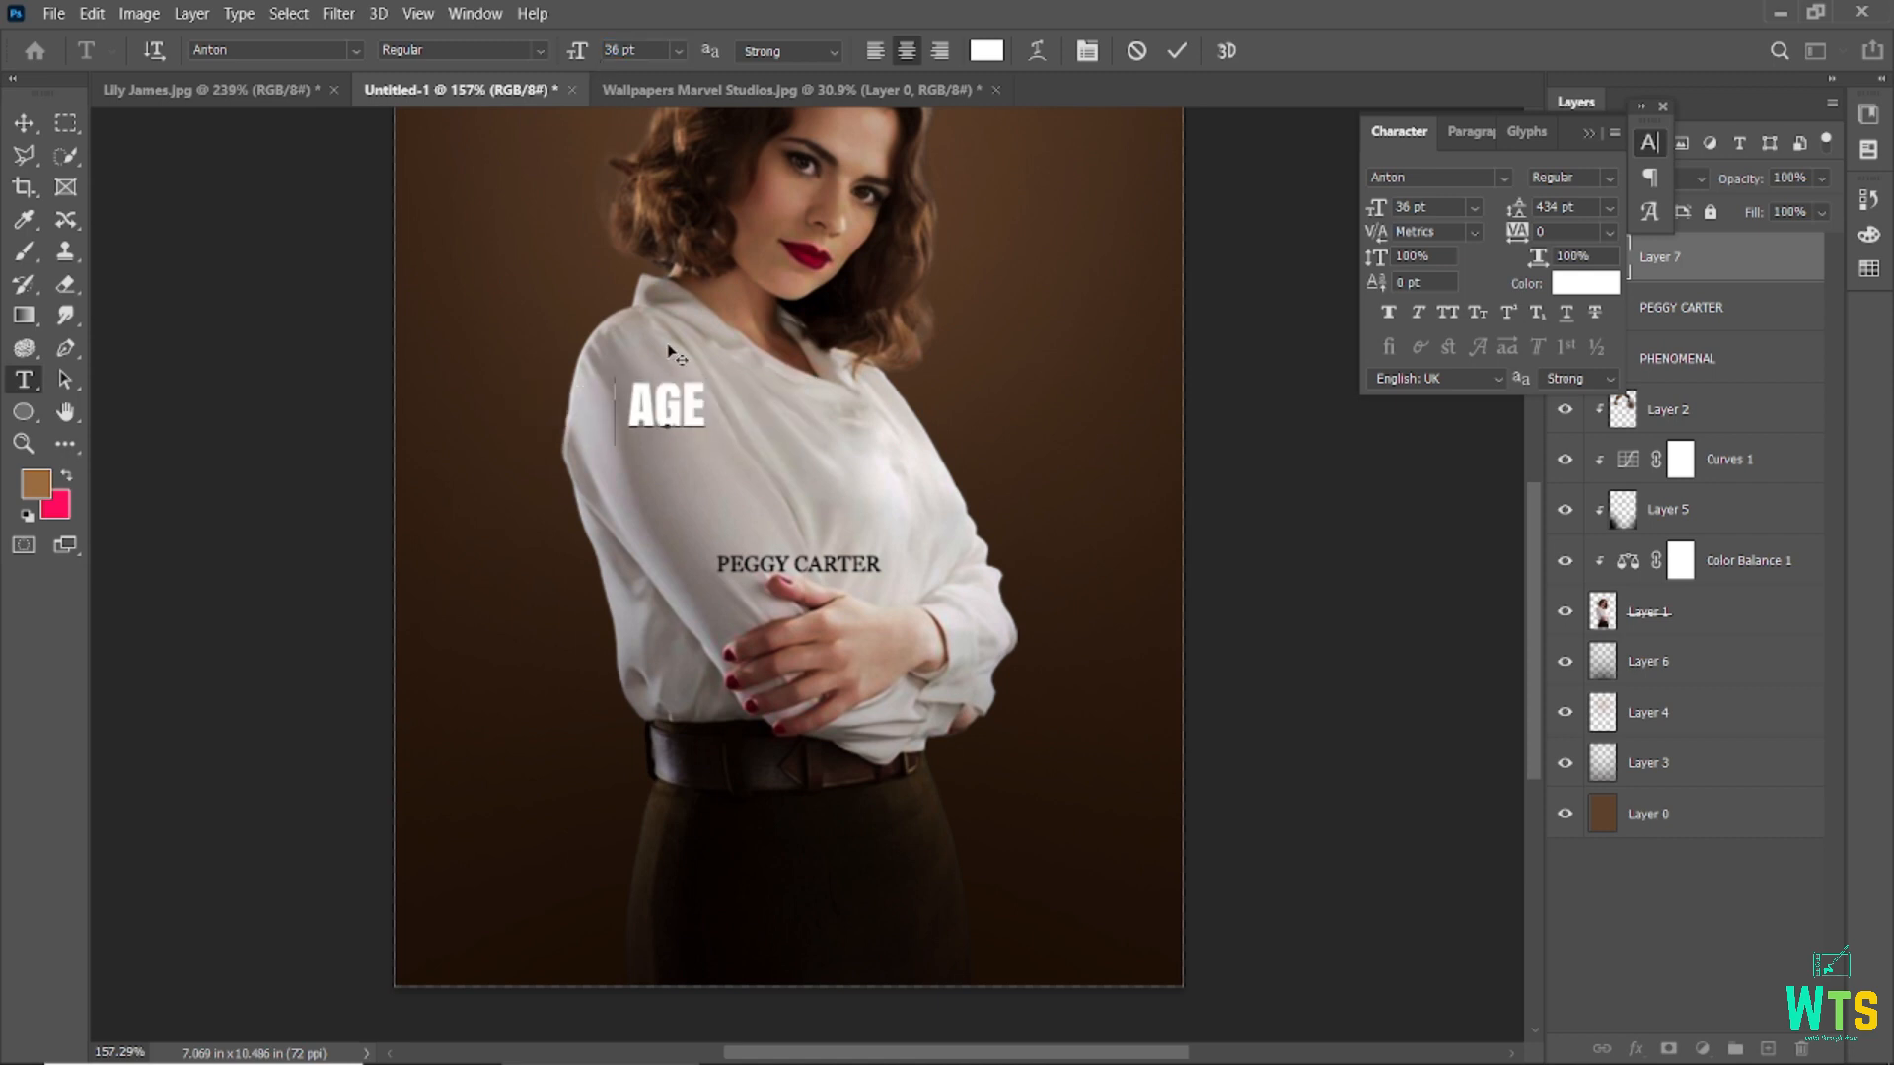
text(NT CARTER)
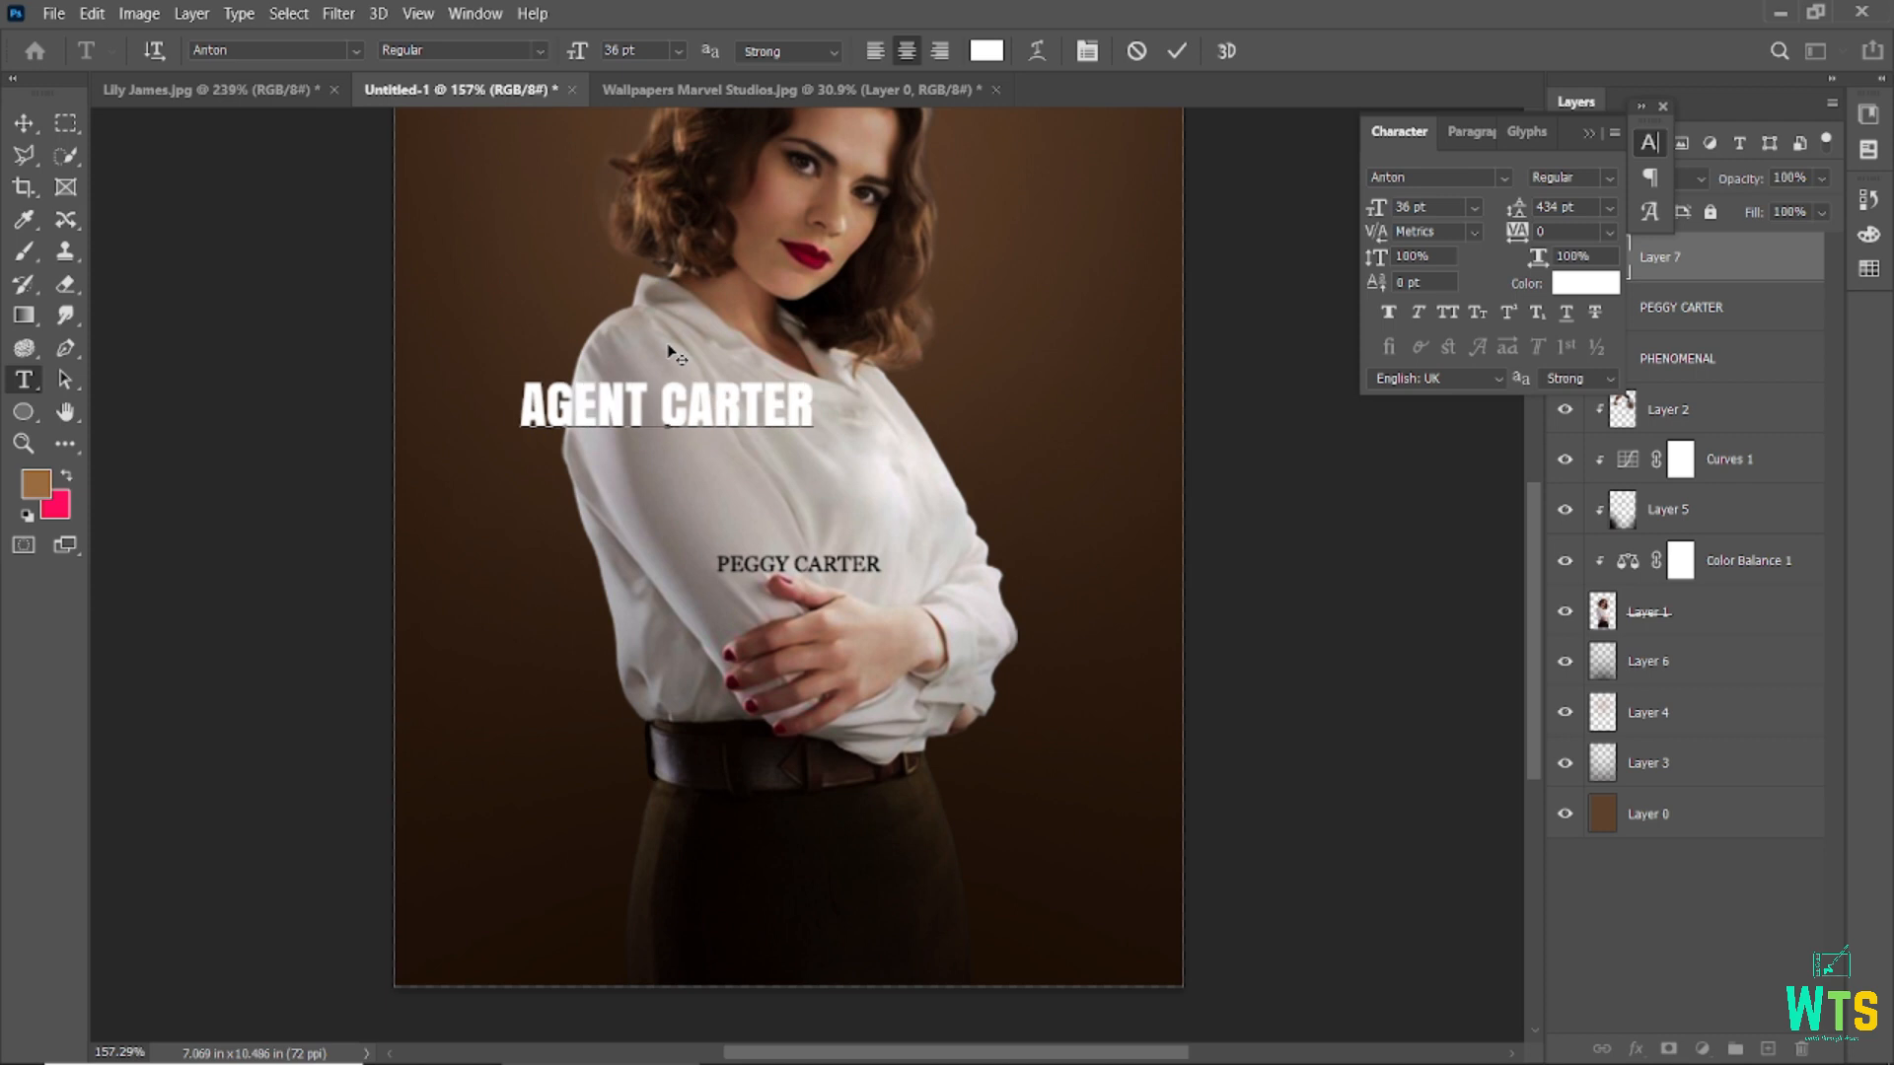
click(1177, 51)
- Move AGENT CARTER directly beneath PEGGY CARTER, centre it horizontally against the brown background layer and hide the character settings
key(v)
drag(592, 410, 753, 607)
click(1653, 821)
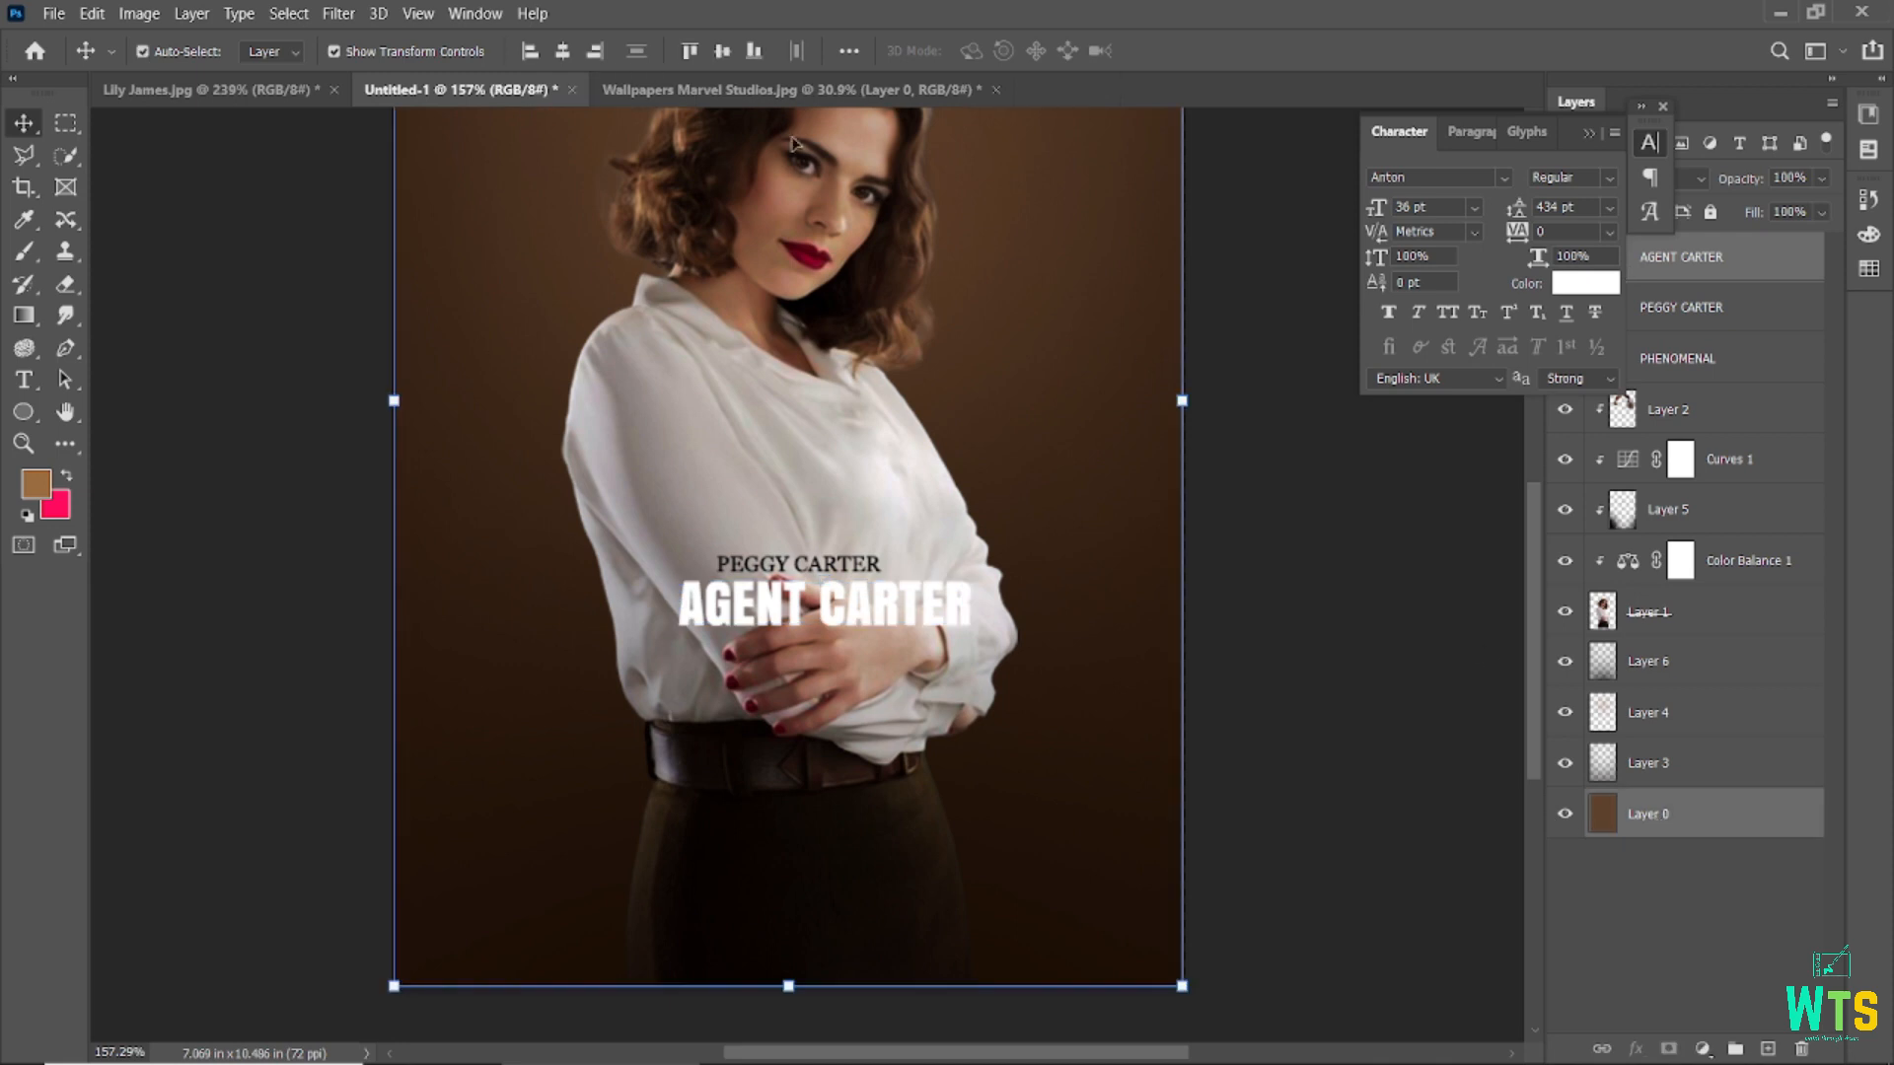
click(562, 51)
click(1335, 617)
click(1663, 106)
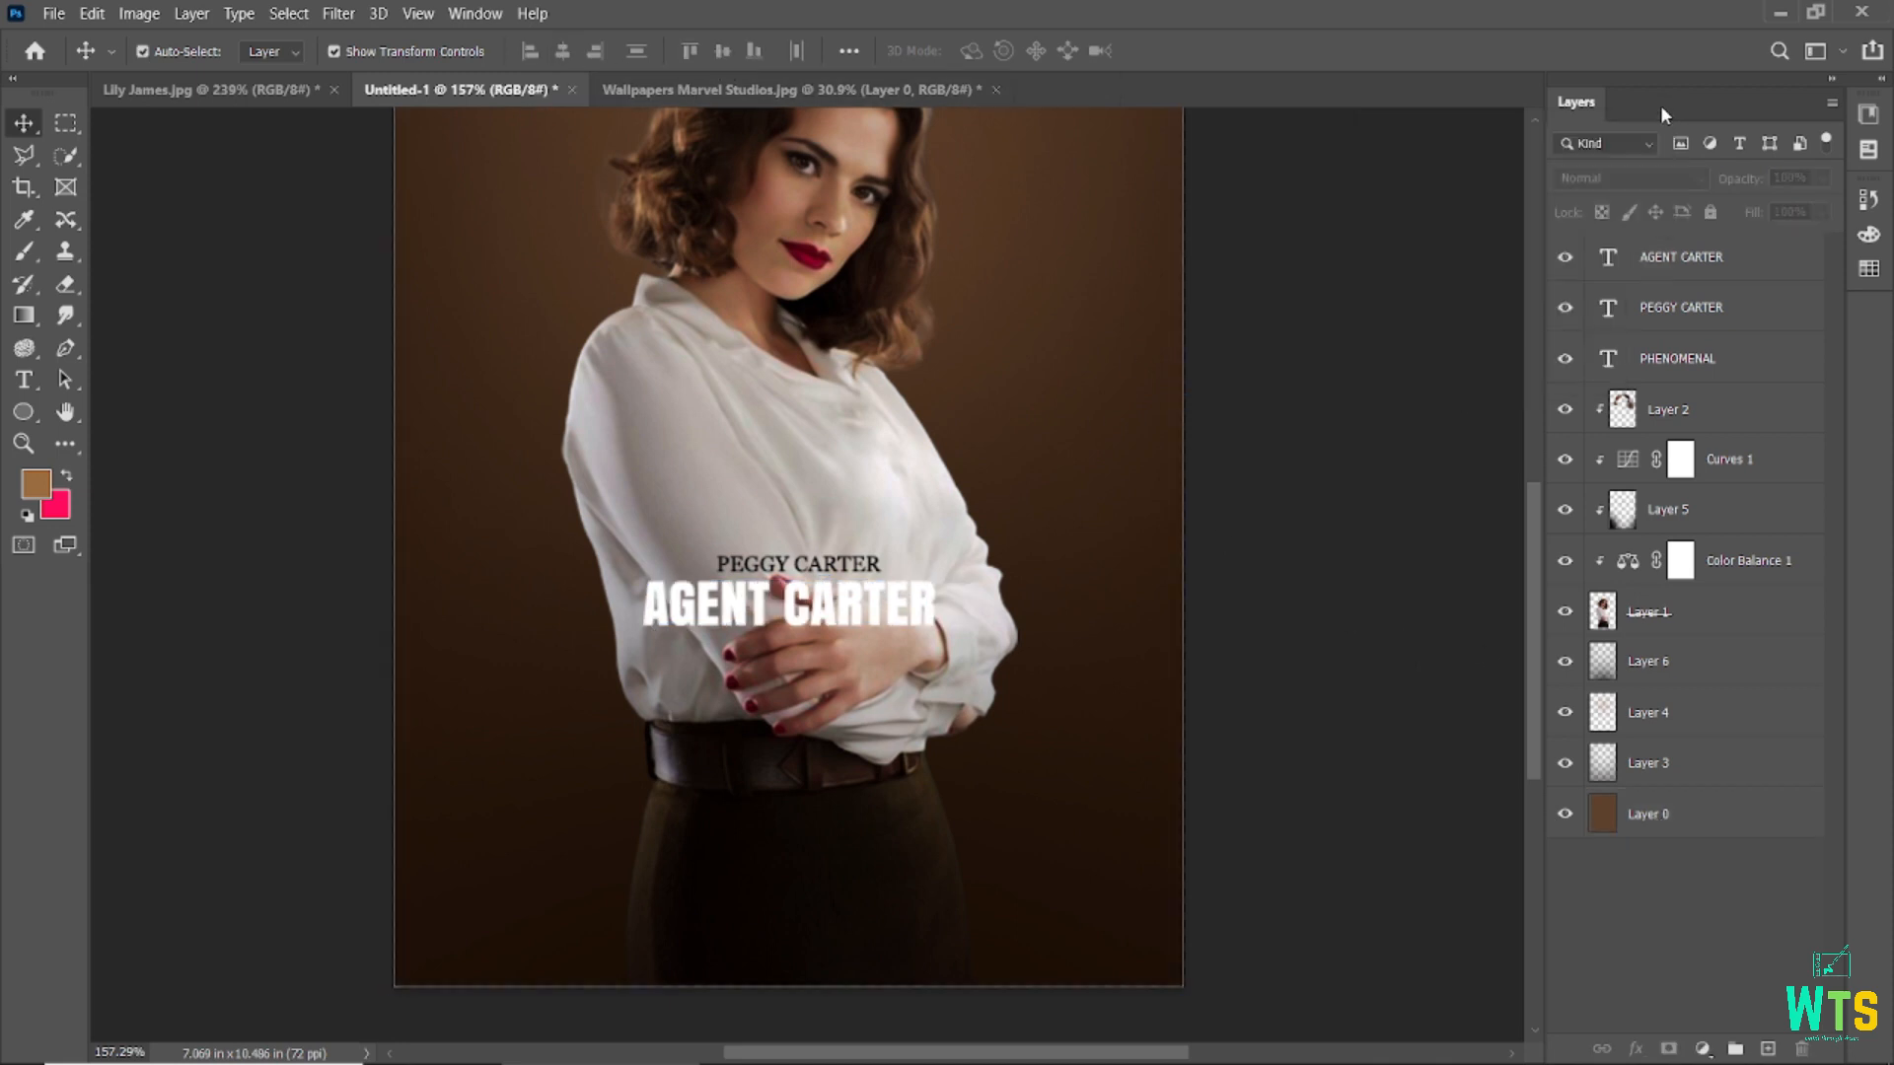
- Centre the PEGGY CARTER text horizontally against the brown background layer
click(1680, 307)
ctrl+click(1652, 814)
click(564, 51)
click(1290, 504)
- Enlarge AGENT CARTER until it spans the width of the woman's folded arms, and lower it to clear the PEGGY CARTER line
scroll(884, 724, down, 2)
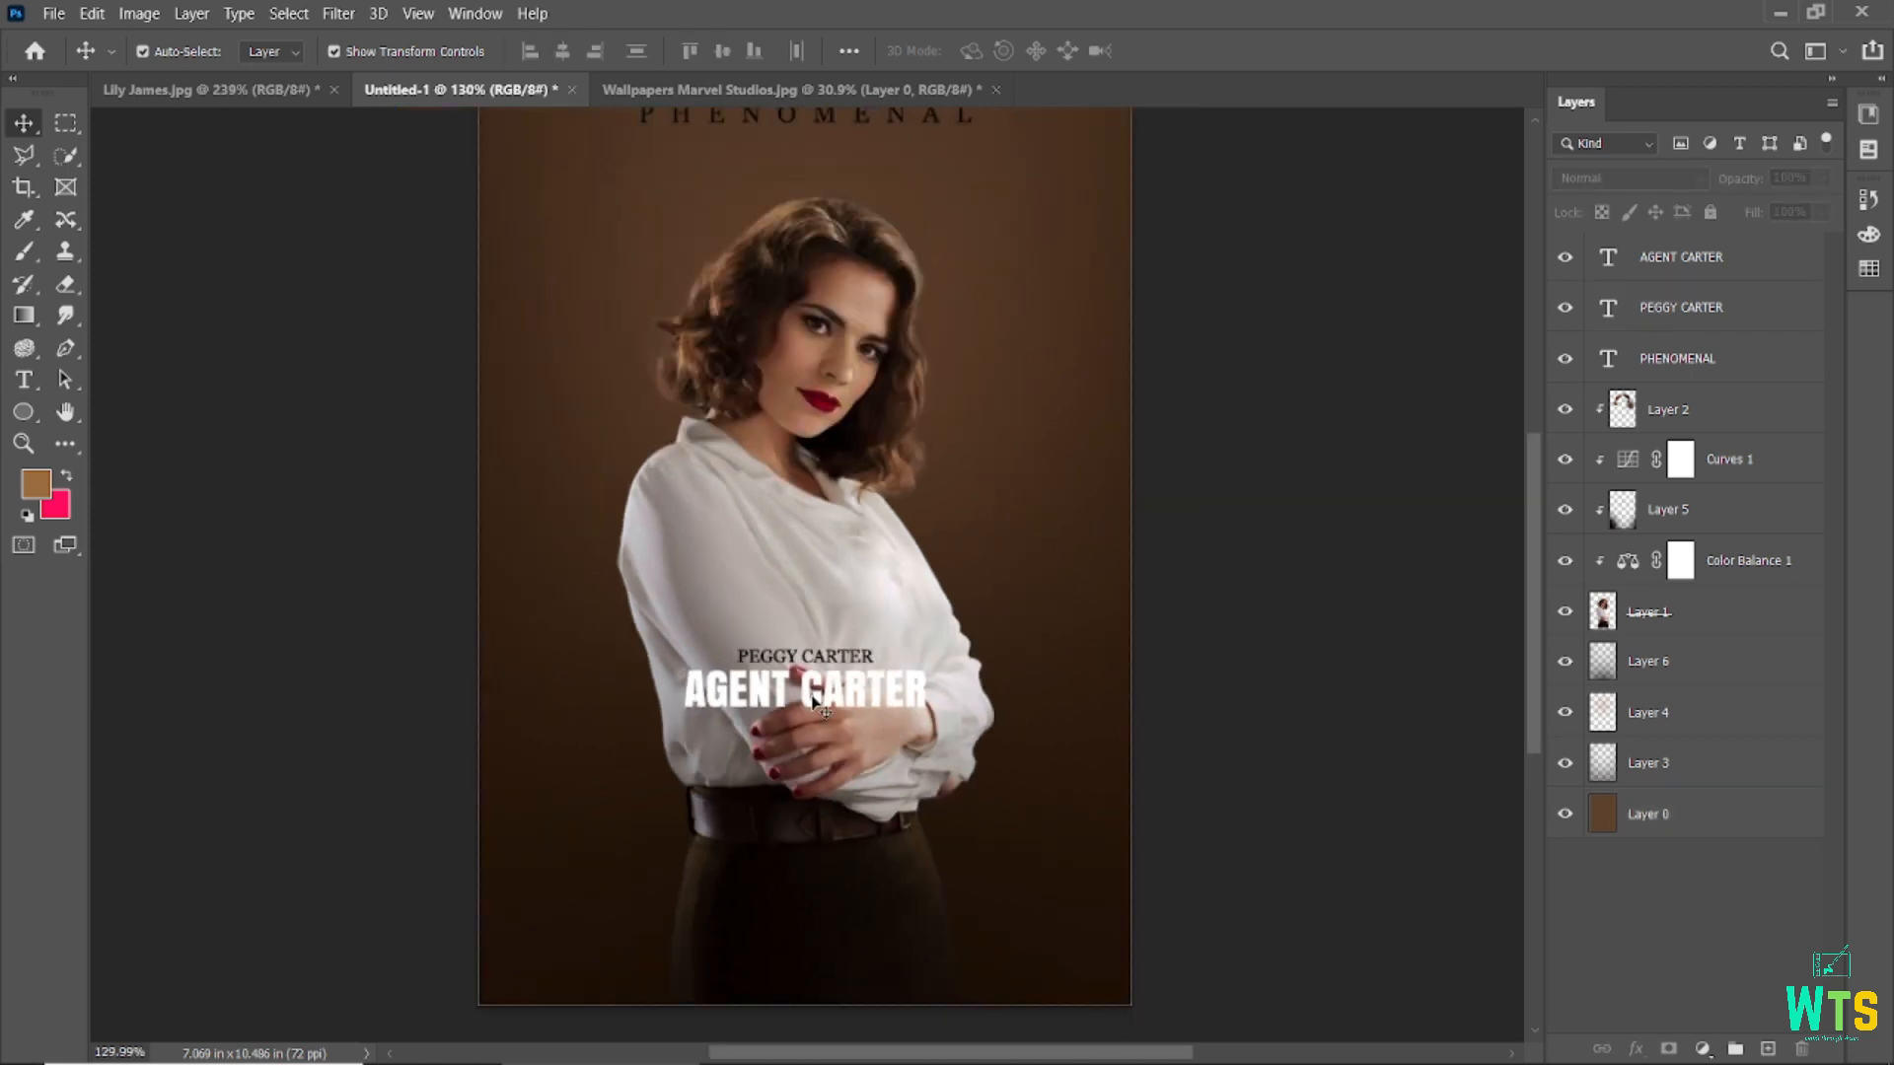
click(836, 698)
double_click(835, 698)
click(986, 51)
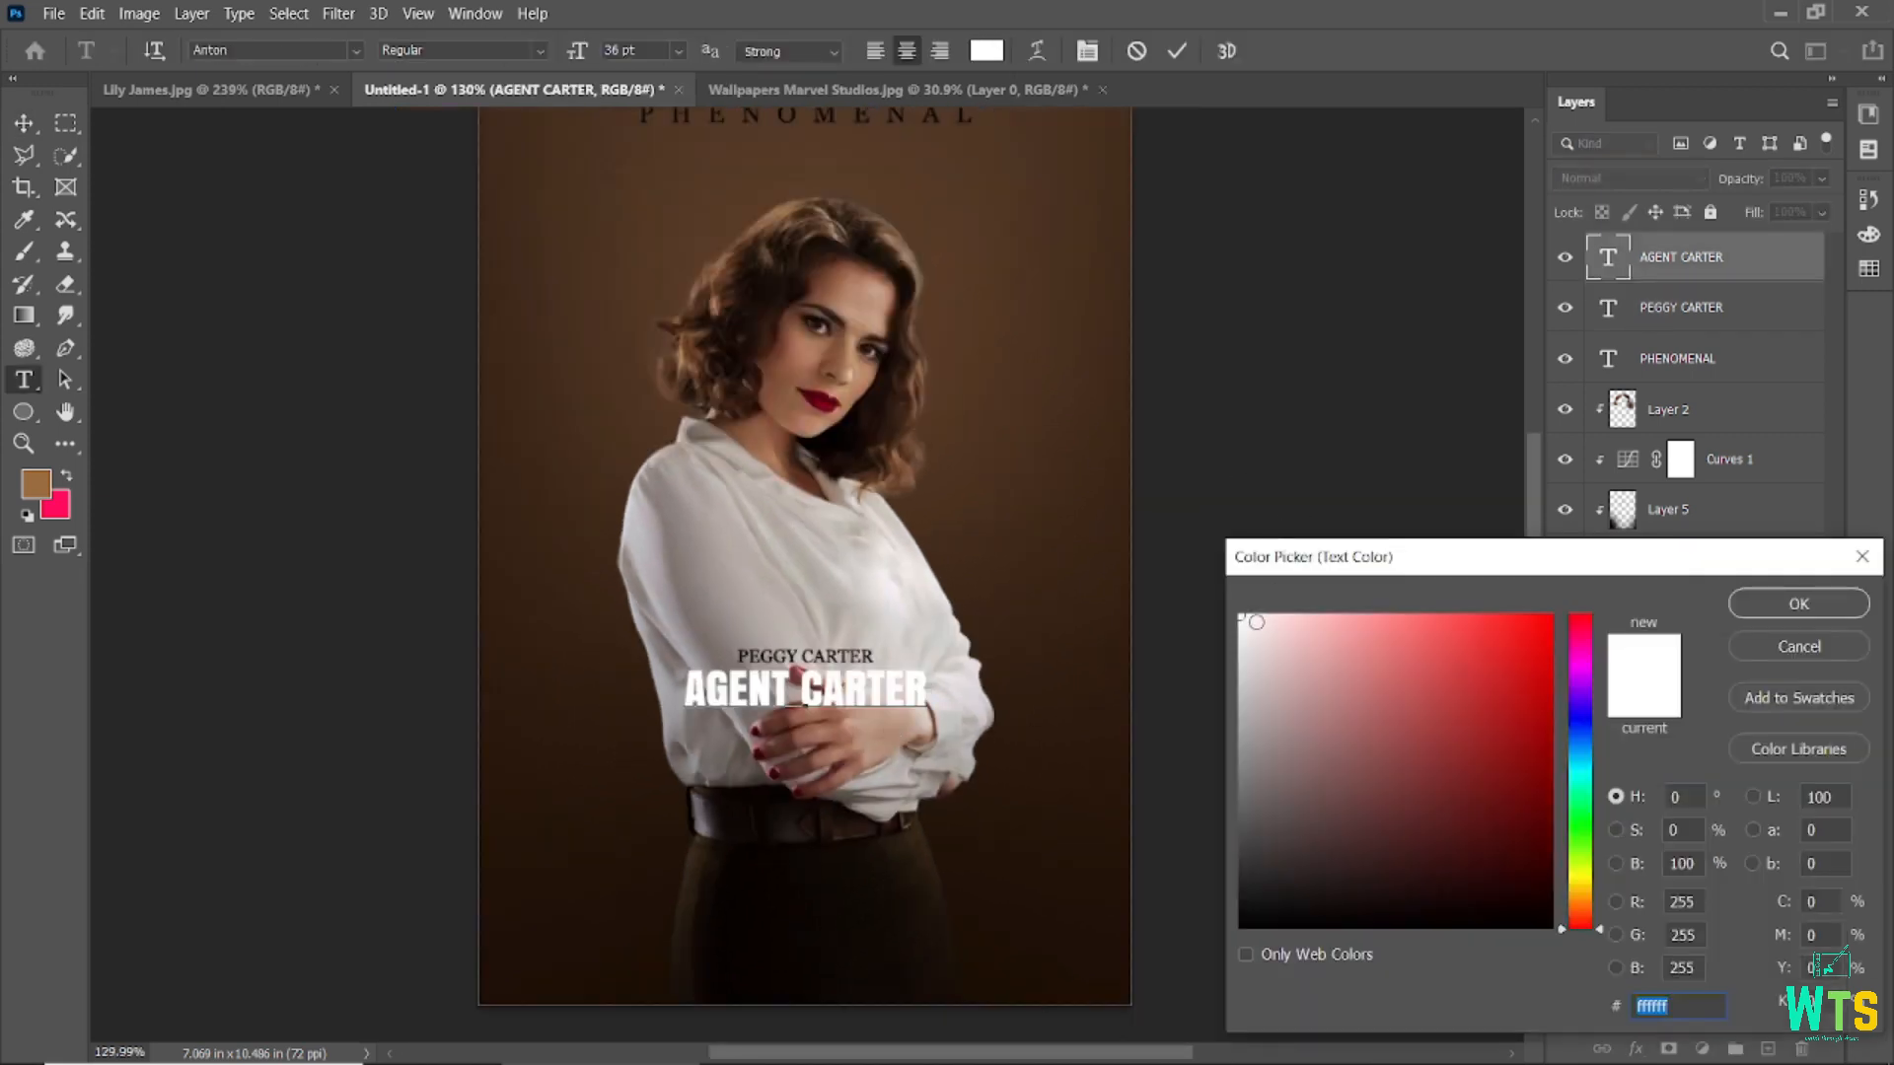
click(1795, 605)
mouse_move(577, 54)
mouse_down()
mouse_move(627, 59)
mouse_move(605, 72)
mouse_up()
click(1177, 50)
key(v)
click(1232, 391)
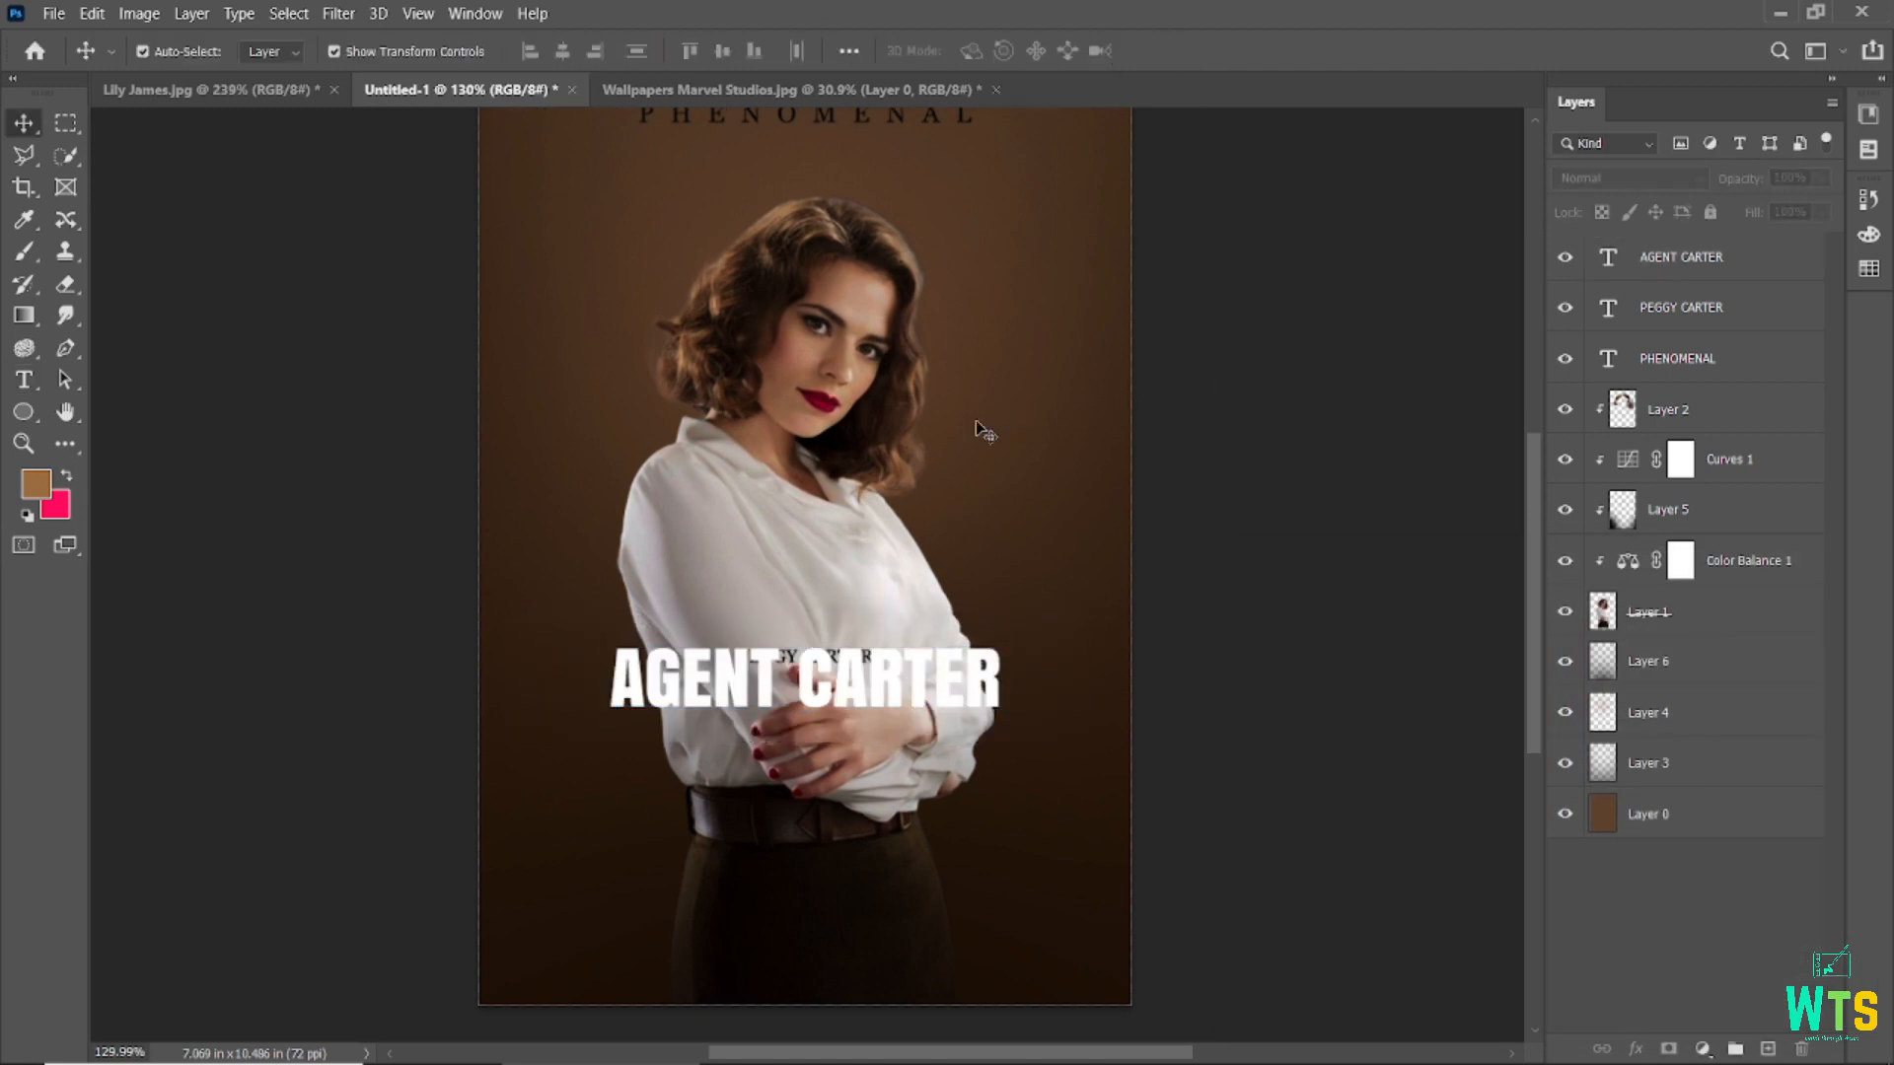
drag(773, 687, 772, 712)
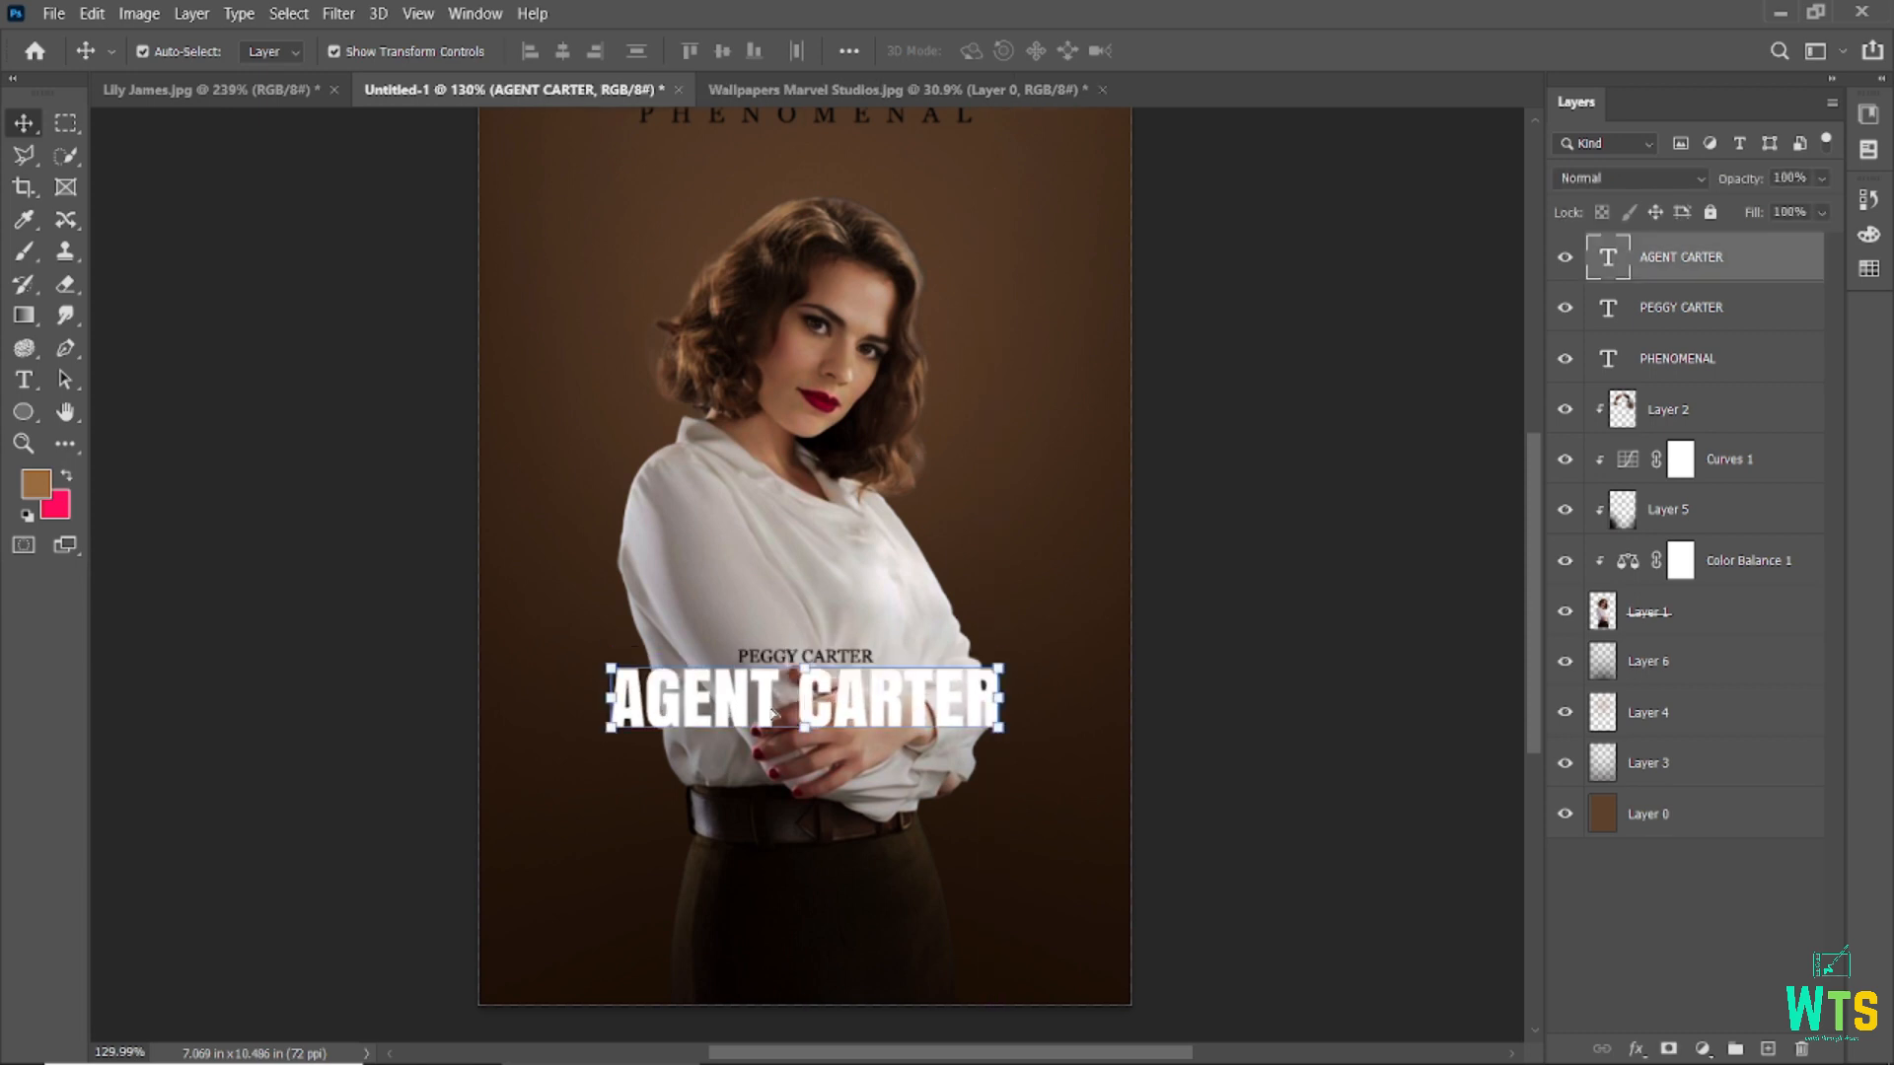
click(1314, 589)
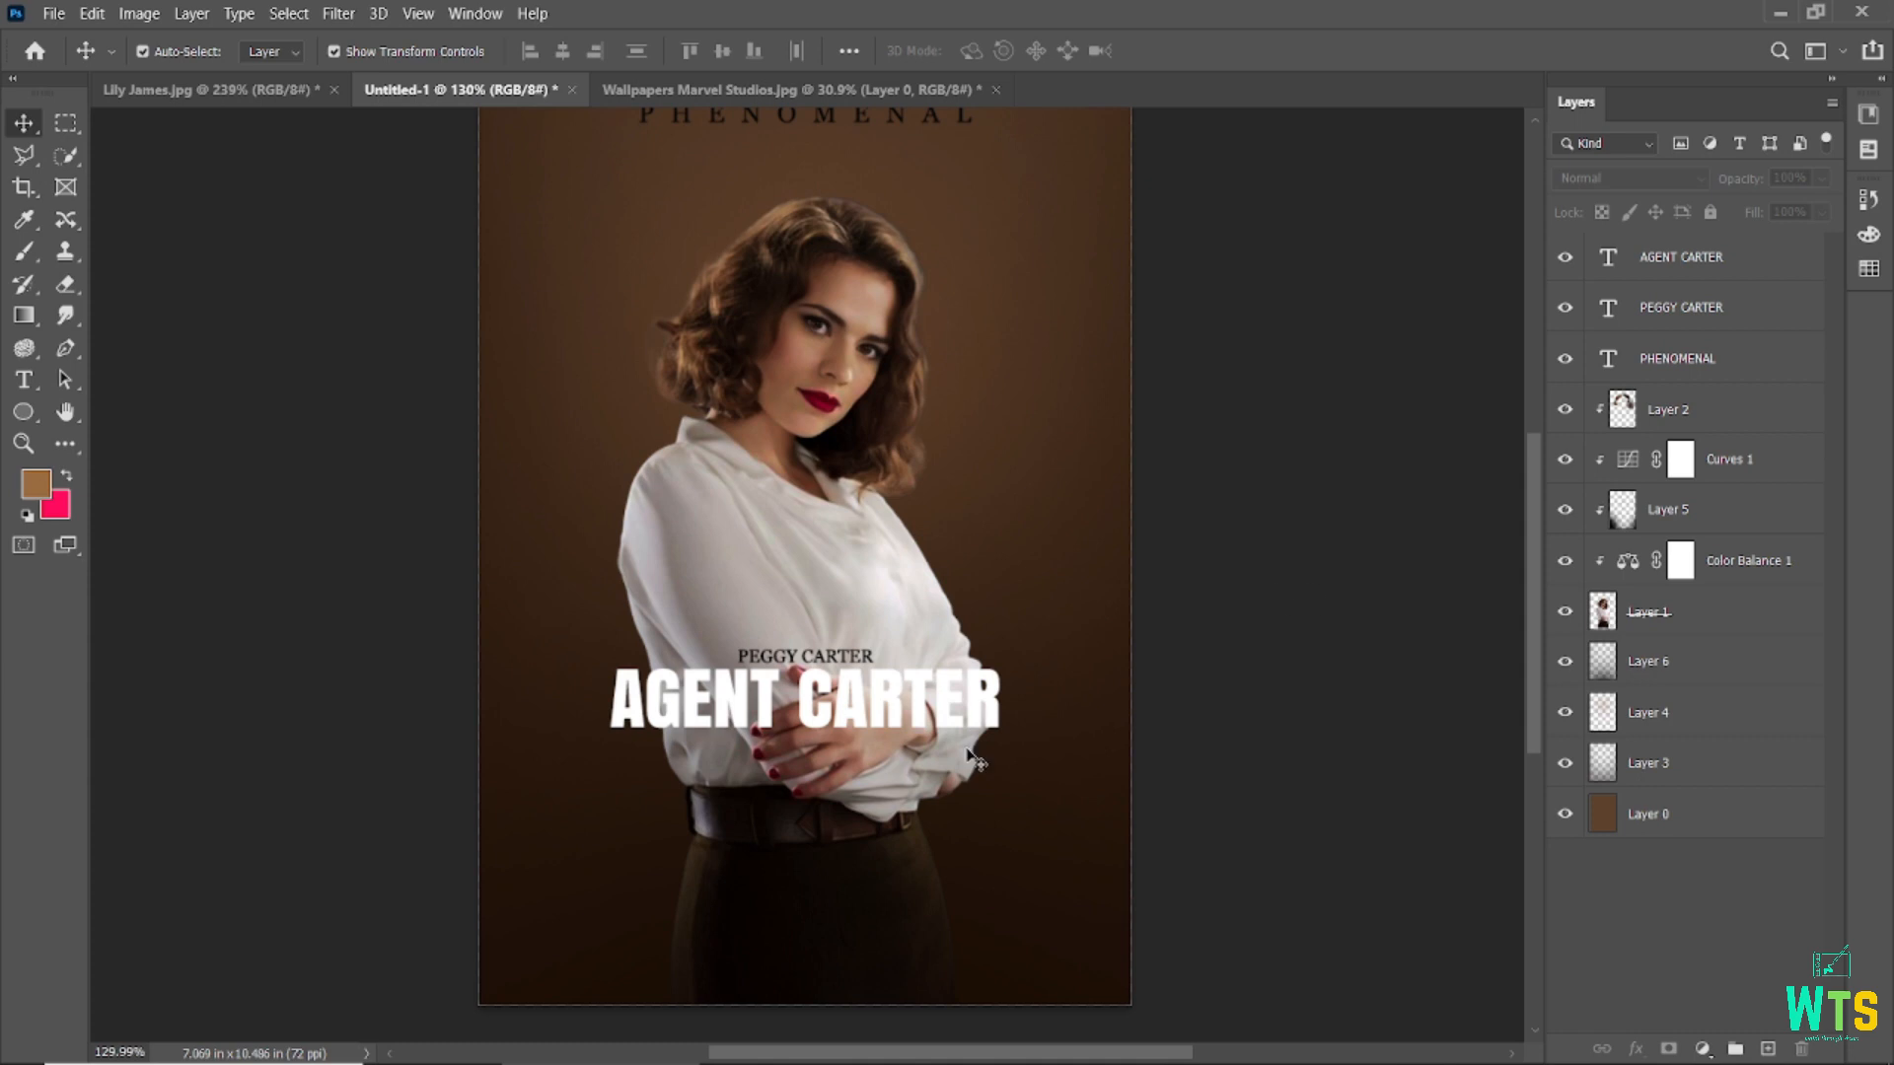
- Insert the Marvel Studios logo, scale it down and place it centred just beneath AGENT CARTER
scroll(746, 849, up, 1)
scroll(749, 848, down, 1)
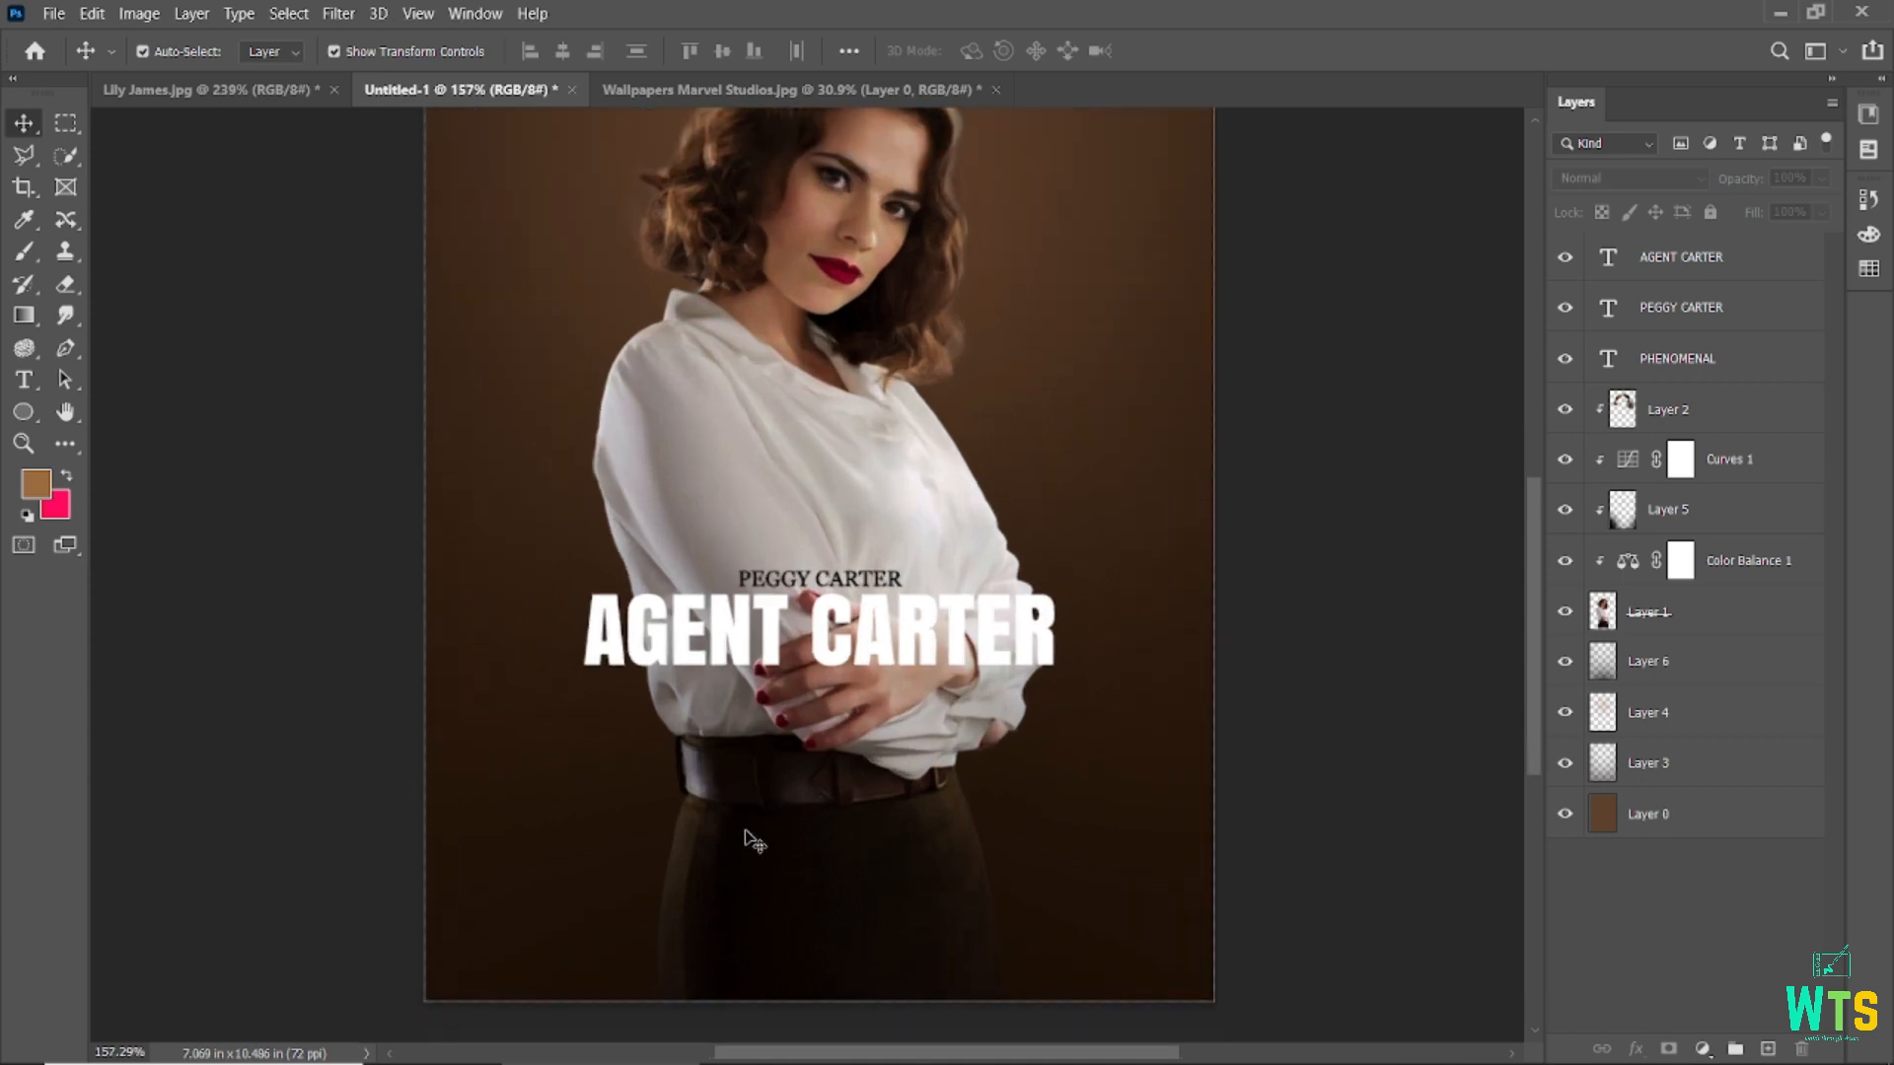
click(92, 13)
click(113, 195)
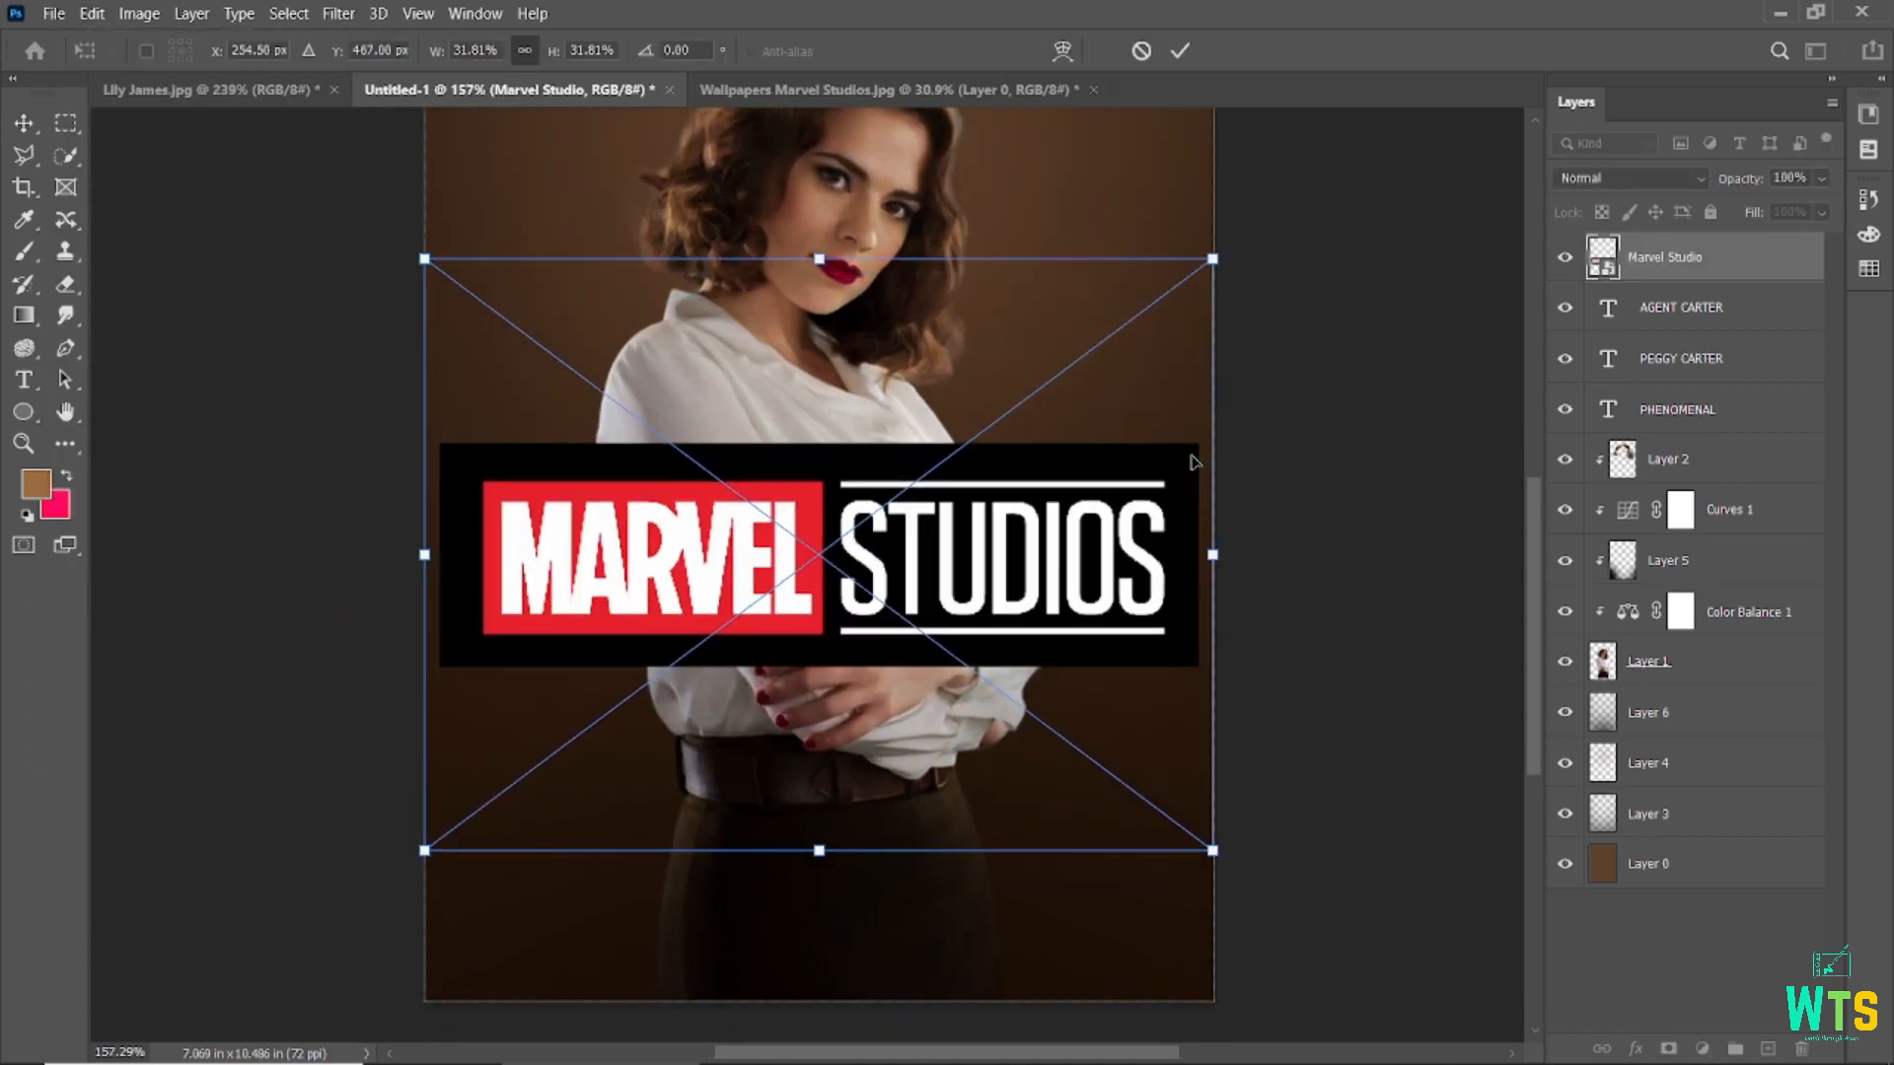
drag(1213, 256, 946, 459)
click(1187, 52)
drag(846, 555, 840, 710)
click(1345, 603)
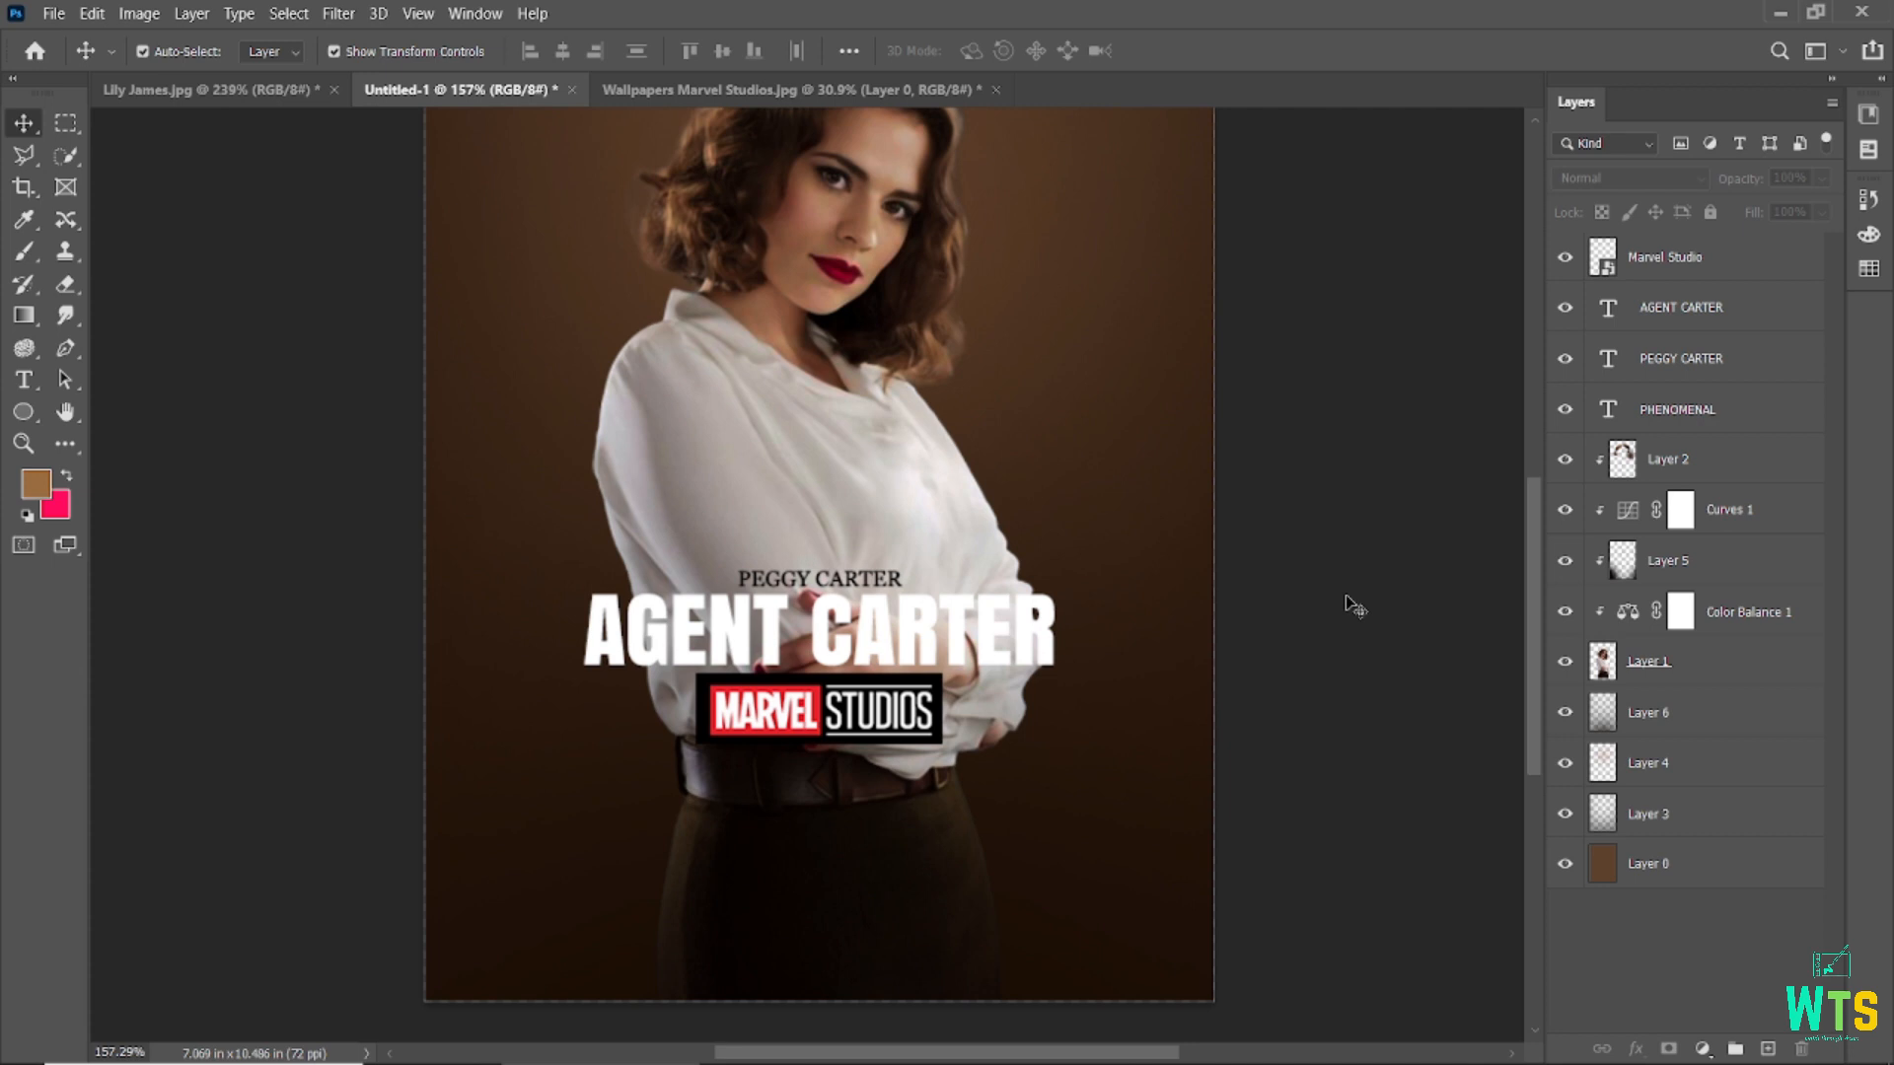
- Shift the PEGGY CARTER text, AGENT CARTER text and Marvel Studios logo together slightly down towards the woman's belt
scroll(766, 756, down, 2)
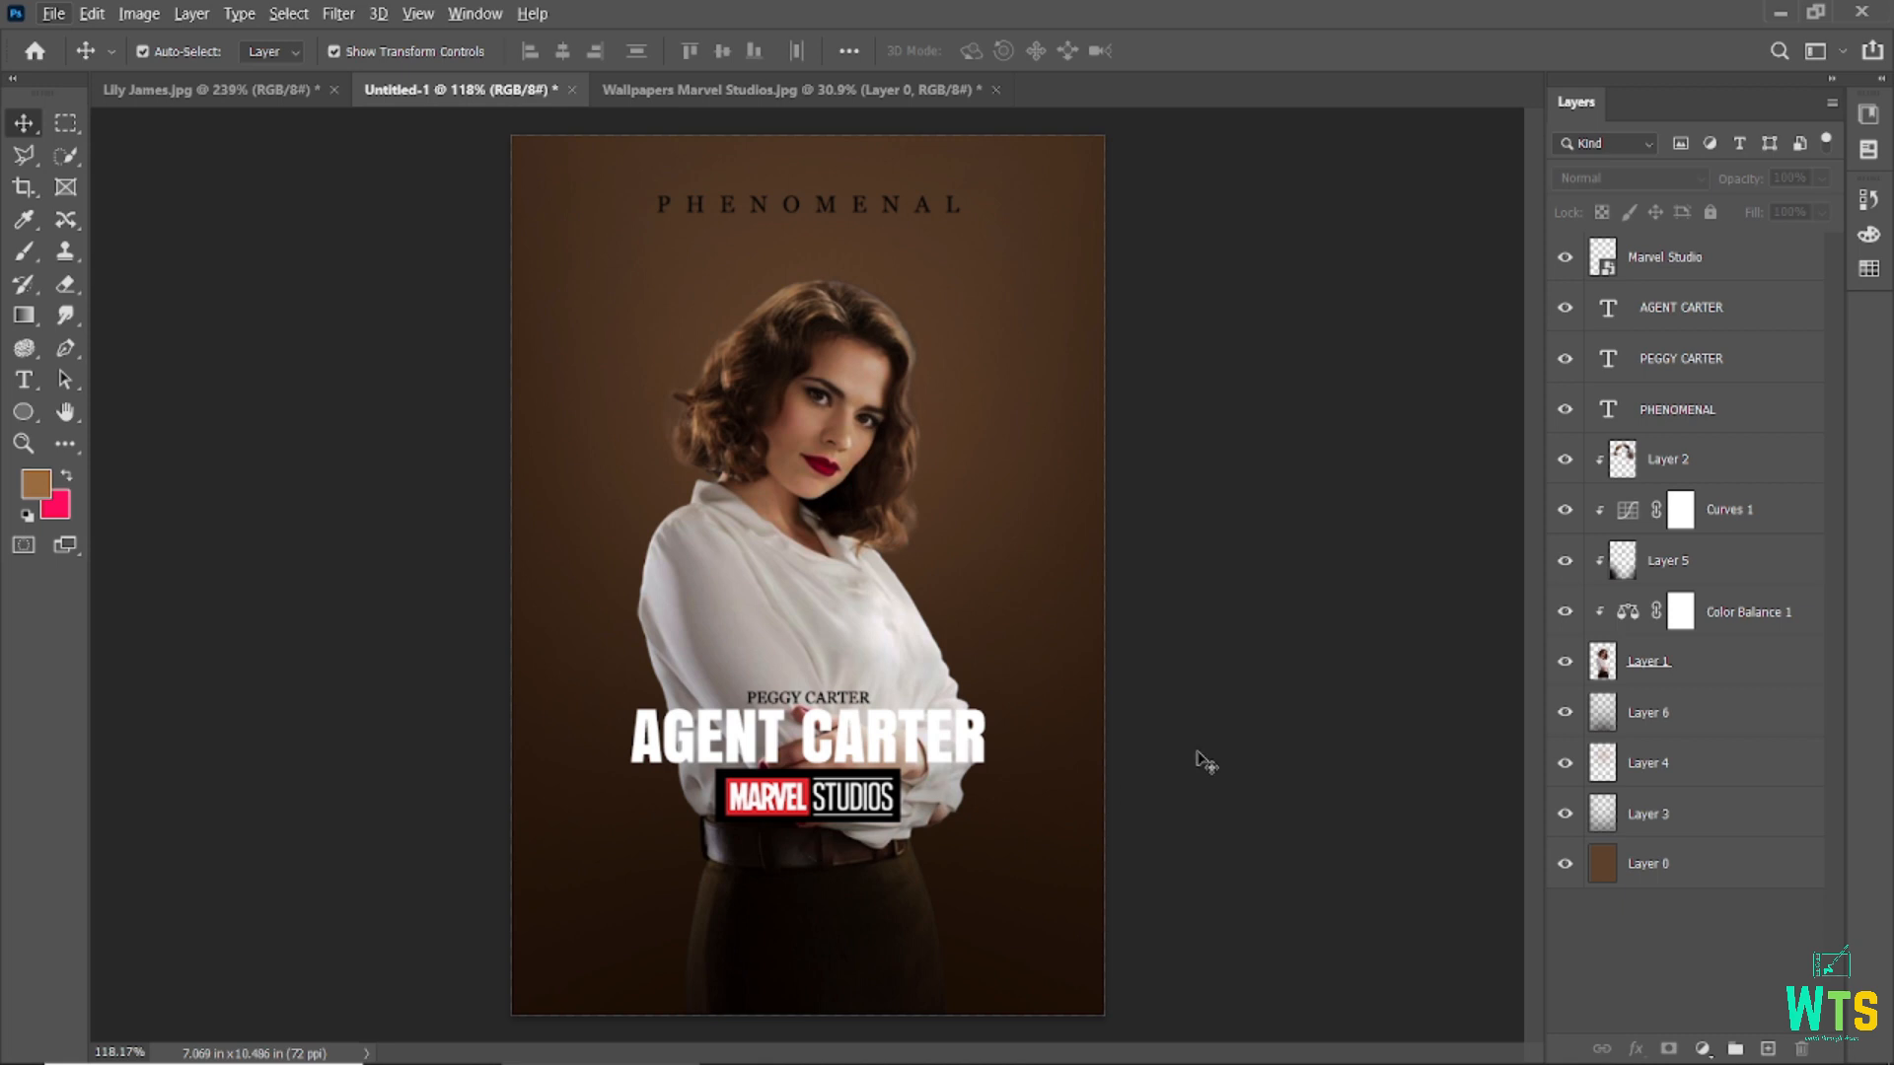
click(784, 729)
shift+click(1677, 264)
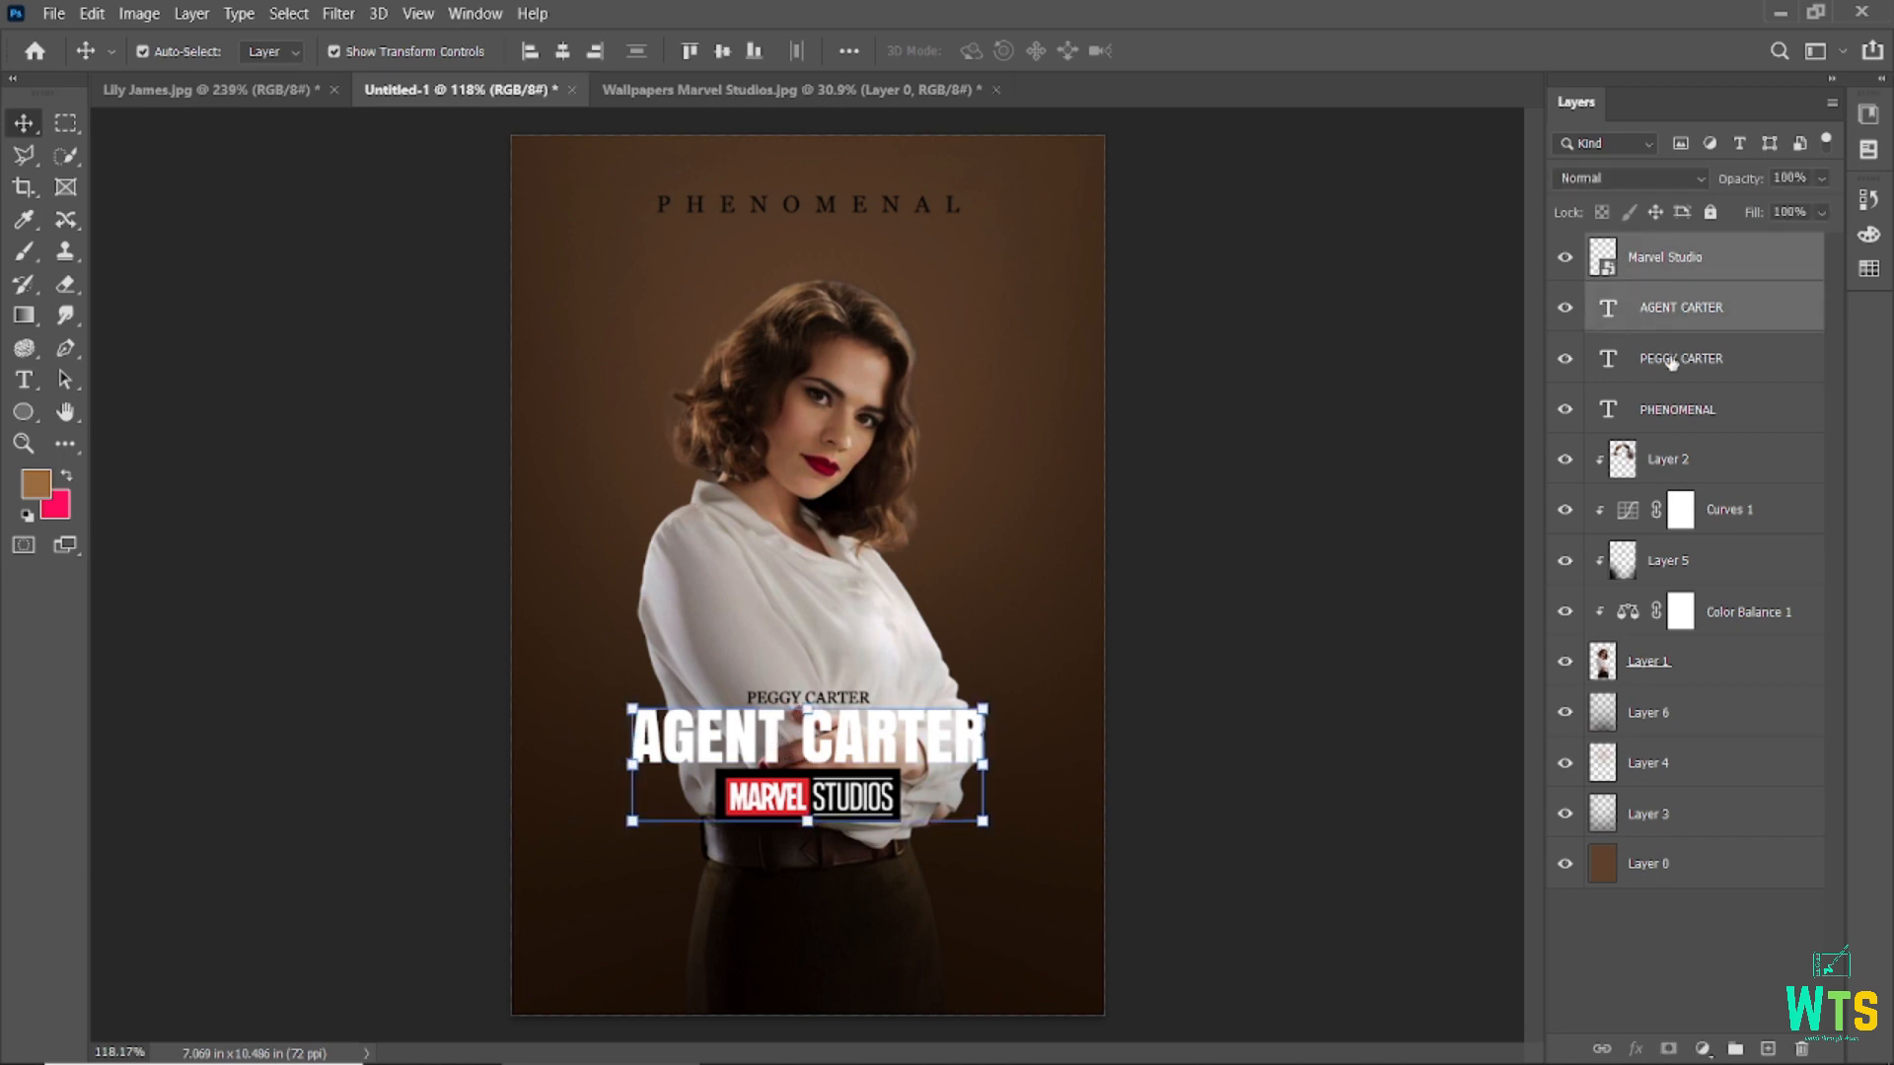
shift+click(1672, 360)
shift+click(1700, 272)
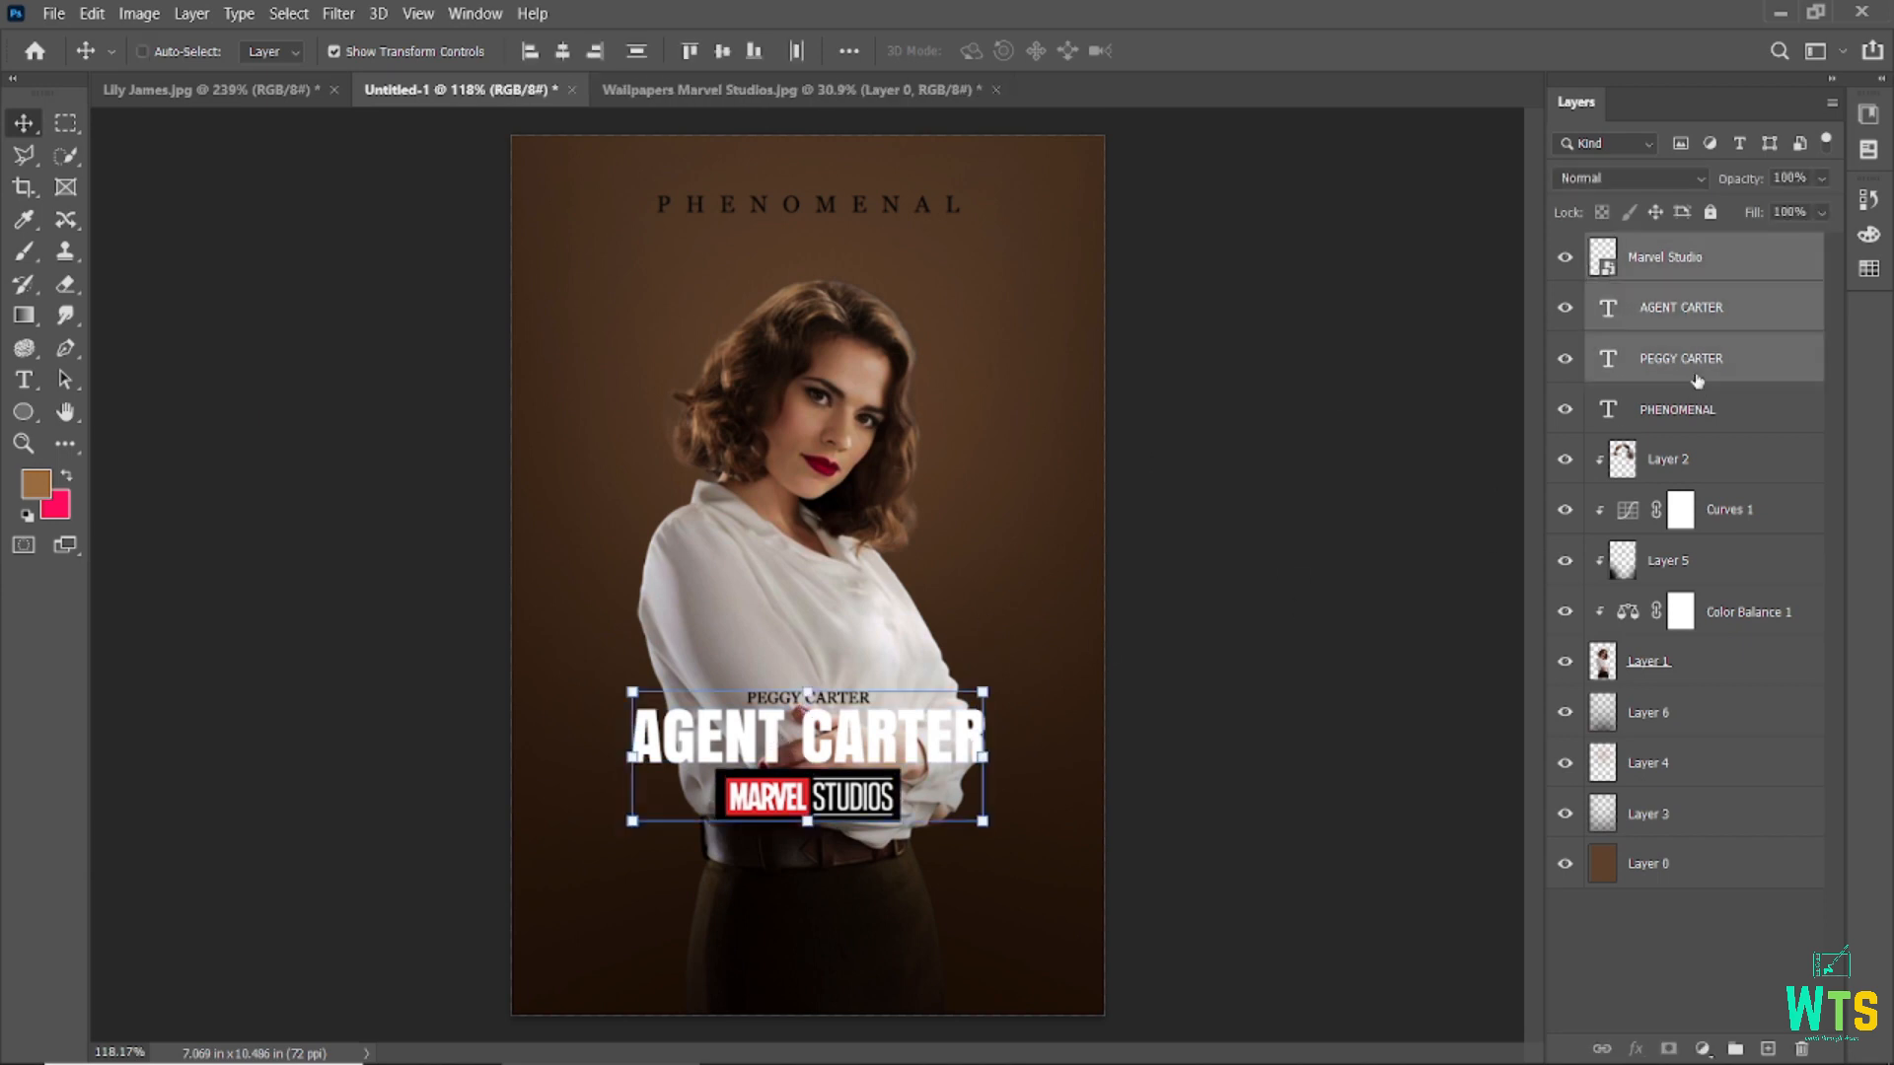
key(ctrl+t)
mouse_move(809, 742)
mouse_down()
mouse_move(799, 851)
mouse_move(814, 764)
mouse_up()
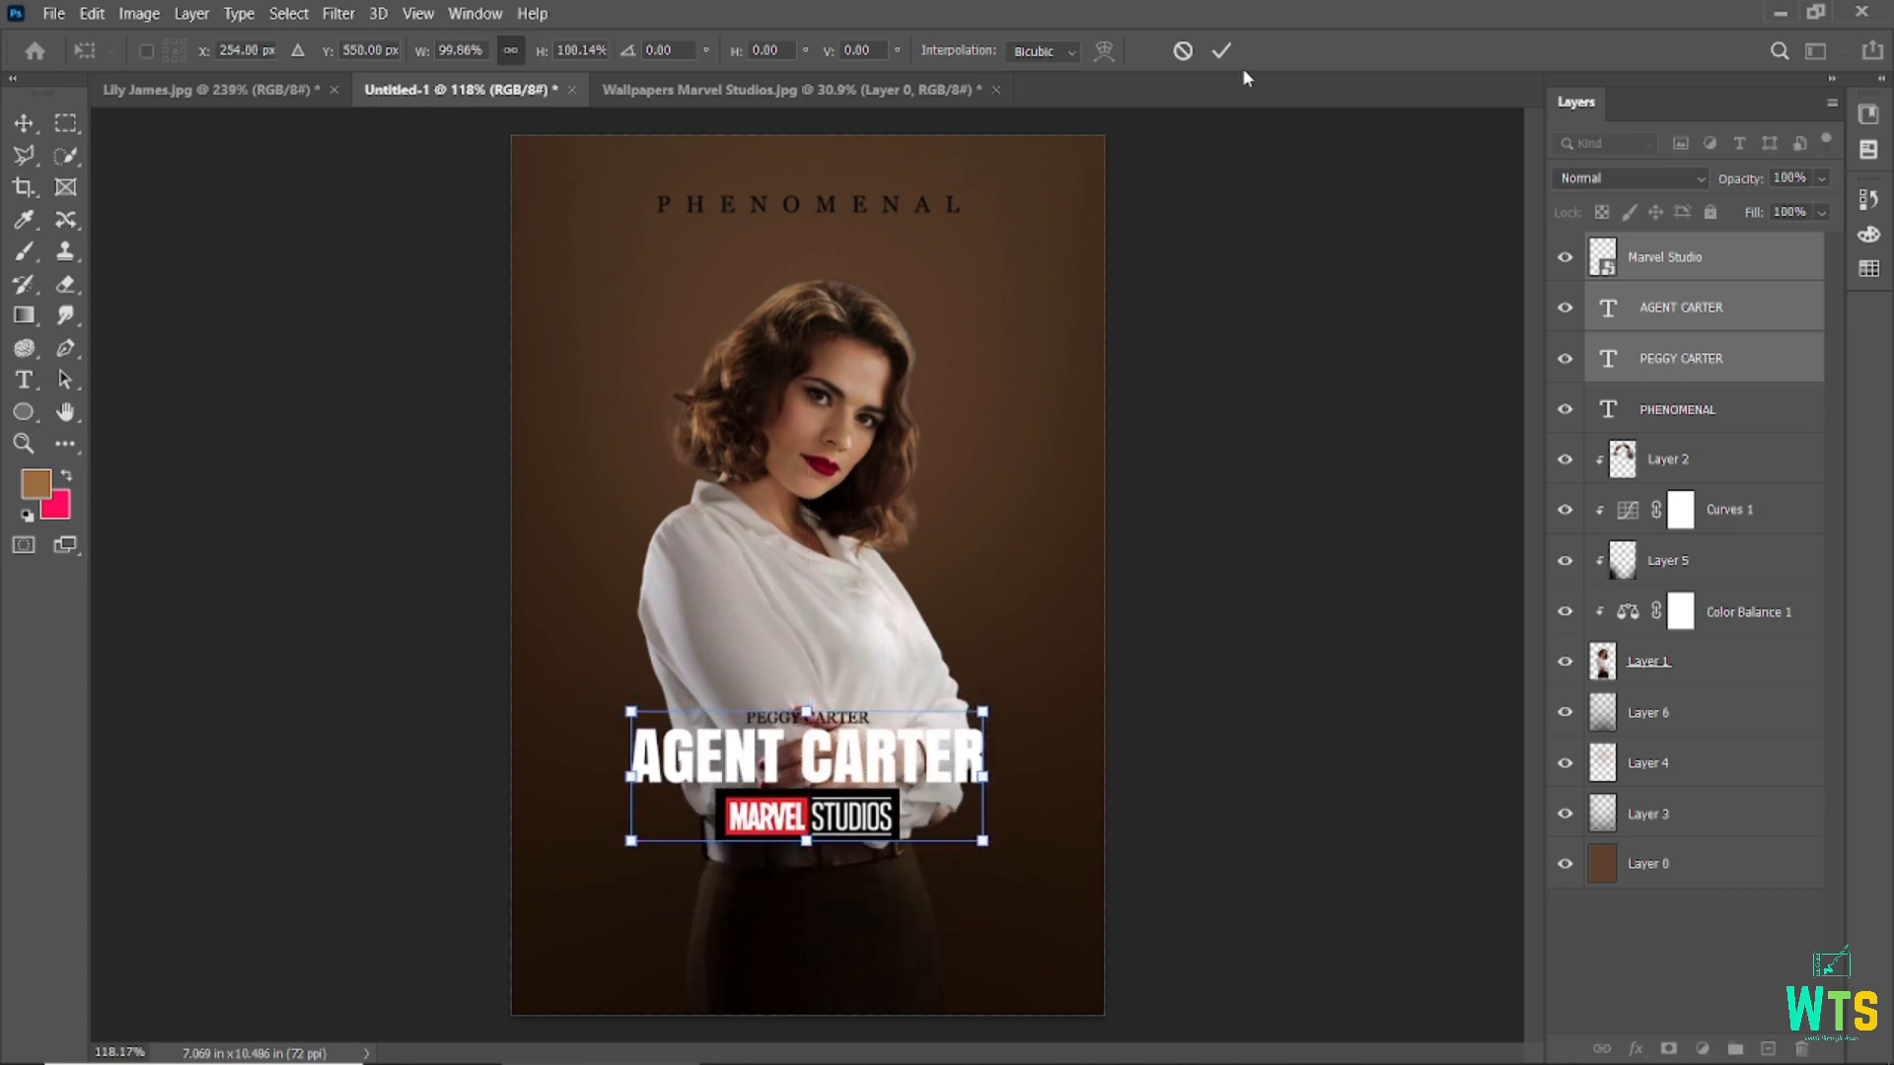
click(1221, 50)
click(1235, 420)
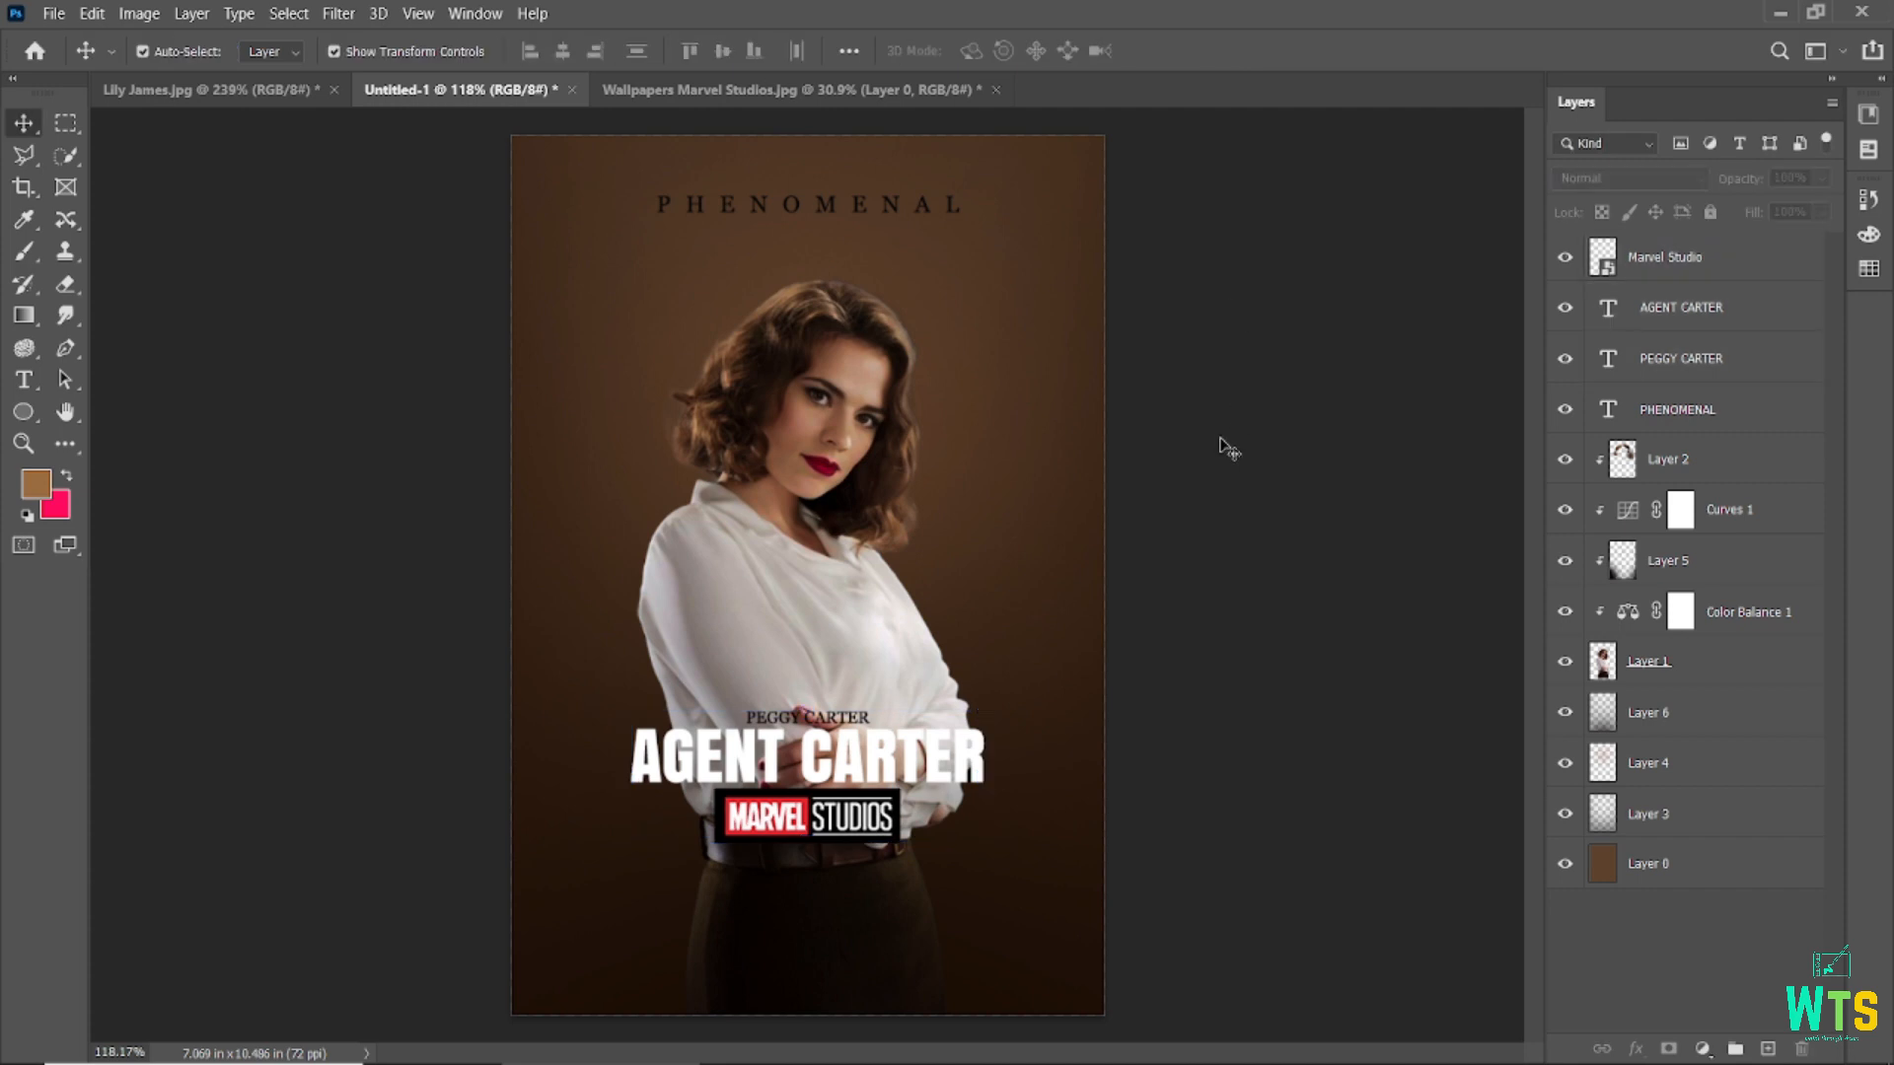
- Stamp all visible layers into a new merged layer and group all the original layers beneath it
key(ctrl+alt+shift+e)
click(1666, 307)
shift+click(1677, 913)
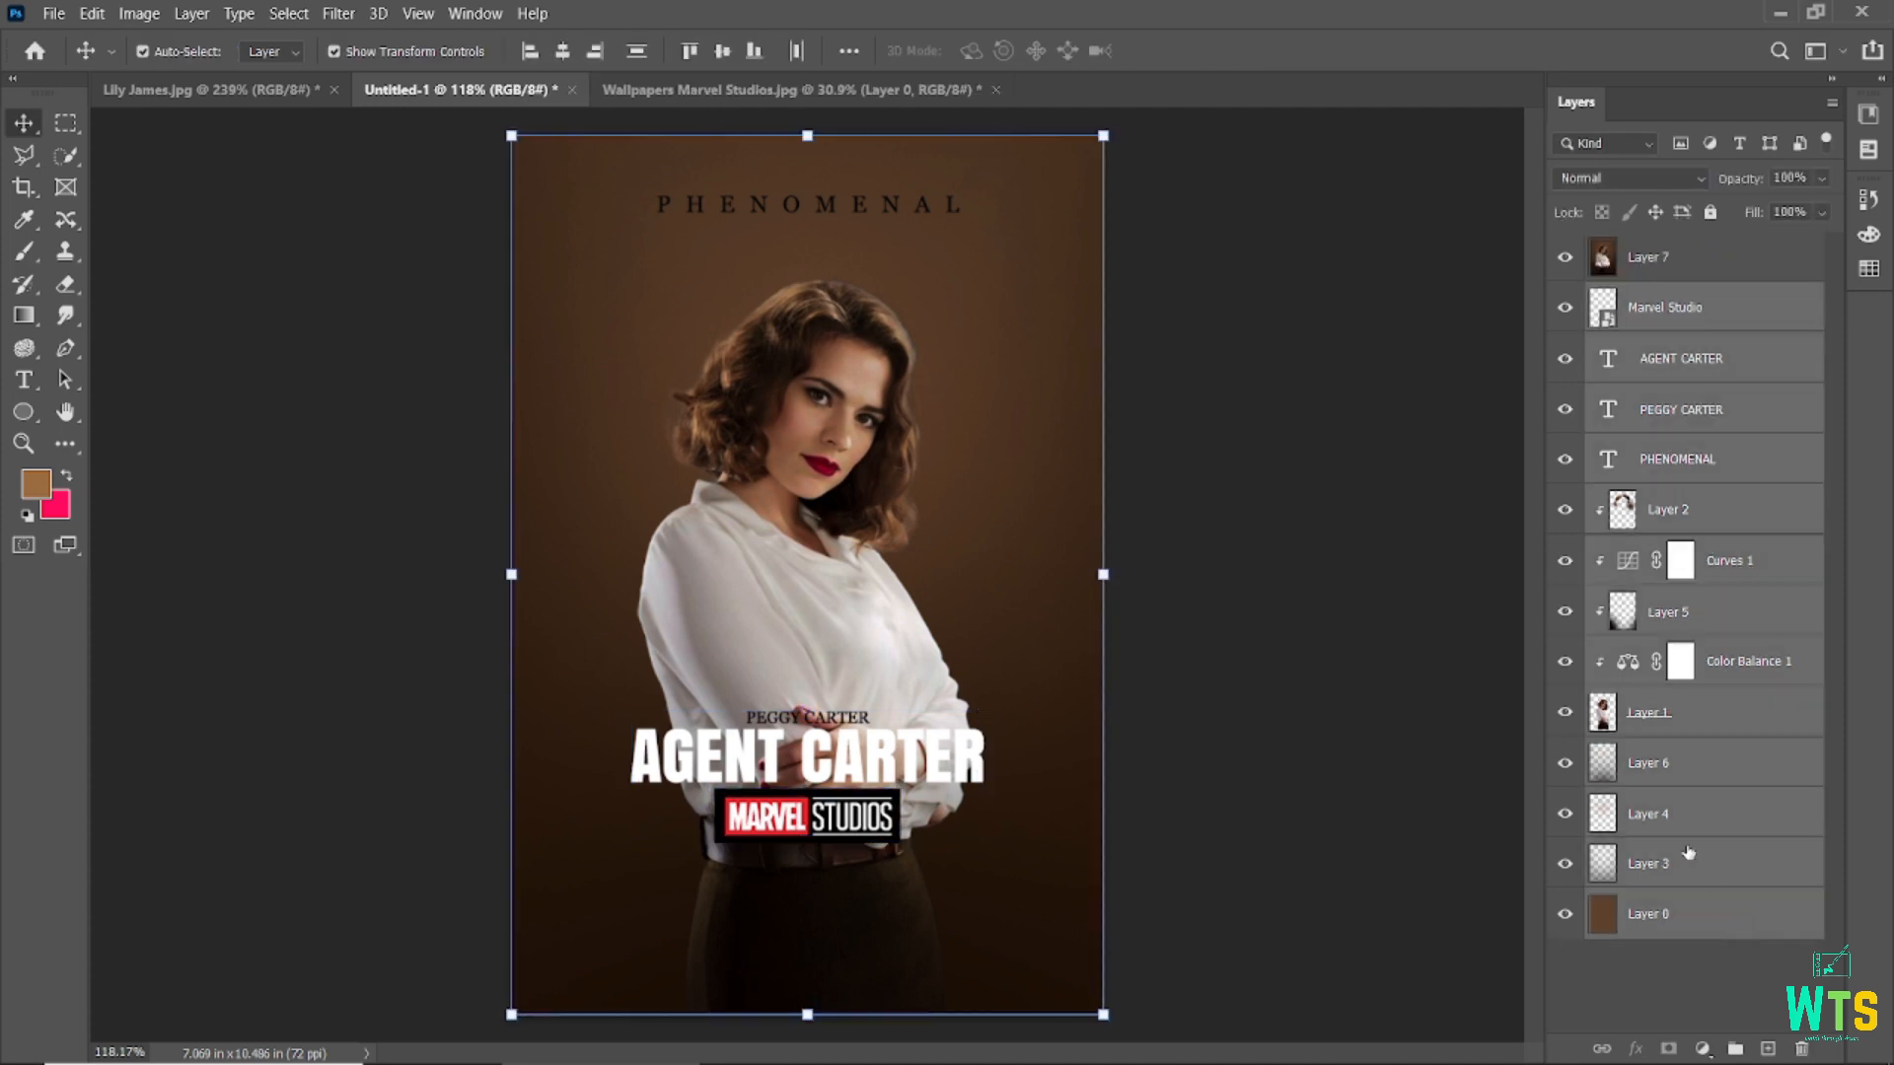
key(ctrl+g)
- Apply Camera Raw settings to the merged layer: exposure +0.70, contrast +7, highlights -32 and shadows -22
click(1677, 258)
click(338, 12)
click(513, 203)
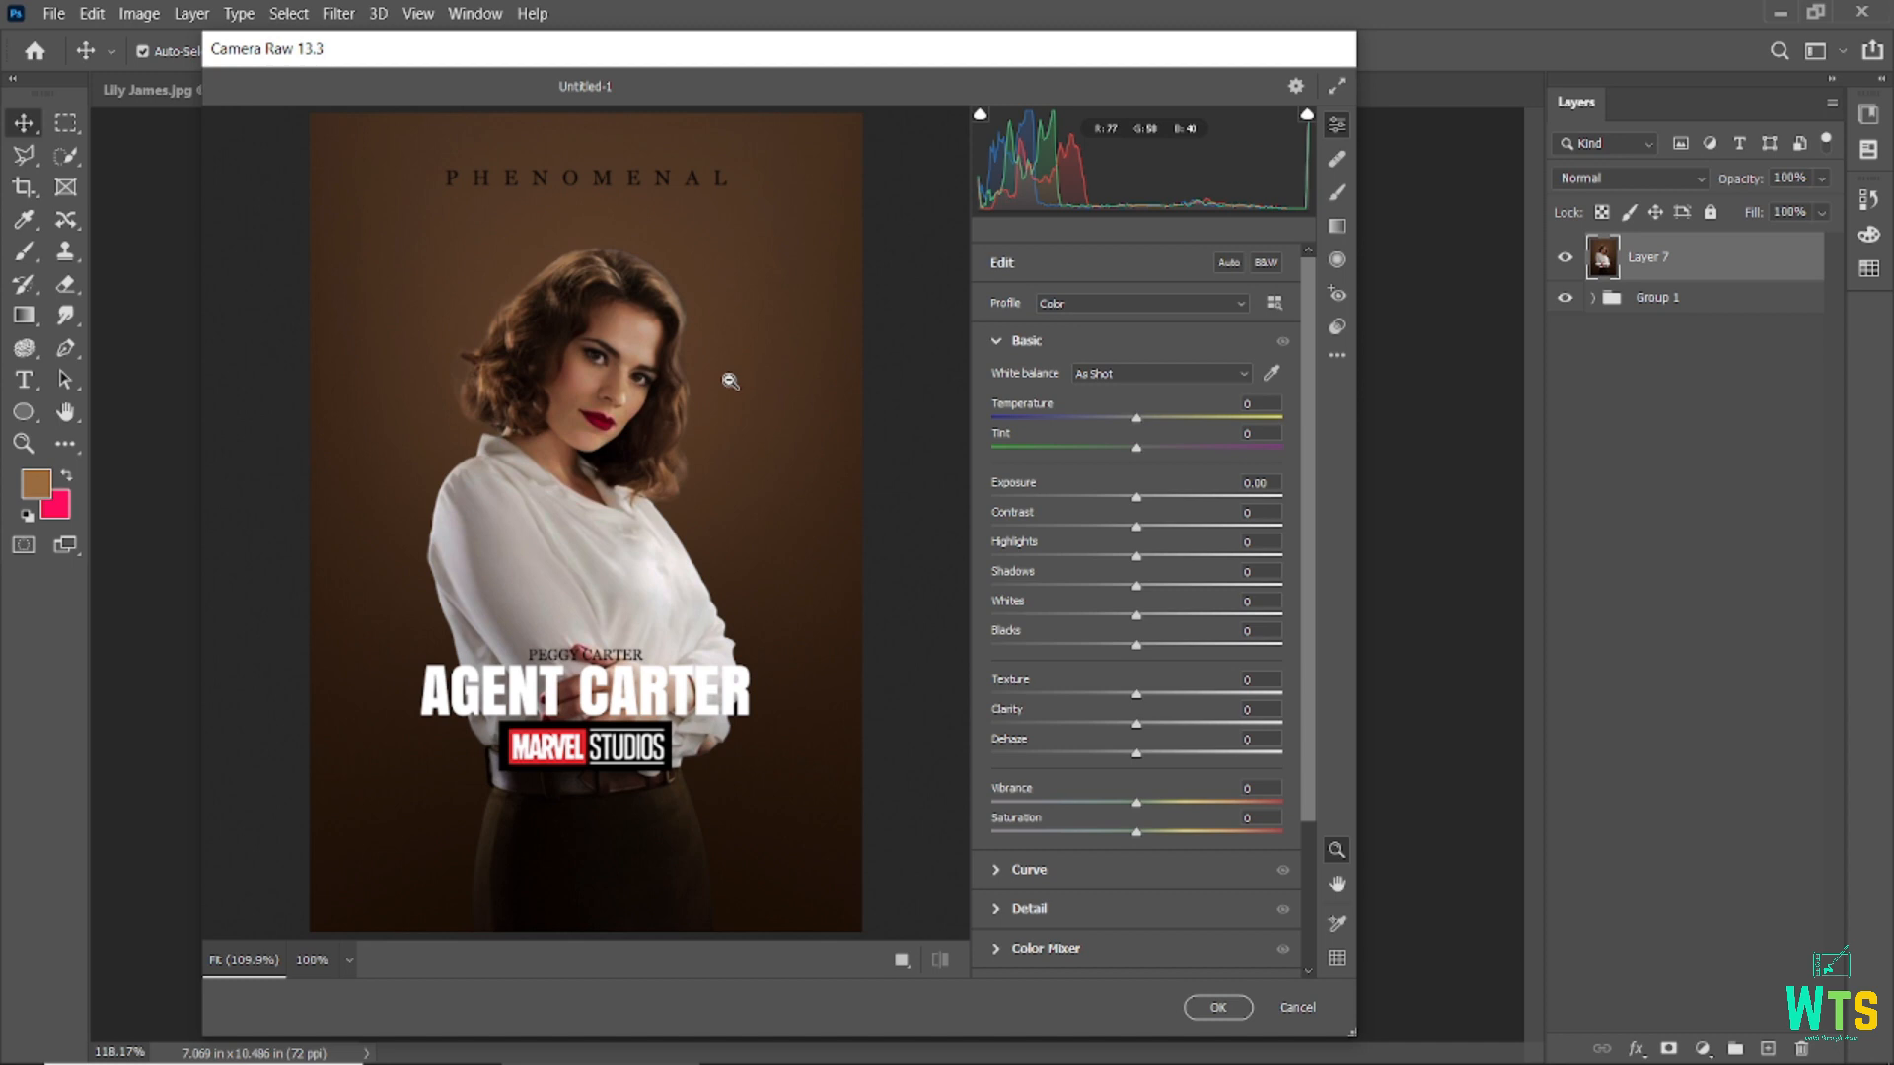
drag(1136, 501, 1104, 610)
- Set the Camera Raw texture to about +10 while checking the woman's face and hair close up
key(ctrl+equal)
key(ctrl+equal)
key(ctrl+equal)
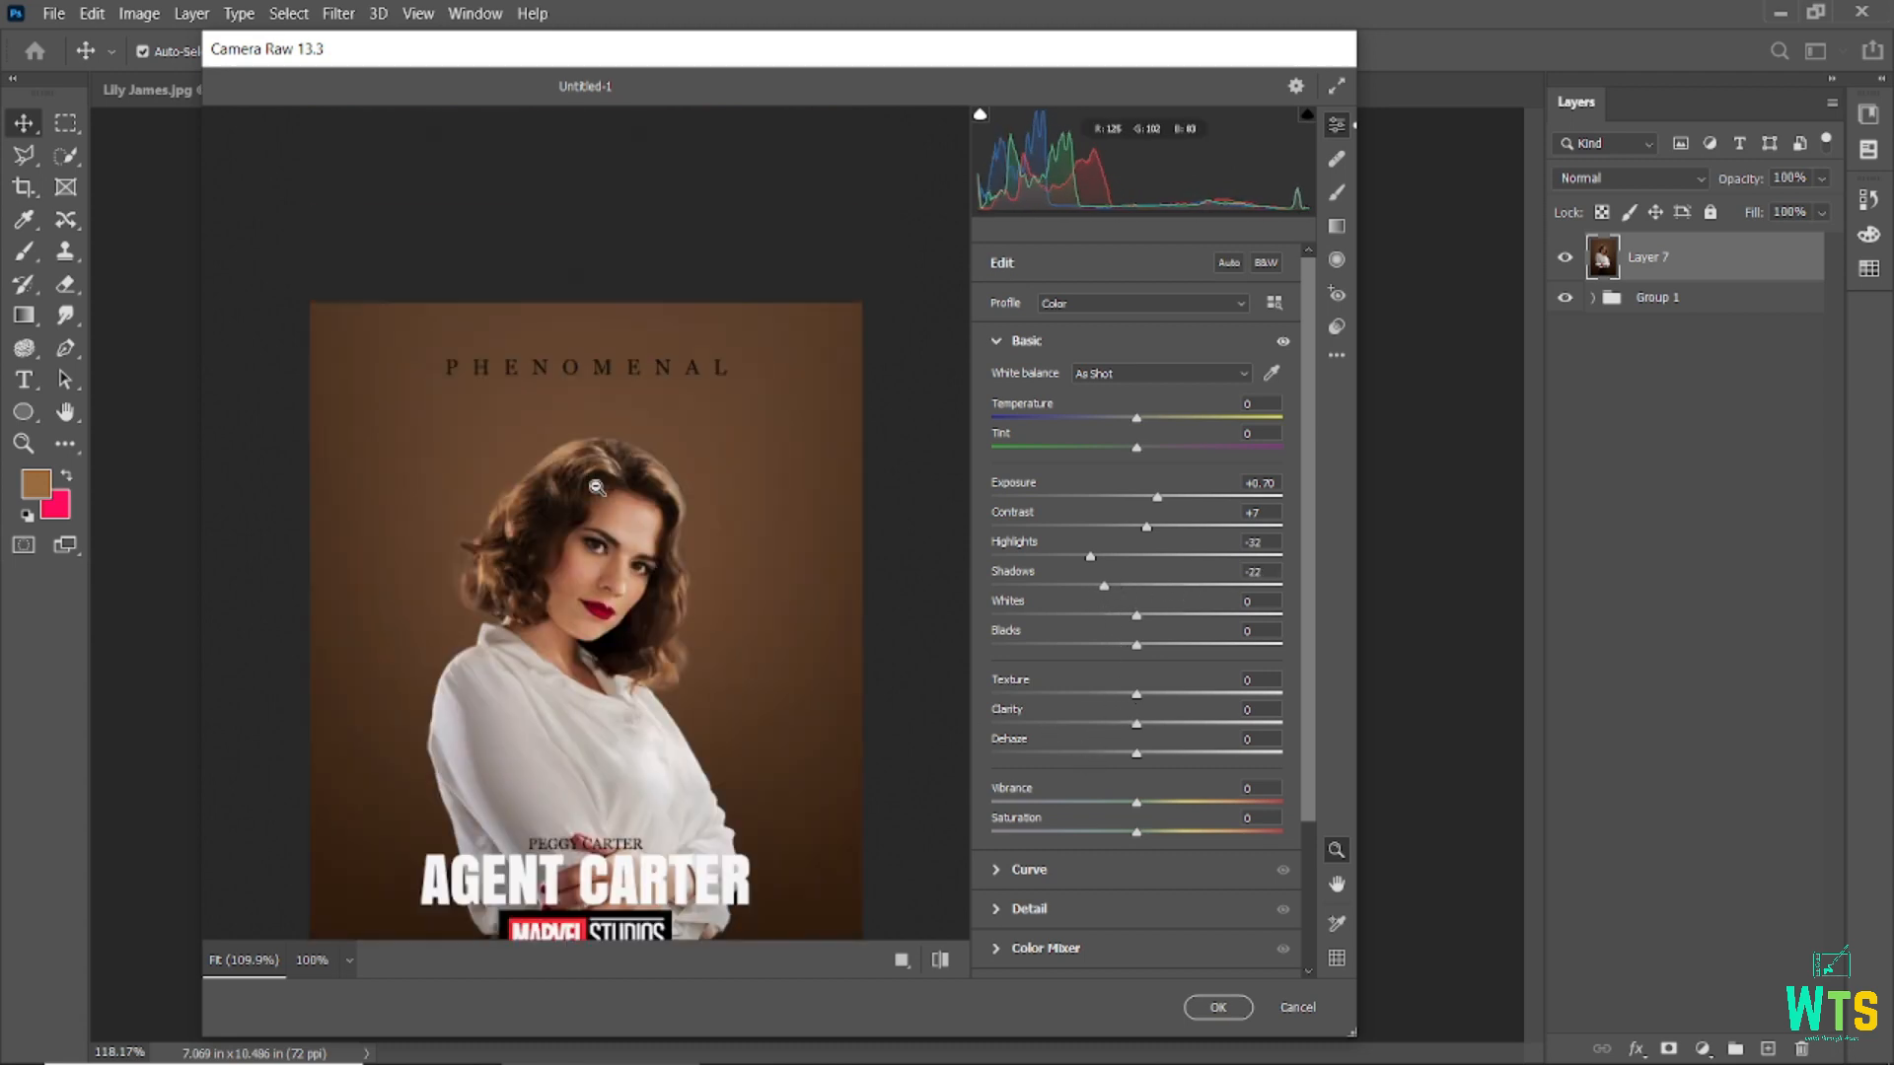
drag(1139, 696, 1139, 738)
double_click(1139, 739)
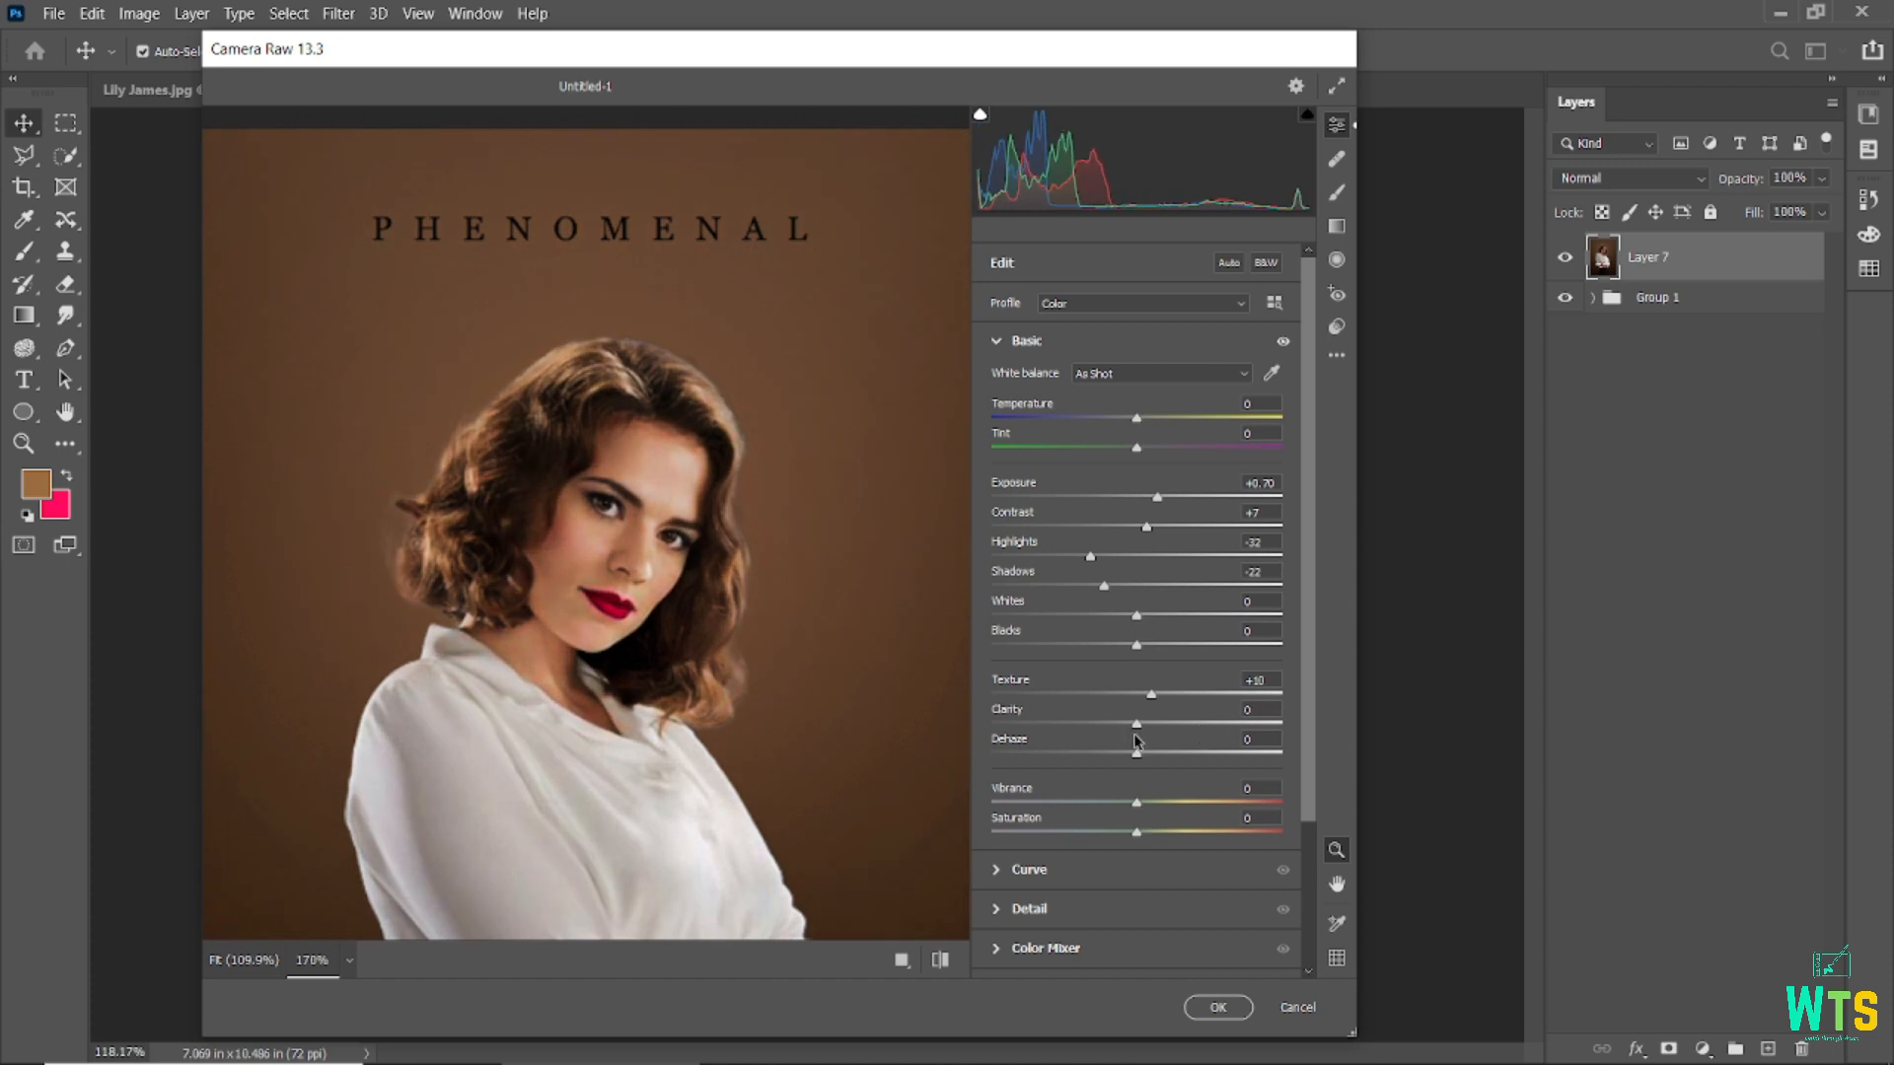
- Compare the before and after views, lower the exposure slightly and apply the Camera Raw filter
alt+click(795, 684)
click(940, 962)
click(940, 965)
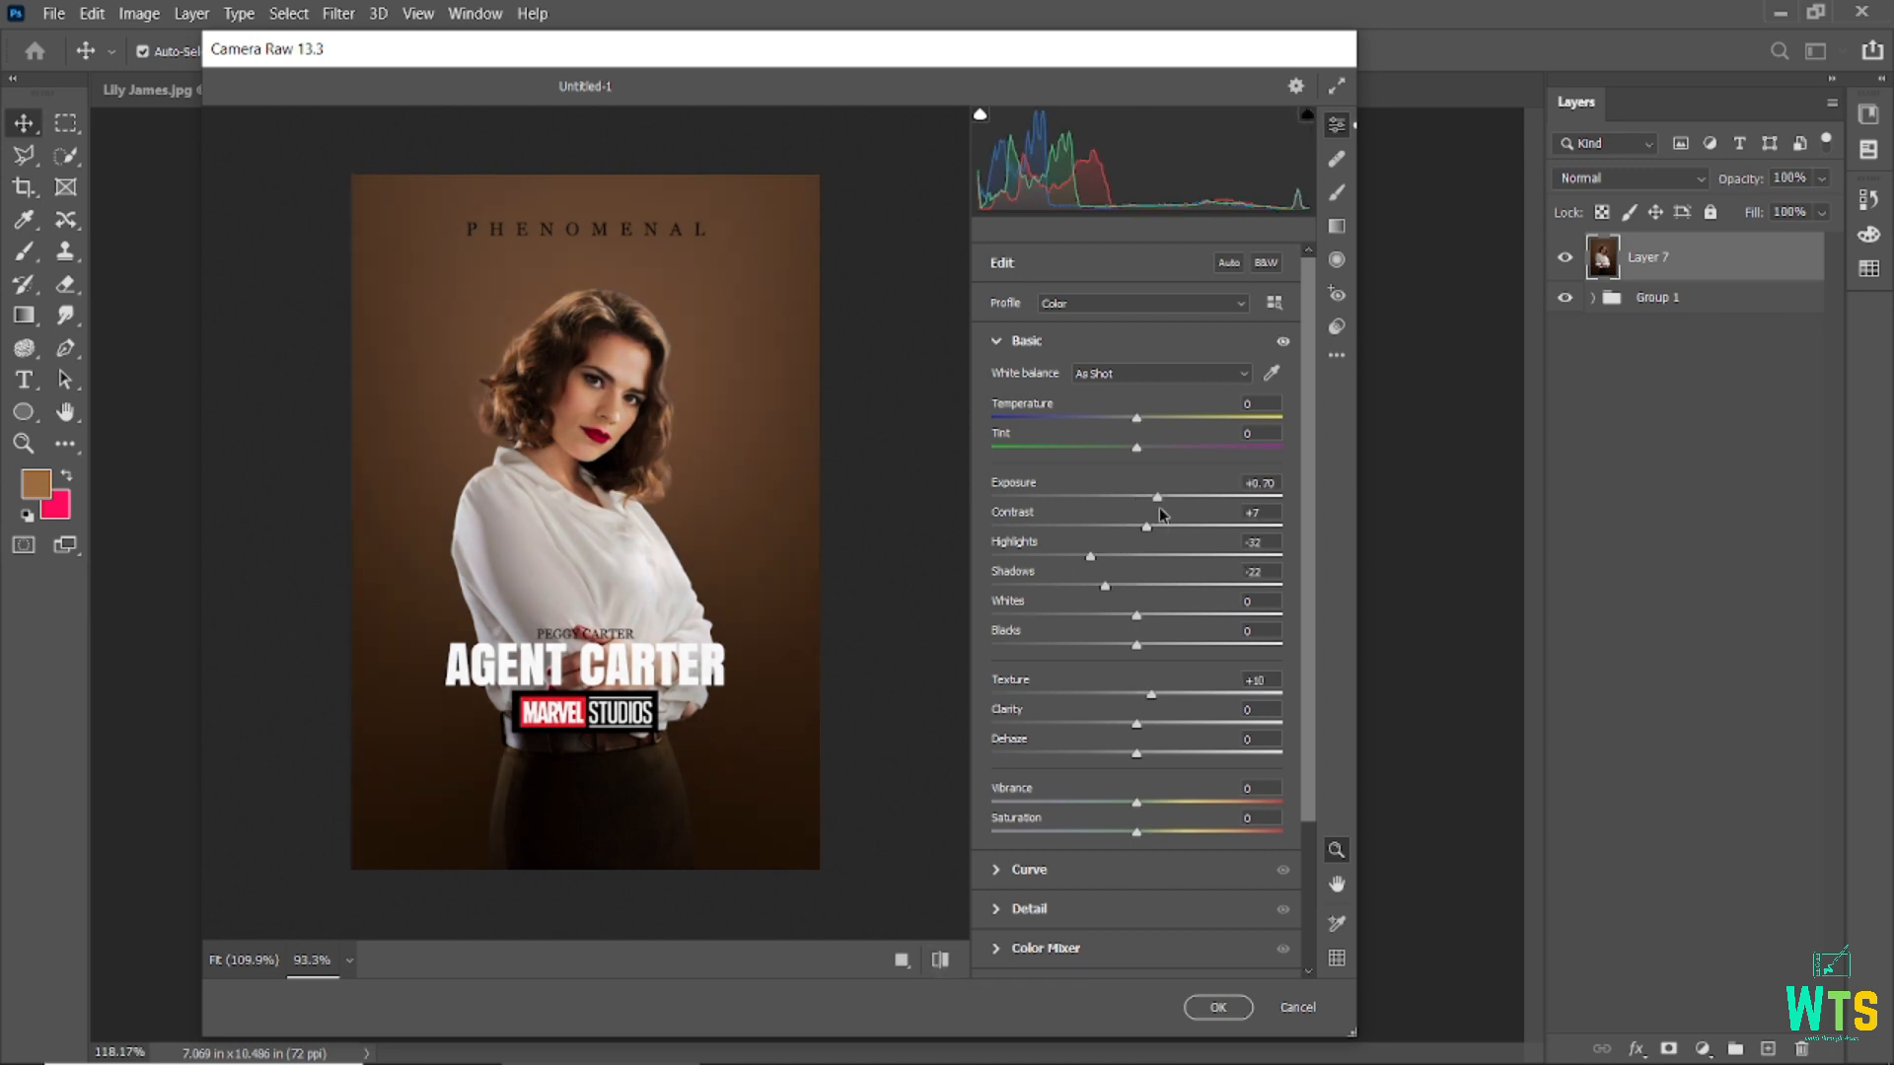
drag(1154, 498, 1150, 500)
click(1193, 1006)
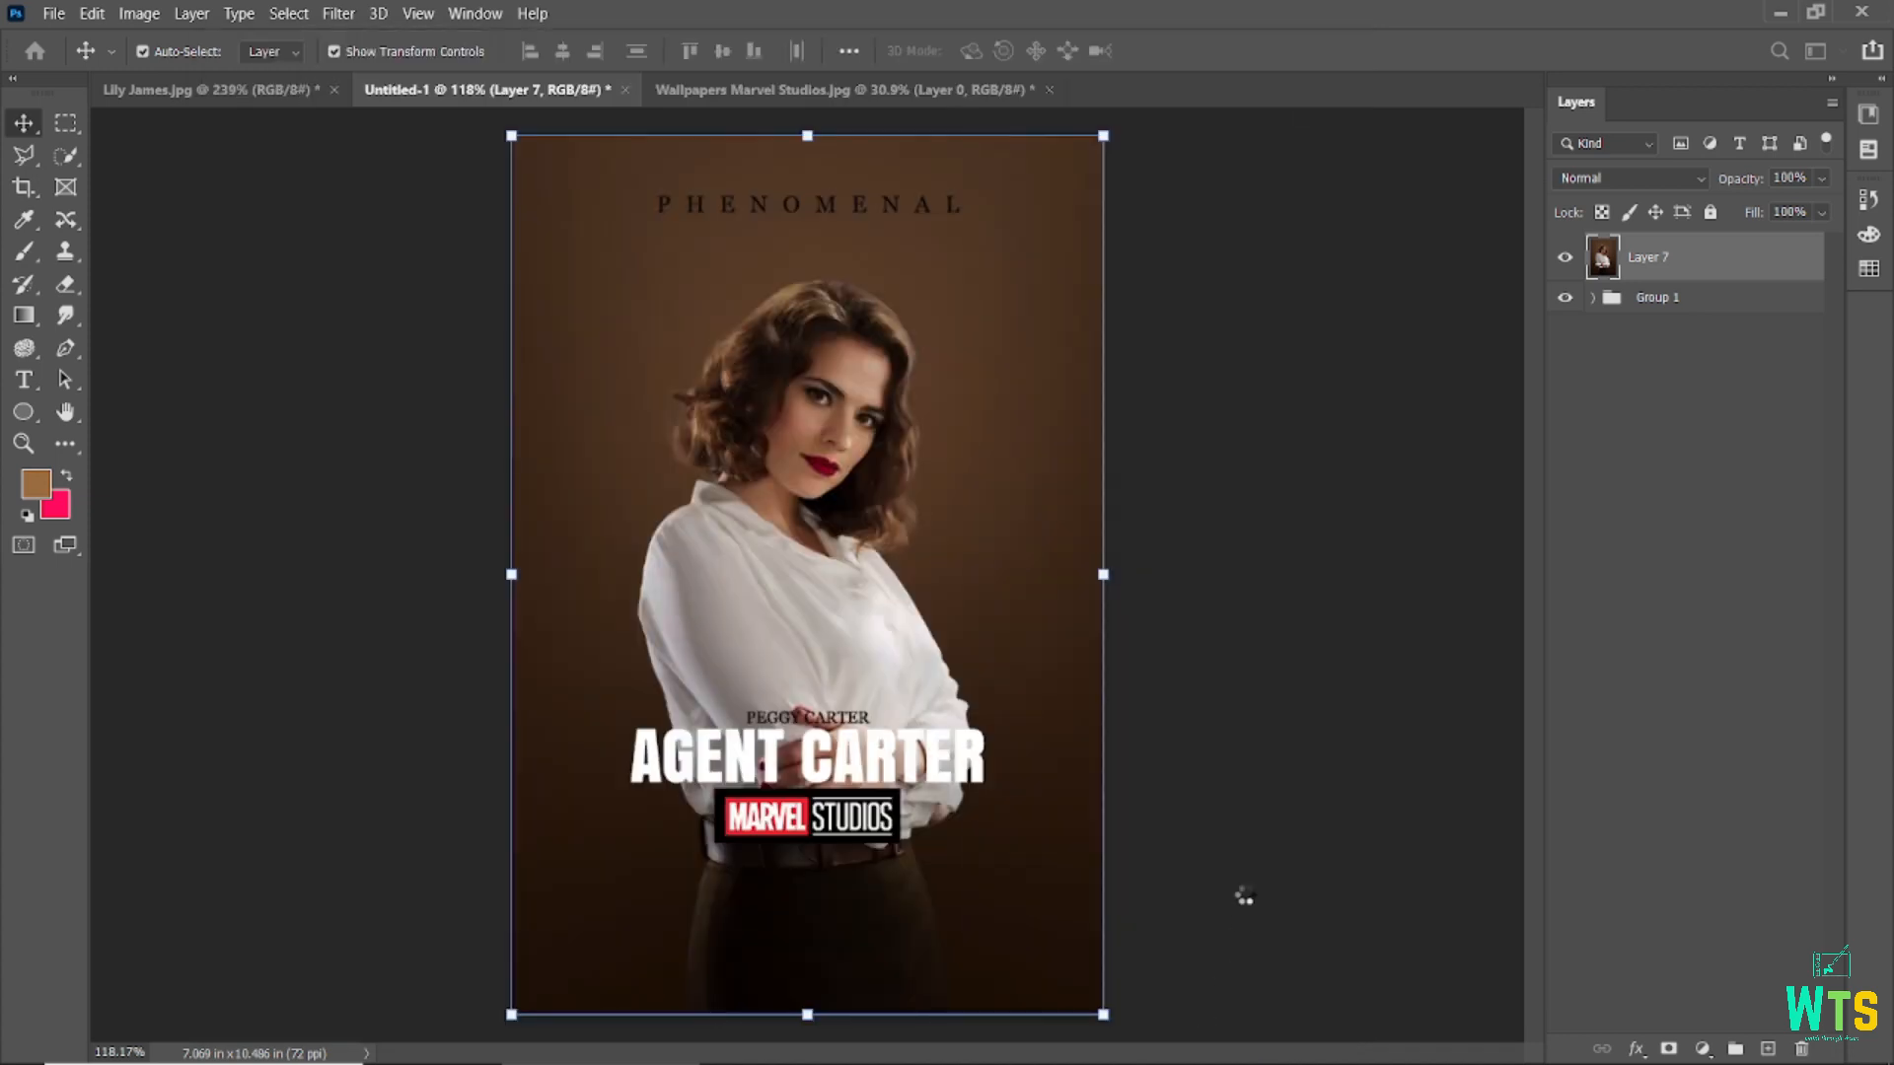
click(1262, 856)
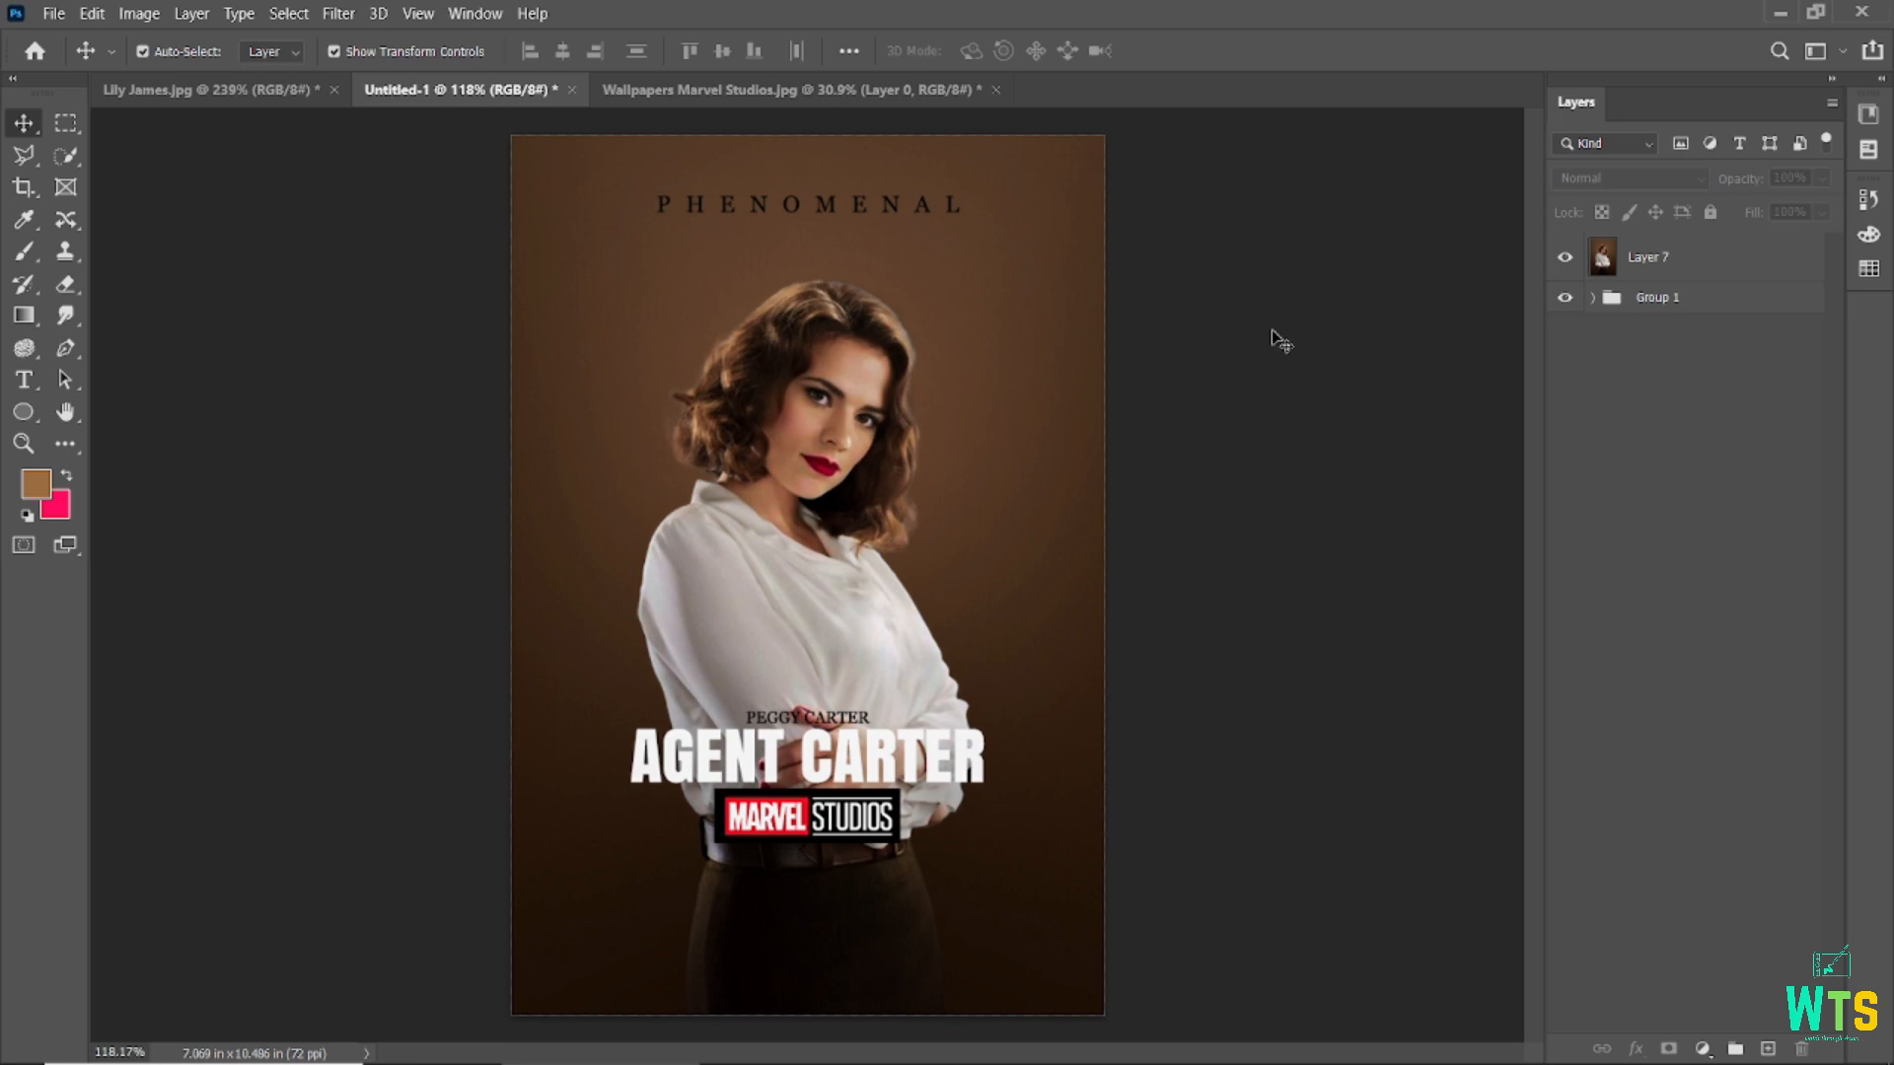
- Add a Curves adjustment layer above the merged layer and pull the lower part of the curve down slightly
scroll(1279, 471, up, 1)
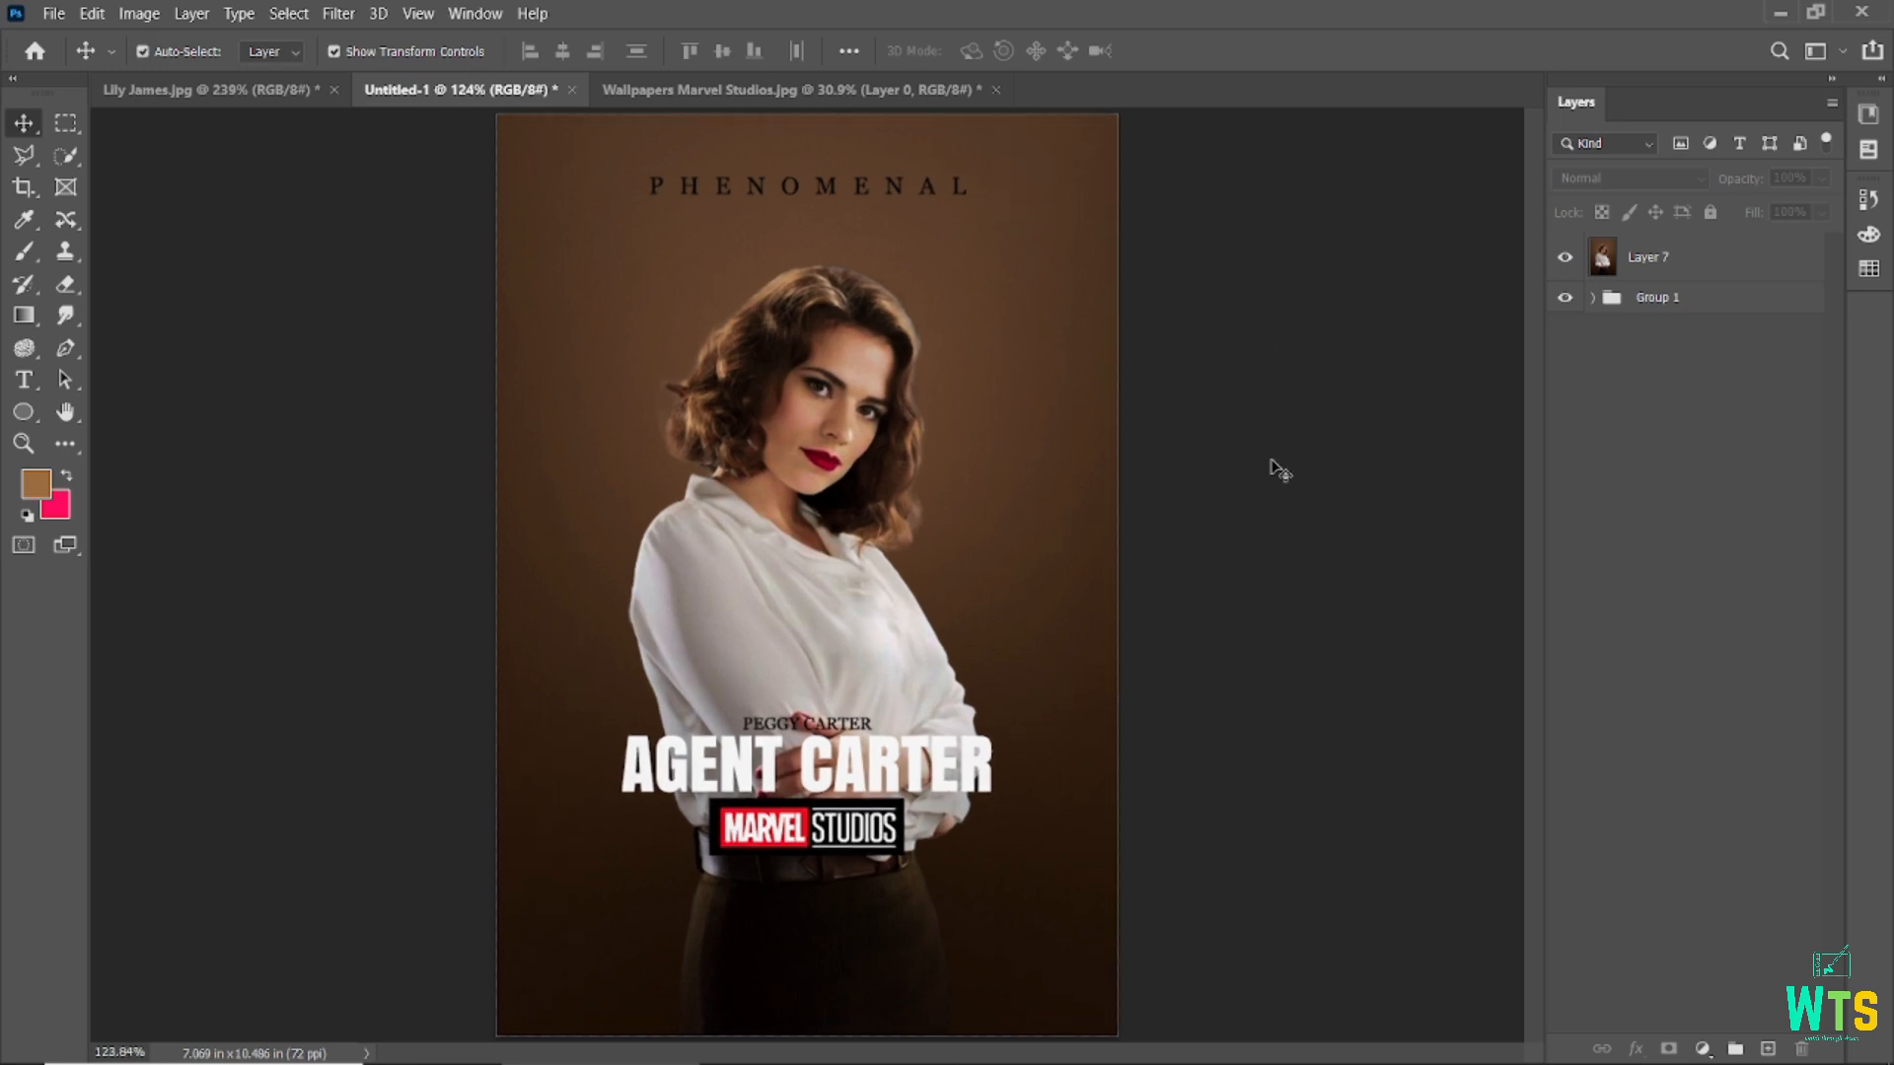
click(1682, 255)
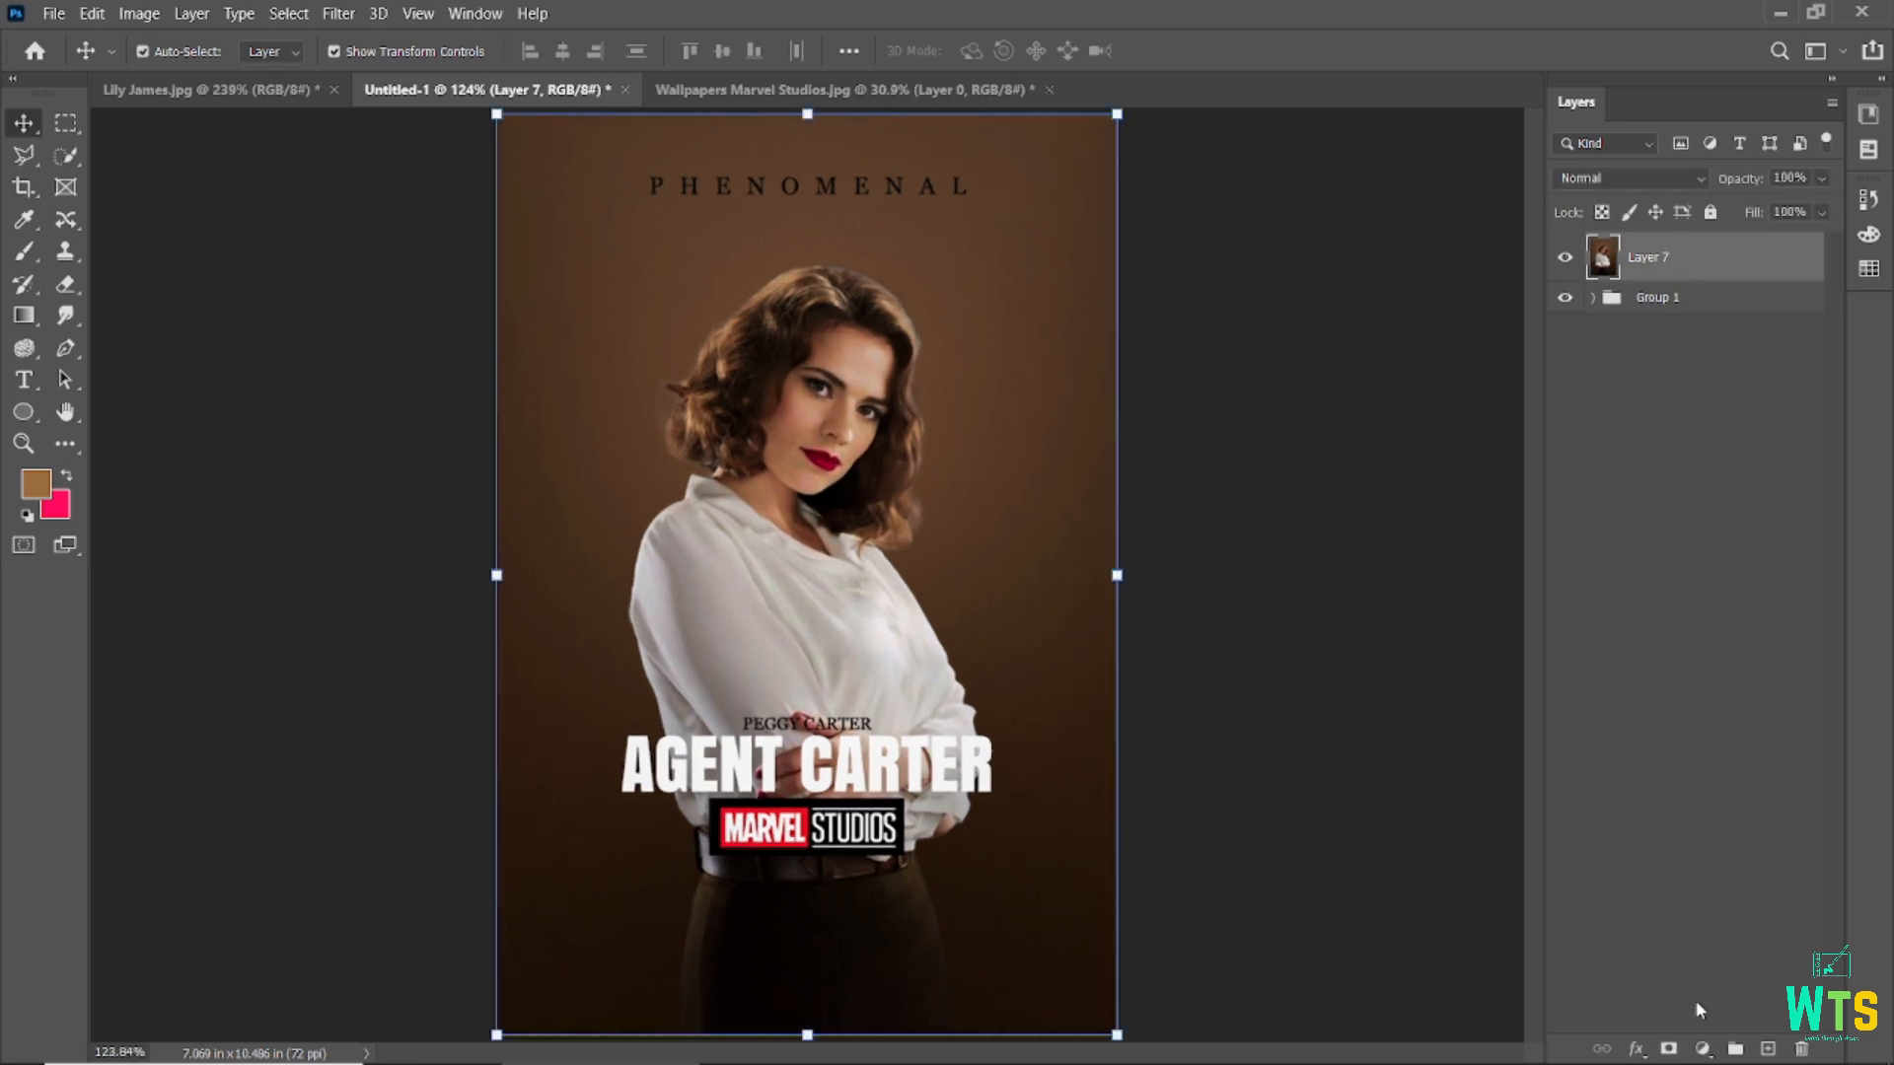
click(1702, 1049)
click(1732, 739)
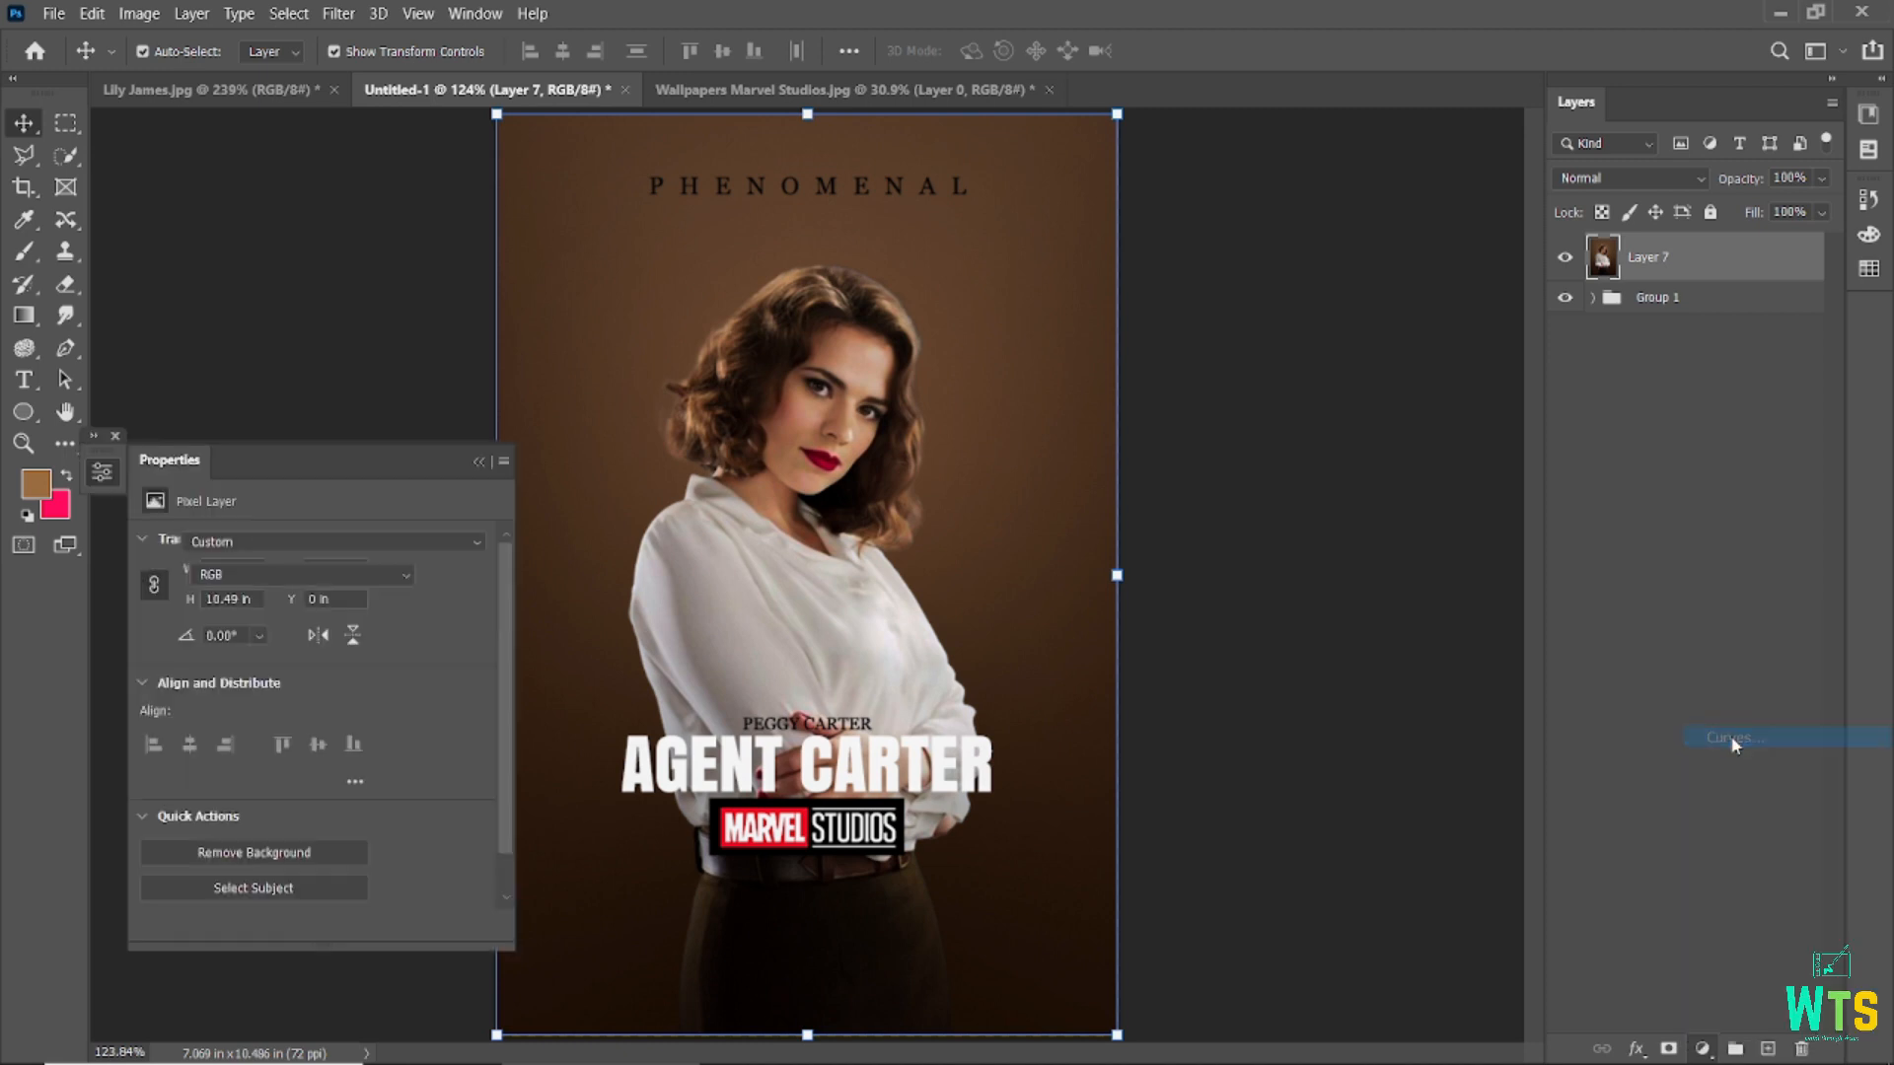
drag(256, 815, 247, 834)
click(436, 926)
click(436, 926)
click(480, 462)
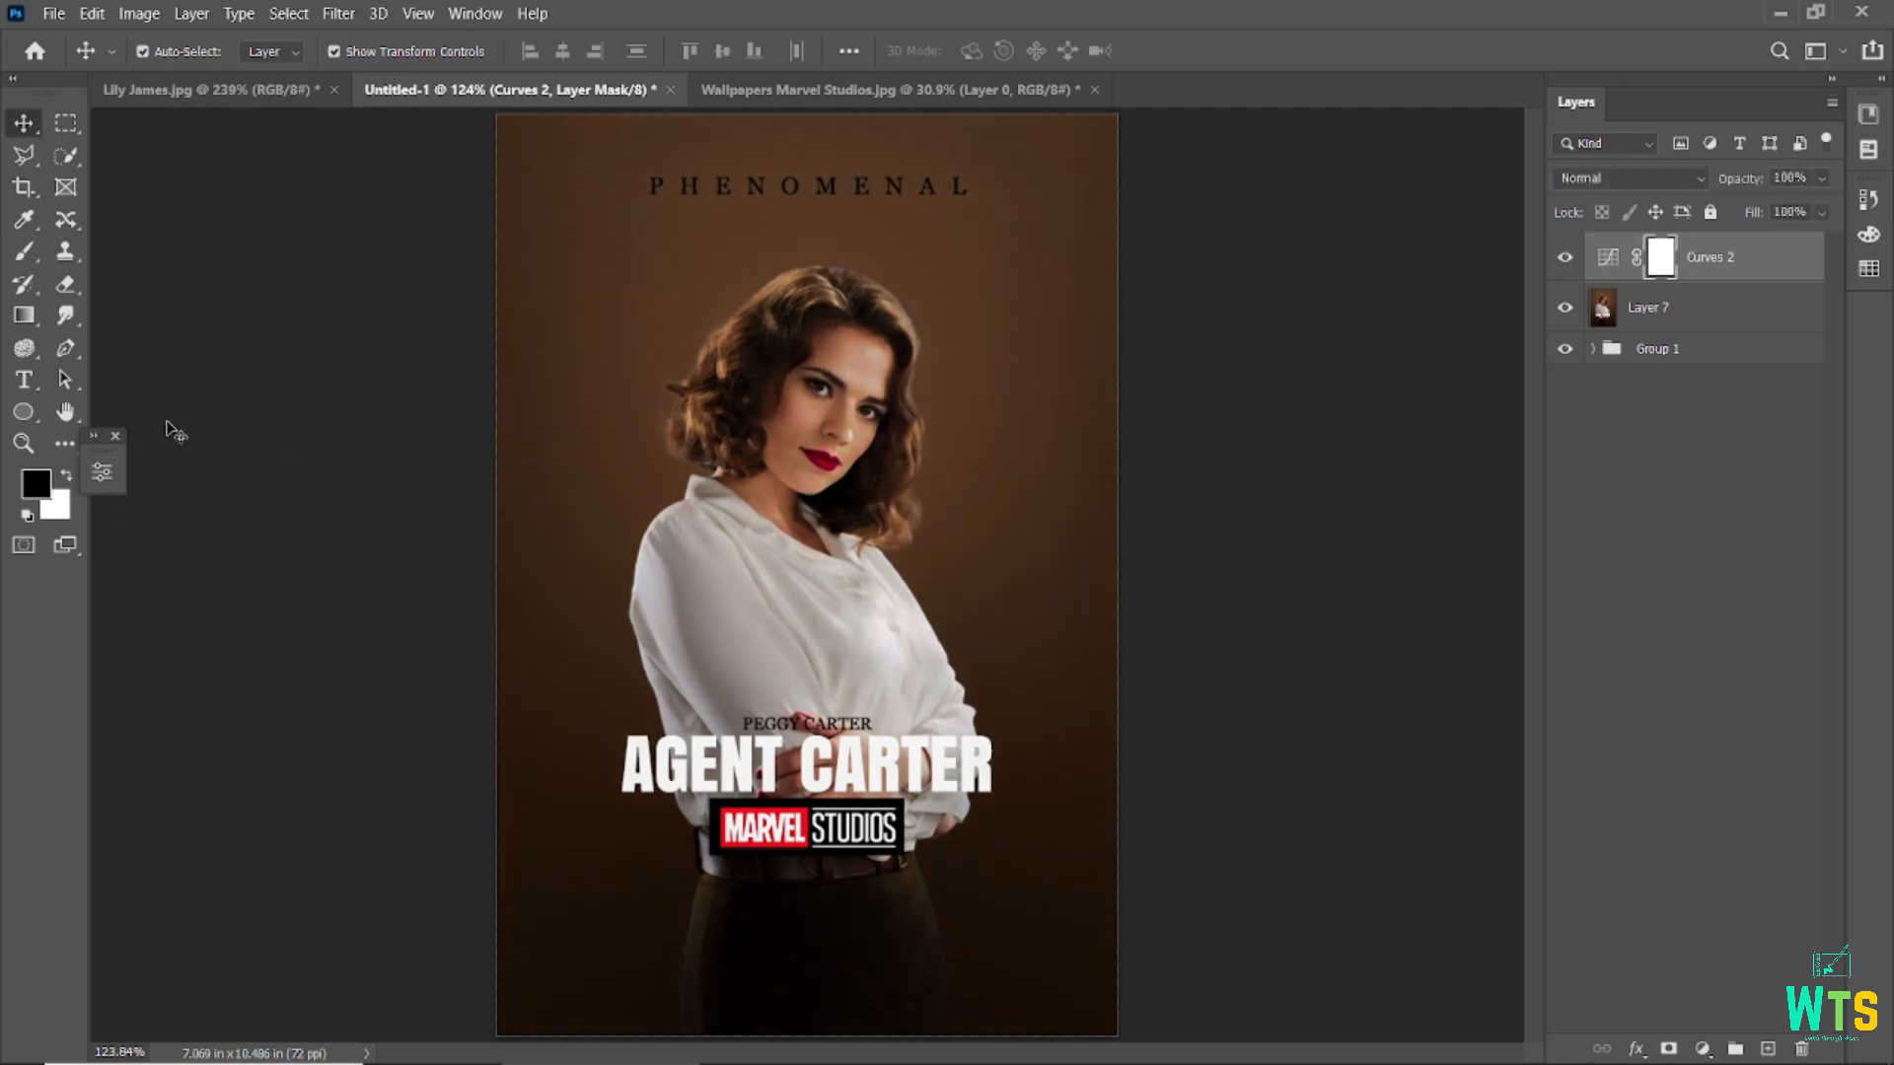
click(1401, 546)
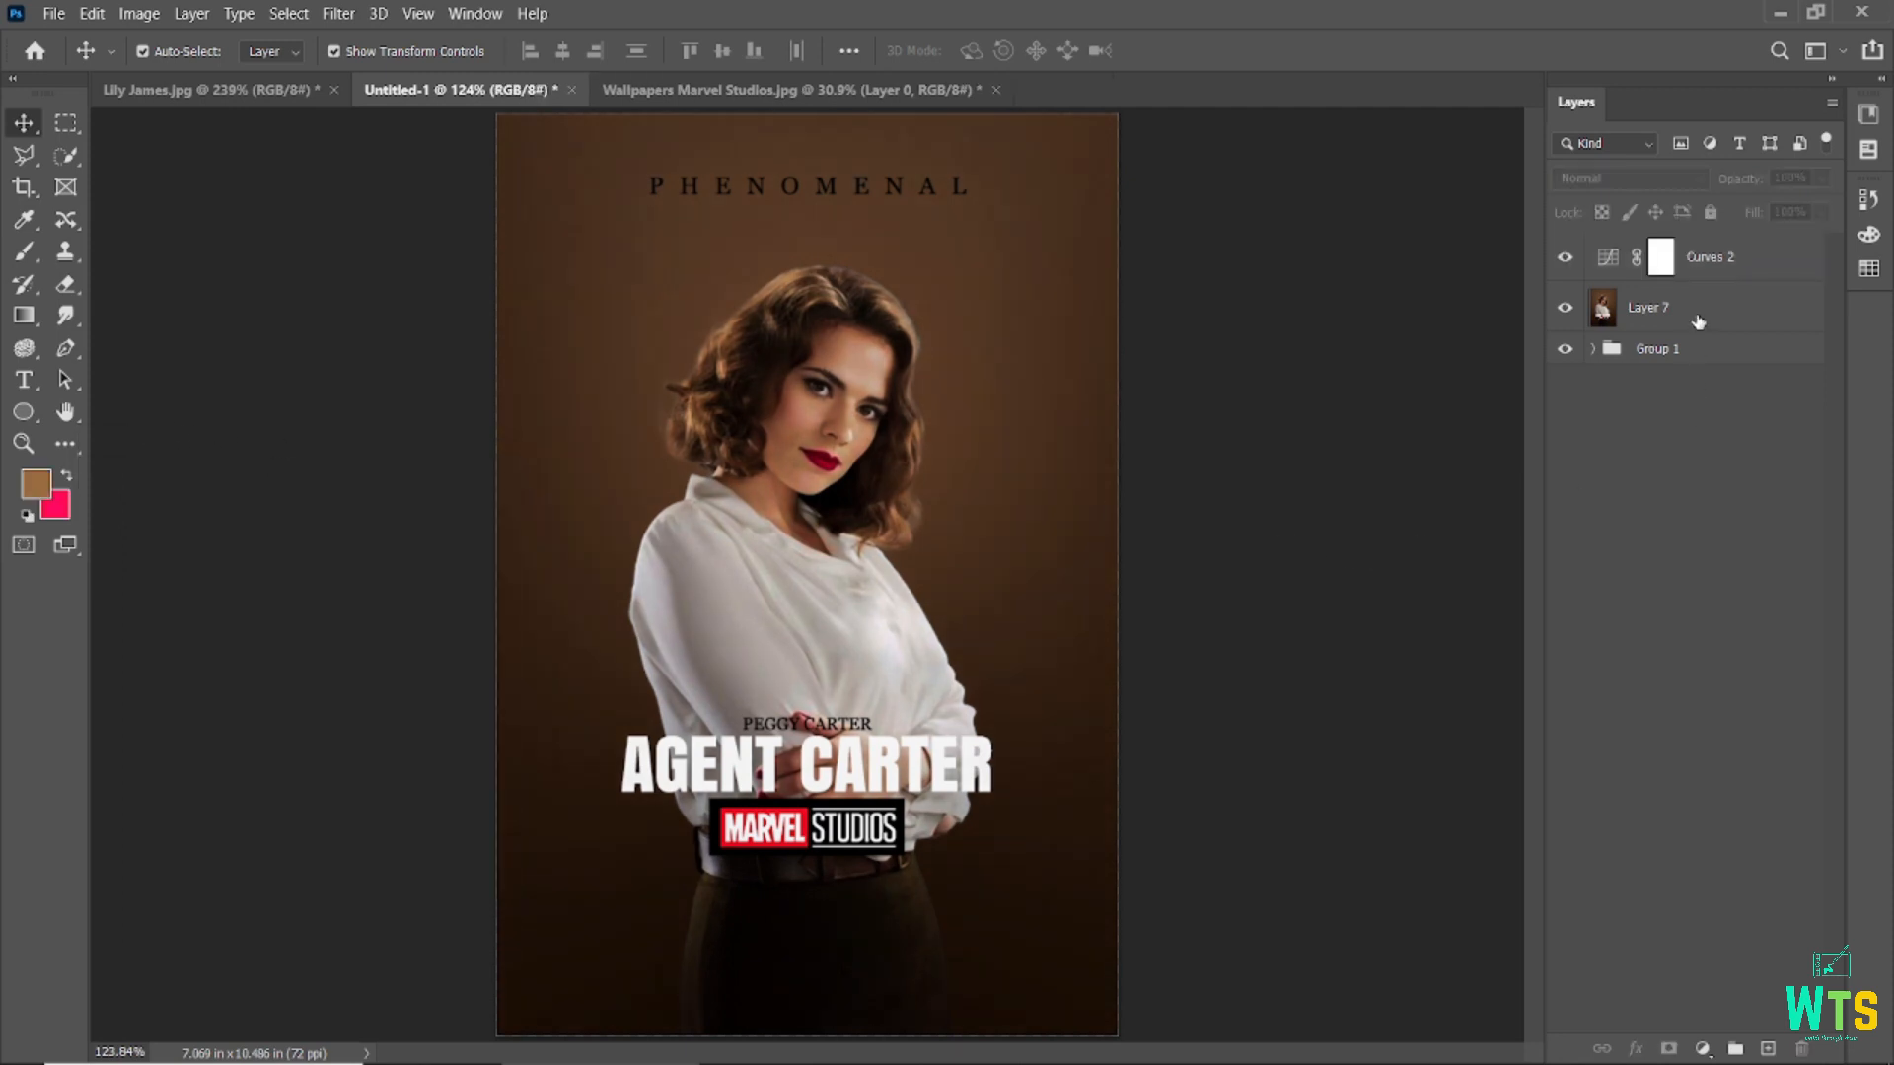
- Stamp all visible layers into a new layer and move the Curves and earlier merged layers into the group
key(ctrl+shift+alt+e)
click(1698, 307)
shift+click(1697, 357)
drag(1697, 357, 1726, 405)
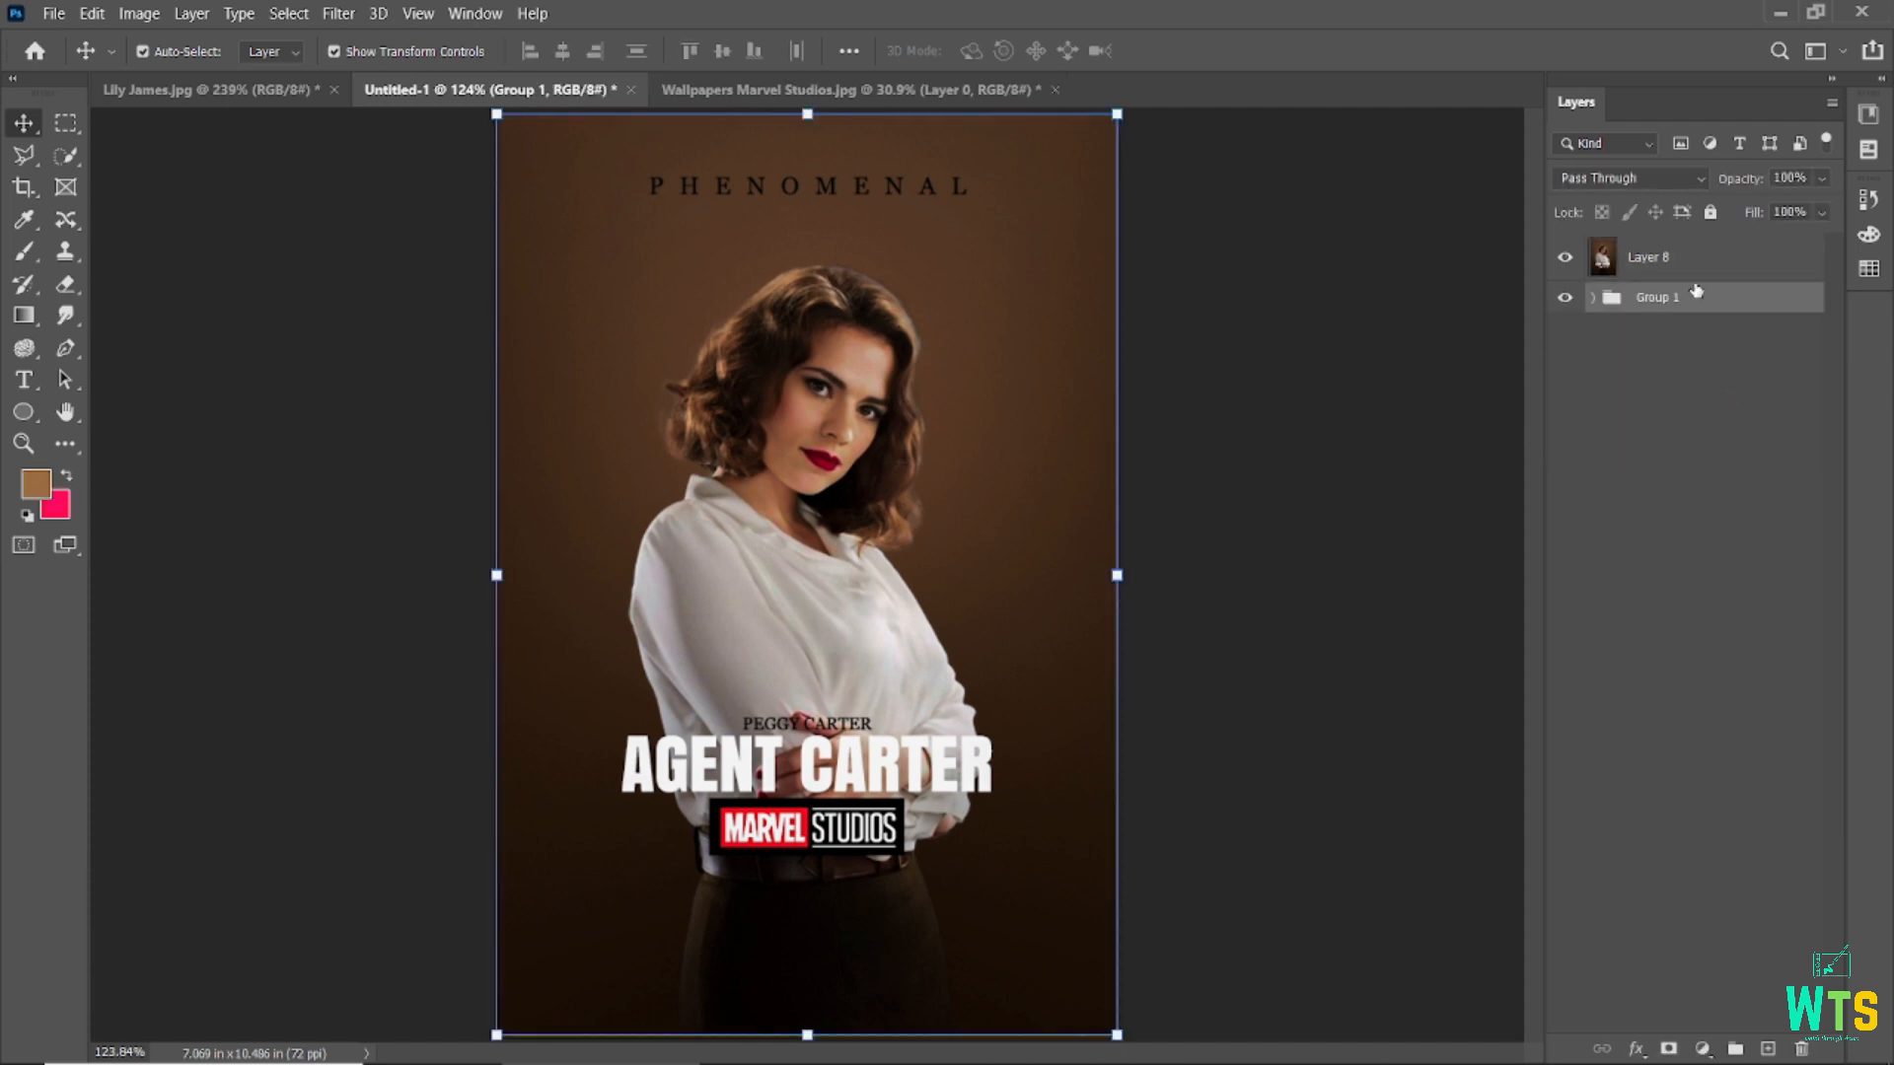
- Deselect the layers and view the finished poster in full-screen mode
click(1364, 356)
key(f)
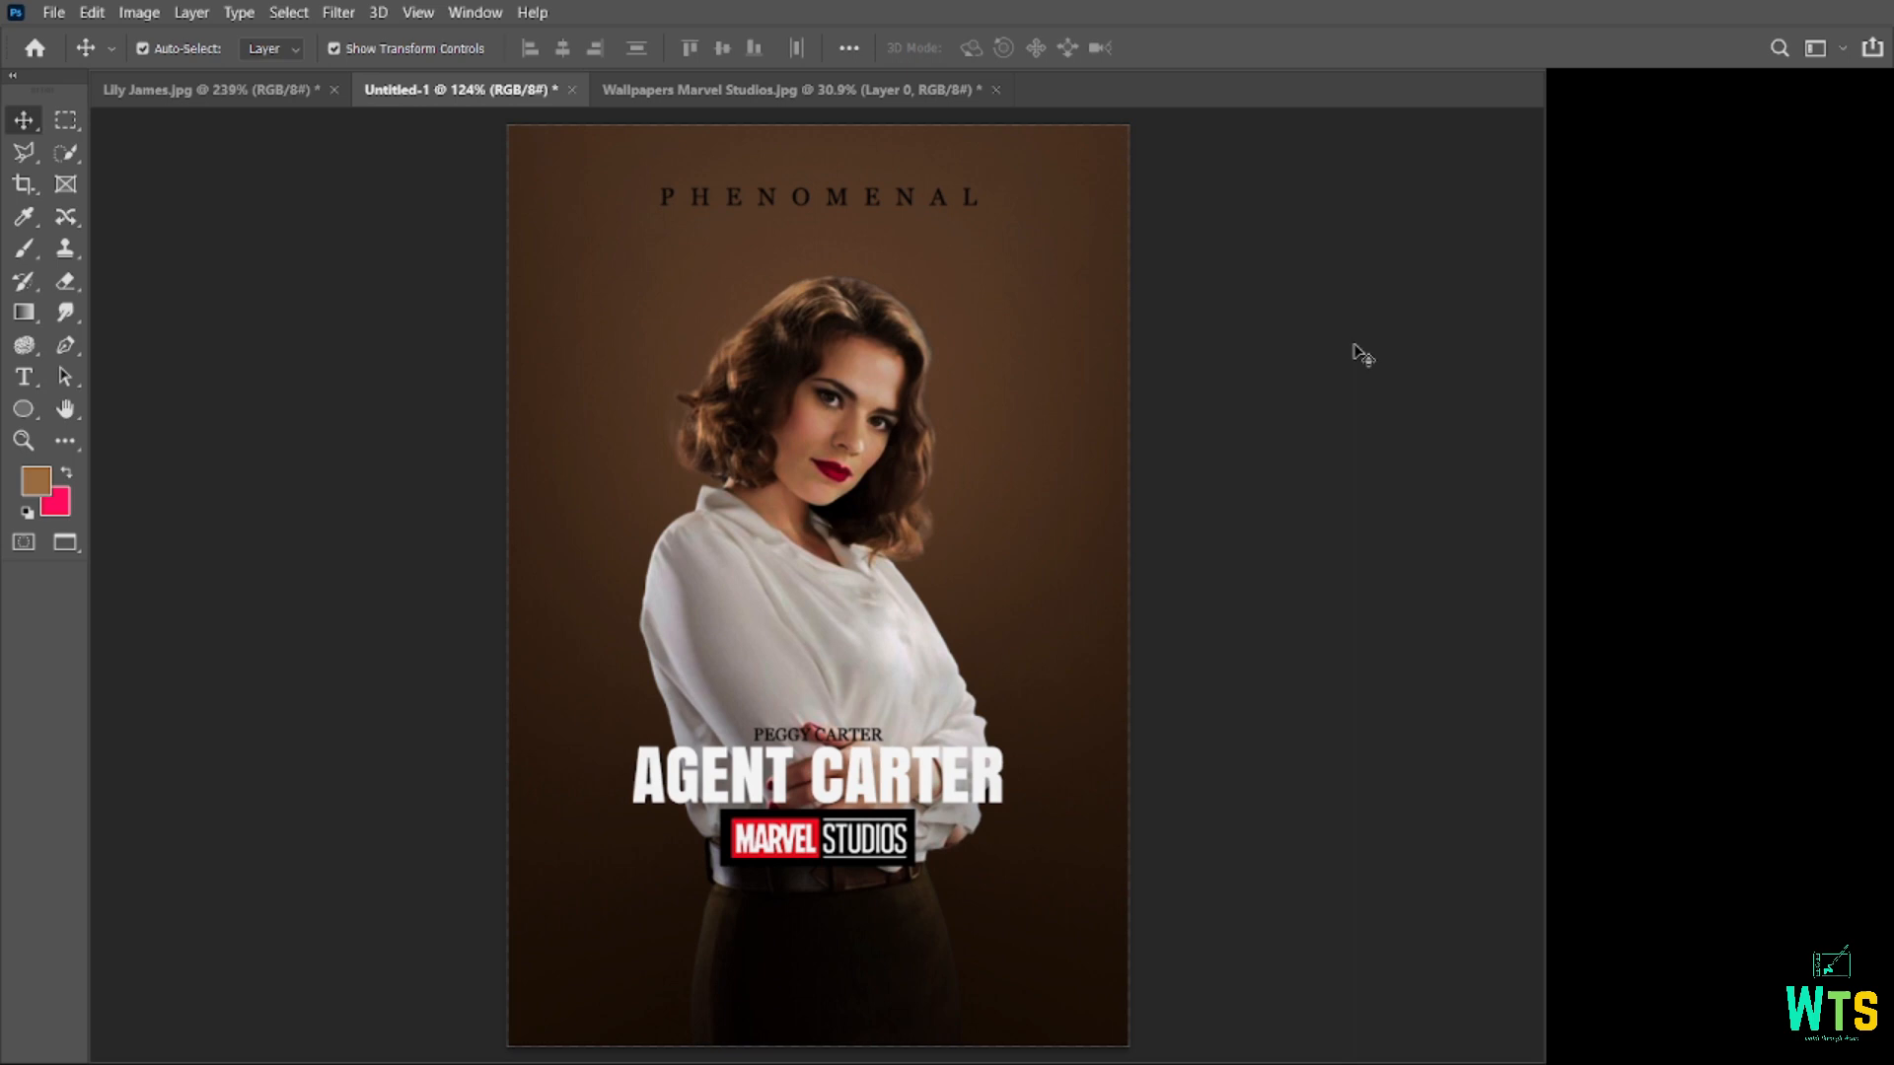
key(f)
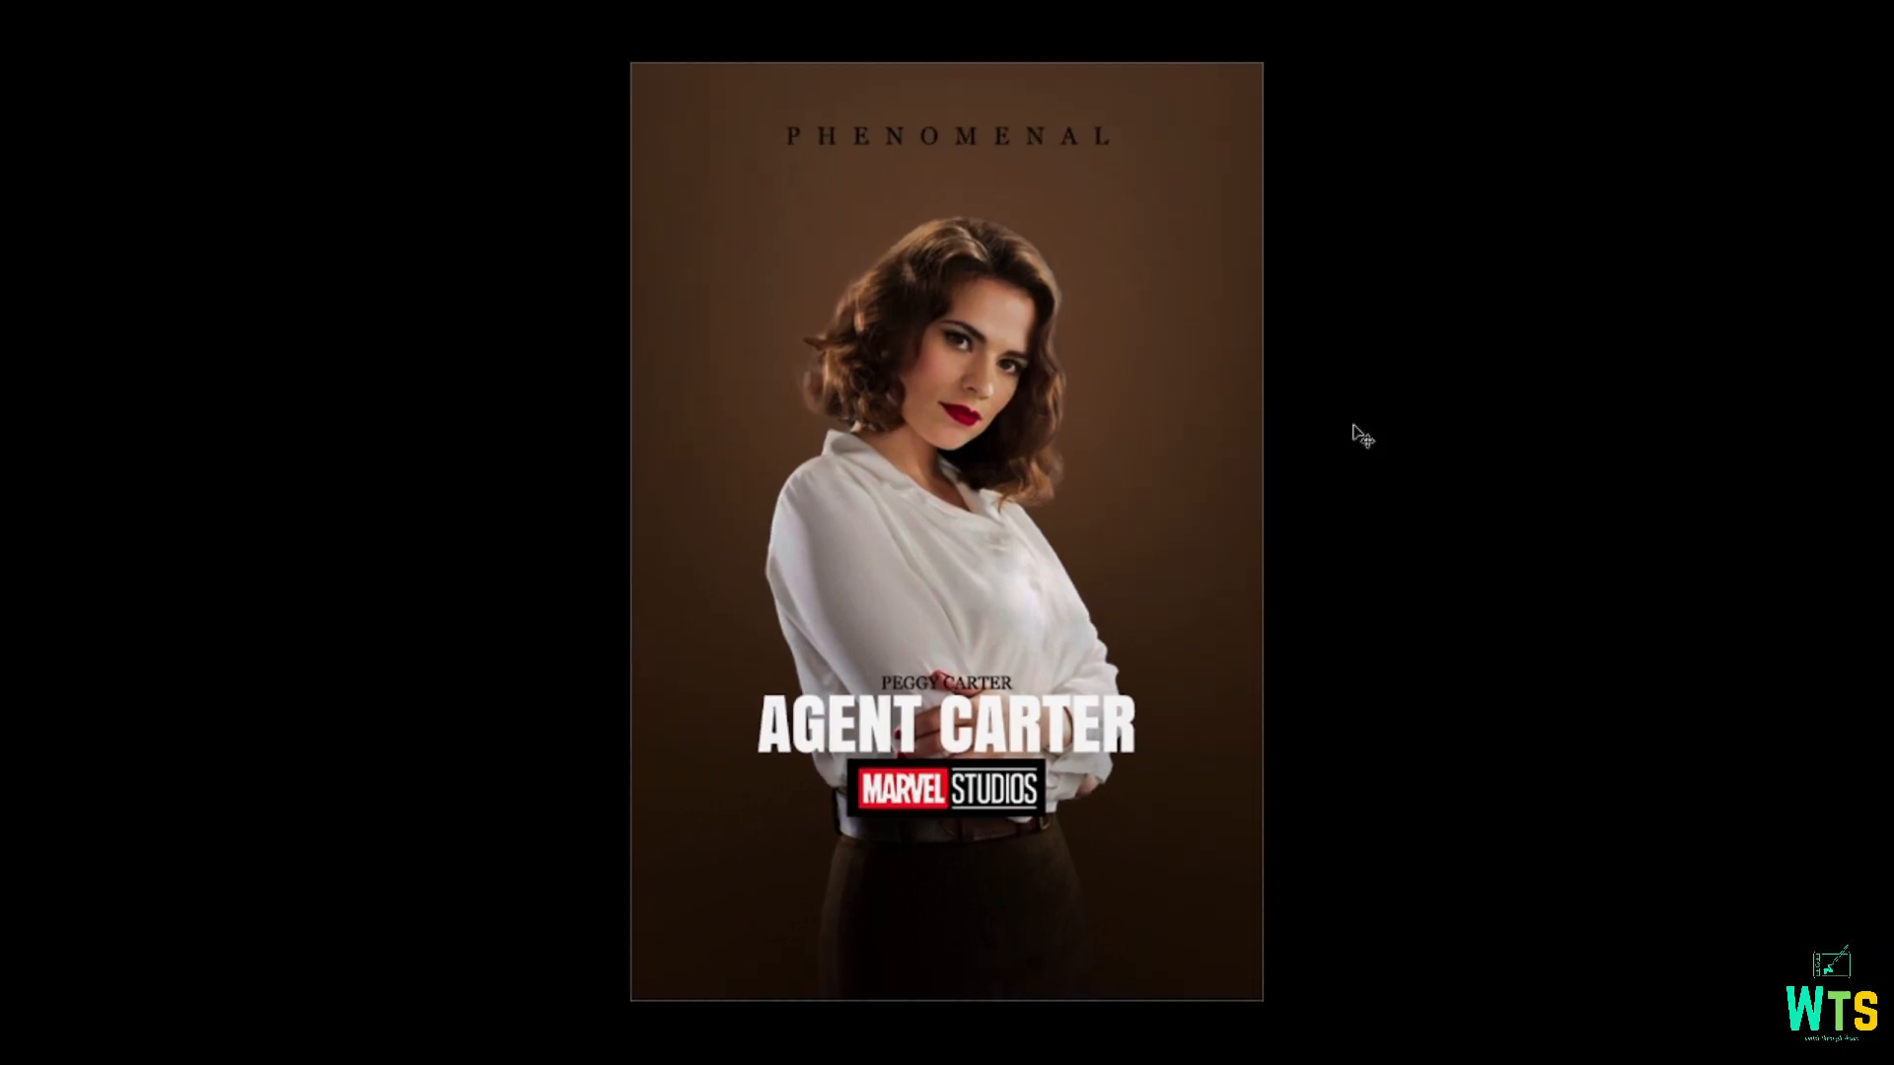